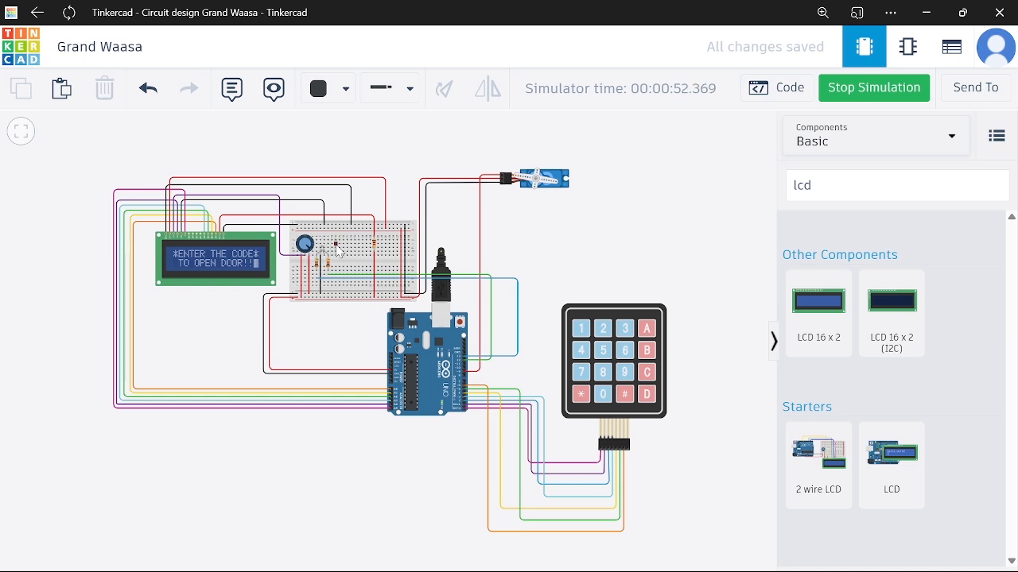
# Test the door lock in the running simulation by entering the passcode on the 4x4 keypad.
pyautogui.click(604, 395)
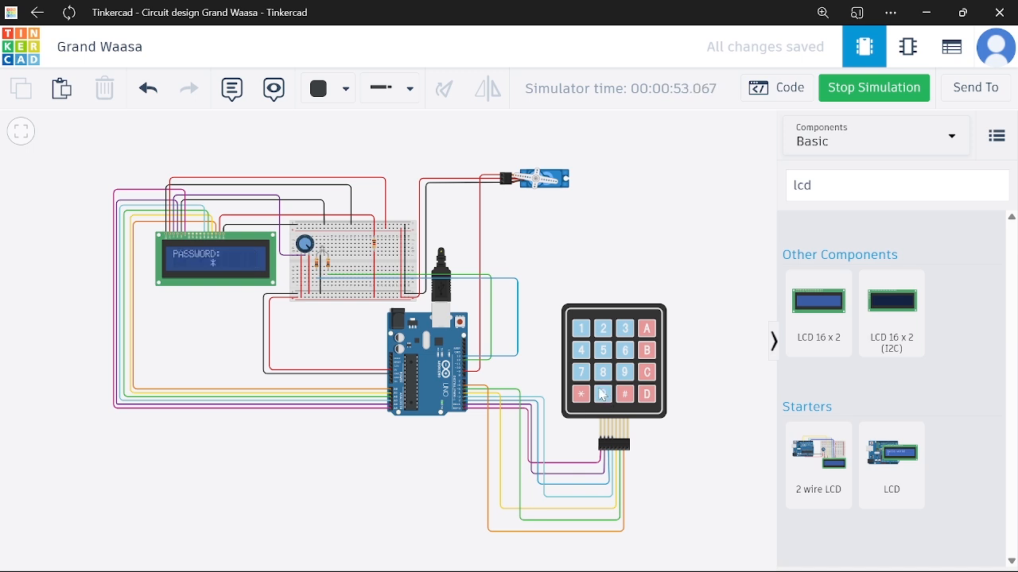
pyautogui.click(583, 327)
pyautogui.click(622, 332)
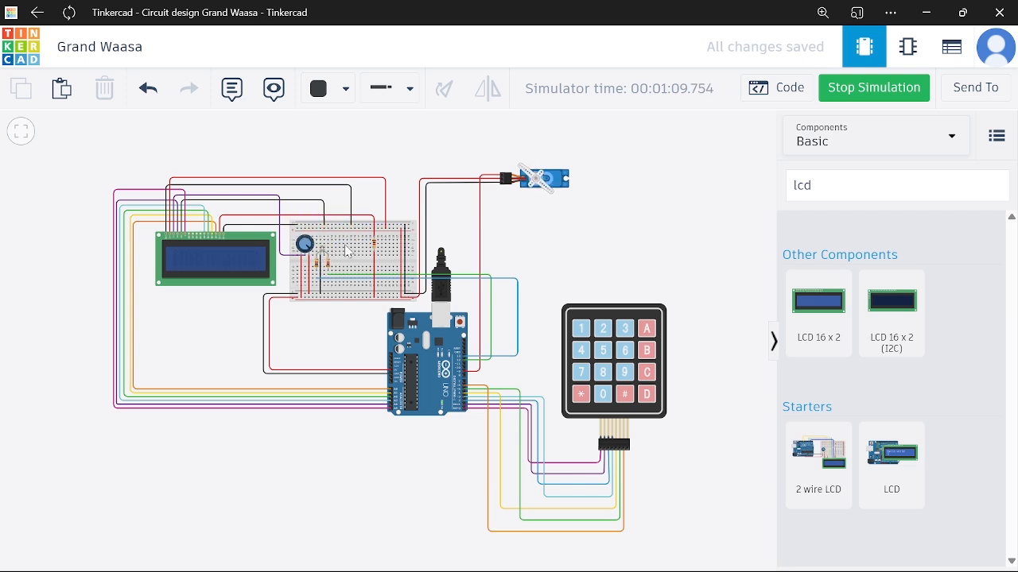
# Enter another passcode on the simulated 4x4 keypad to test the lock a second time.
pyautogui.click(581, 394)
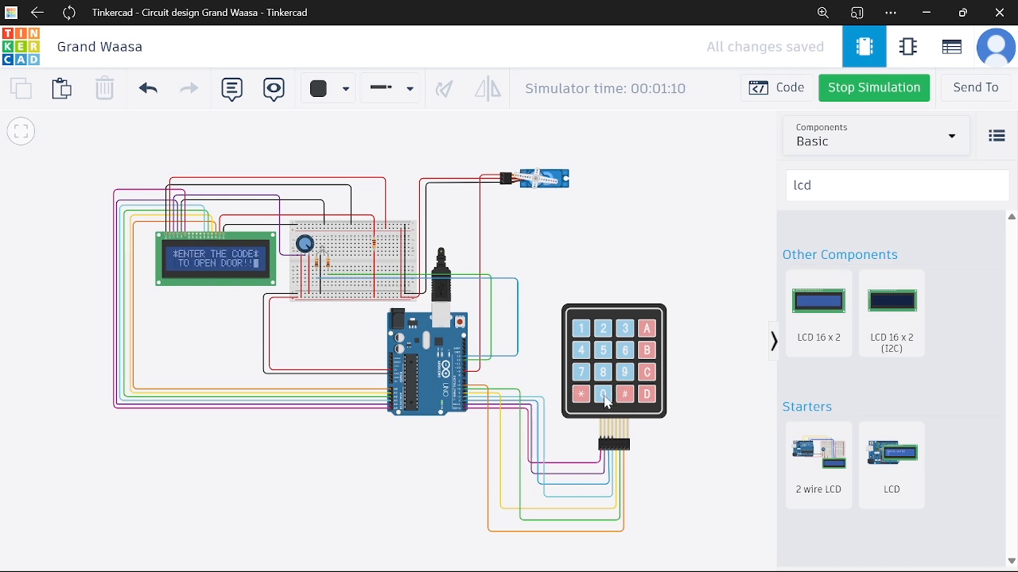
pyautogui.click(606, 402)
pyautogui.click(584, 331)
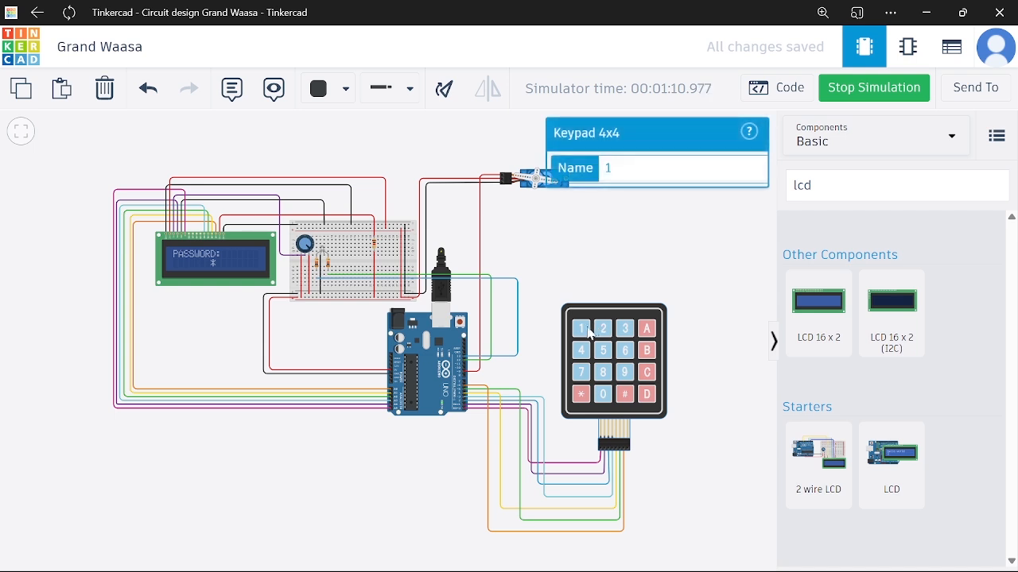
pyautogui.click(590, 333)
pyautogui.click(606, 330)
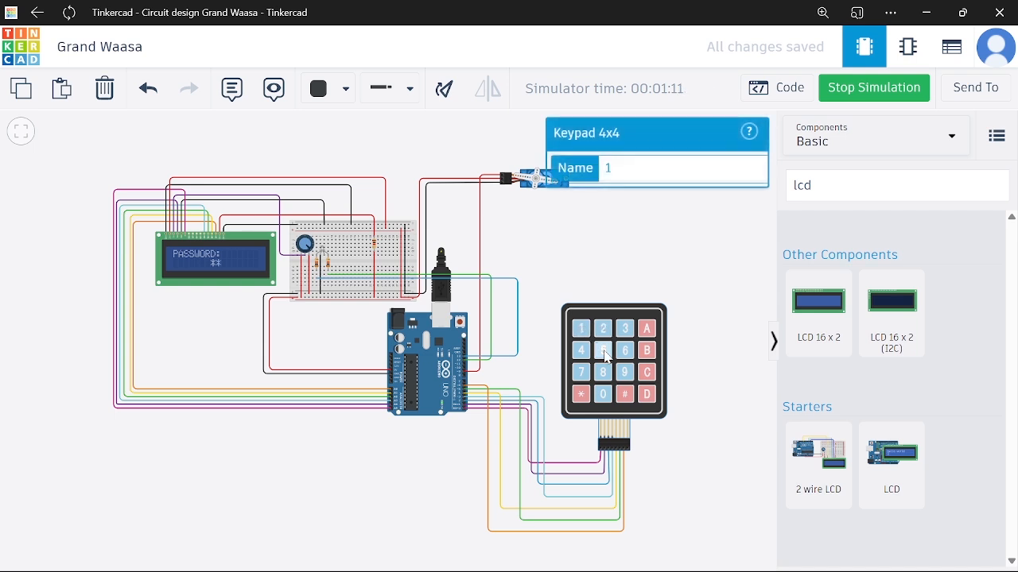
pyautogui.click(605, 352)
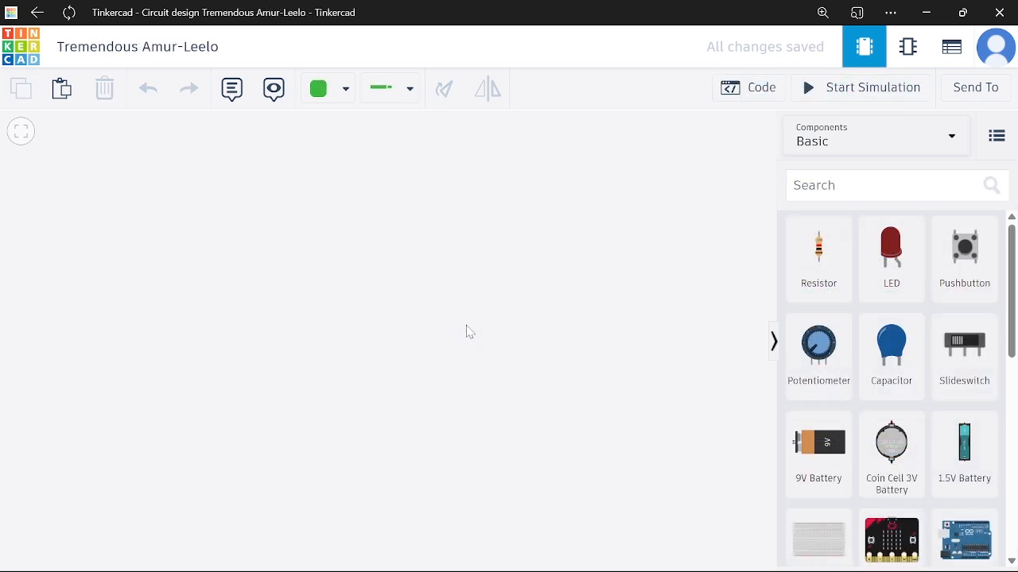
# Place an Arduino Uno R3 in the new circuit and a Micro Servo to its upper right.
pyautogui.click(976, 541)
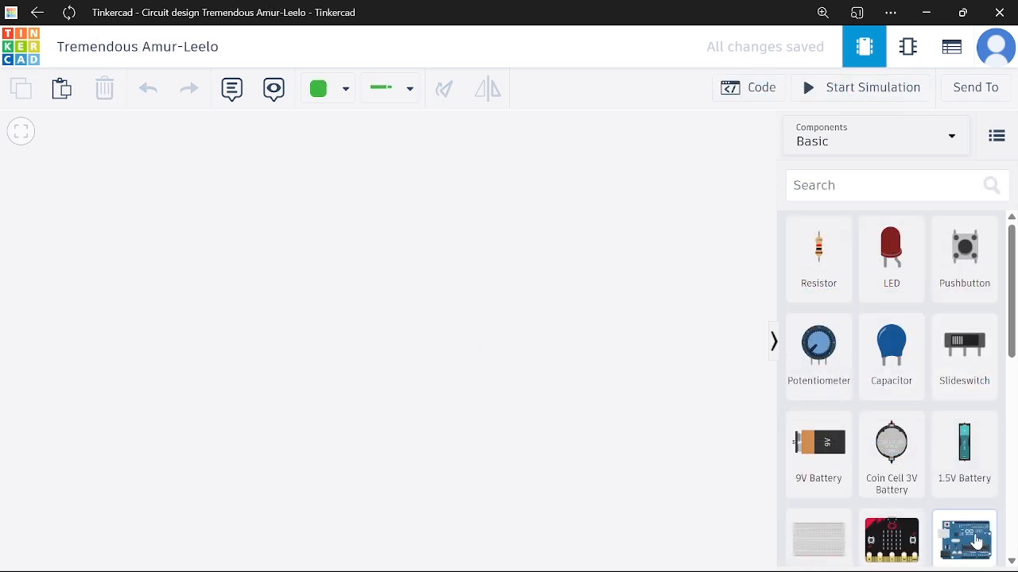
pyautogui.click(364, 342)
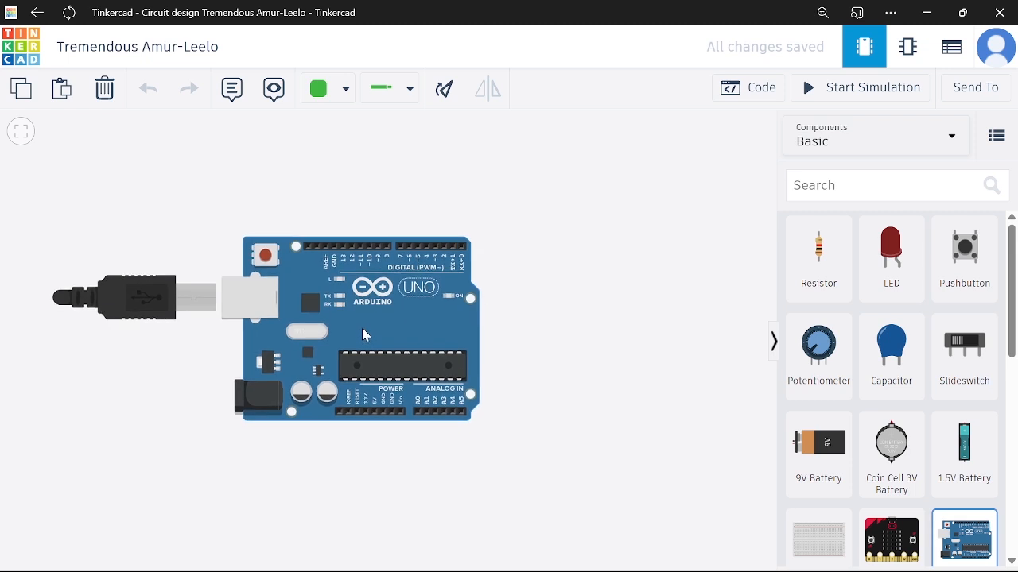
pyautogui.scroll(-3, 879, 372)
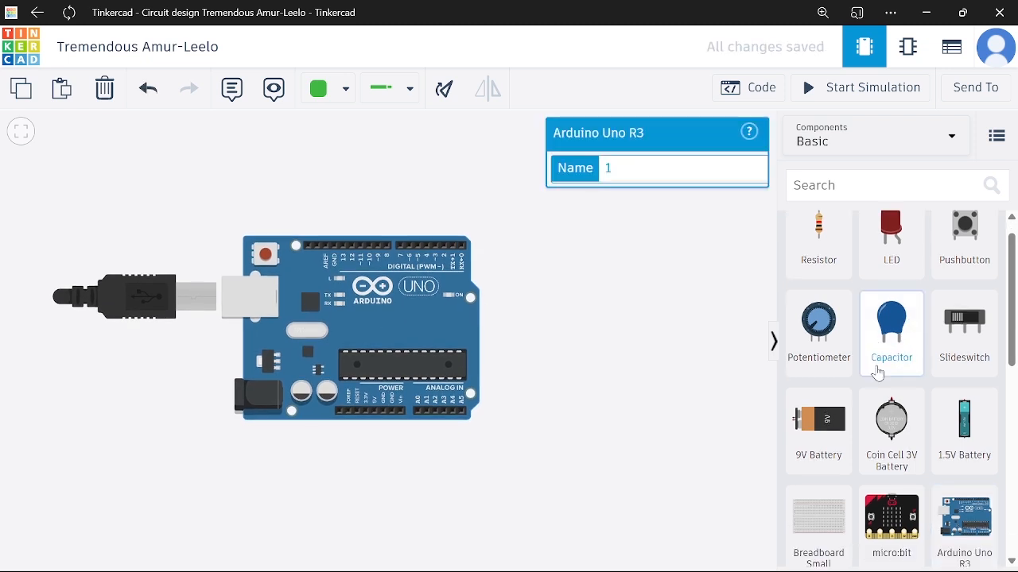
pyautogui.click(965, 473)
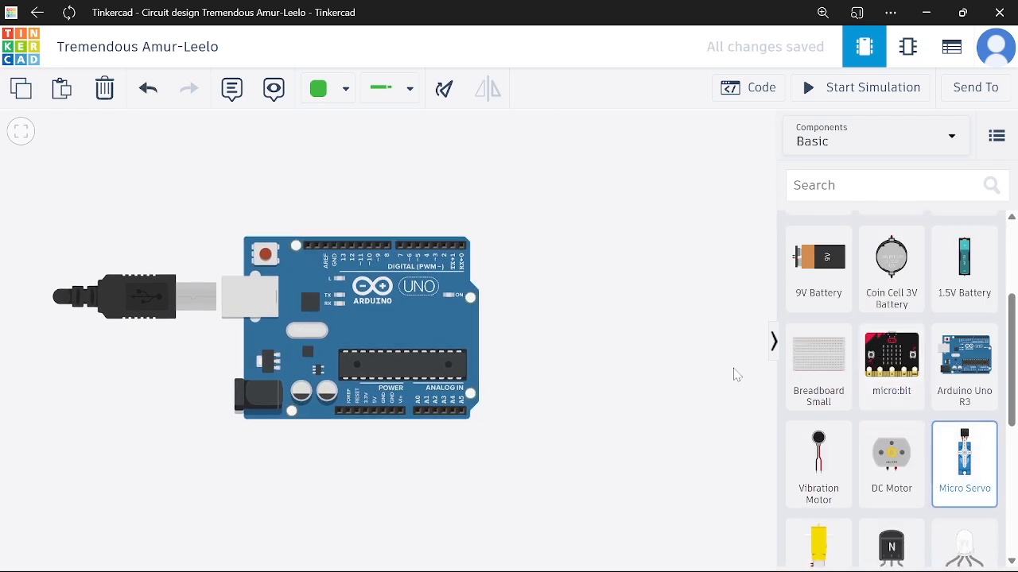
pyautogui.click(625, 242)
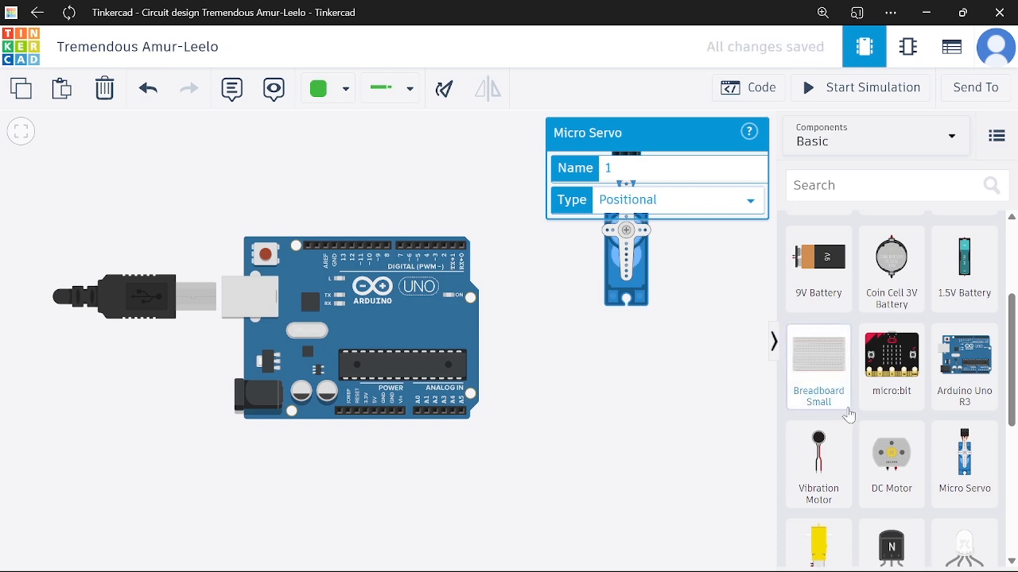
# Place a small breadboard below the servo and put an RGB LED in the breadboard's upper-left holes.
pyautogui.click(818, 363)
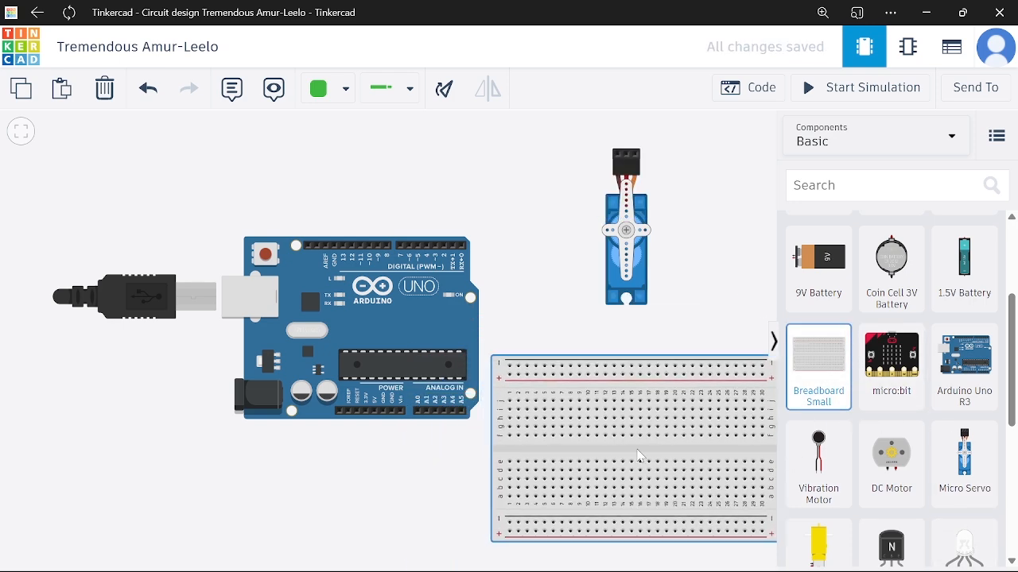
pyautogui.click(641, 455)
pyautogui.scroll(-2, 873, 450)
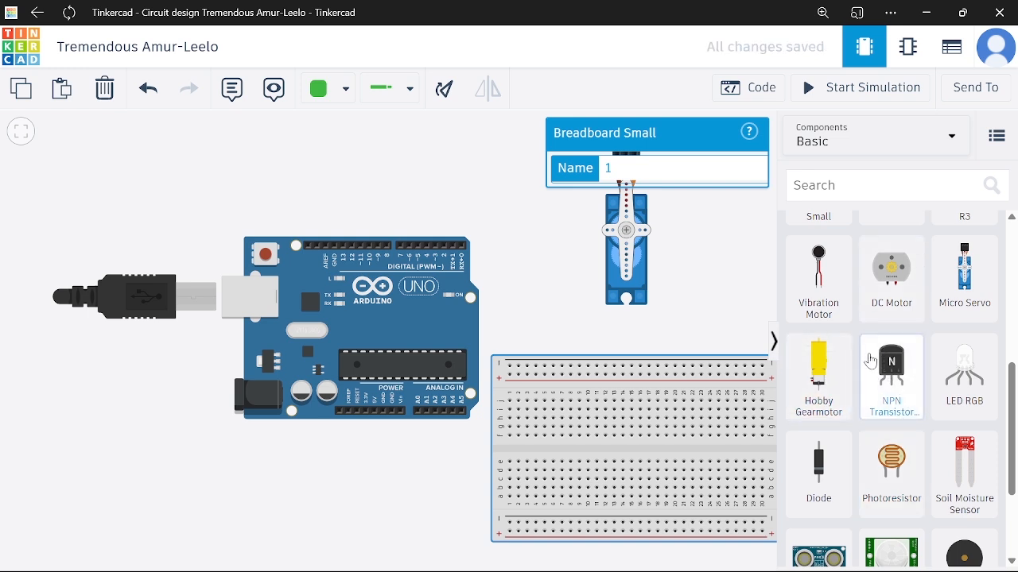
pyautogui.click(974, 382)
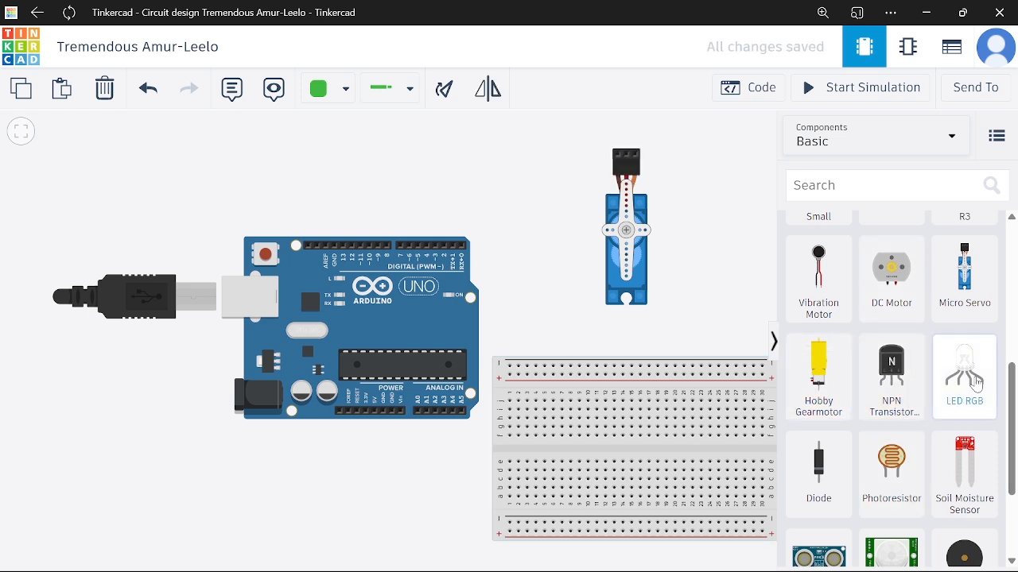
pyautogui.click(554, 424)
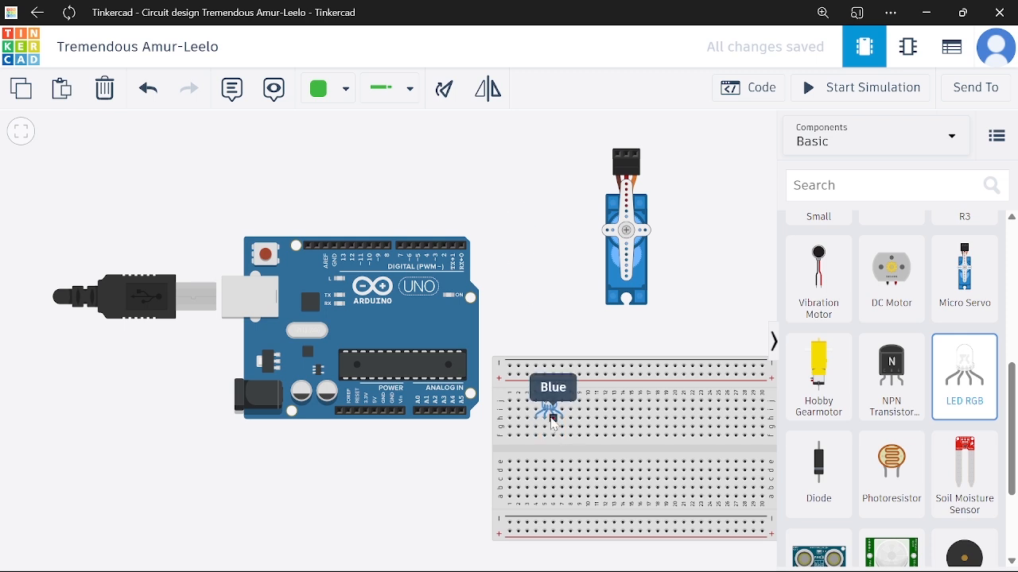
# Place a resistor across the breadboard's centre gap, directly below the RGB LED's leftmost leg.
pyautogui.scroll(5, 855, 318)
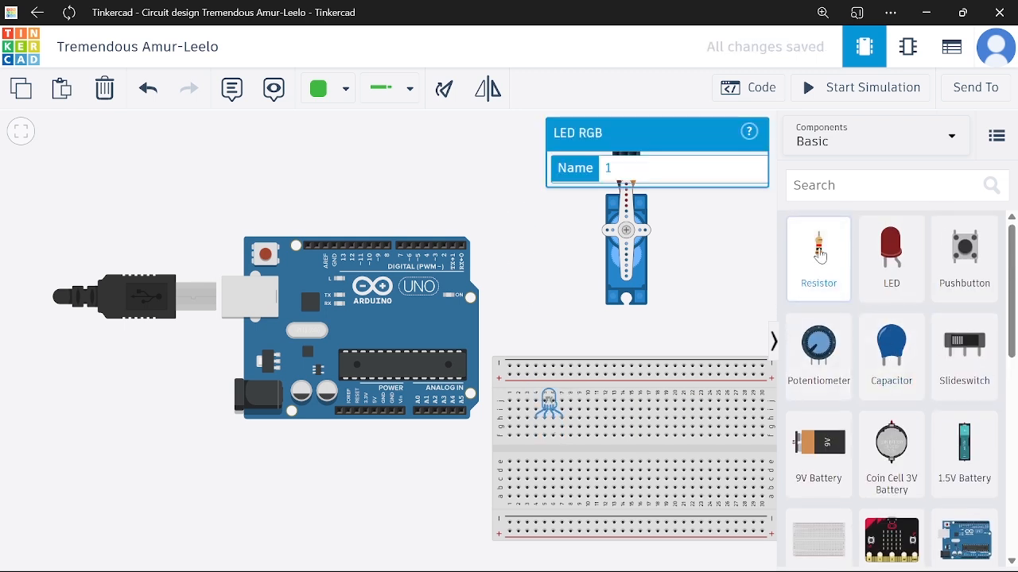
pyautogui.click(819, 254)
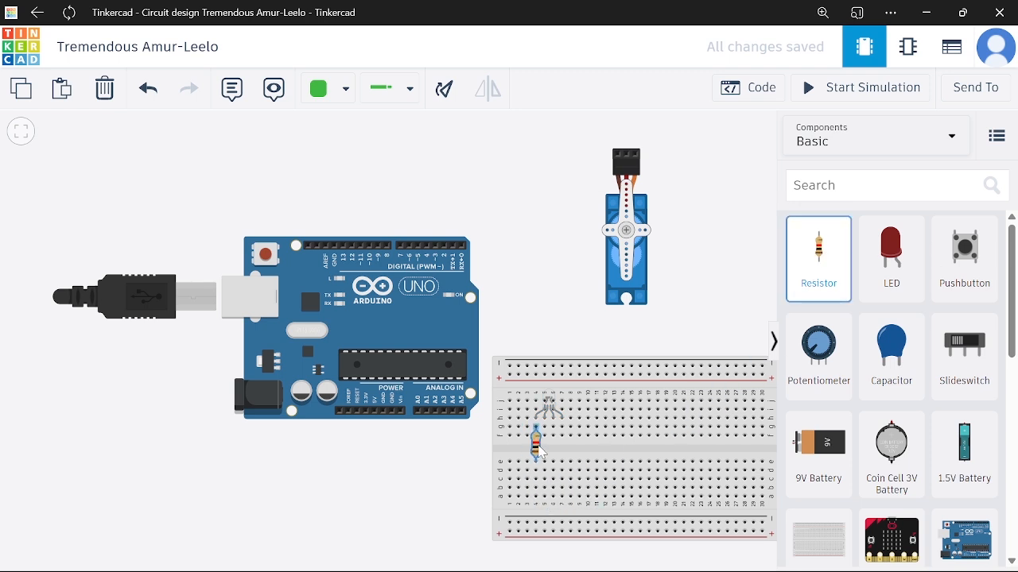
pyautogui.click(536, 453)
# Search the component library for "key" and place a Keypad 4x4 between the Arduino and the servo.
pyautogui.scroll(-6, 892, 350)
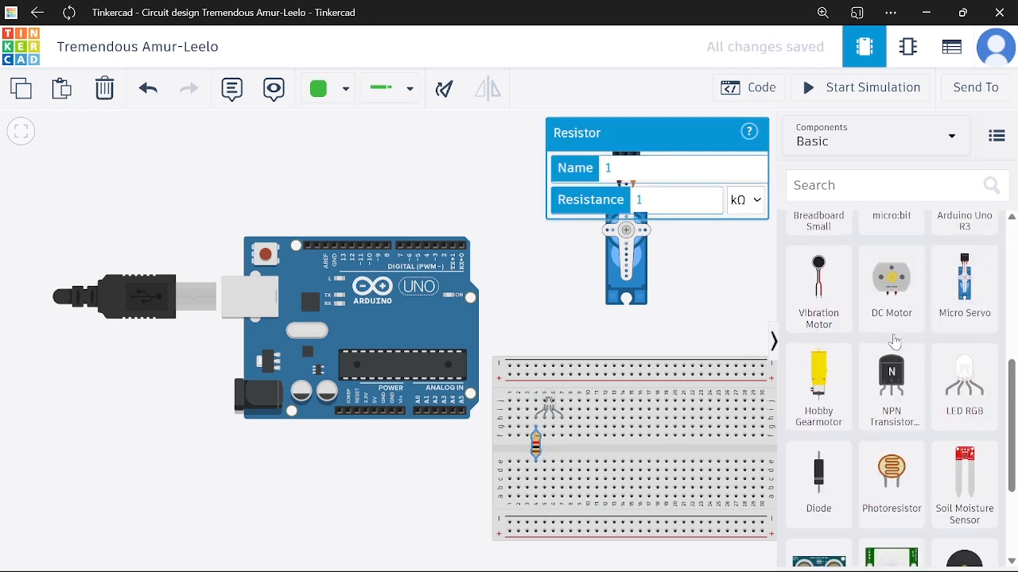
pyautogui.scroll(6, 892, 355)
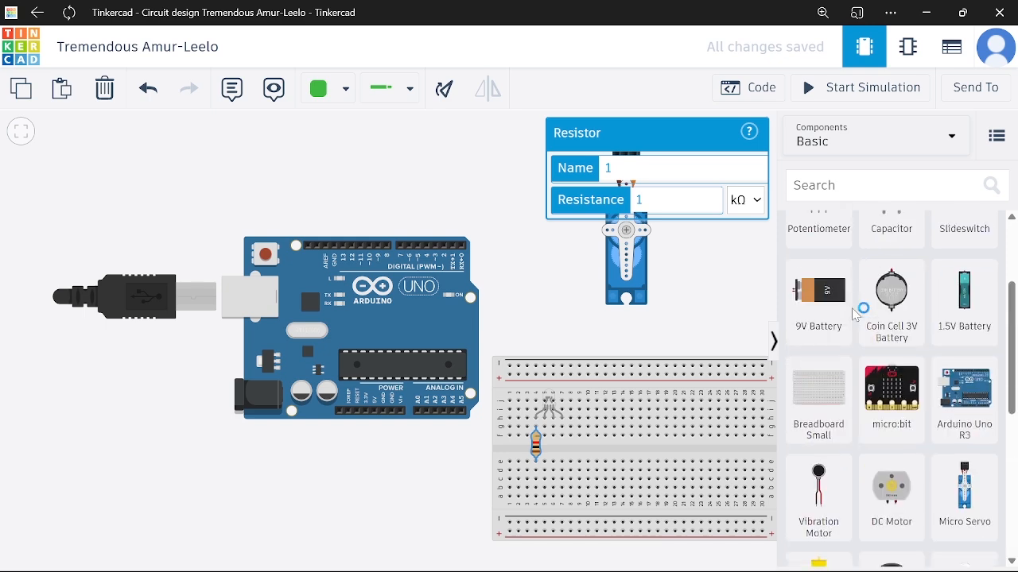
pyautogui.scroll(-6, 905, 291)
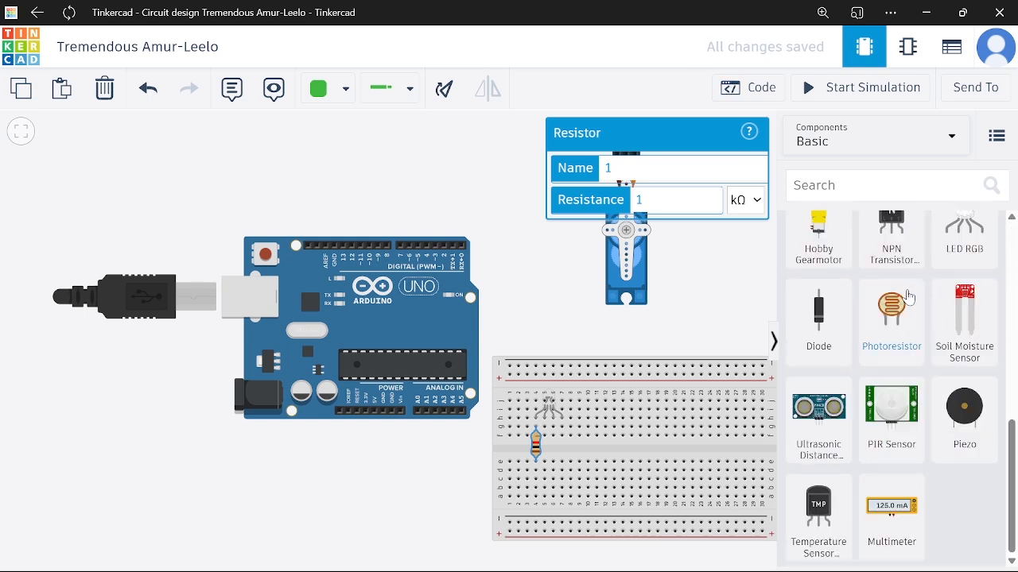
pyautogui.scroll(6, 908, 298)
pyautogui.click(891, 185)
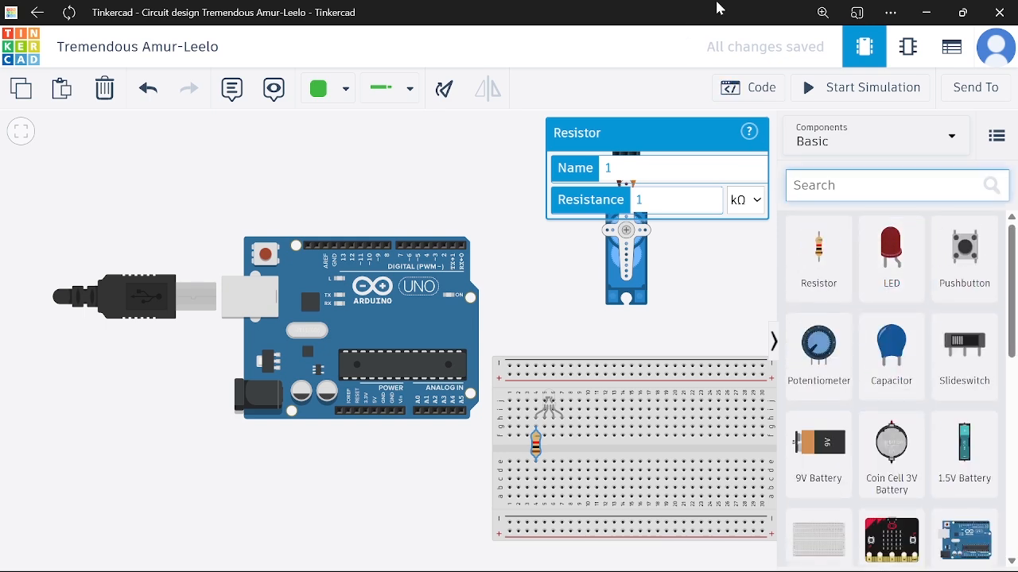
pyautogui.write('keyapad')
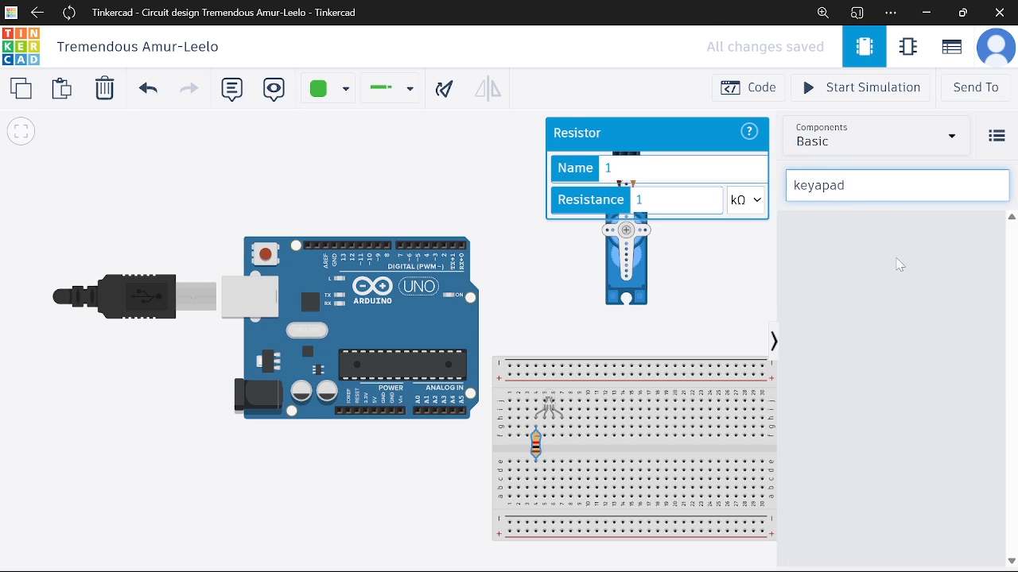
pyautogui.press('BackSpace')
pyautogui.press('BackSpace')
pyautogui.press('BackSpace')
pyautogui.press('BackSpace')
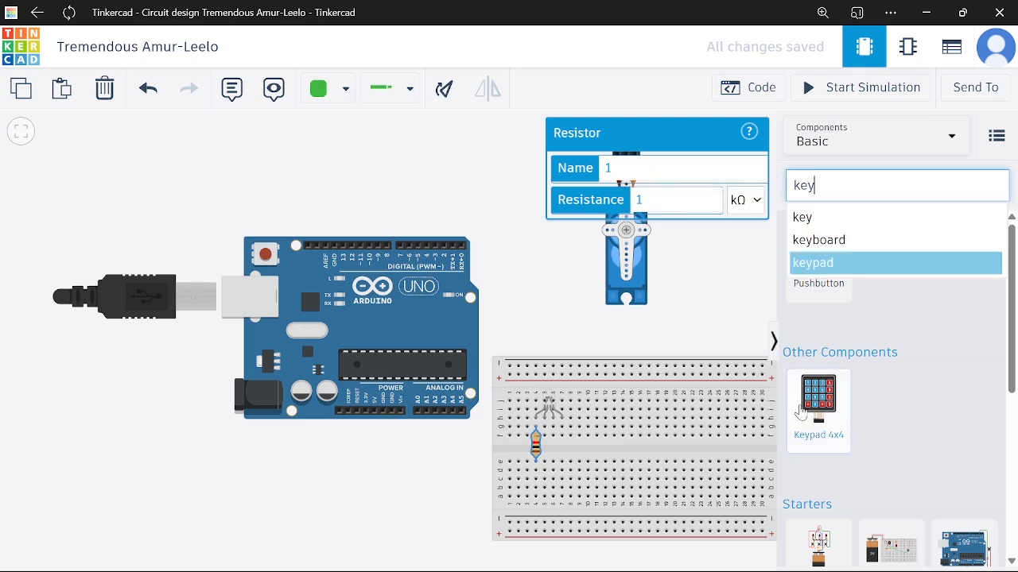
pyautogui.moveTo(819, 398); pyautogui.dragTo(540, 322)
# Move the Arduino Uno clear of the keypad and rotate it 90 degrees clockwise so its USB port faces up.
pyautogui.scroll(-2, 549, 338)
pyautogui.scroll(-1, 527, 344)
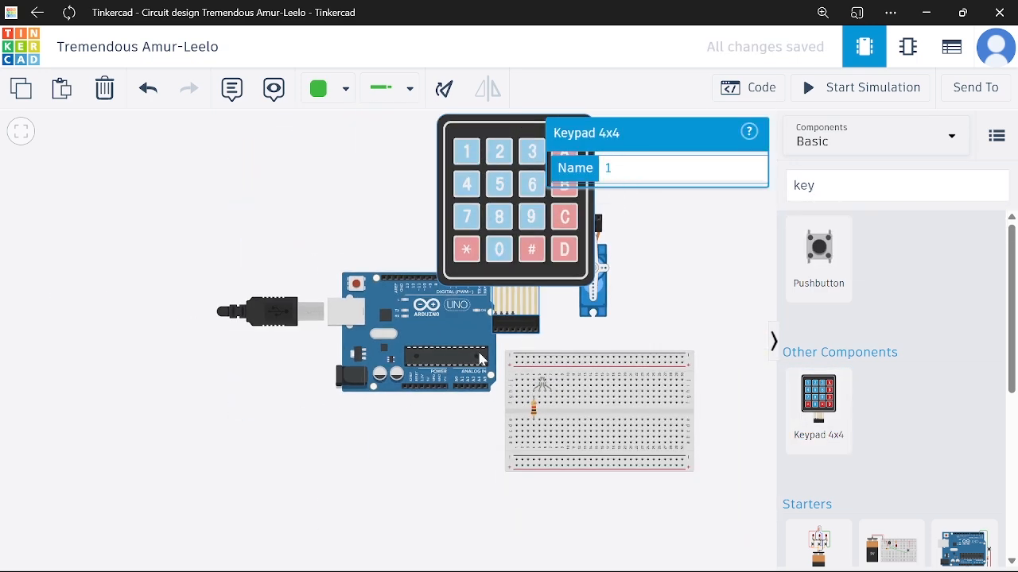
pyautogui.scroll(-1, 538, 327)
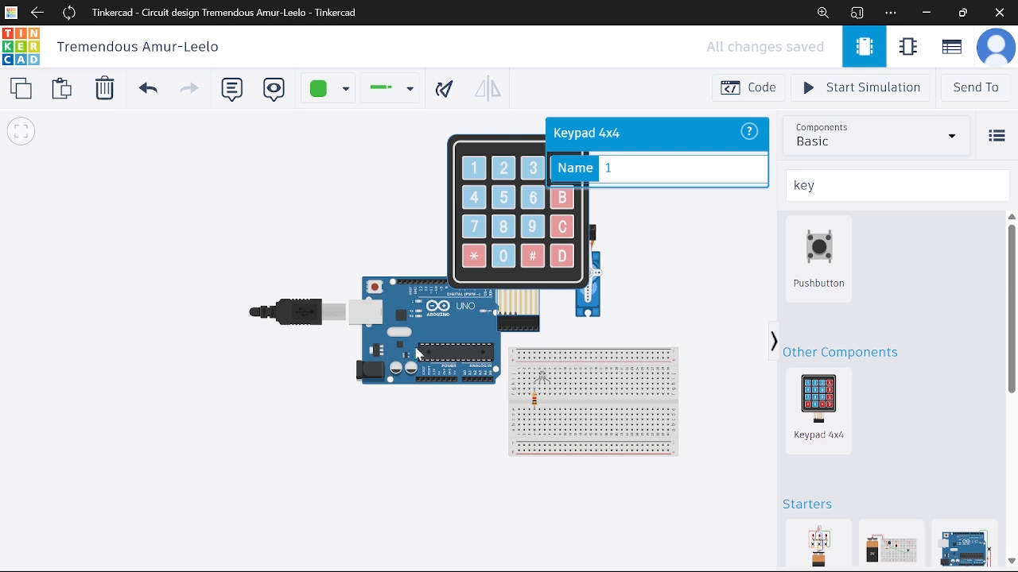
pyautogui.moveTo(414, 348); pyautogui.dragTo(323, 323)
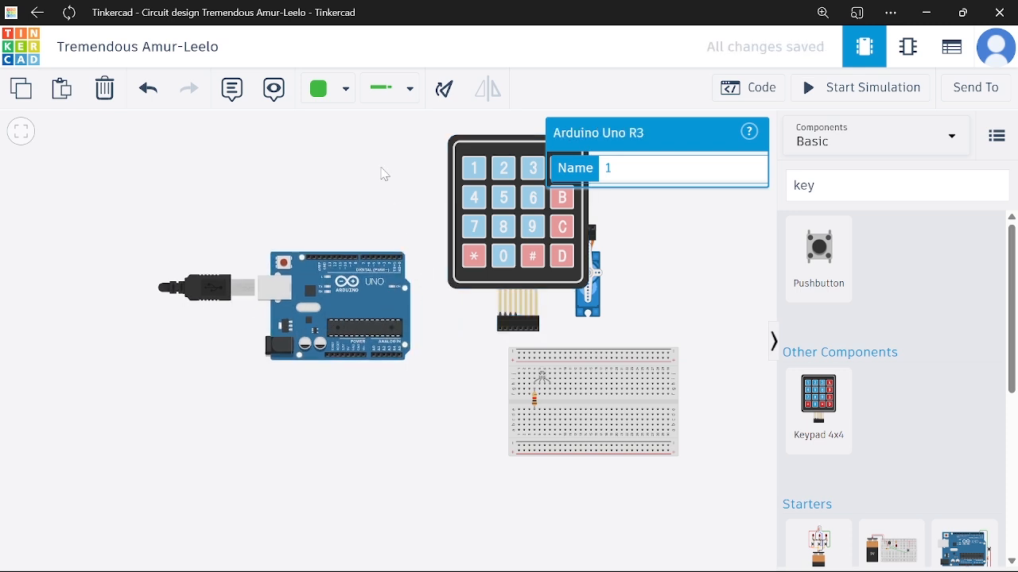
pyautogui.click(461, 92)
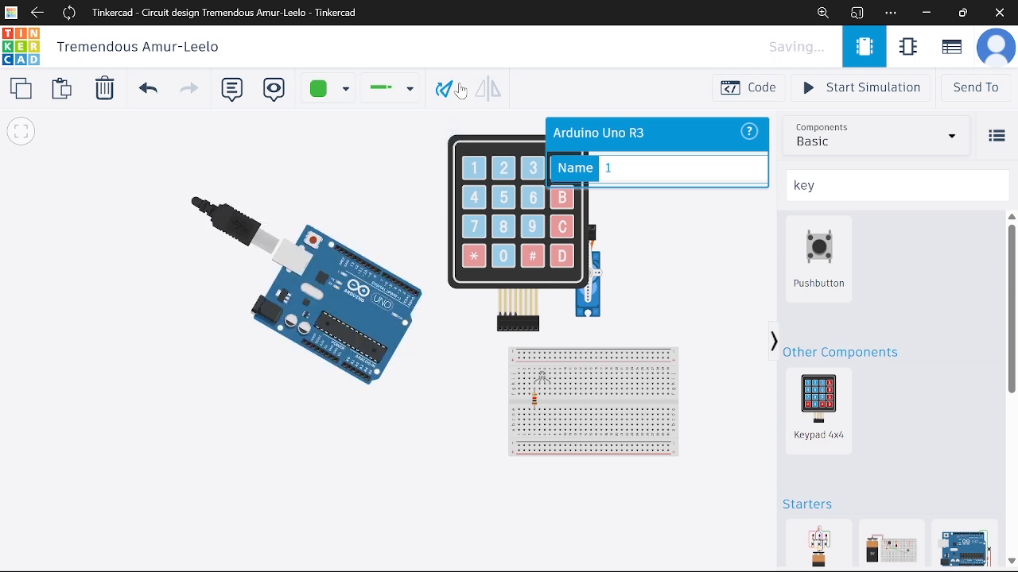
pyautogui.click(461, 92)
pyautogui.click(461, 92)
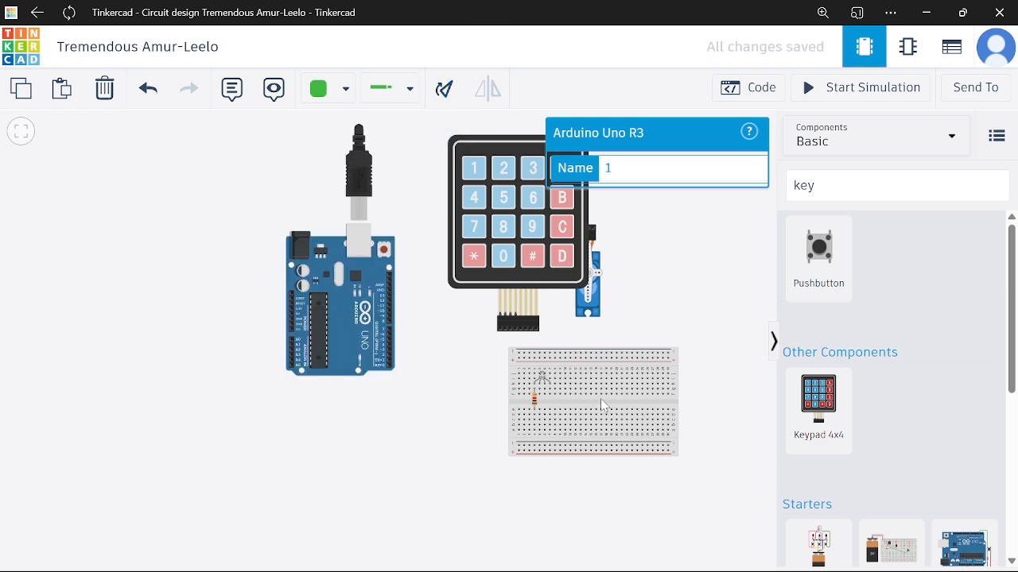
# Arrange the breadboard just right of the Arduino and the keypad below the servo, shifting the Arduino slightly left.
pyautogui.moveTo(600, 398); pyautogui.dragTo(487, 155)
pyautogui.moveTo(551, 240); pyautogui.dragTo(688, 450)
pyautogui.moveTo(338, 317); pyautogui.dragTo(301, 306)
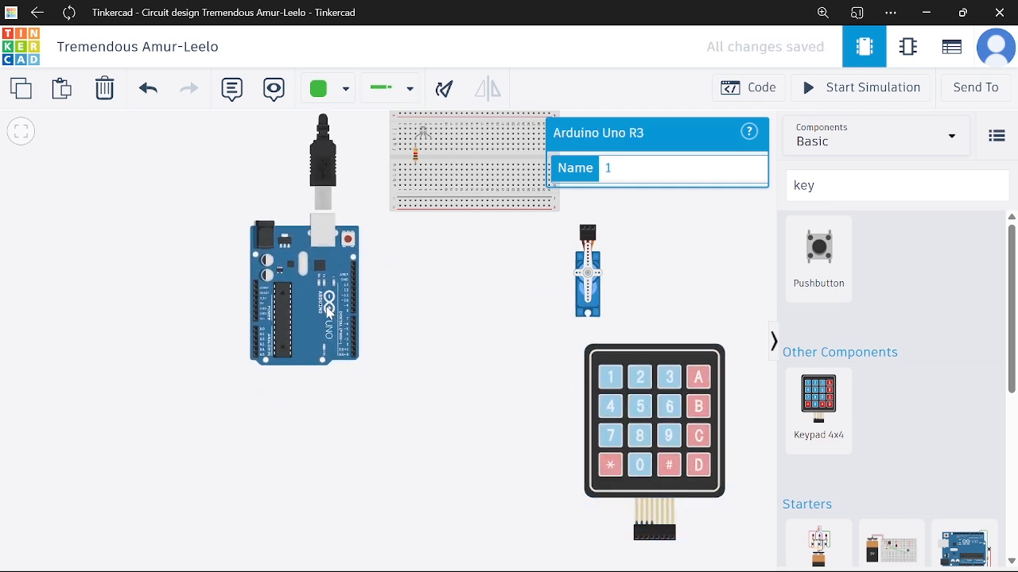
pyautogui.click(461, 166)
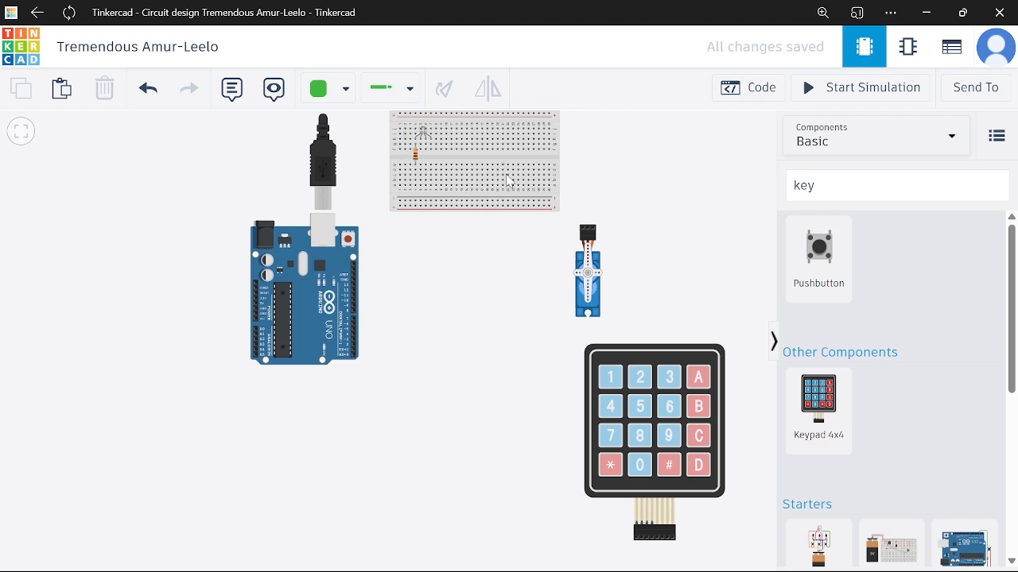
pyautogui.moveTo(509, 181); pyautogui.dragTo(506, 248)
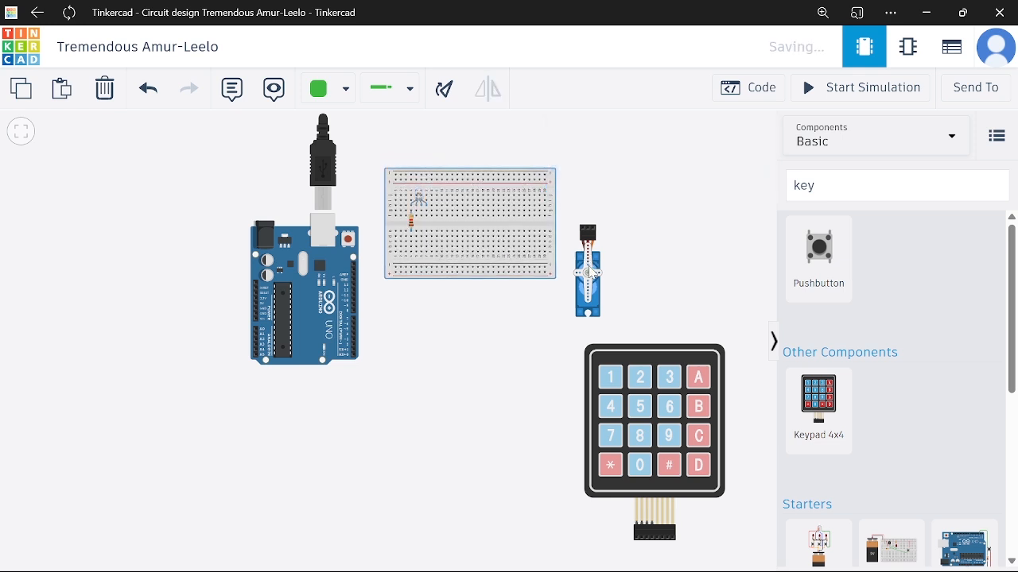
# Move the micro servo above and right of the breadboard, and shift the keypad slightly up and left.
pyautogui.moveTo(592, 274); pyautogui.dragTo(587, 205)
pyautogui.click(657, 284)
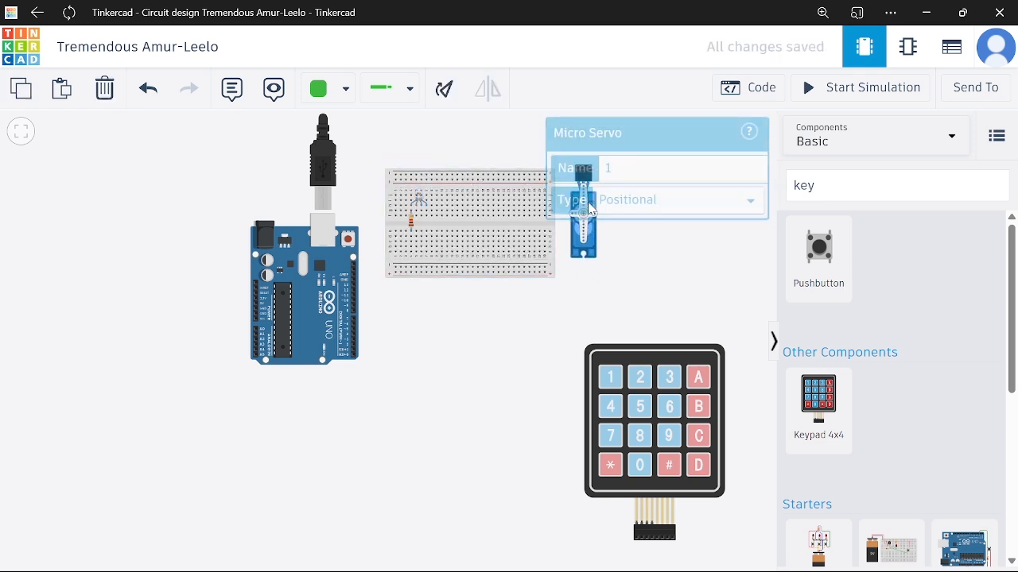
pyautogui.click(675, 281)
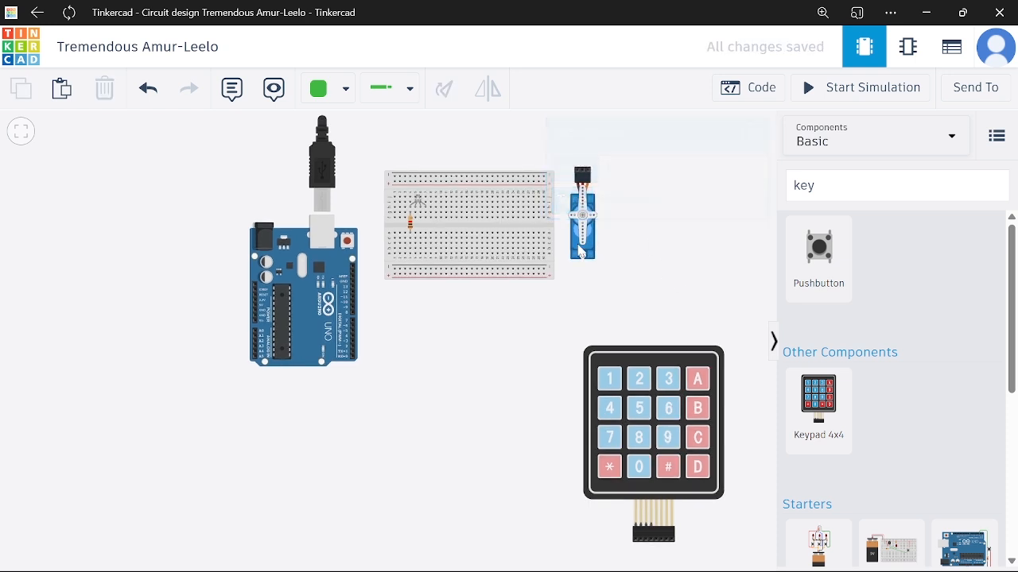
pyautogui.click(18, 140)
pyautogui.moveTo(489, 250); pyautogui.dragTo(542, 167)
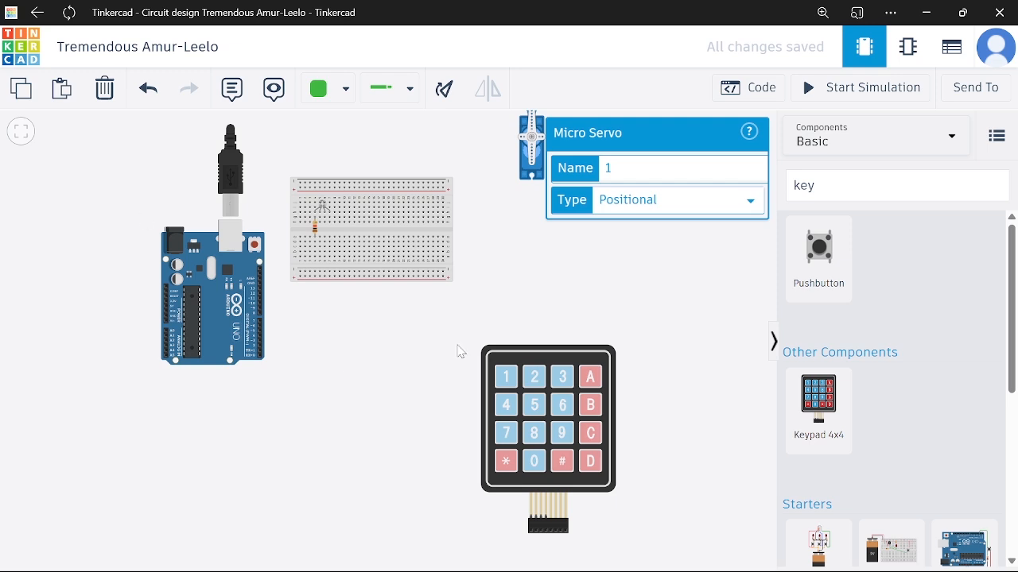
pyautogui.moveTo(568, 432); pyautogui.dragTo(542, 403)
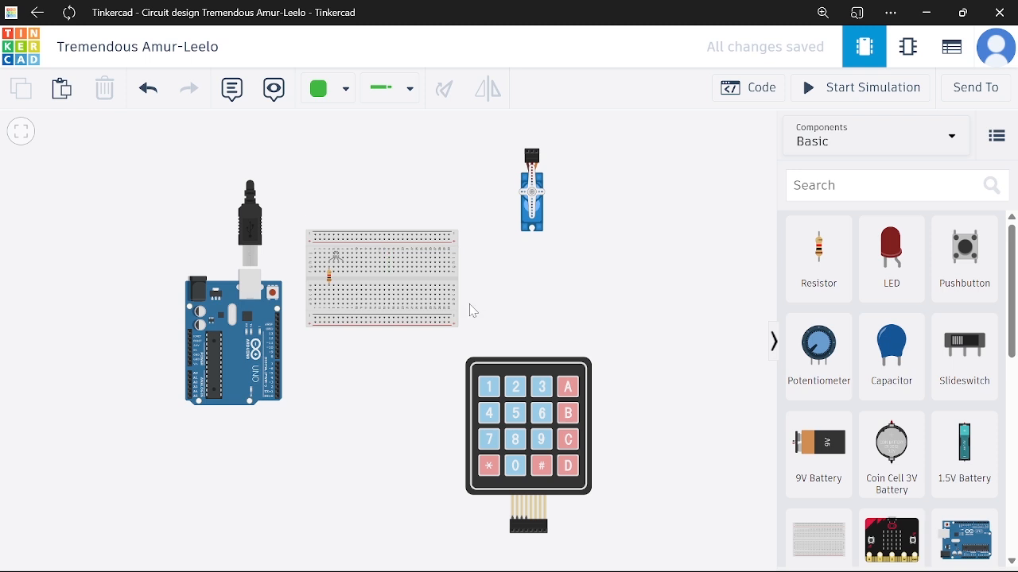
# Move the breadboard up and left of the Arduino, the Arduino to the right, and the keypad up below the servo.
pyautogui.click(416, 283)
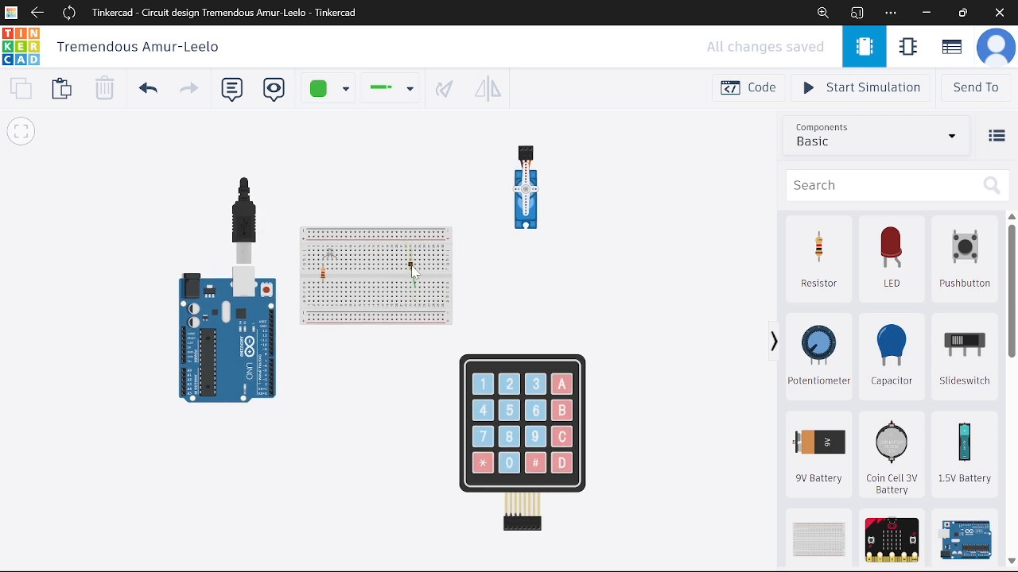
pyautogui.moveTo(394, 284); pyautogui.dragTo(146, 196)
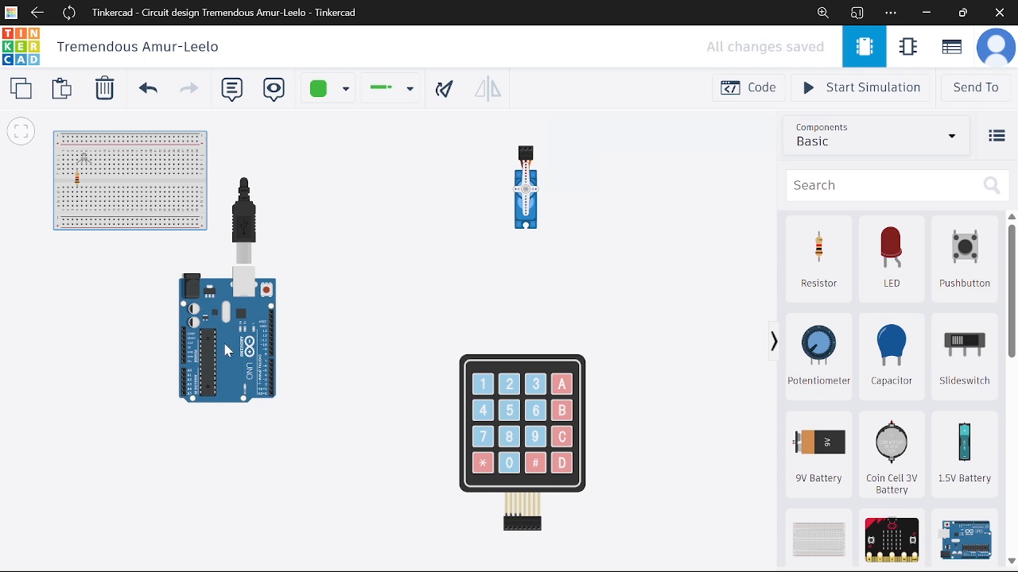
pyautogui.moveTo(226, 348); pyautogui.dragTo(331, 368)
pyautogui.moveTo(559, 400); pyautogui.dragTo(628, 316)
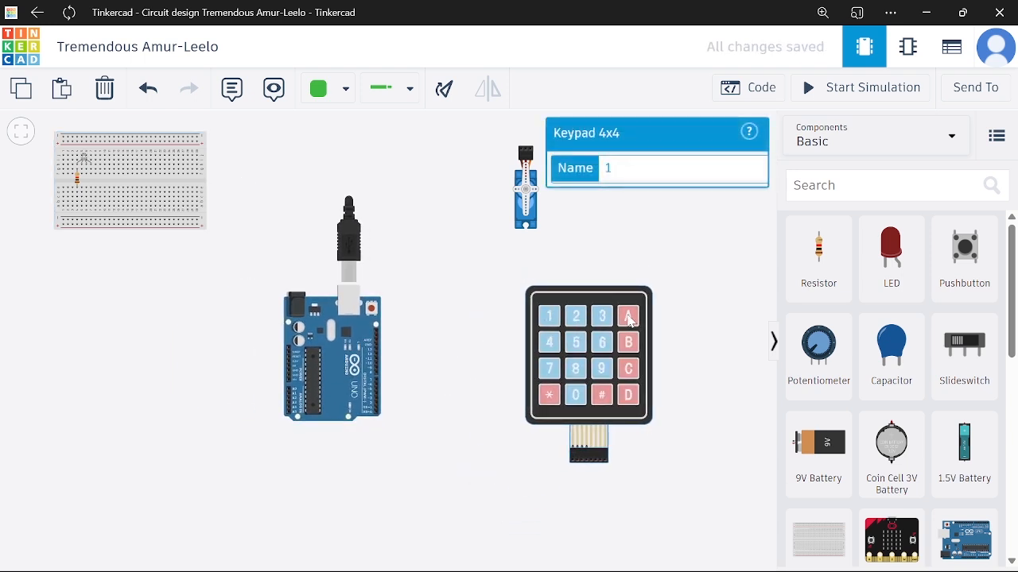
# Rotate the micro servo 270 degrees clockwise so its connector faces left.
pyautogui.click(532, 221)
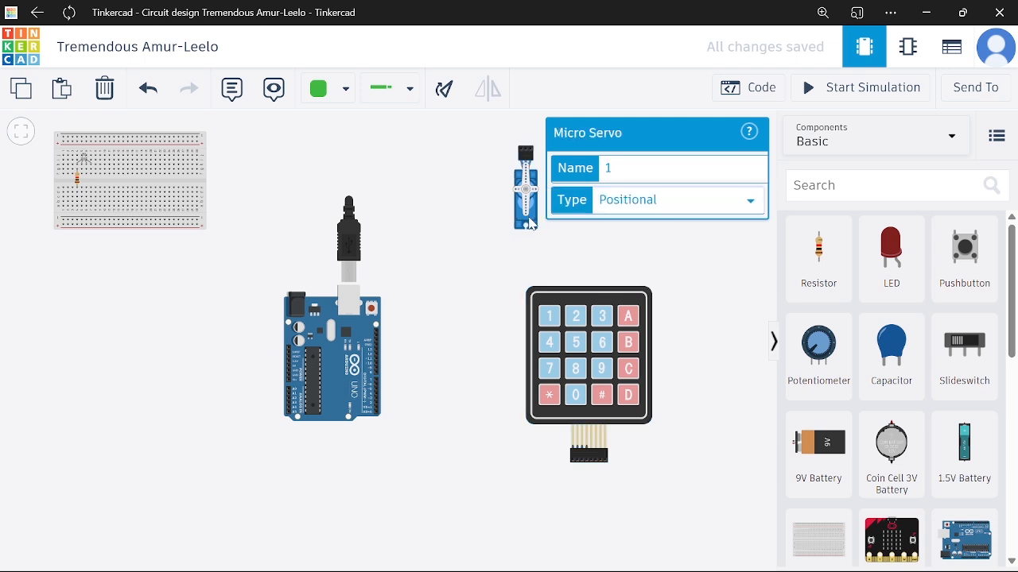
pyautogui.click(444, 93)
pyautogui.click(447, 92)
pyautogui.click(452, 93)
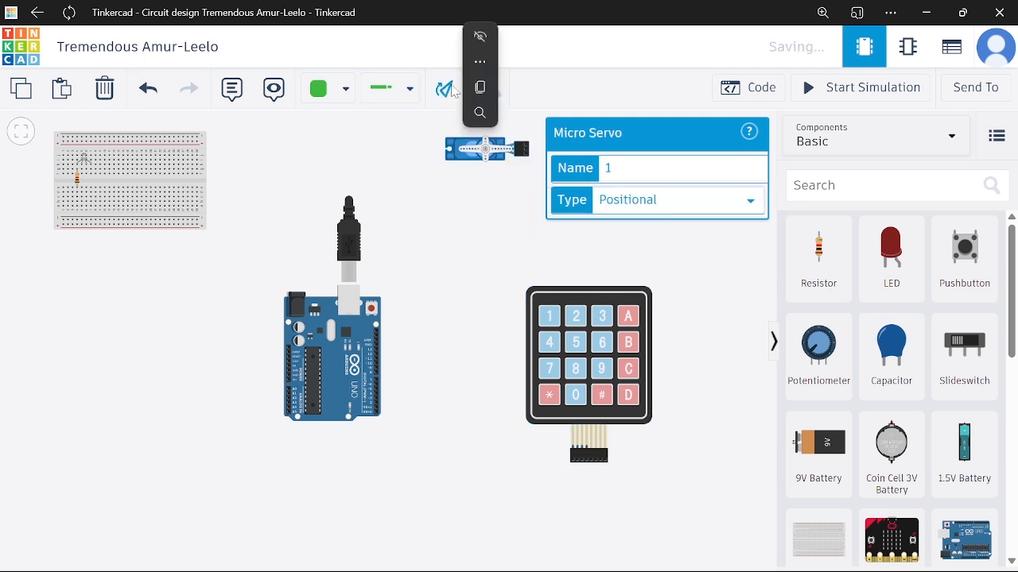
pyautogui.click(450, 89)
pyautogui.click(451, 88)
pyautogui.click(451, 88)
pyautogui.click(451, 88)
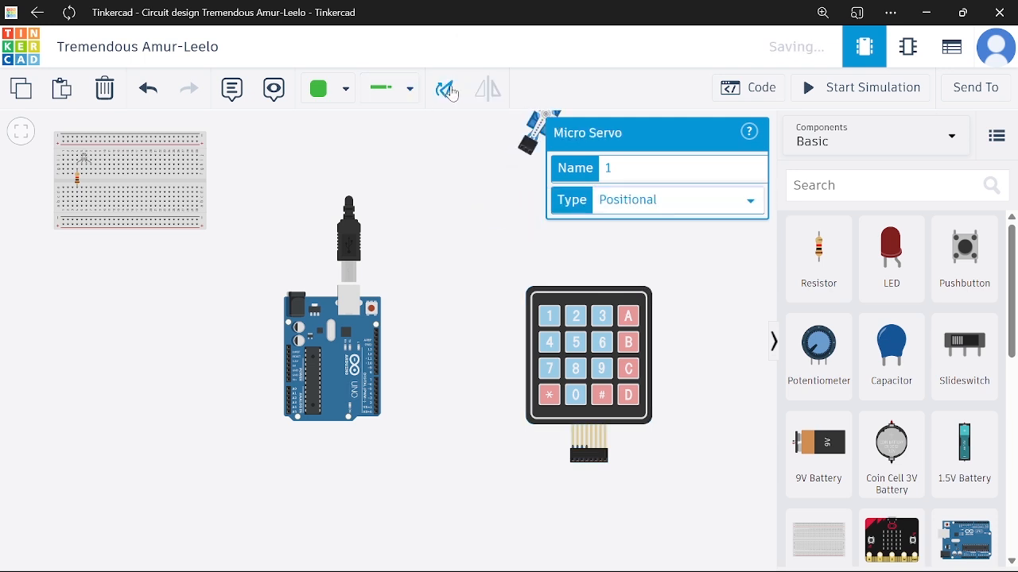
pyautogui.click(451, 88)
pyautogui.click(450, 88)
pyautogui.click(511, 177)
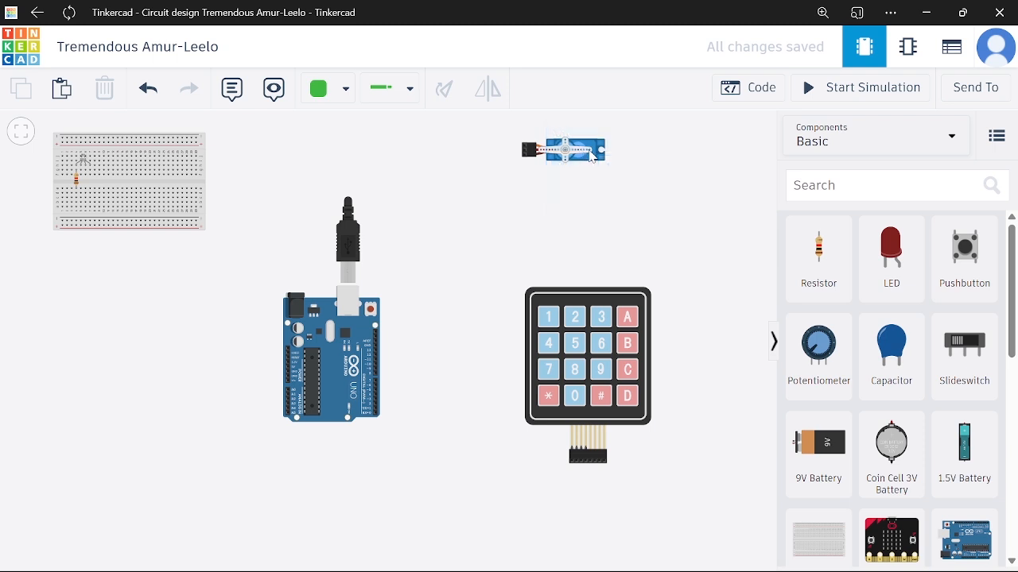
# Shift the micro servo slightly left and move the breadboard right and down, closer to the Arduino.
pyautogui.click(597, 163)
pyautogui.click(459, 182)
pyautogui.click(589, 165)
pyautogui.click(481, 181)
pyautogui.click(592, 165)
pyautogui.click(498, 173)
pyautogui.click(589, 162)
pyautogui.click(493, 178)
pyautogui.click(593, 151)
pyautogui.click(459, 175)
pyautogui.moveTo(589, 149); pyautogui.dragTo(550, 149)
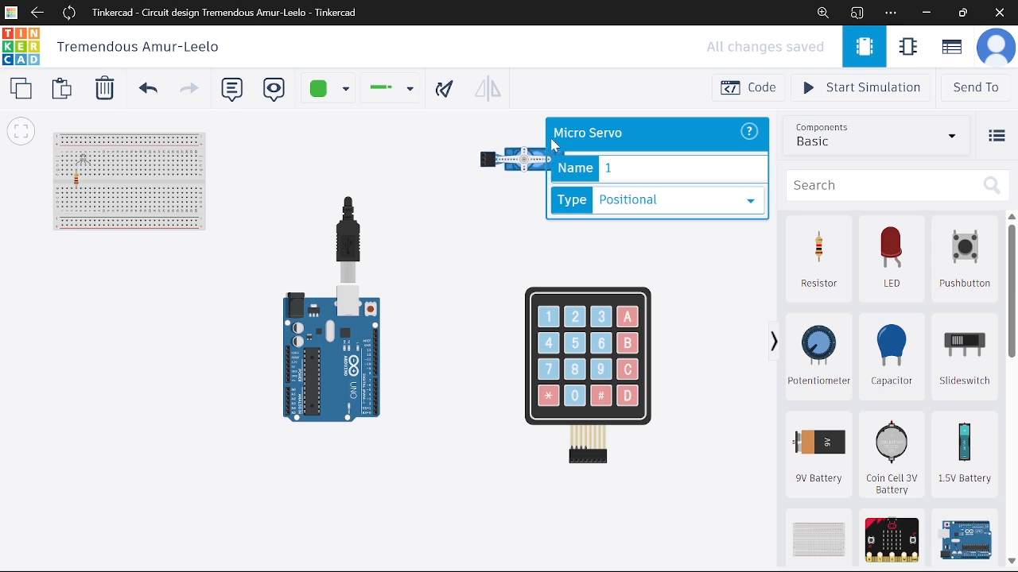
pyautogui.moveTo(159, 224); pyautogui.dragTo(234, 244)
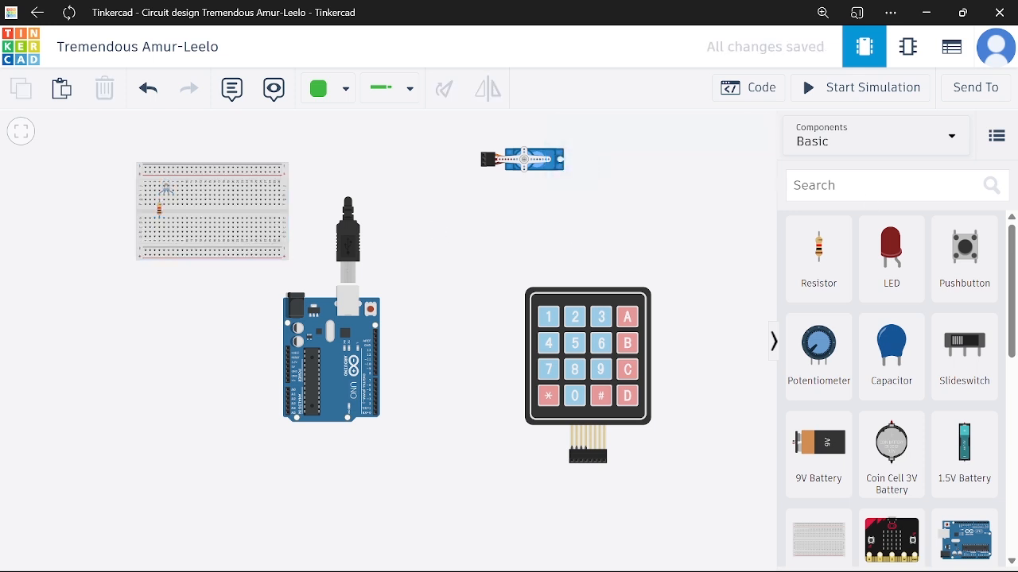
# Search the component library for "lcd" and place an LCD 16 x 2 left of the Arduino, below the breadboard.
pyautogui.click(883, 185)
pyautogui.write('lcd')
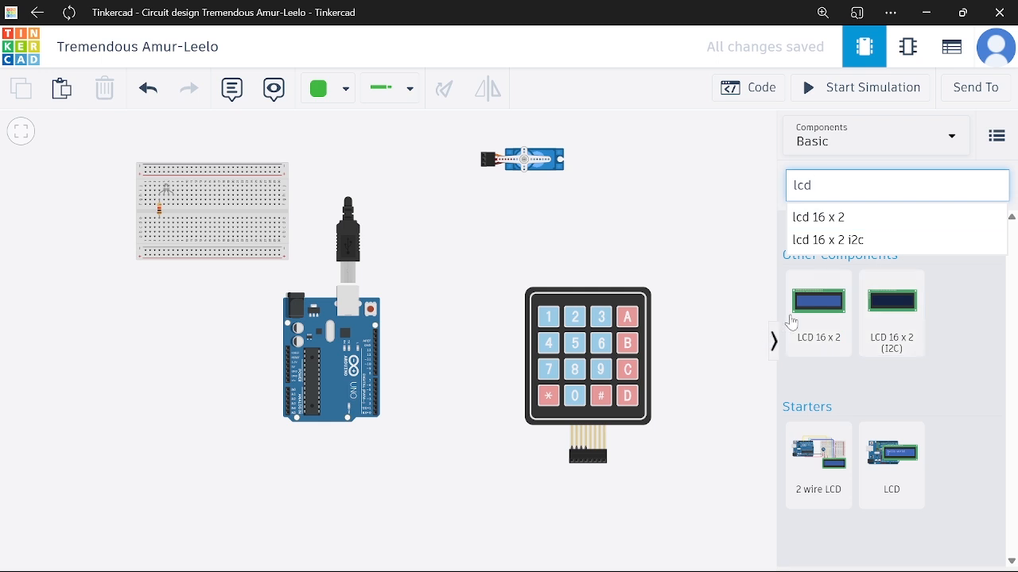
pyautogui.moveTo(824, 310); pyautogui.dragTo(195, 313)
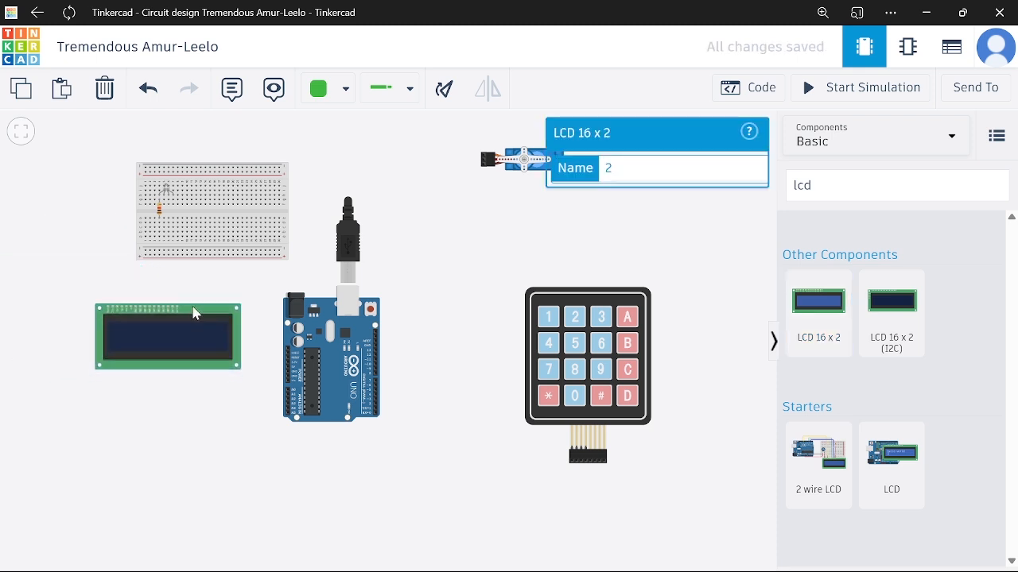
pyautogui.click(252, 163)
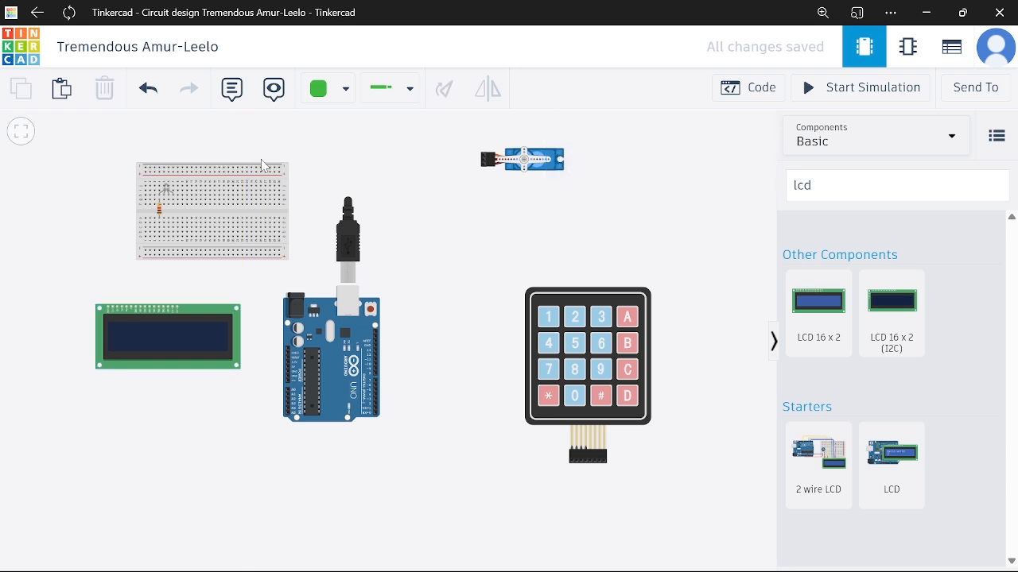
# Wire the keypad's Row 1 pin to Arduino pin D0, routing below the keypad and straightening the bend beside the Arduino.
pyautogui.scroll(3, 483, 385)
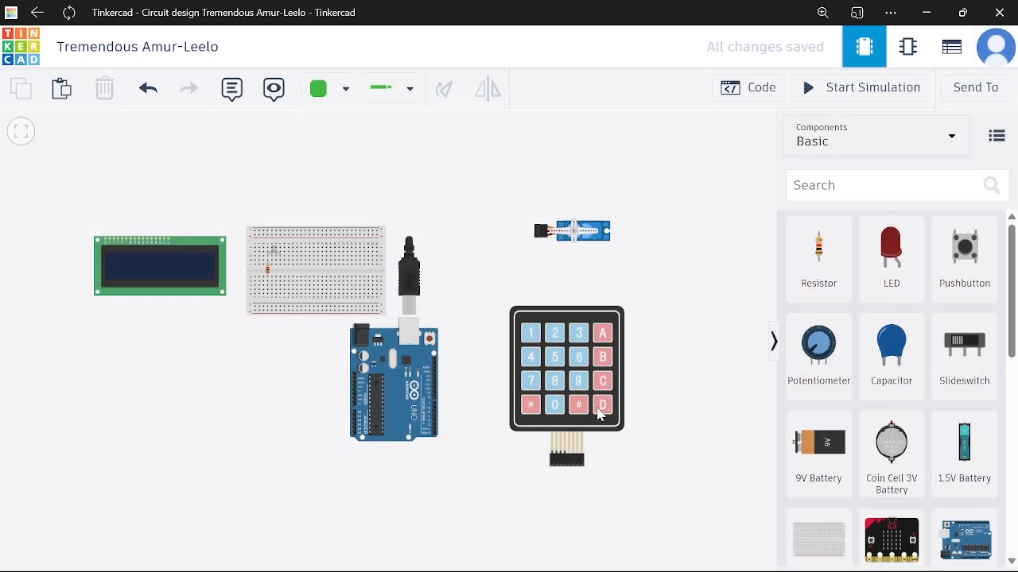
pyautogui.scroll(2, 503, 404)
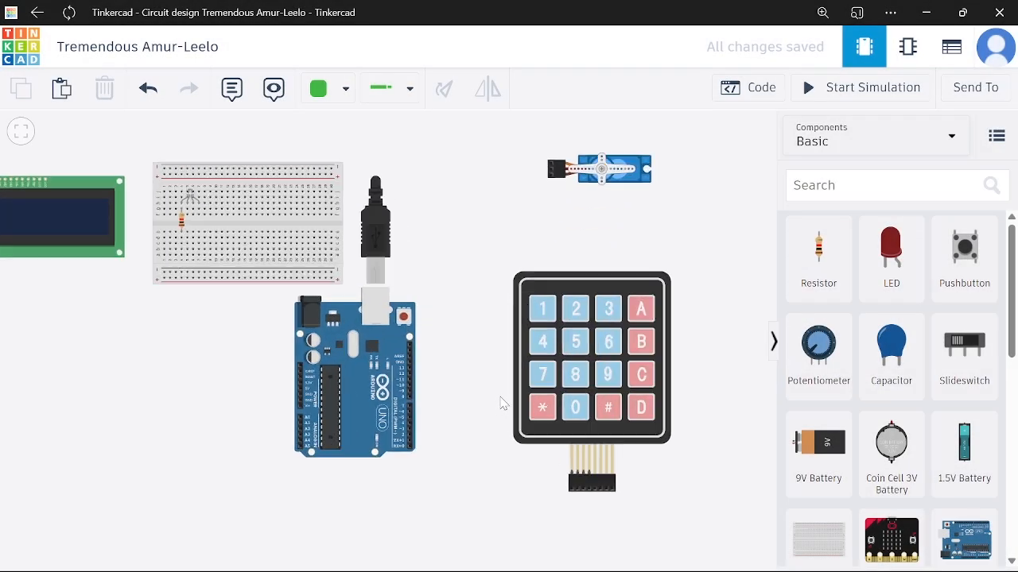
pyautogui.click(571, 487)
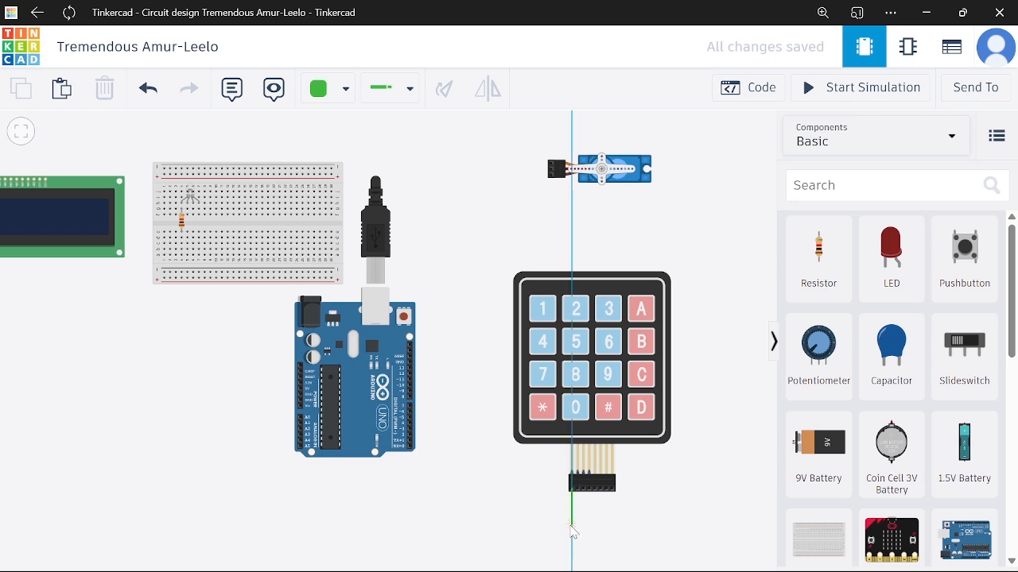
pyautogui.click(572, 519)
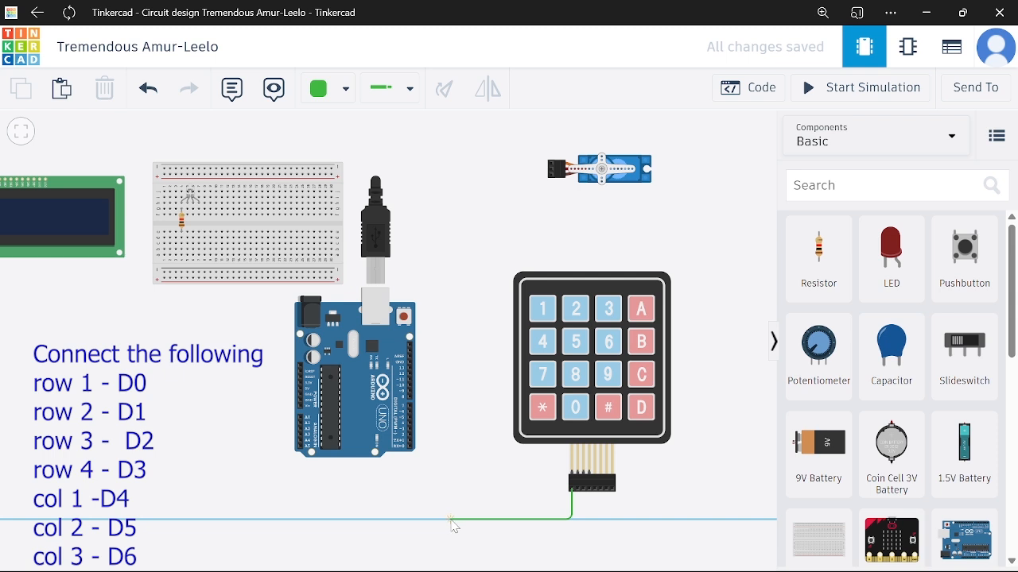
pyautogui.click(452, 520)
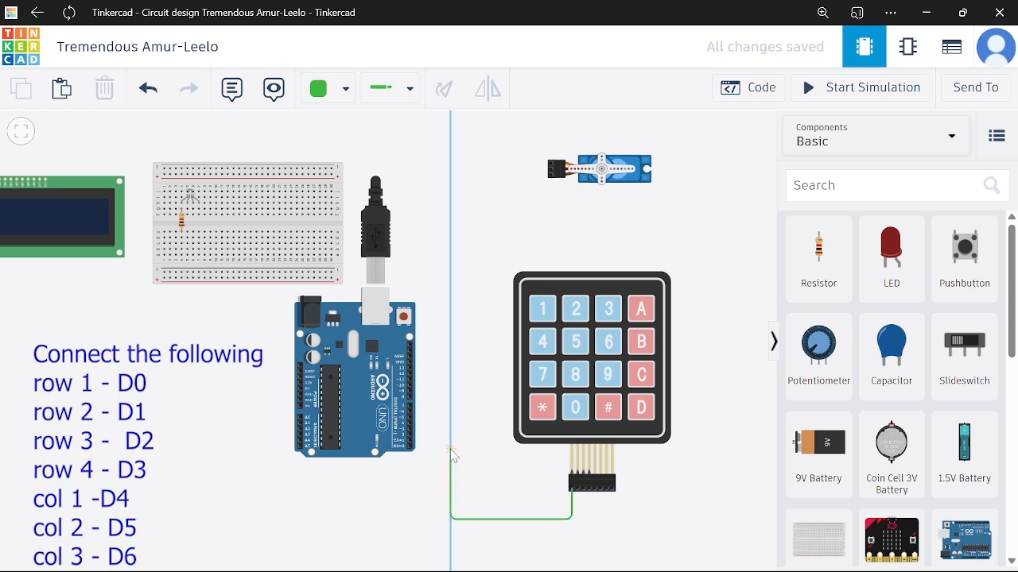
pyautogui.click(435, 451)
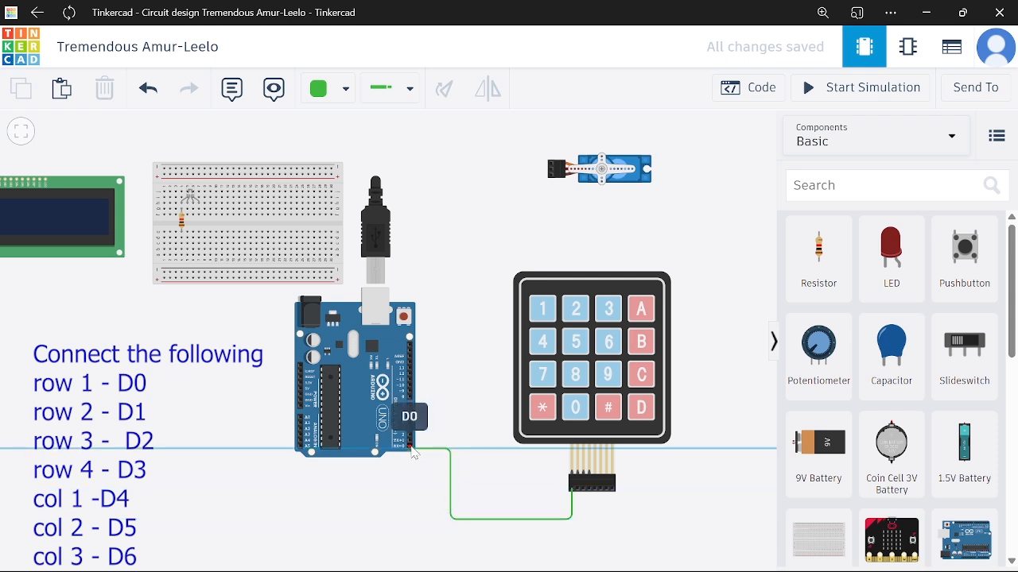
pyautogui.click(411, 447)
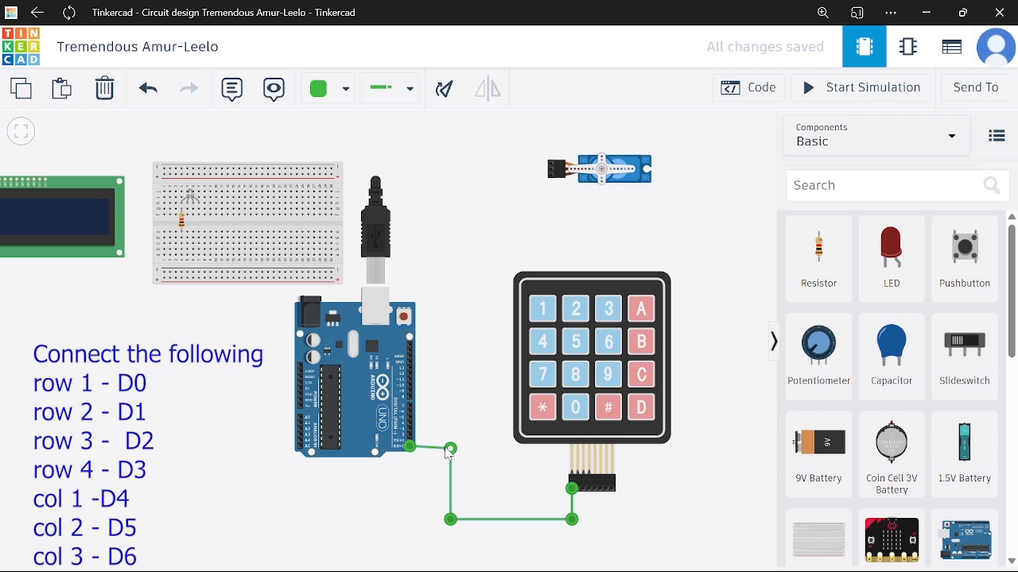
pyautogui.moveTo(455, 455); pyautogui.dragTo(455, 452)
pyautogui.click(483, 480)
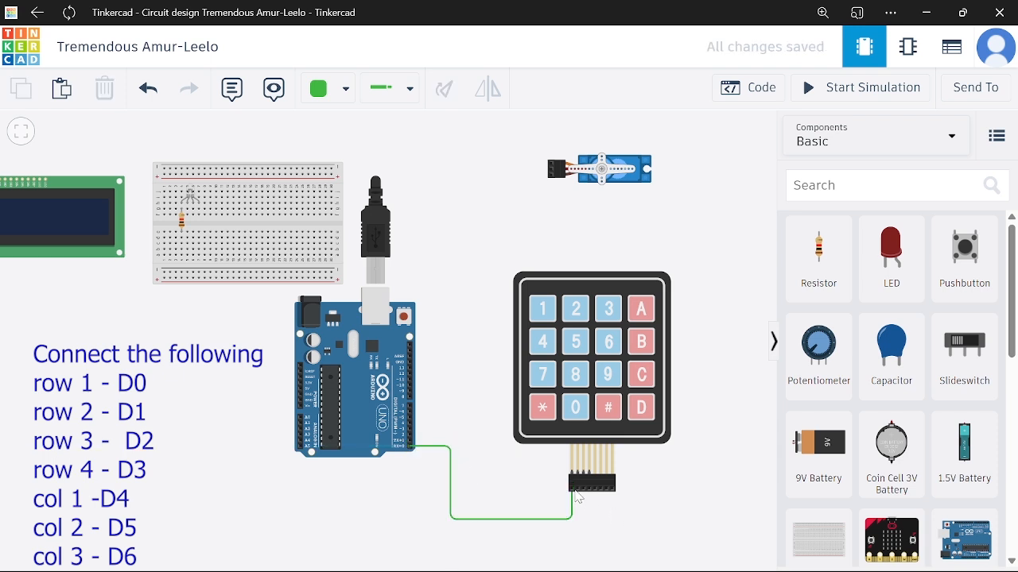
# Wire the keypad's Row 2 pin to Arduino pin D1, routing it outside the Row 1 wire.
pyautogui.click(578, 494)
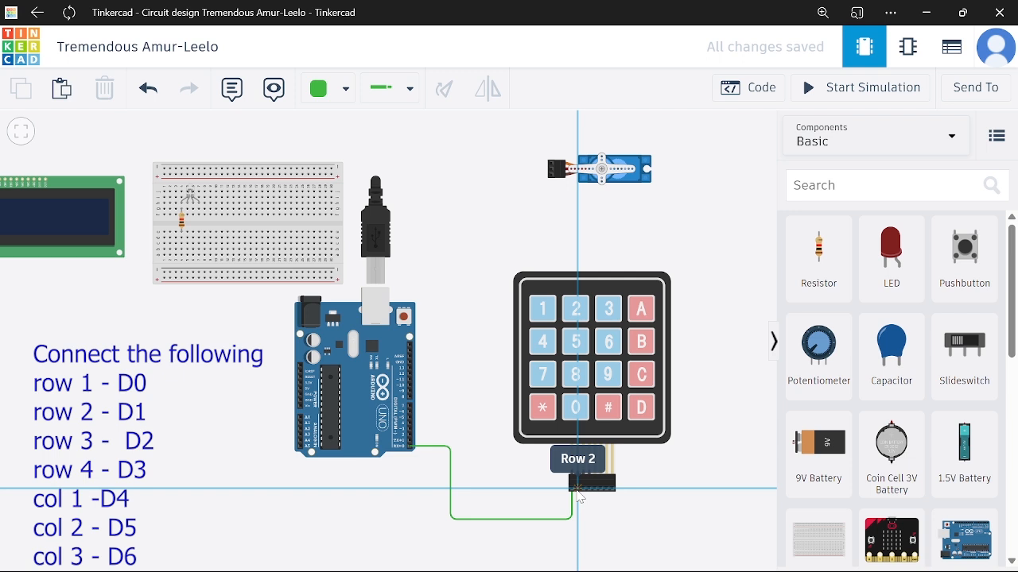
pyautogui.click(579, 533)
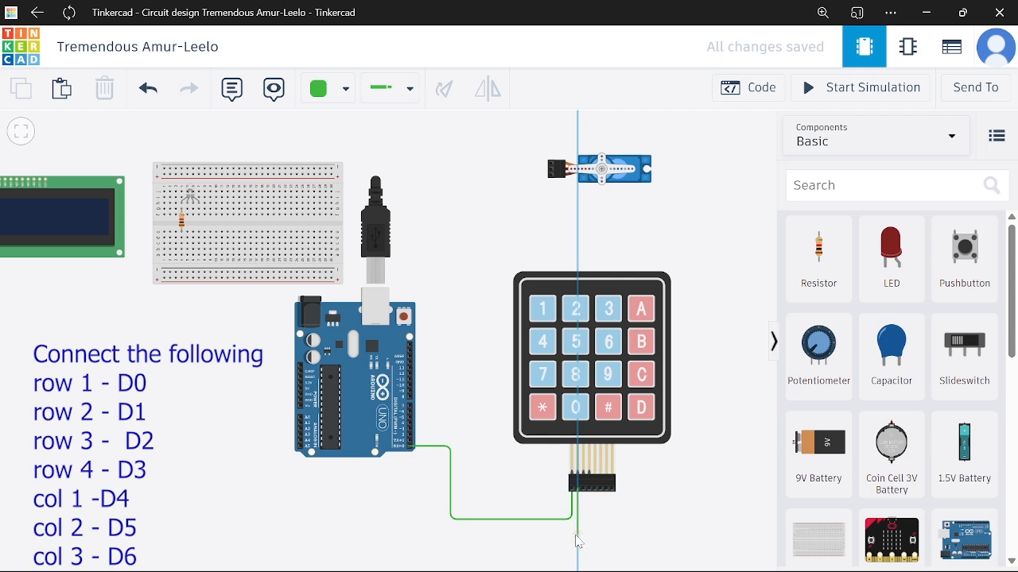
pyautogui.click(441, 533)
pyautogui.click(415, 442)
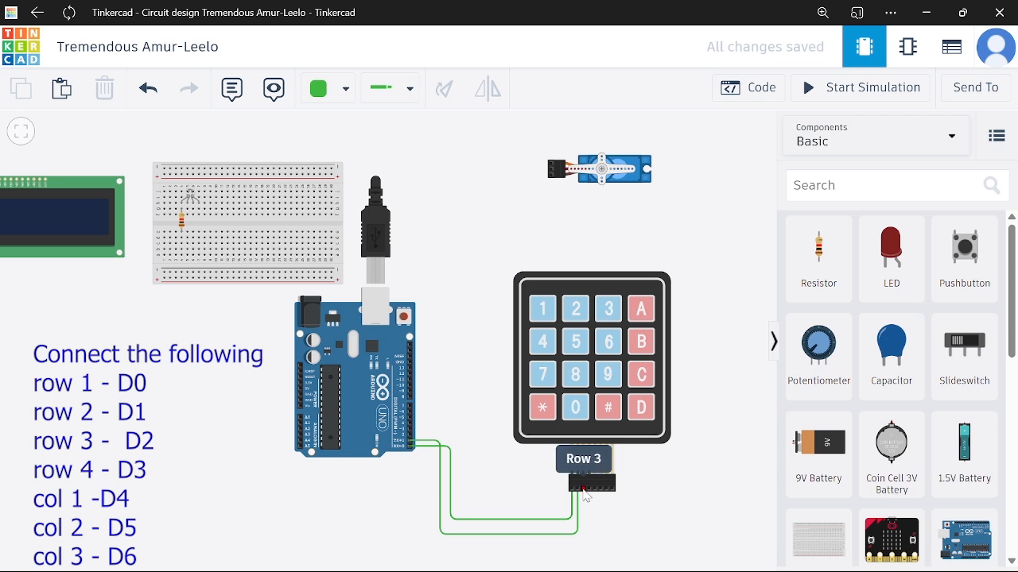
# Wire the keypad's Row 3 pin to Arduino pin D2, routing it below the Row 2 wire.
pyautogui.click(584, 482)
pyautogui.click(583, 547)
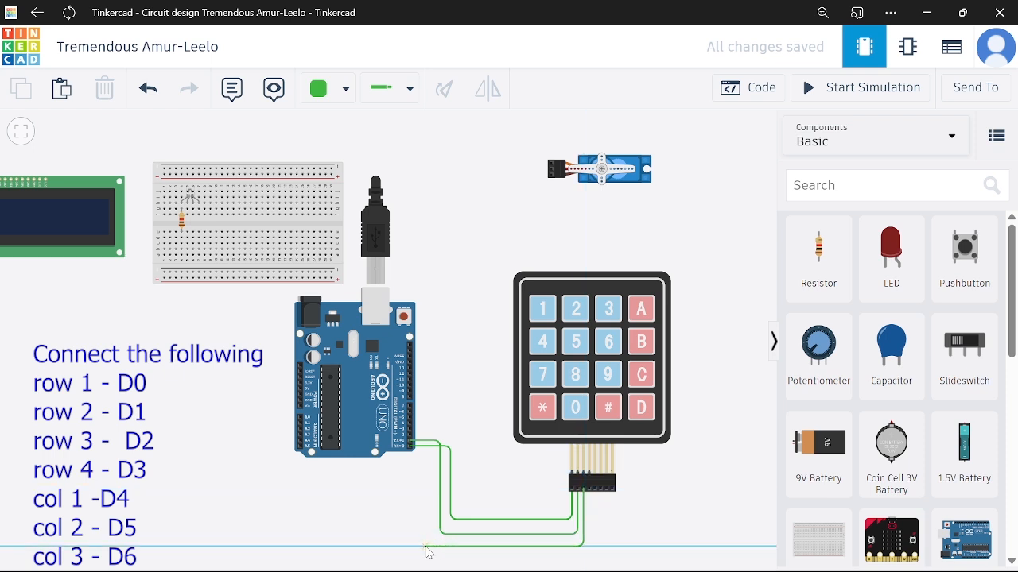
pyautogui.click(428, 548)
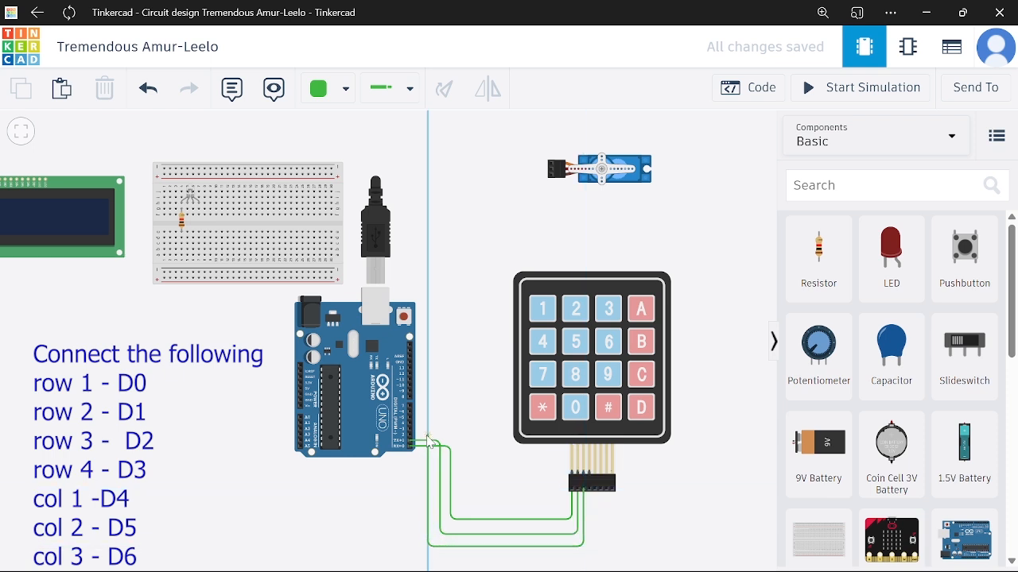
pyautogui.click(412, 434)
pyautogui.click(643, 509)
# Wire the keypad's Row 4 pin to Arduino pin D3, bringing it up to the right of the first three wires.
pyautogui.click(592, 492)
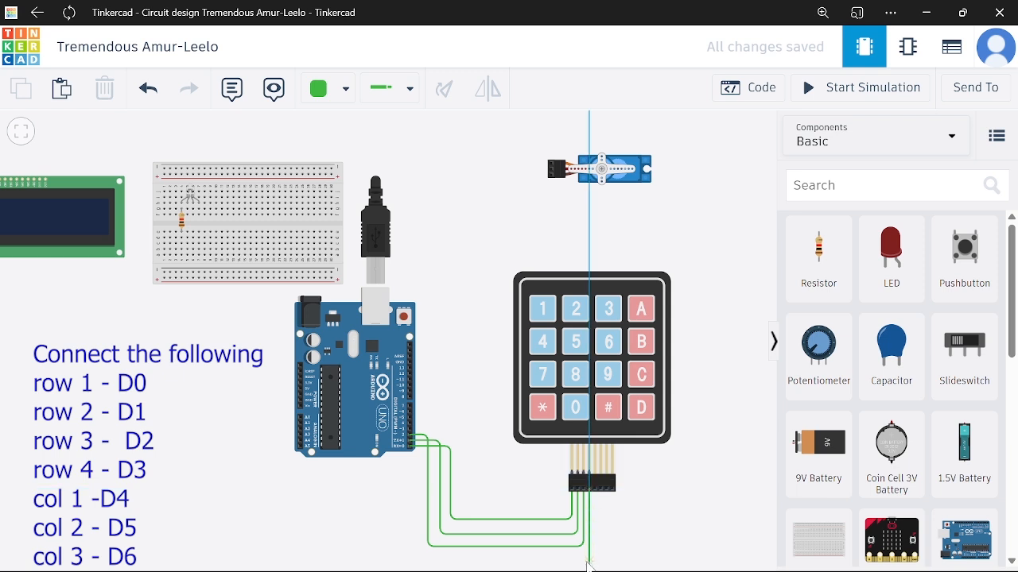
pyautogui.click(589, 554)
pyautogui.click(463, 554)
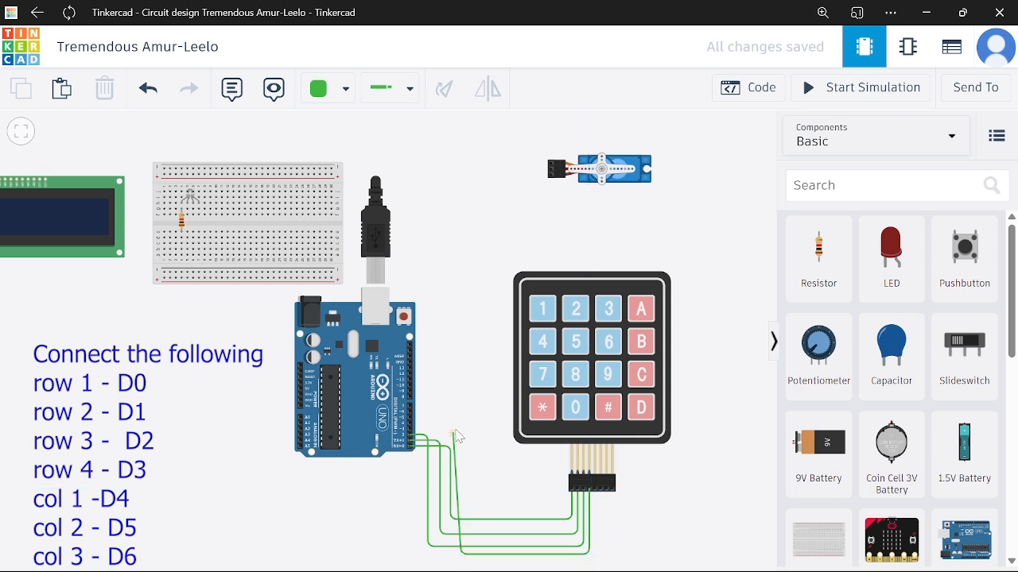
pyautogui.click(463, 430)
pyautogui.click(411, 431)
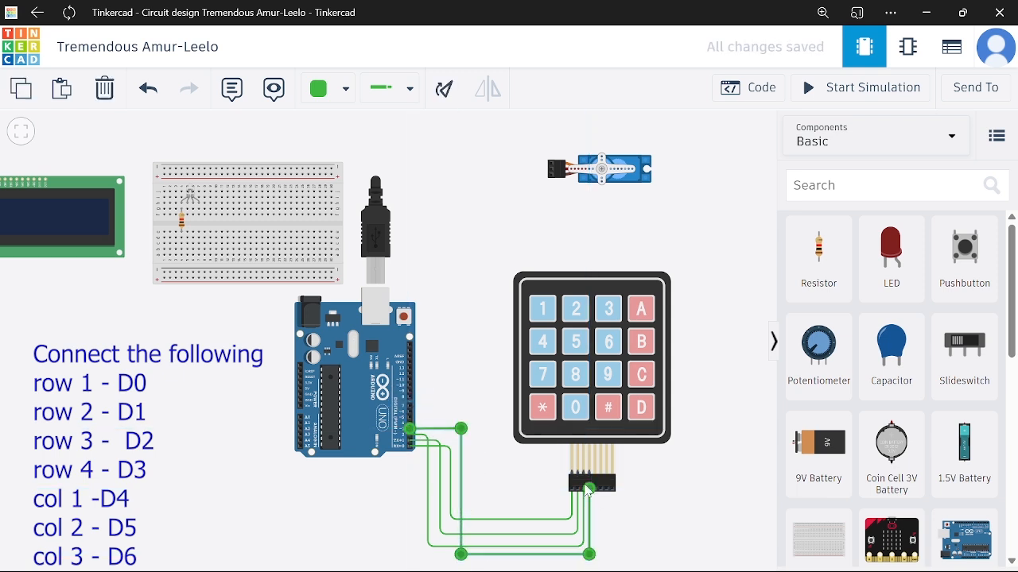
# Wire the keypad's Column 1 pin to Arduino pin D4 and shift its vertical run closer to the Row 4 wire.
pyautogui.click(595, 491)
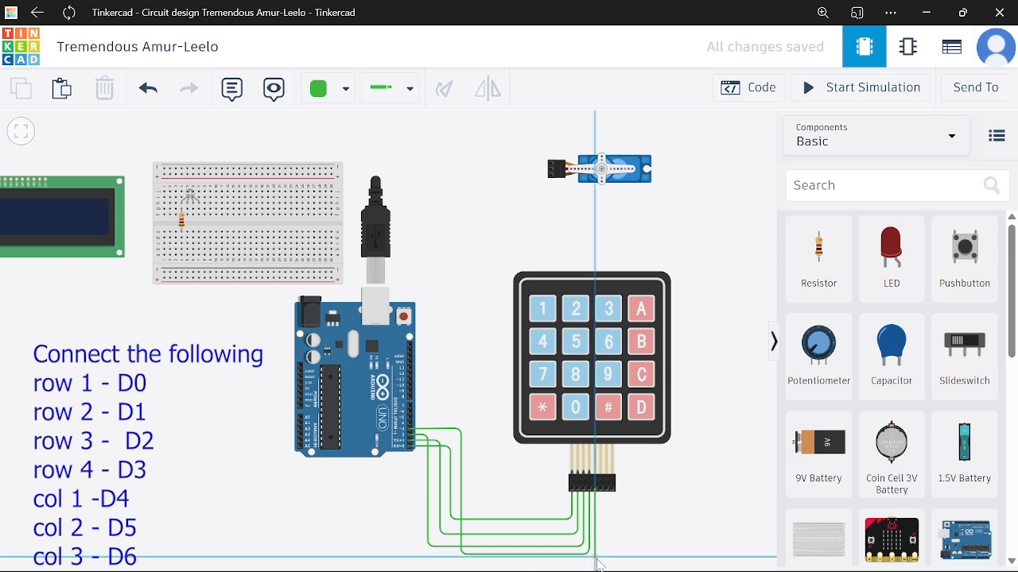
pyautogui.click(593, 563)
pyautogui.click(481, 562)
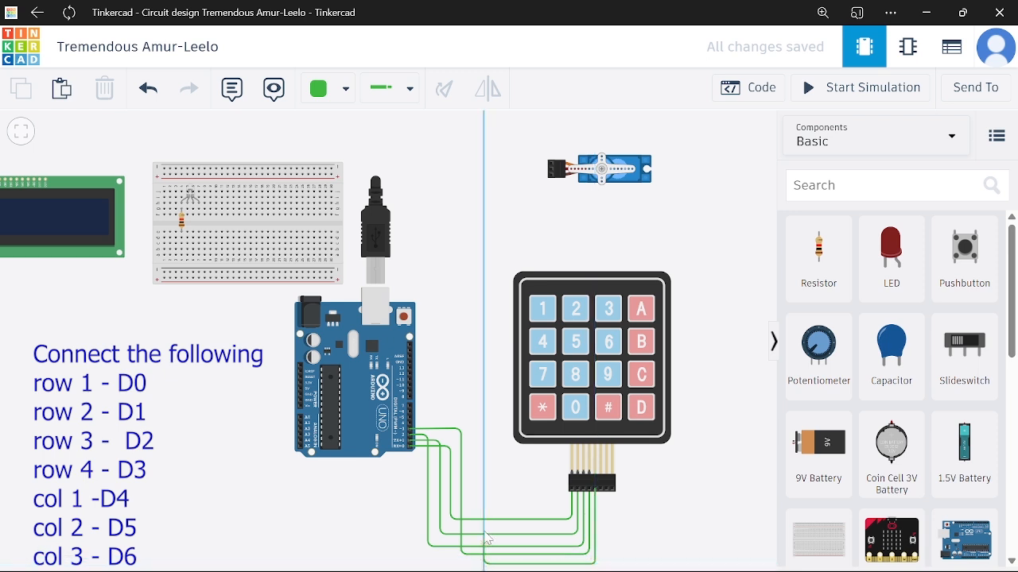
pyautogui.click(483, 424)
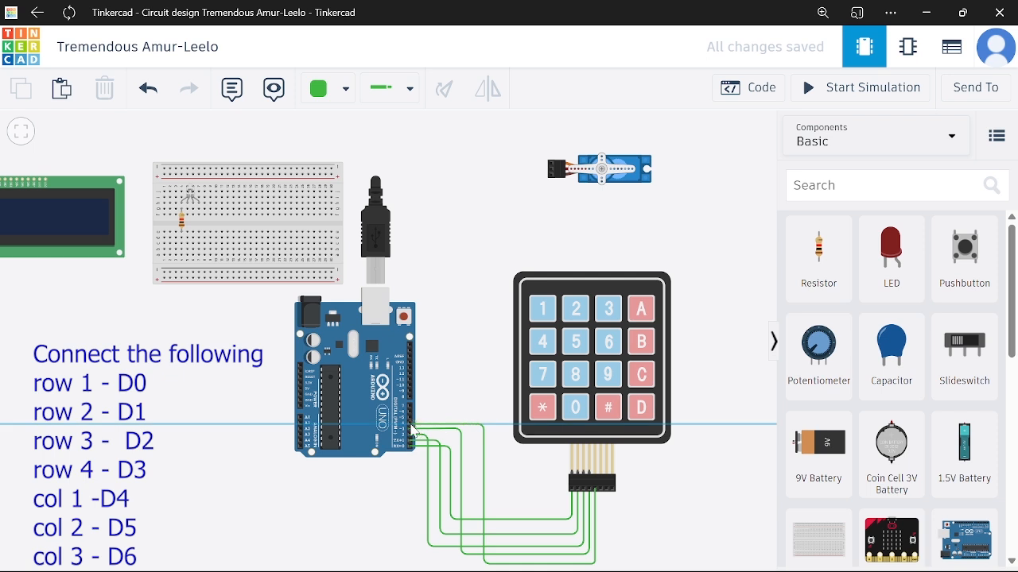
pyautogui.click(410, 424)
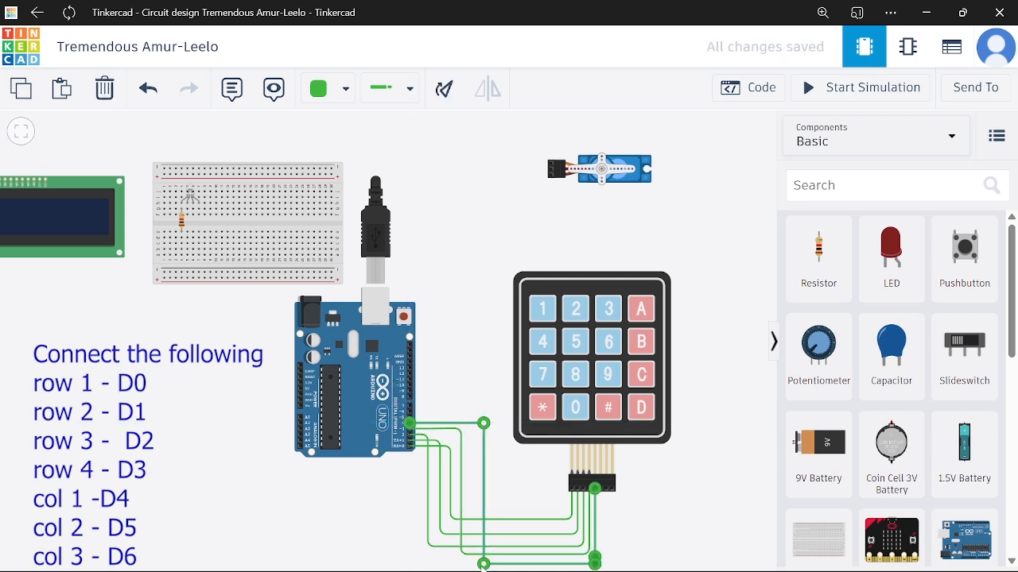
pyautogui.moveTo(485, 563); pyautogui.dragTo(471, 564)
pyautogui.moveTo(484, 423); pyautogui.dragTo(473, 422)
pyautogui.click(506, 443)
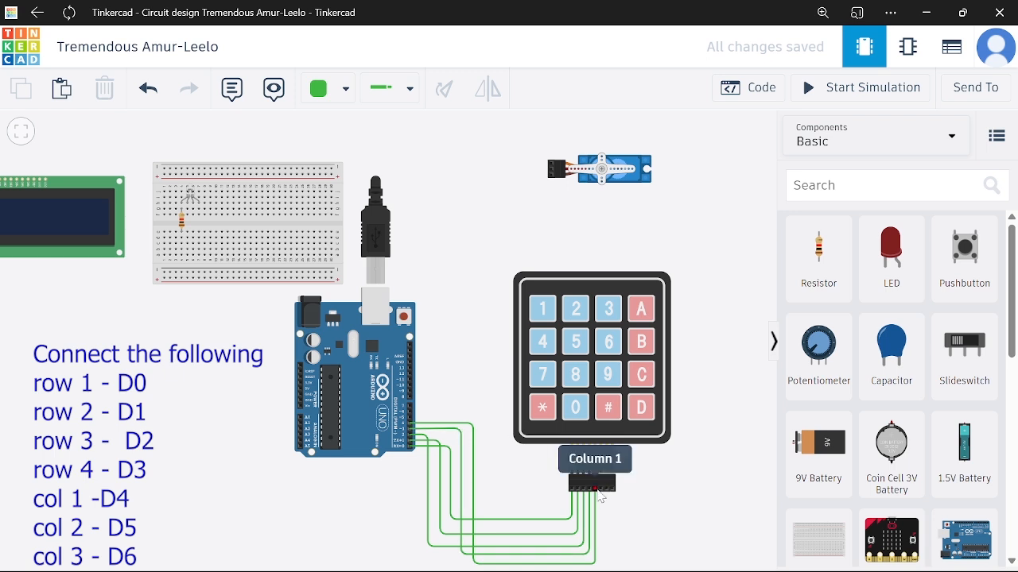
# Wire the keypad's Column 2 pin to Arduino pin D5, routing it outside the Column 1 wire.
pyautogui.click(602, 486)
pyautogui.scroll(-3, 602, 487)
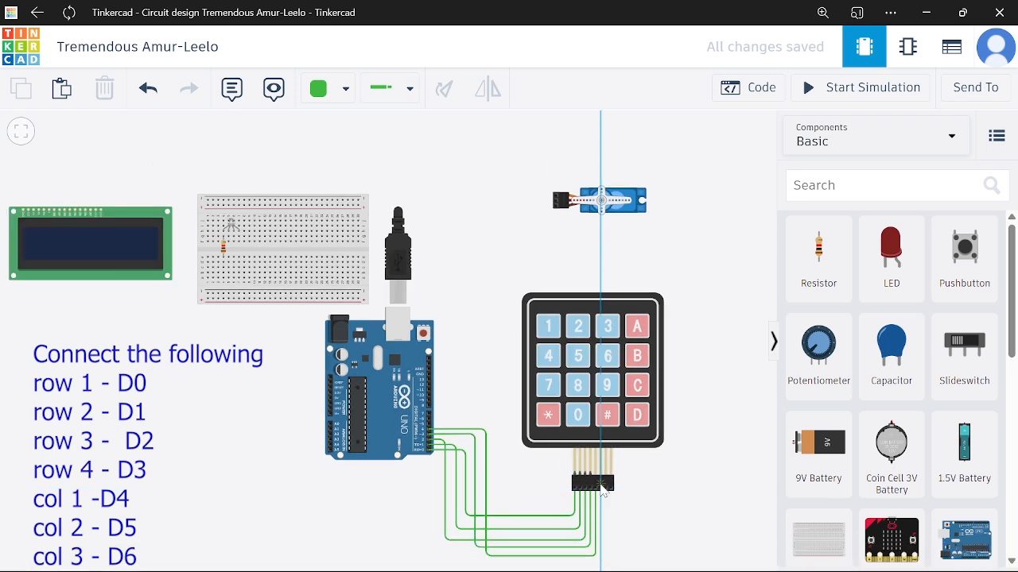
pyautogui.click(519, 554)
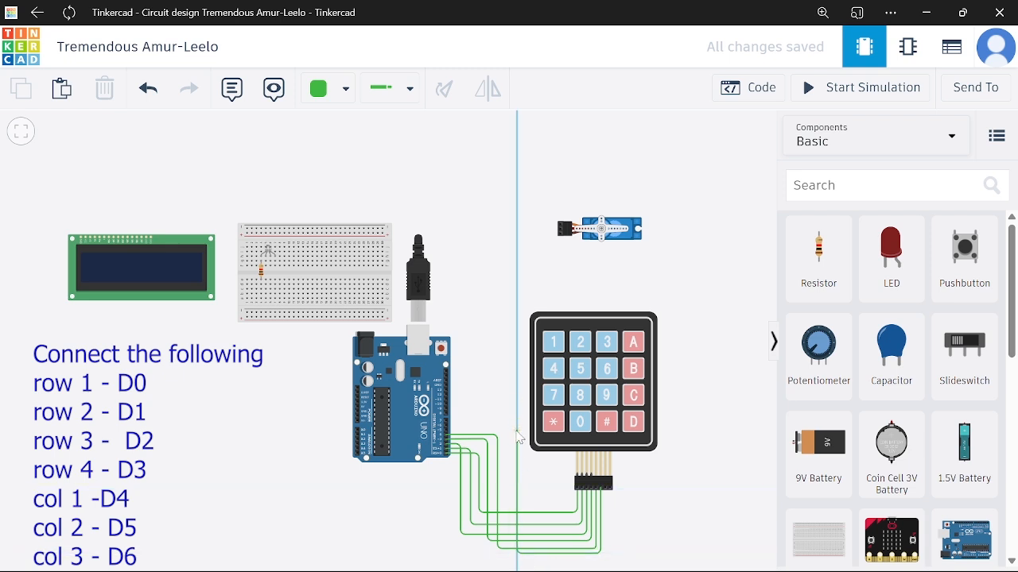
pyautogui.click(449, 432)
# Wire the keypad's Column 3 pin to Arduino pin D6, routing it below and outside the Column 2 wire.
pyautogui.click(613, 500)
pyautogui.click(606, 488)
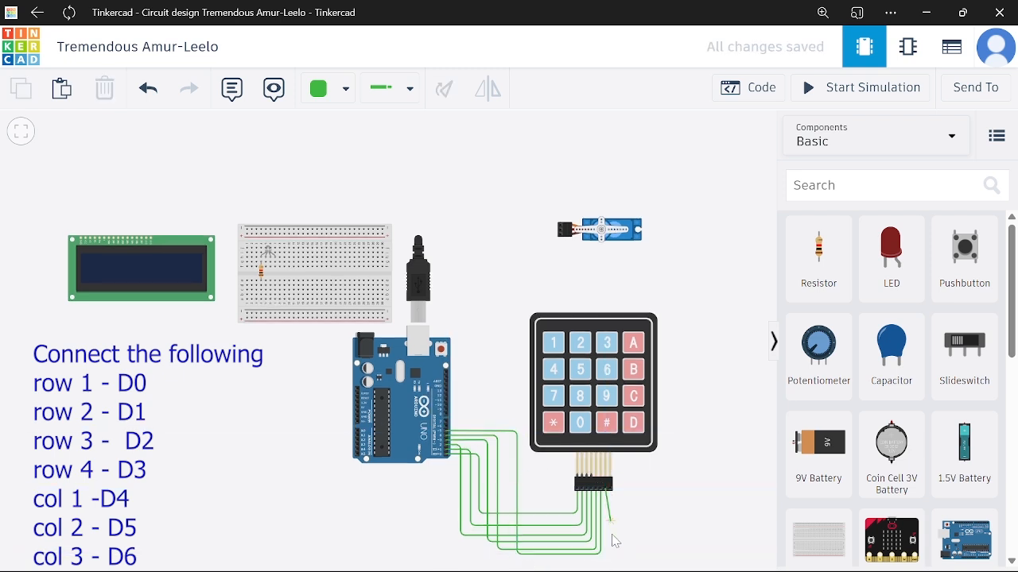
pyautogui.click(607, 559)
pyautogui.click(528, 560)
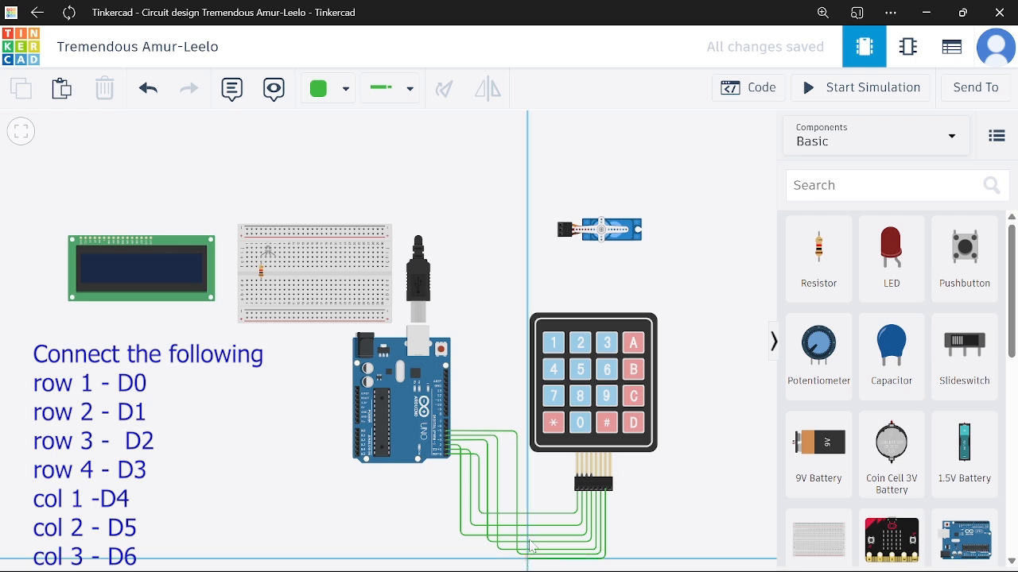
pyautogui.click(527, 421)
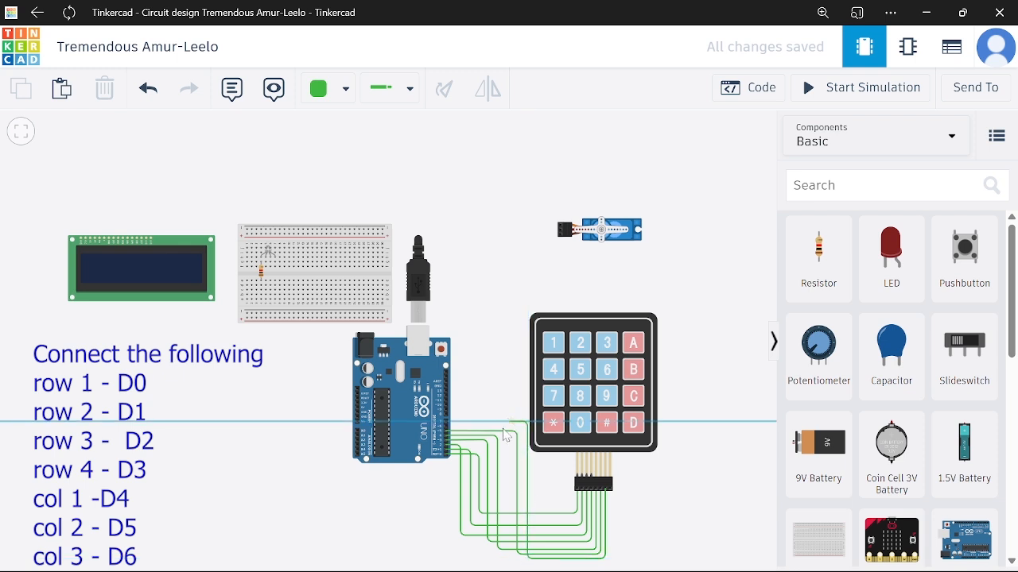
pyautogui.click(450, 431)
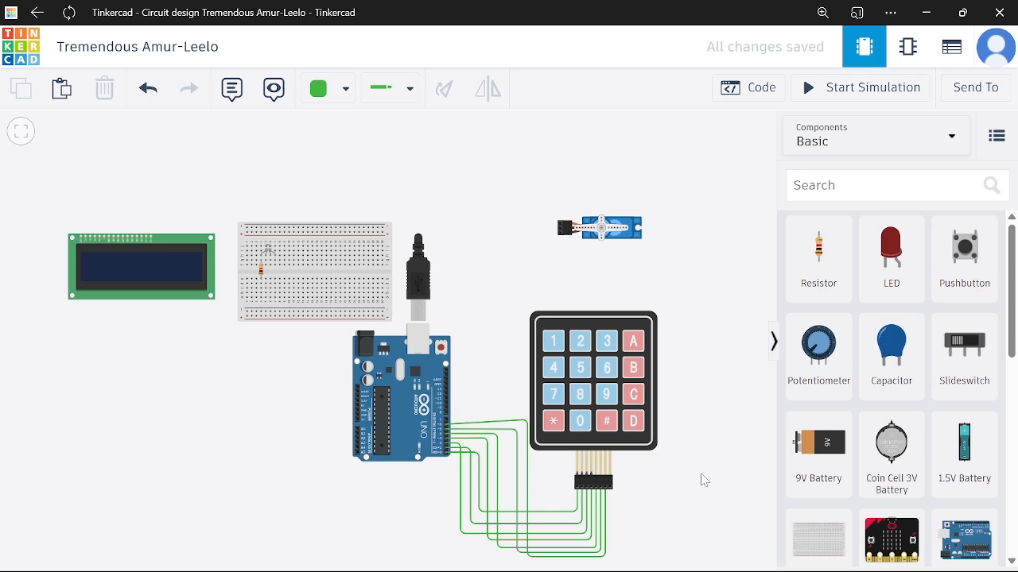
# Lower the upper corner of the Column 3 wire so its run into pin D6 is horizontal.
pyautogui.scroll(2, 612, 471)
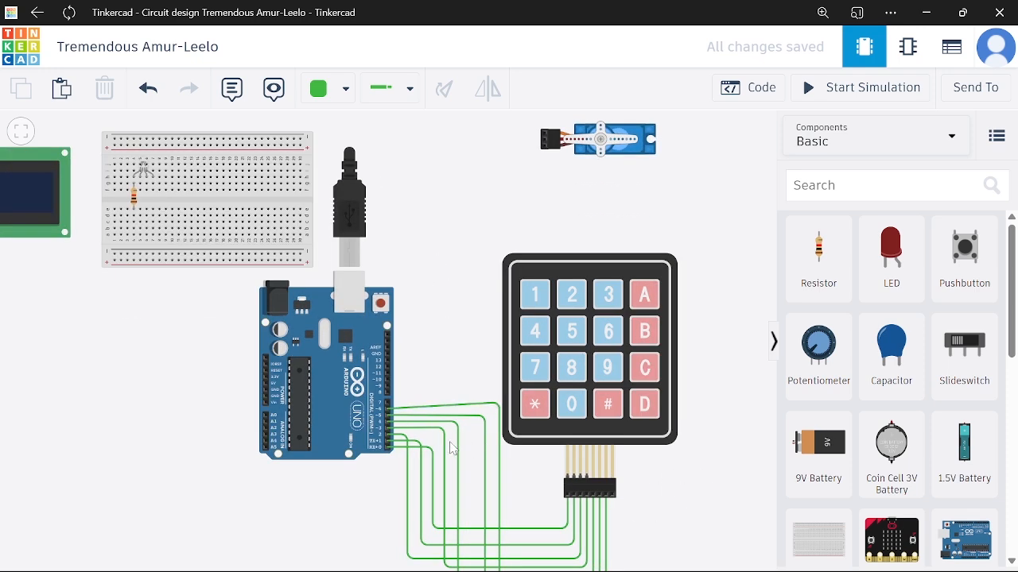
pyautogui.click(500, 410)
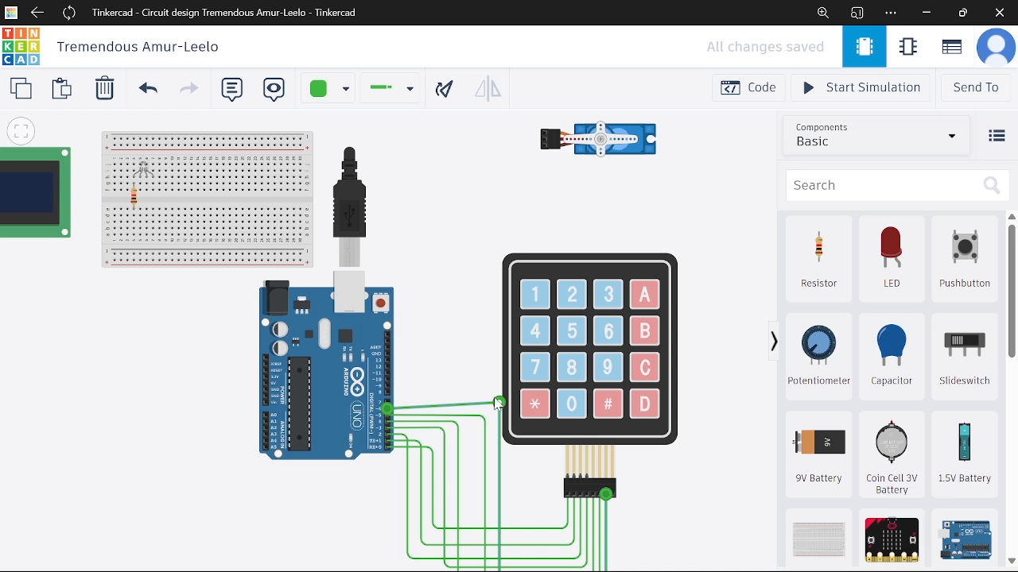
pyautogui.moveTo(498, 404); pyautogui.dragTo(499, 409)
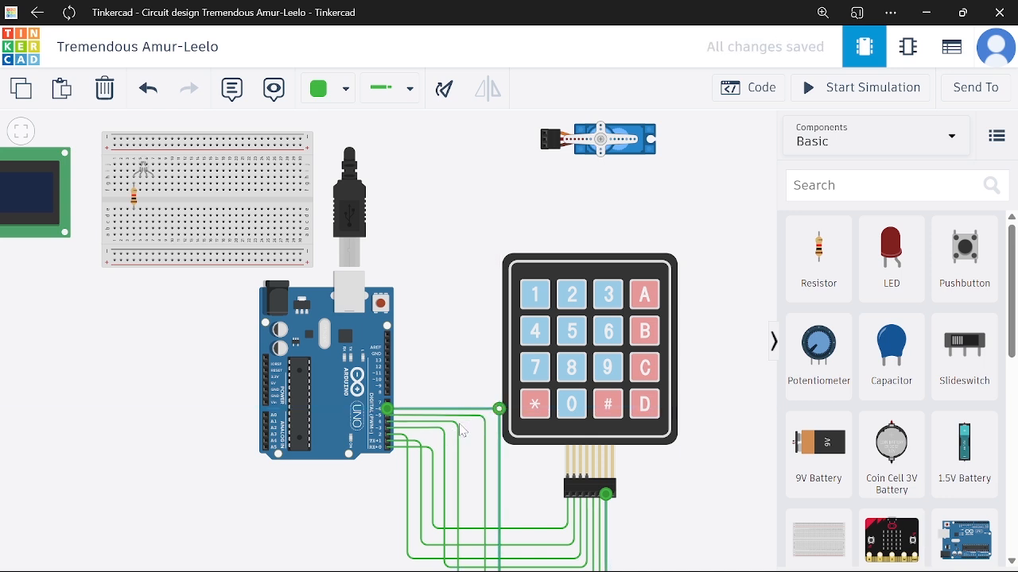
# Shift the vertical run of the Column 2 wire closer to the Column 1 wire, moving both of its corners.
pyautogui.click(458, 436)
pyautogui.click(457, 430)
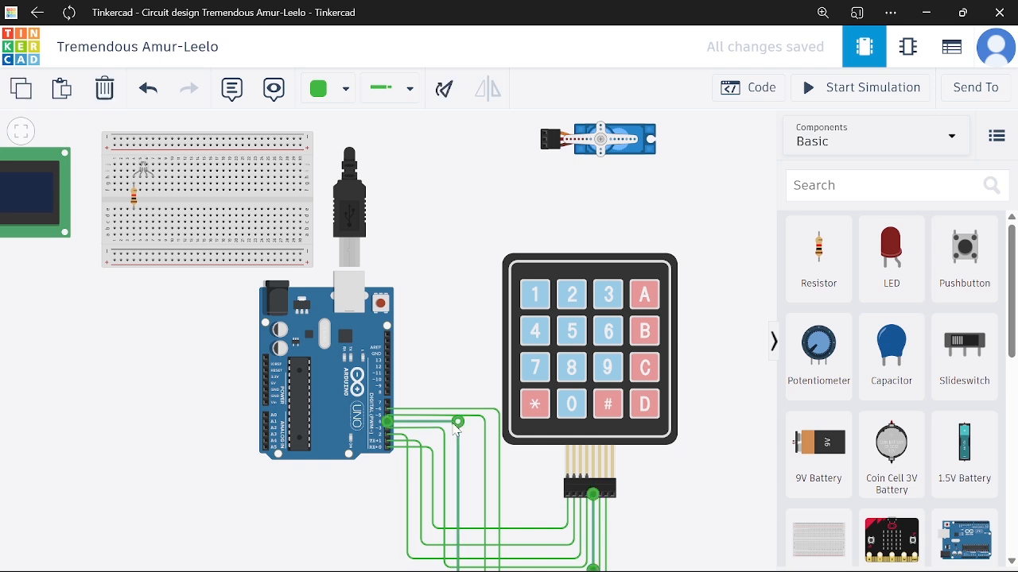
pyautogui.moveTo(459, 423)
pyautogui.mouseDown()
pyautogui.moveTo(485, 415)
pyautogui.moveTo(465, 415)
pyautogui.mouseUp()
pyautogui.scroll(-2, 509, 450)
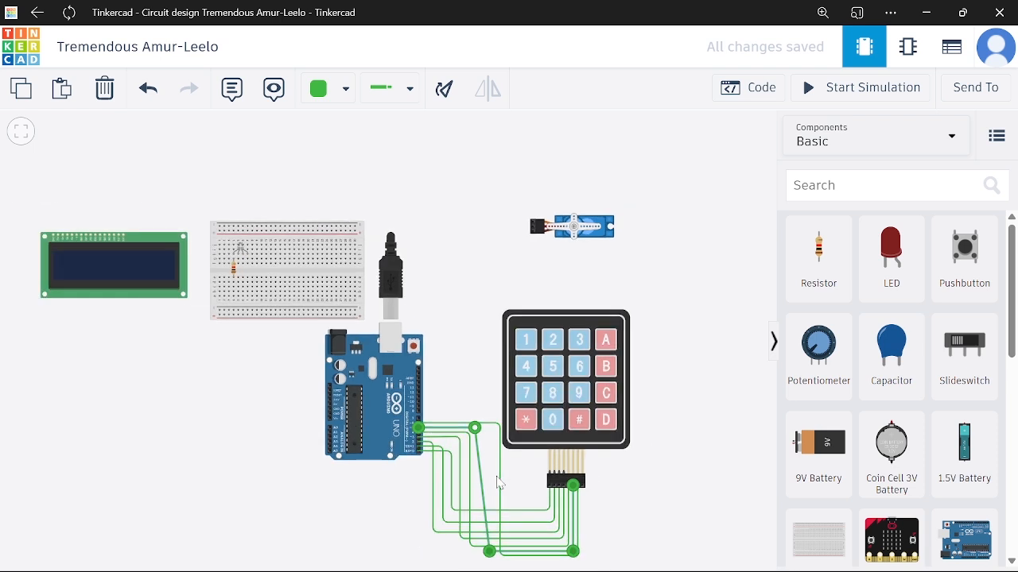
pyautogui.moveTo(484, 554); pyautogui.dragTo(476, 552)
pyautogui.click(503, 460)
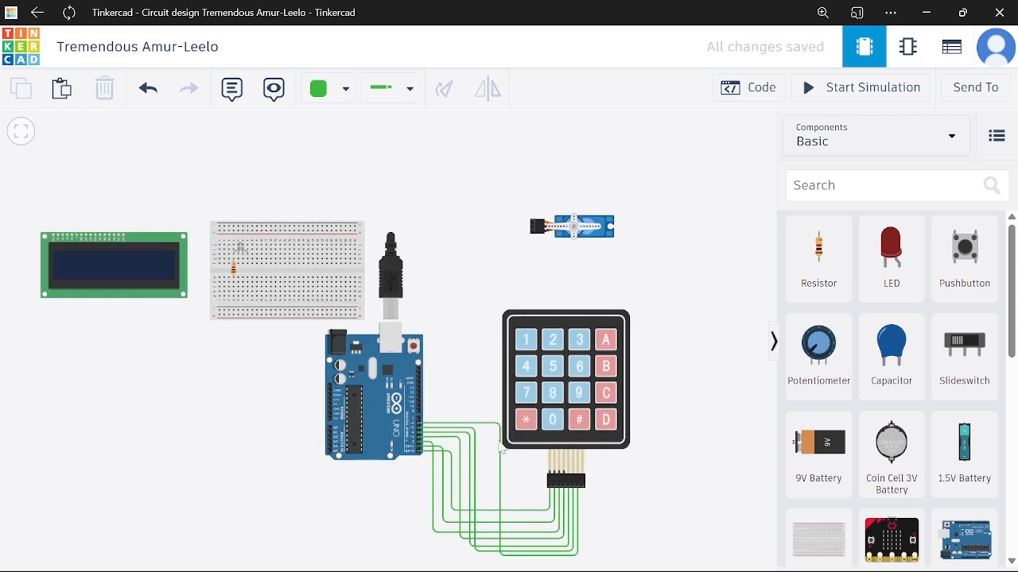
# Shift the vertical run of the Column 3 wire closer to the Column 2 wire, keeping it straight.
pyautogui.click(502, 459)
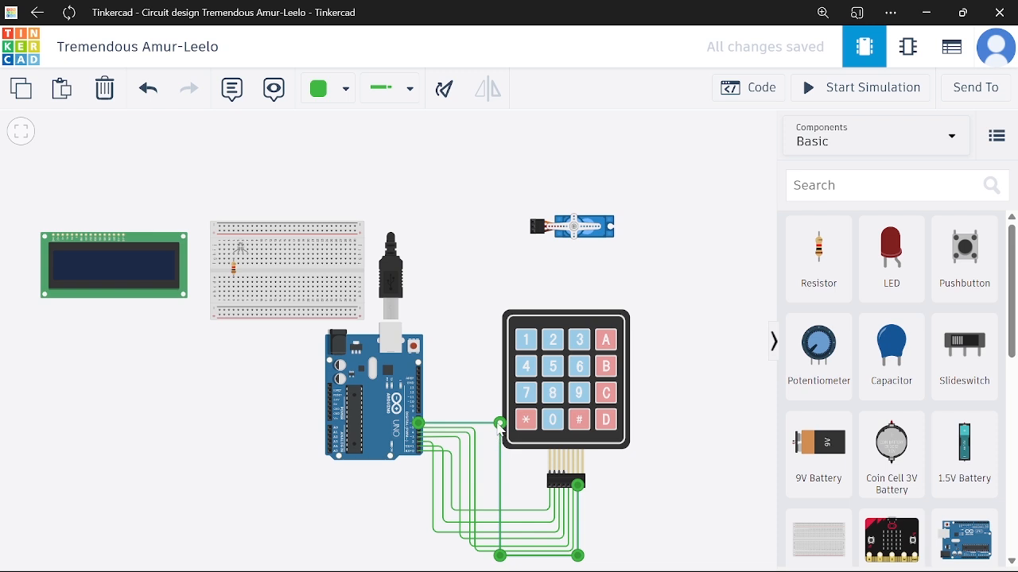
pyautogui.moveTo(501, 426)
pyautogui.mouseDown()
pyautogui.moveTo(487, 423)
pyautogui.moveTo(492, 435)
pyautogui.mouseUp()
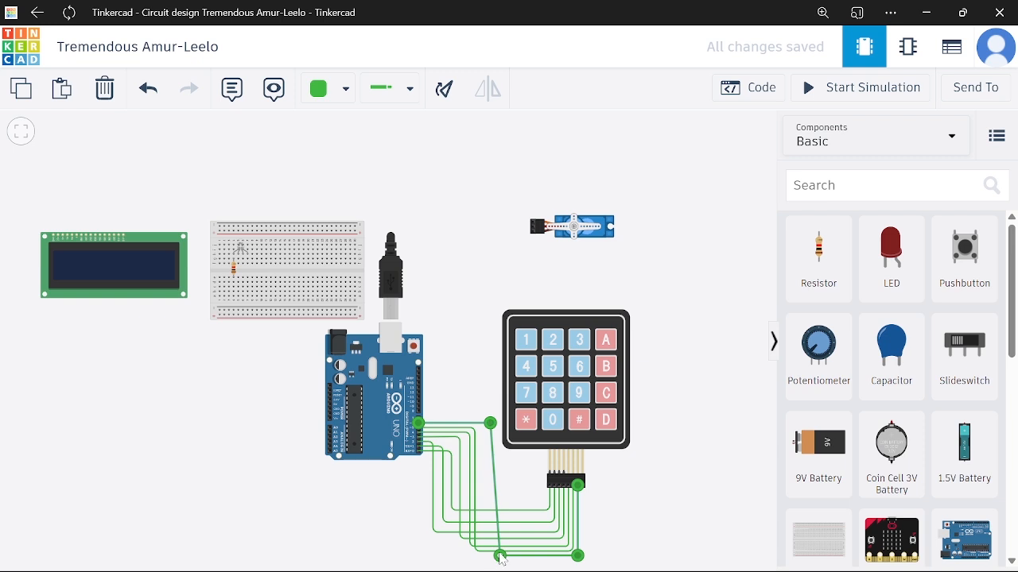
pyautogui.moveTo(501, 557); pyautogui.dragTo(485, 556)
pyautogui.moveTo(491, 429); pyautogui.dragTo(483, 430)
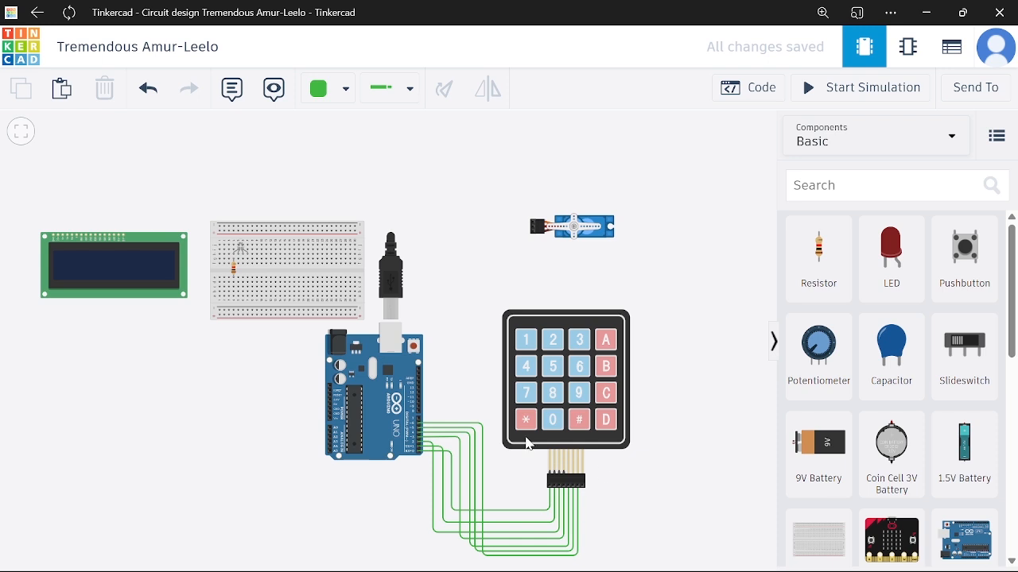
# Colour the Column 3 wire orange and the Column 2 wire yellow.
pyautogui.click(481, 436)
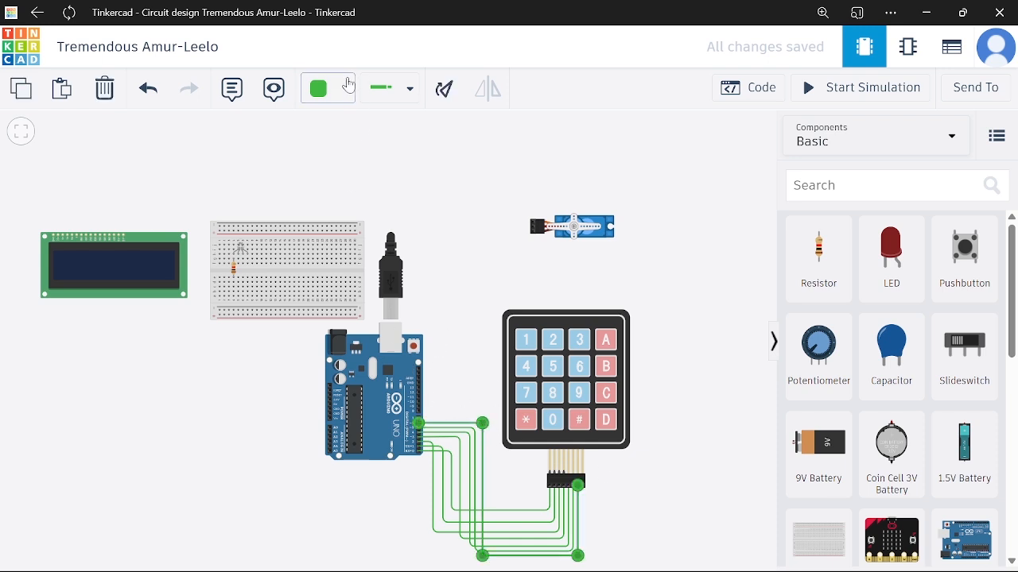
pyautogui.click(359, 103)
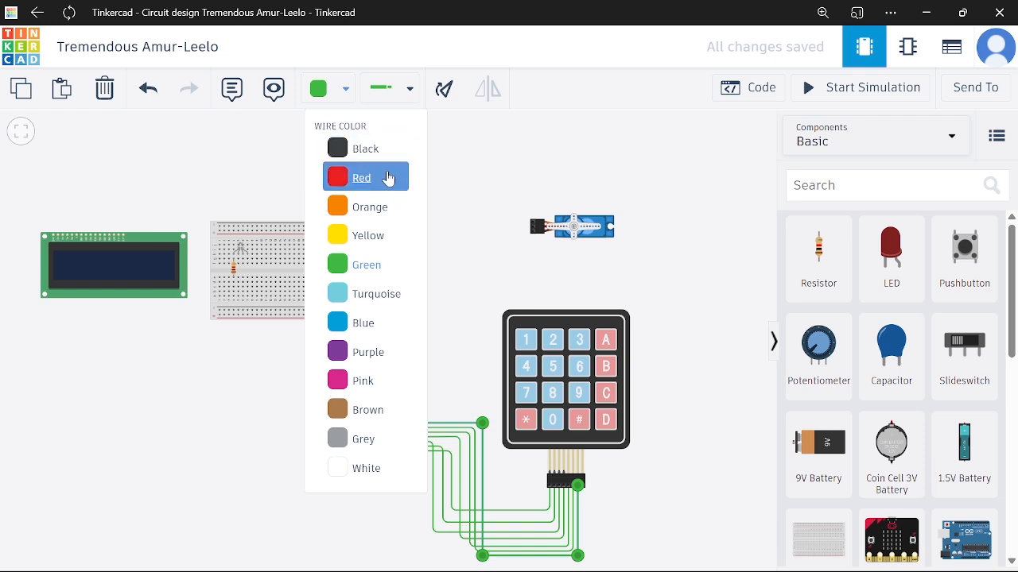
pyautogui.click(369, 224)
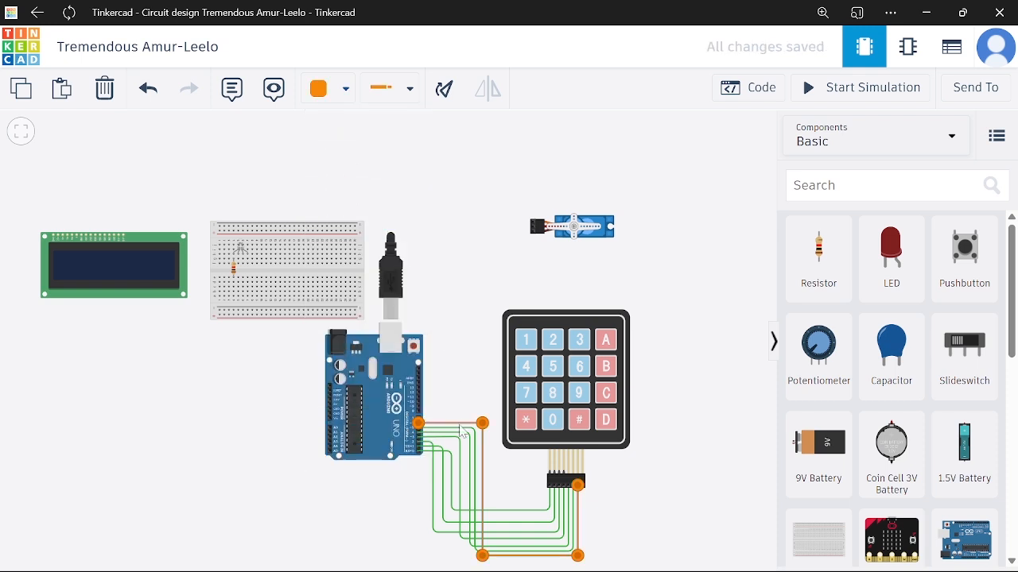
pyautogui.click(464, 440)
pyautogui.click(464, 440)
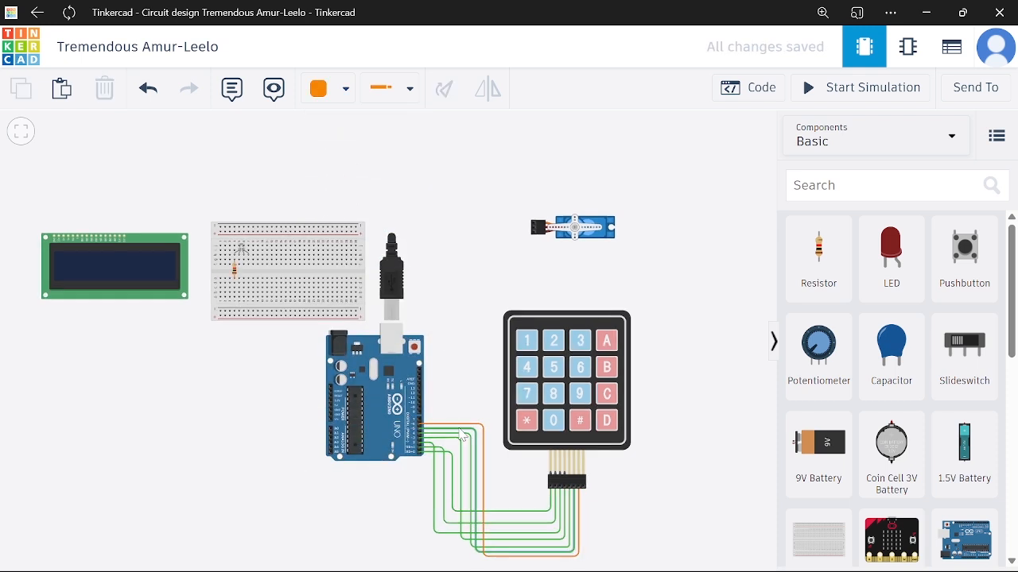
pyautogui.click(346, 89)
pyautogui.click(358, 233)
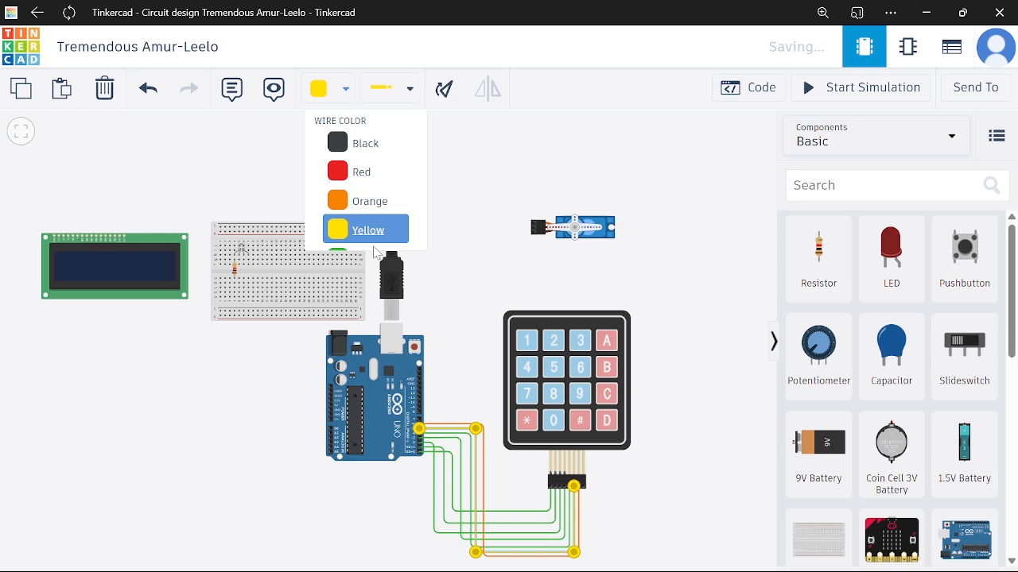
# Colour the Row 4 wire turquoise and the Row 1 wire blue.
pyautogui.click(461, 444)
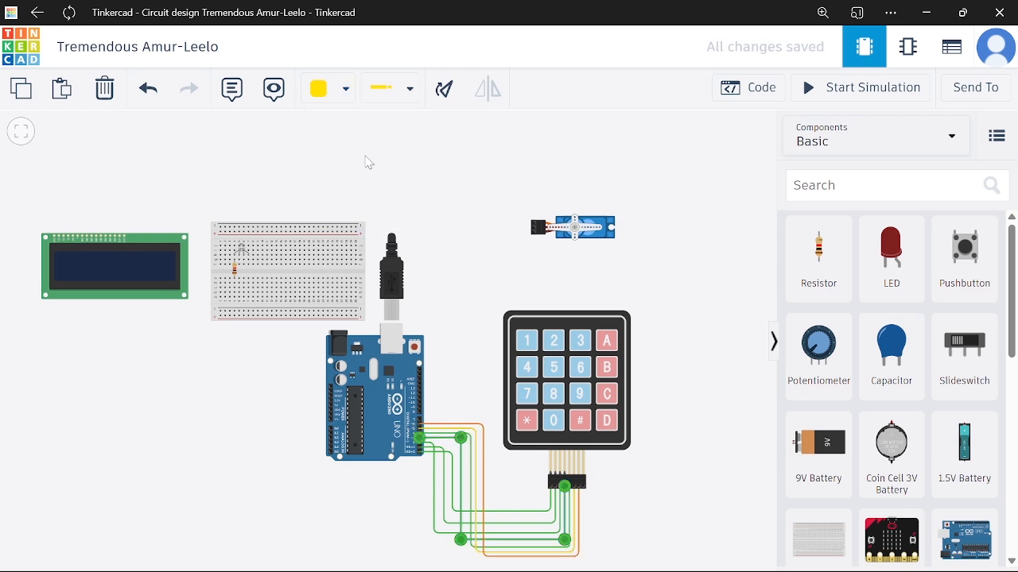
pyautogui.click(346, 89)
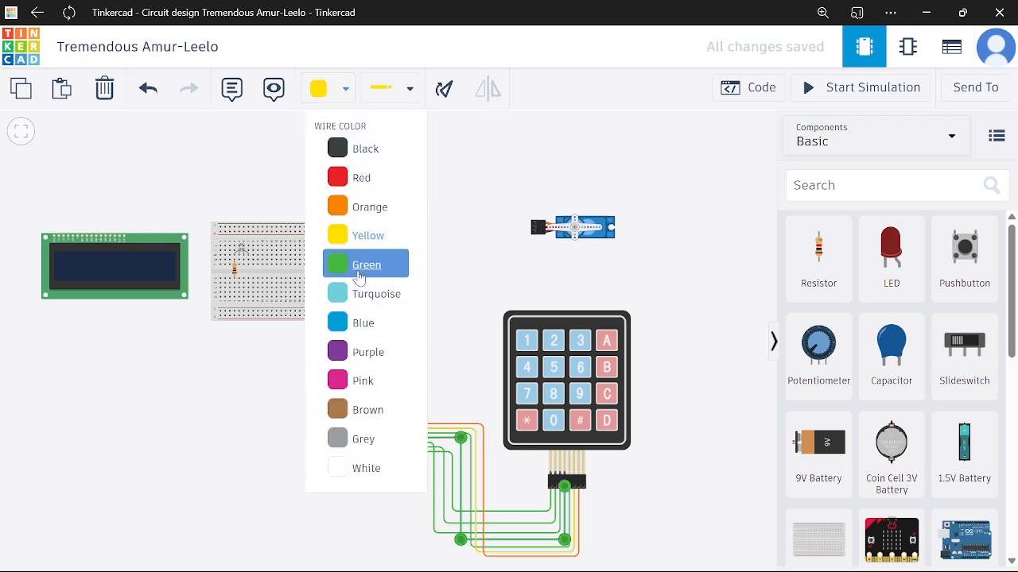
pyautogui.click(368, 305)
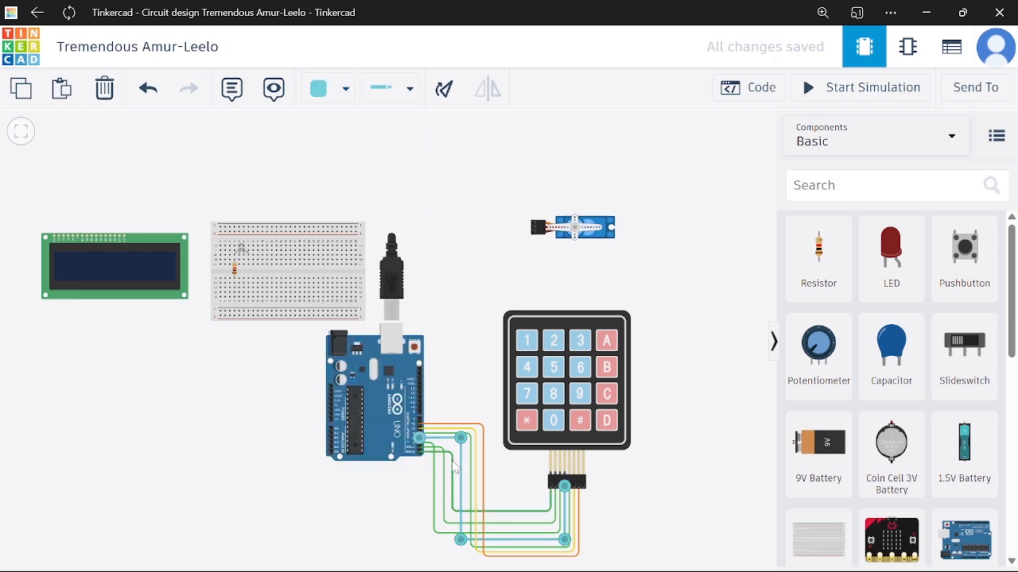
pyautogui.click(454, 474)
pyautogui.click(354, 100)
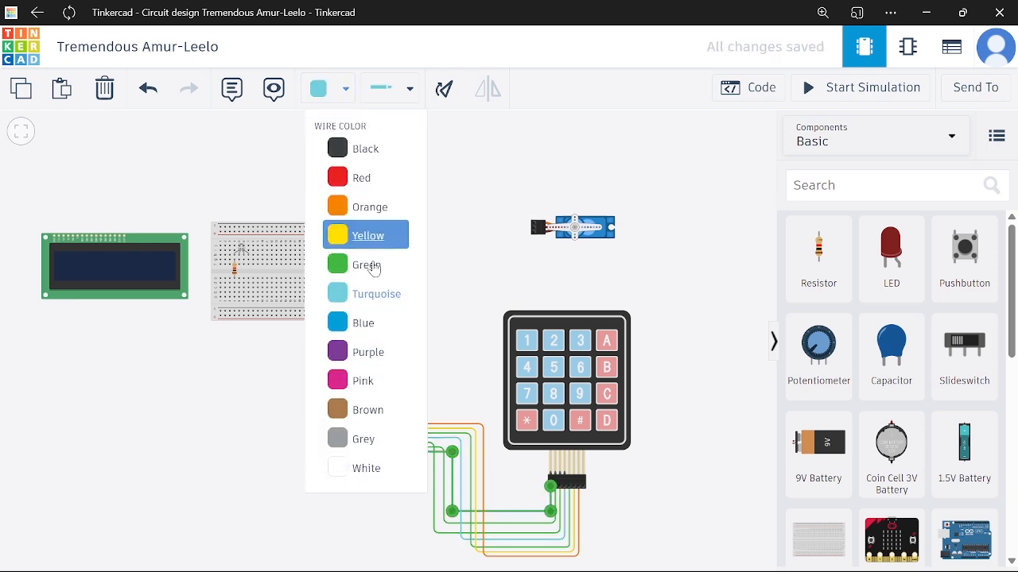
pyautogui.click(389, 326)
# Colour the Row 2 wire purple and the Row 3 wire pink.
pyautogui.click(444, 467)
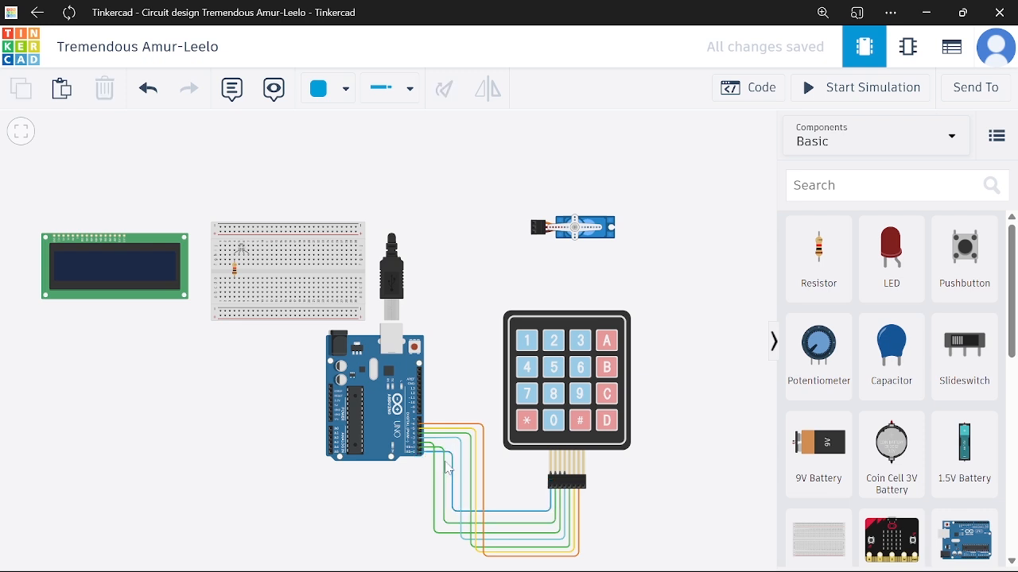
pyautogui.click(445, 467)
pyautogui.click(343, 89)
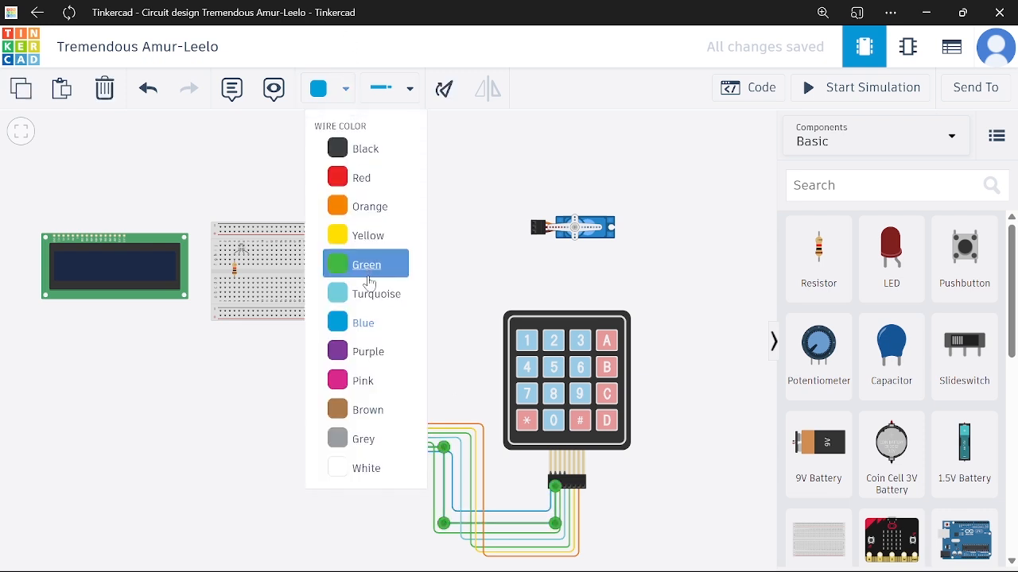
pyautogui.click(371, 347)
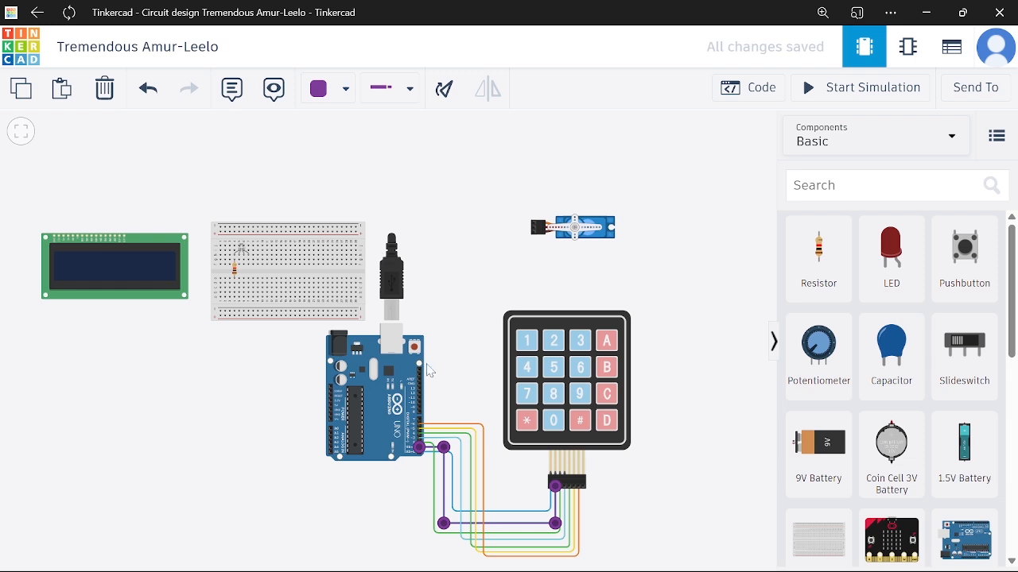
pyautogui.click(435, 509)
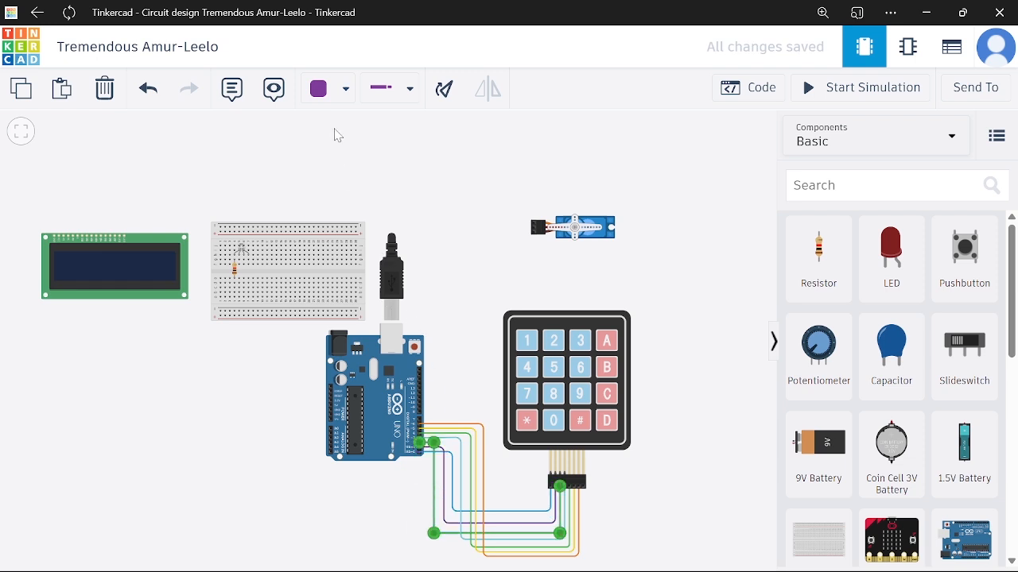
pyautogui.click(346, 91)
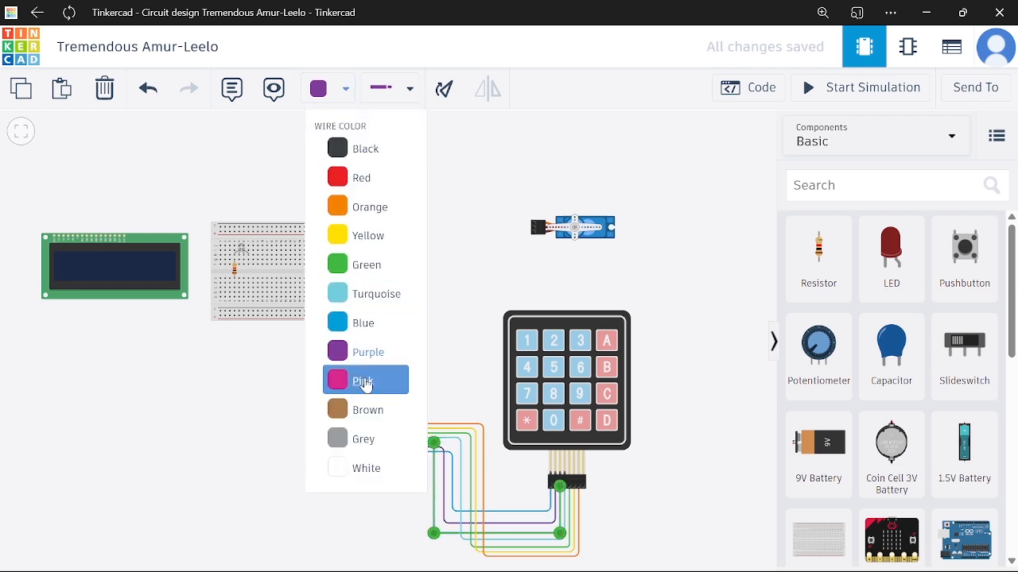
pyautogui.click(365, 382)
pyautogui.click(442, 235)
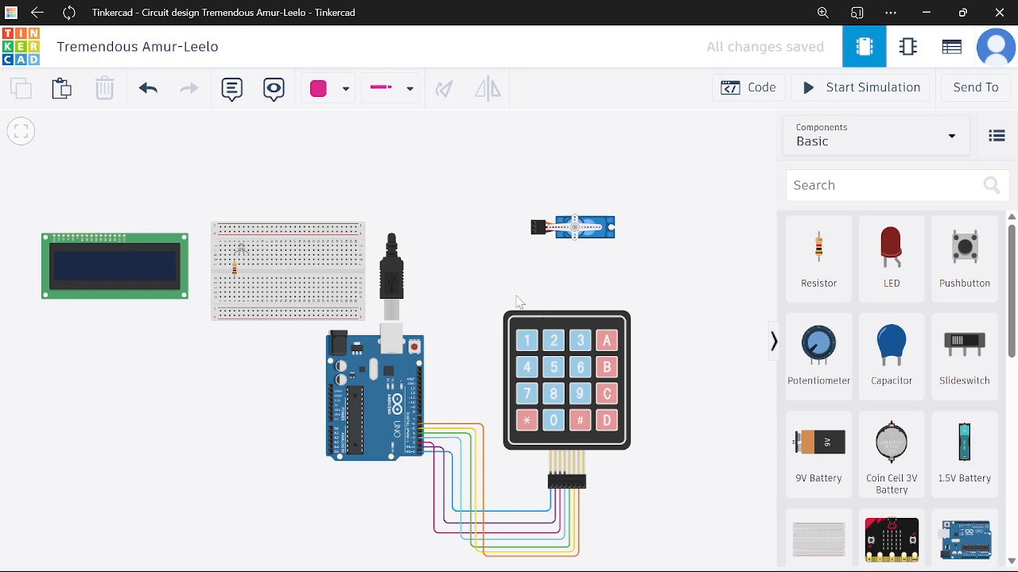
# Wire Arduino pin D9 to the servo's signal pin with a green wire routed in straight segments.
pyautogui.scroll(1, 555, 248)
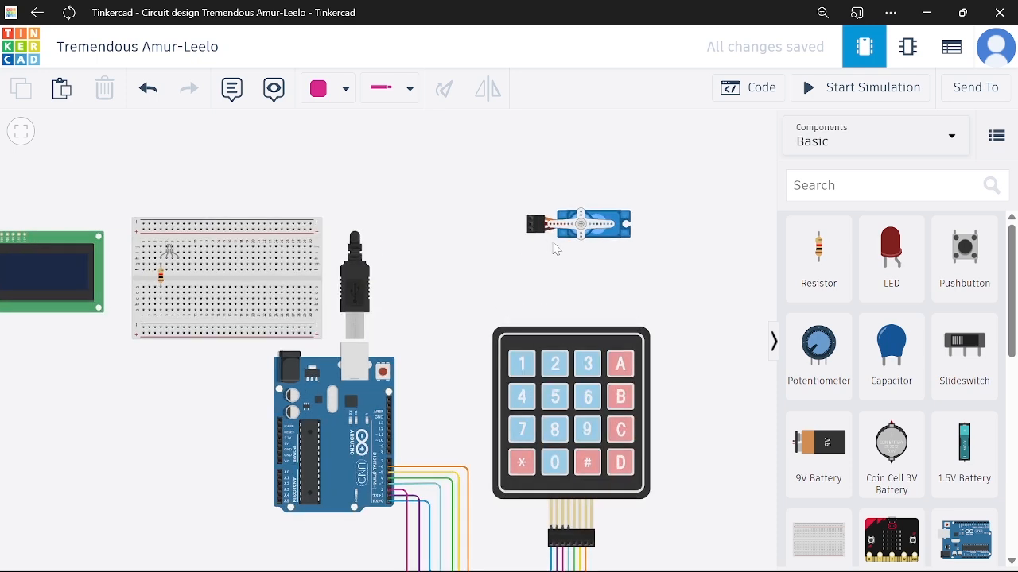
pyautogui.scroll(2, 595, 245)
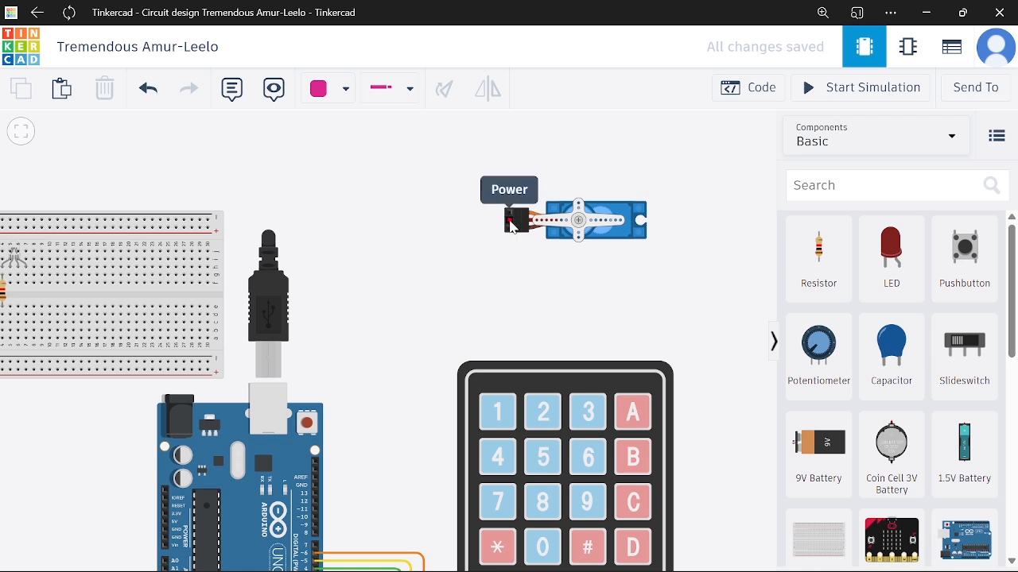
pyautogui.press('f')
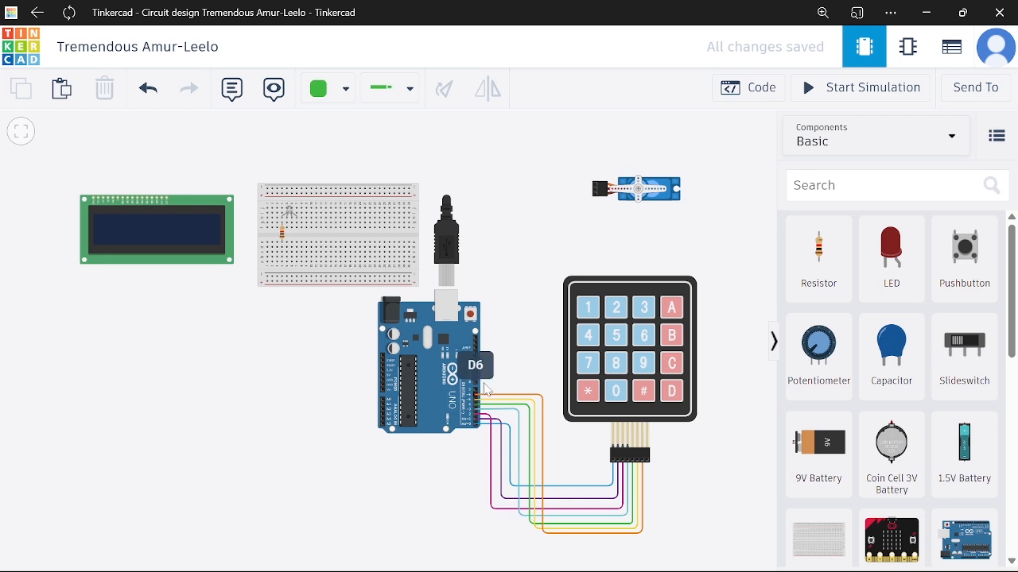
pyautogui.click(480, 381)
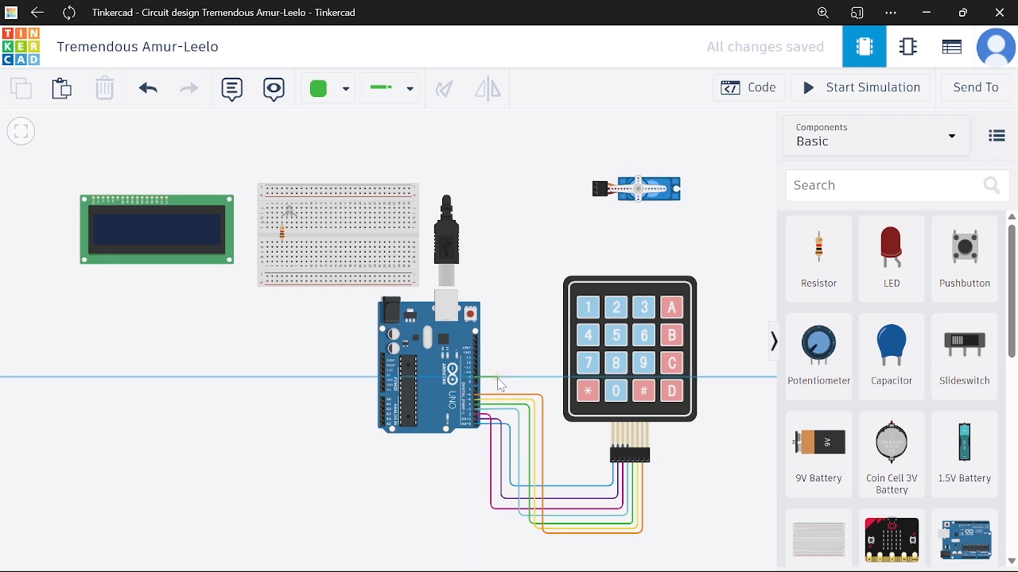
pyautogui.click(498, 378)
pyautogui.click(522, 378)
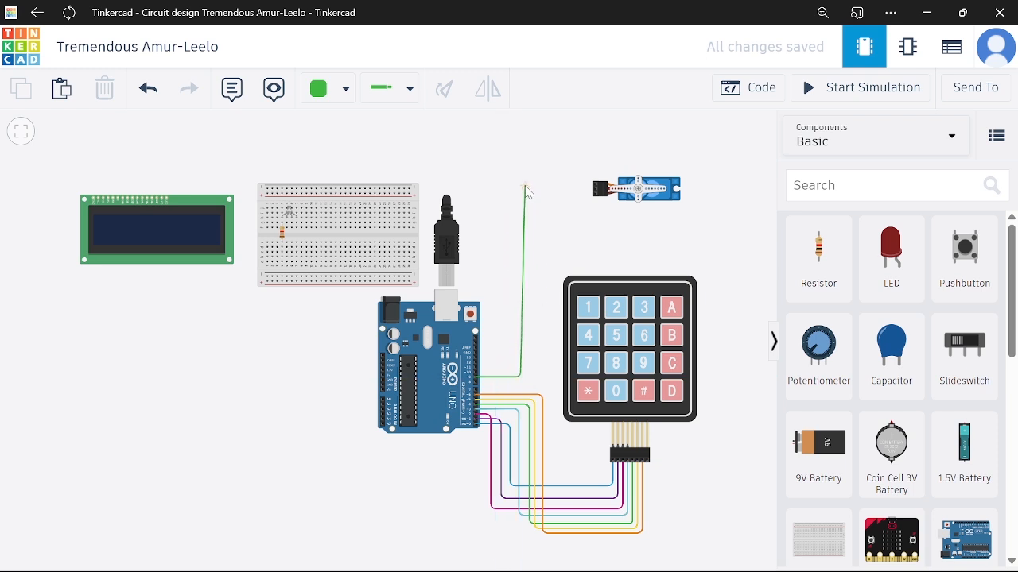
pyautogui.click(522, 187)
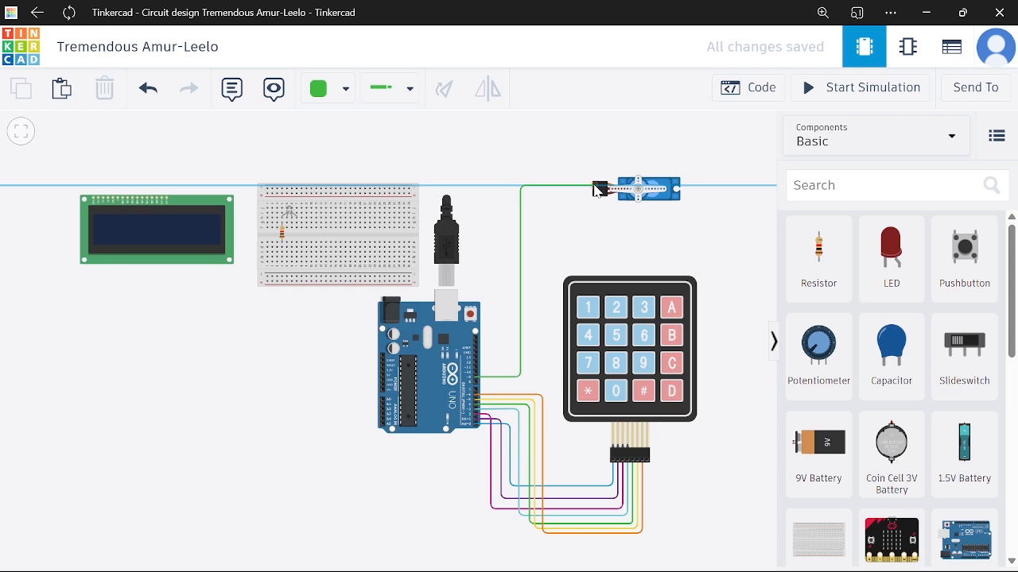
pyautogui.click(596, 185)
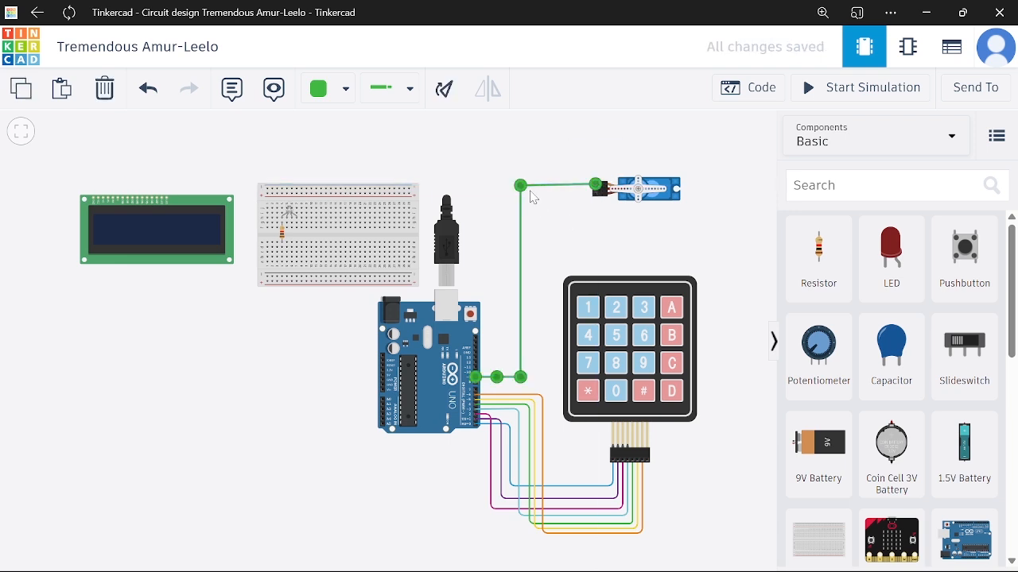
pyautogui.moveTo(523, 188); pyautogui.dragTo(523, 186)
pyautogui.click(540, 215)
# Wire the Arduino 5V pin to the breadboard's lower positive rail and colour the wire red.
pyautogui.scroll(2, 509, 231)
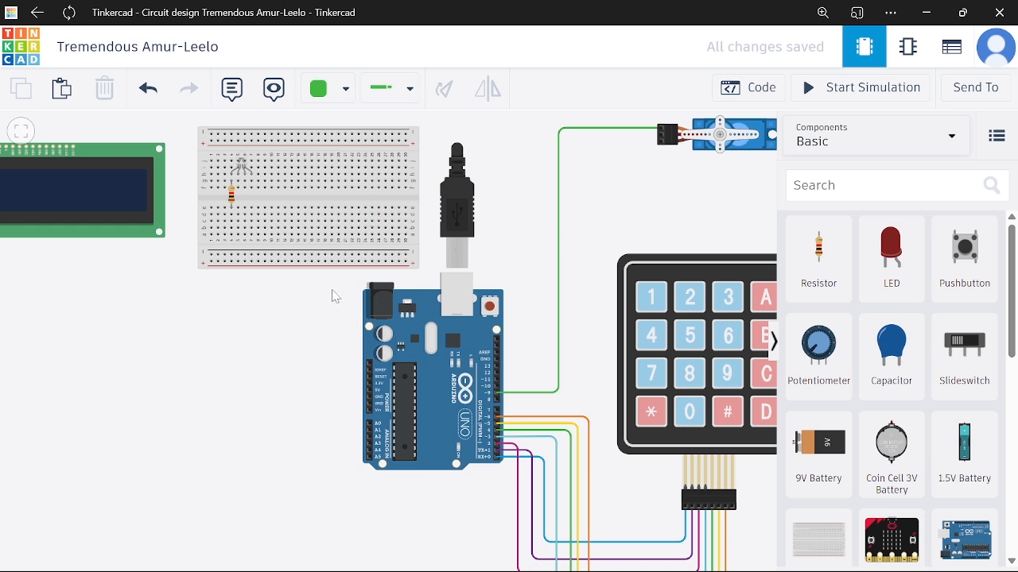
pyautogui.click(357, 390)
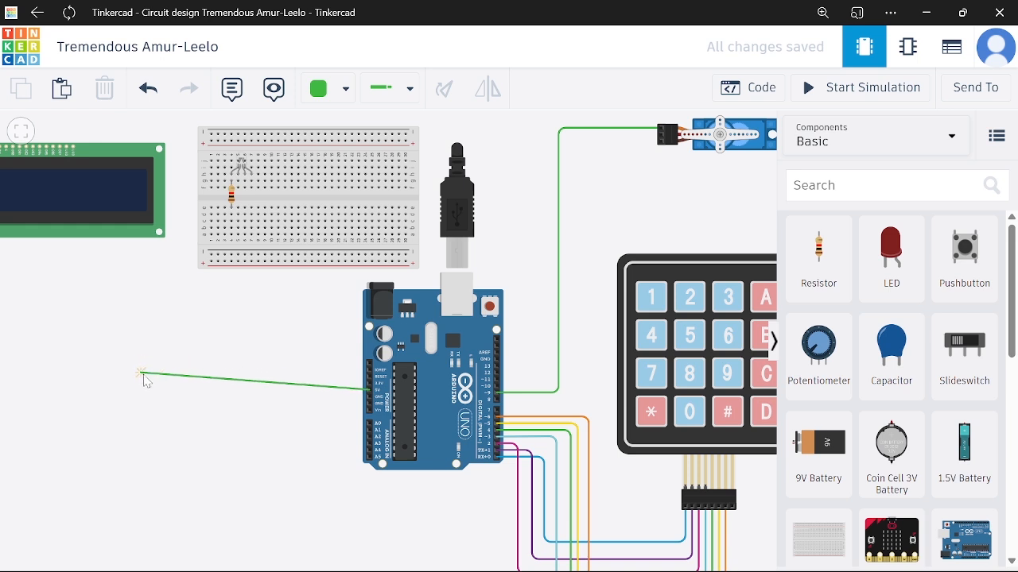
pyautogui.click(159, 391)
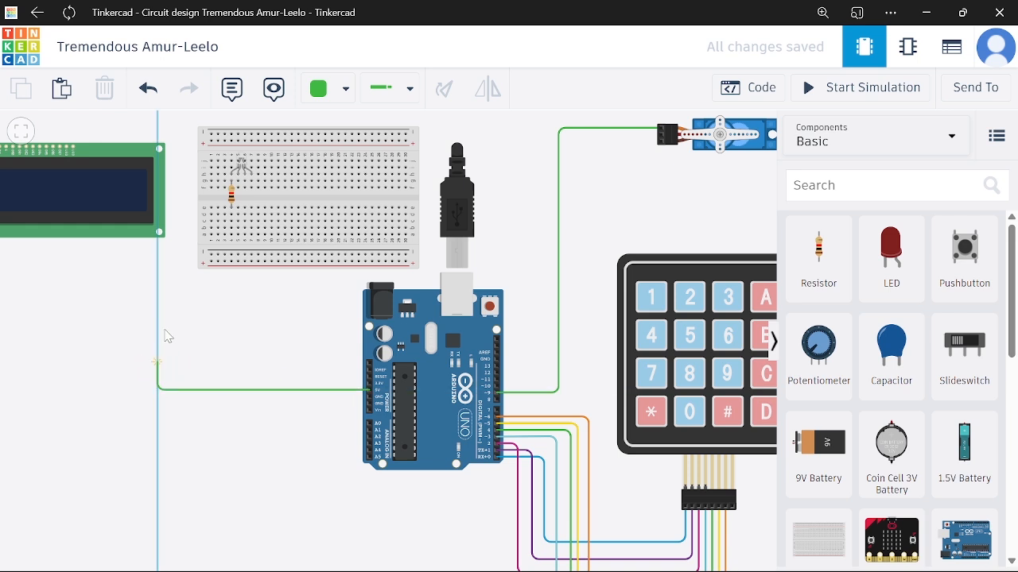
pyautogui.click(158, 263)
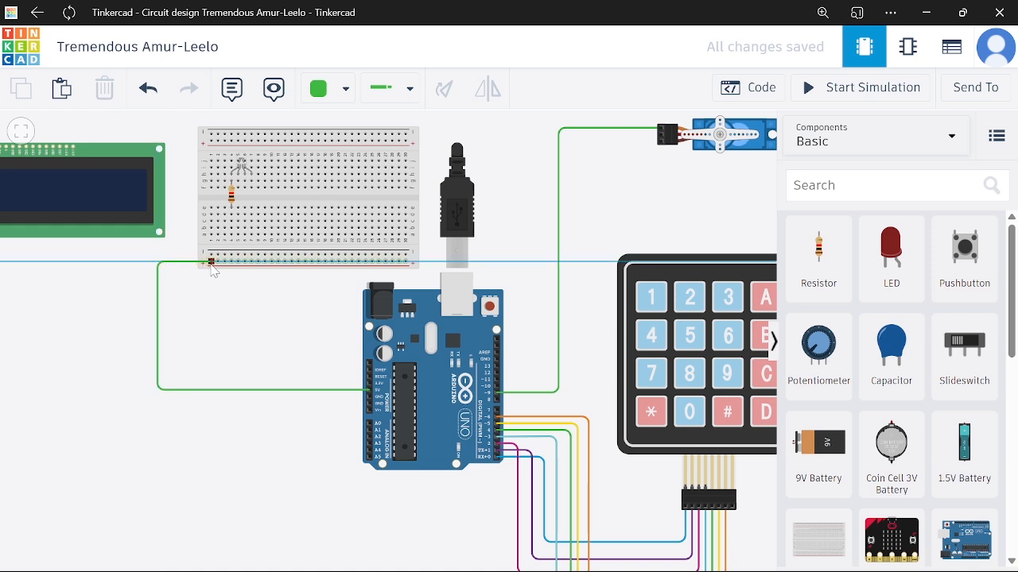
pyautogui.click(211, 265)
pyautogui.click(344, 89)
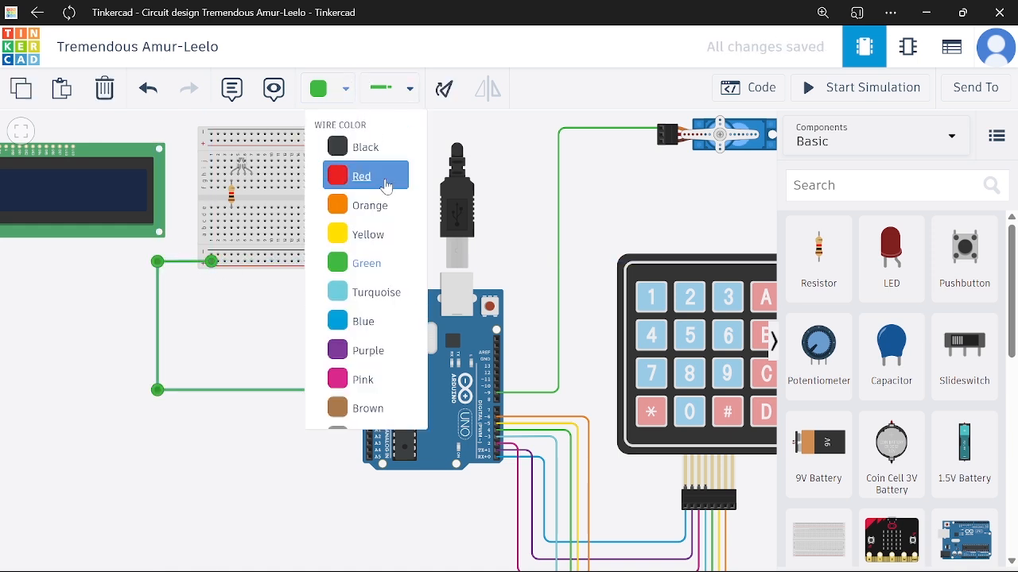
pyautogui.click(385, 183)
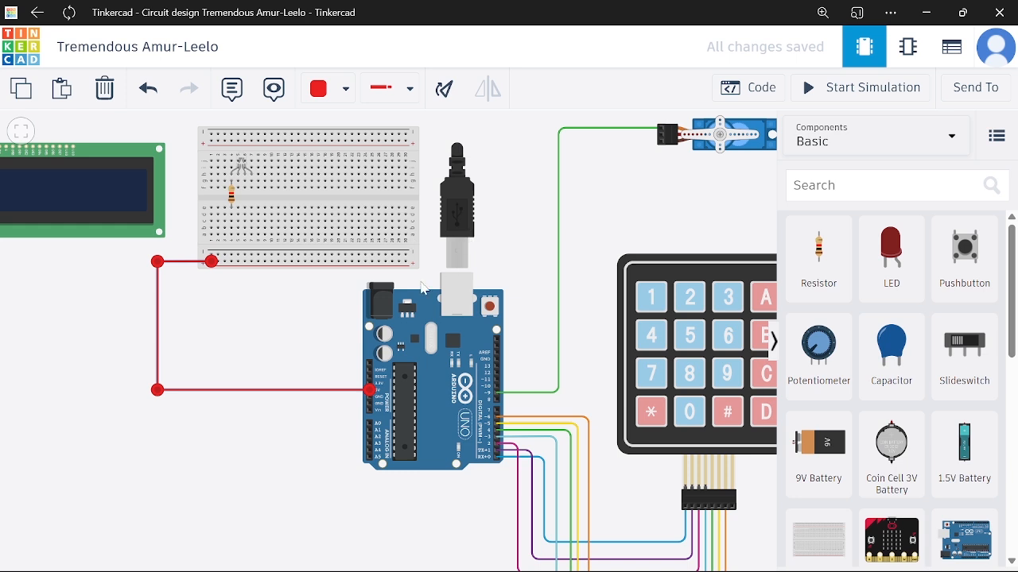
pyautogui.click(350, 335)
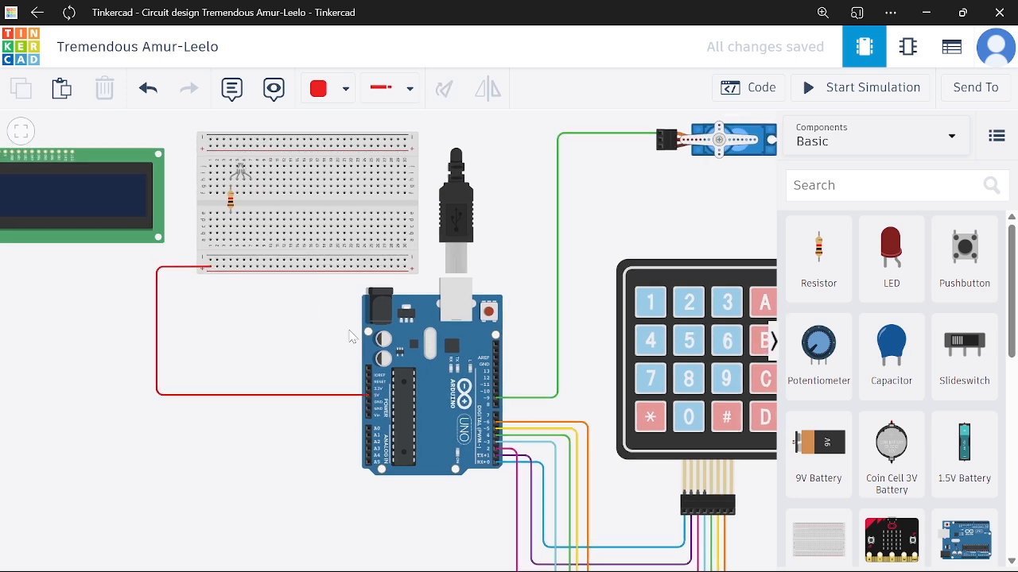
# Wire the Arduino GND pin to the breadboard's lower negative rail, colour the wire black and straighten its upper bend.
pyautogui.click(368, 402)
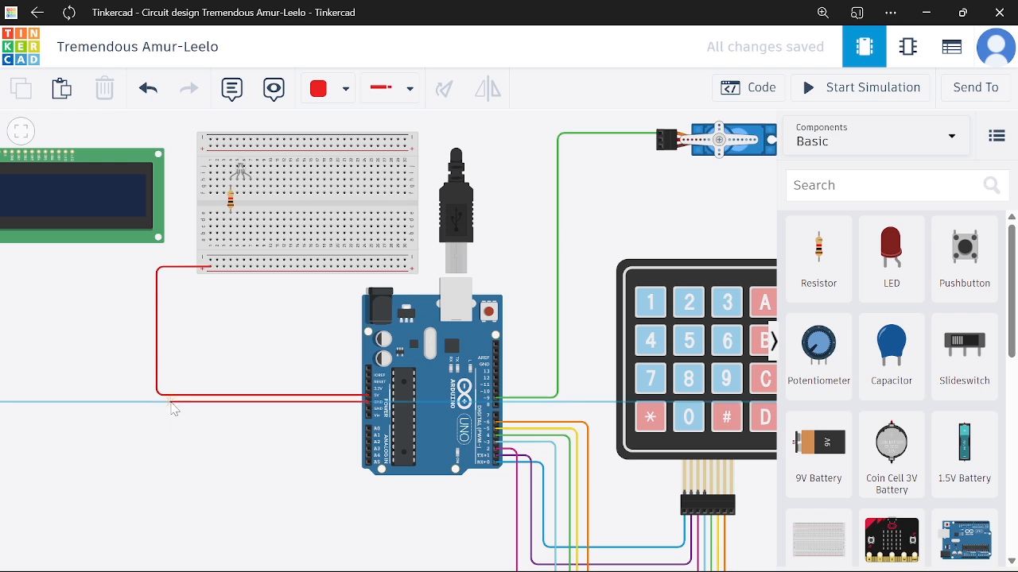
pyautogui.click(171, 402)
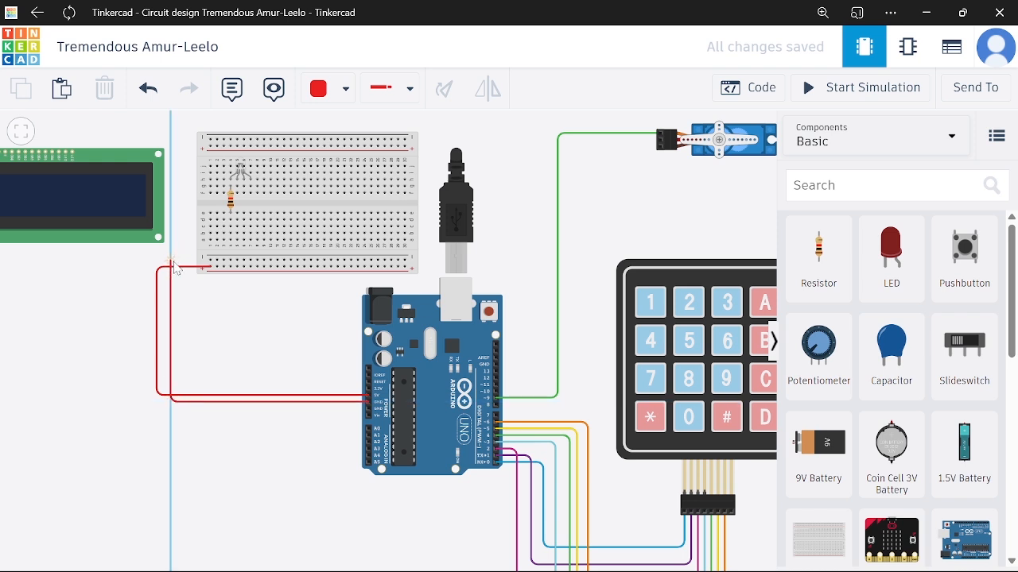
pyautogui.click(171, 262)
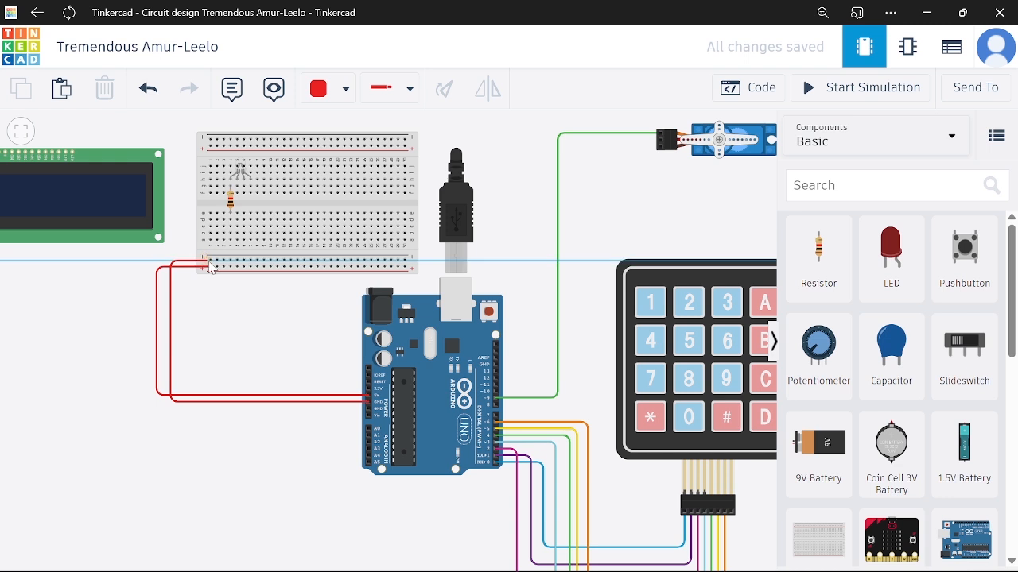
pyautogui.click(210, 262)
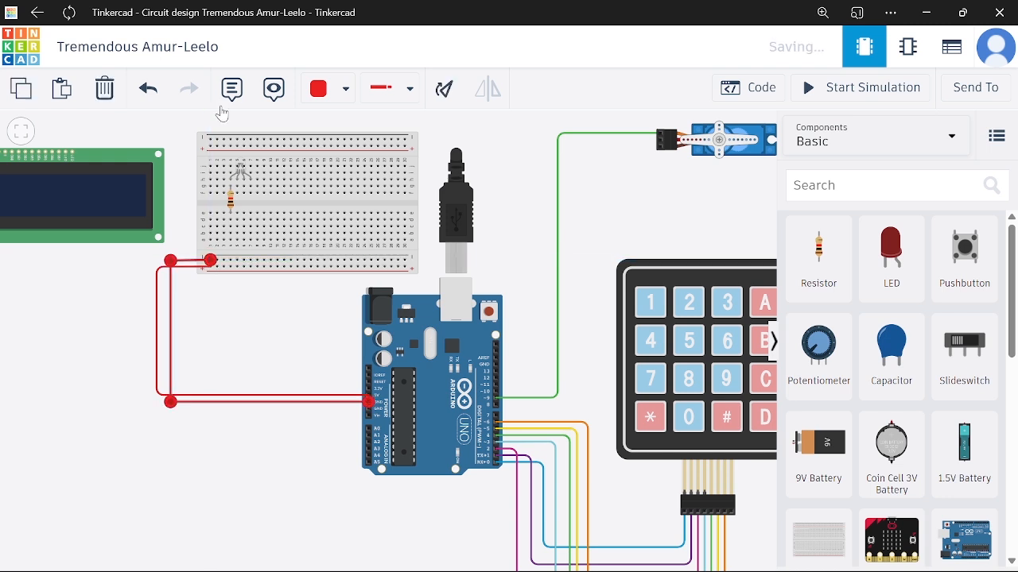
pyautogui.click(353, 93)
pyautogui.click(374, 158)
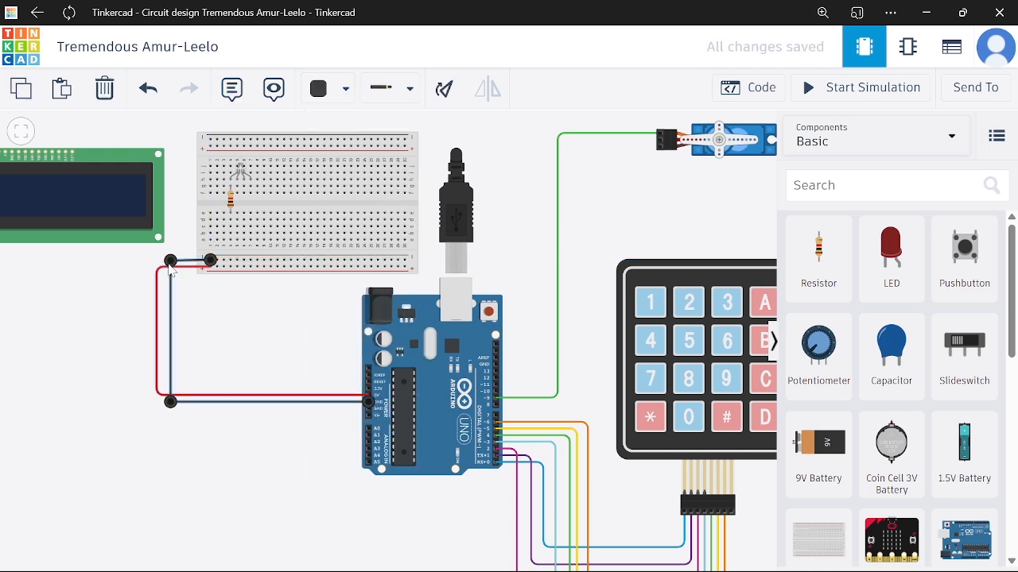
pyautogui.moveTo(171, 262); pyautogui.dragTo(170, 261)
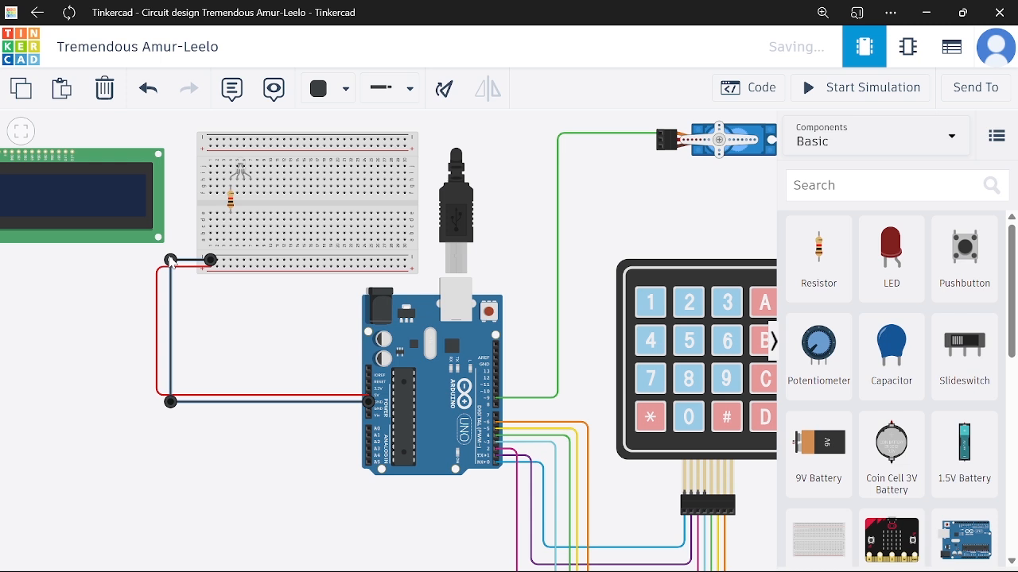
pyautogui.click(120, 275)
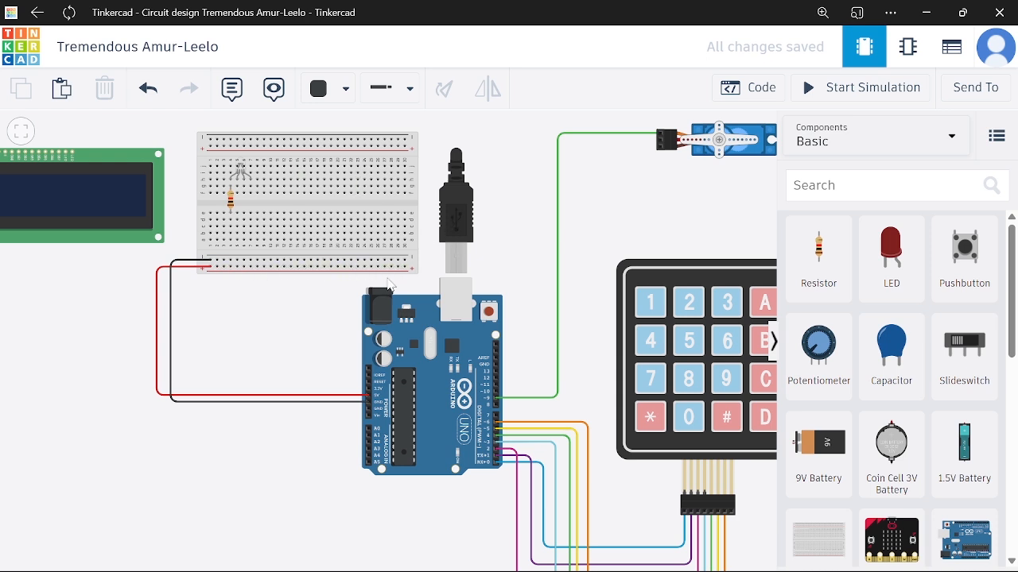
# Wire the servo's power pin to the far end of the breadboard's lower positive rail and colour the wire red.
pyautogui.click(661, 143)
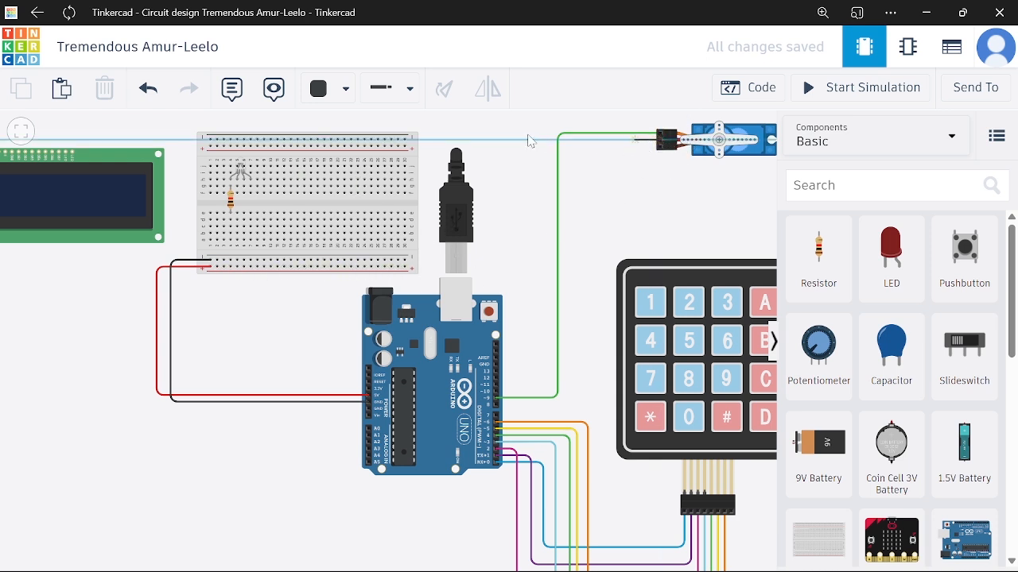
pyautogui.click(438, 141)
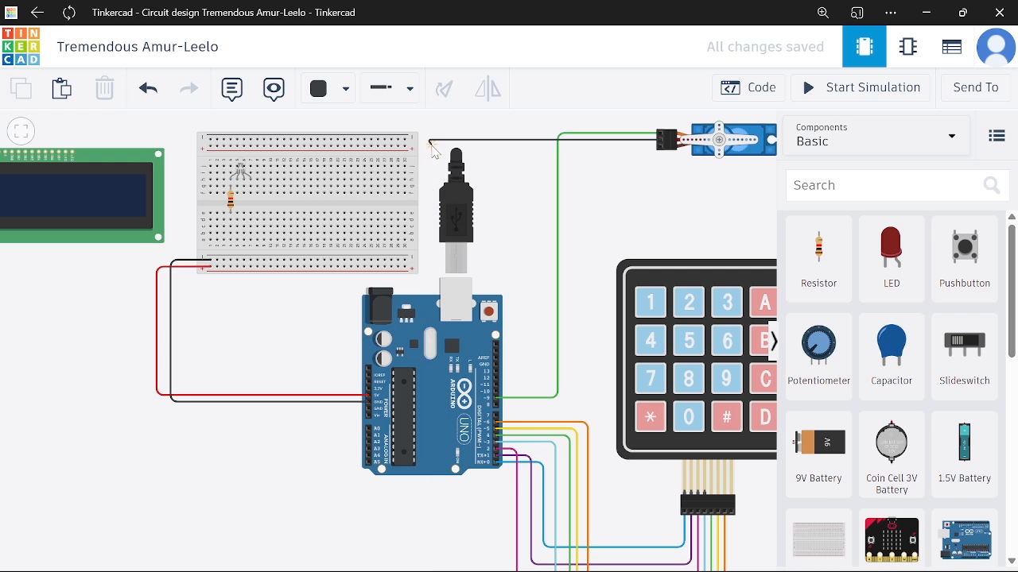
pyautogui.click(407, 267)
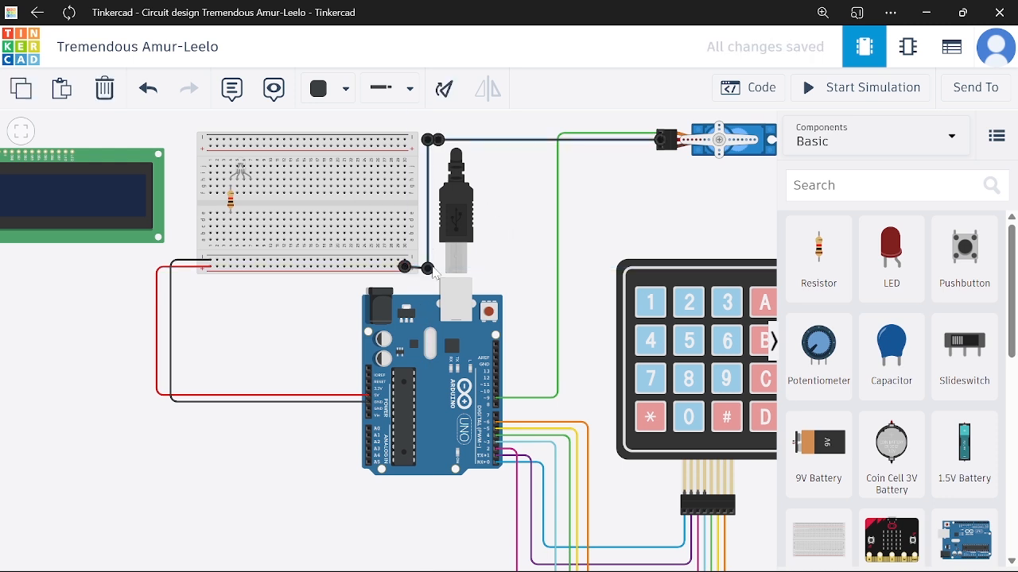
pyautogui.click(615, 162)
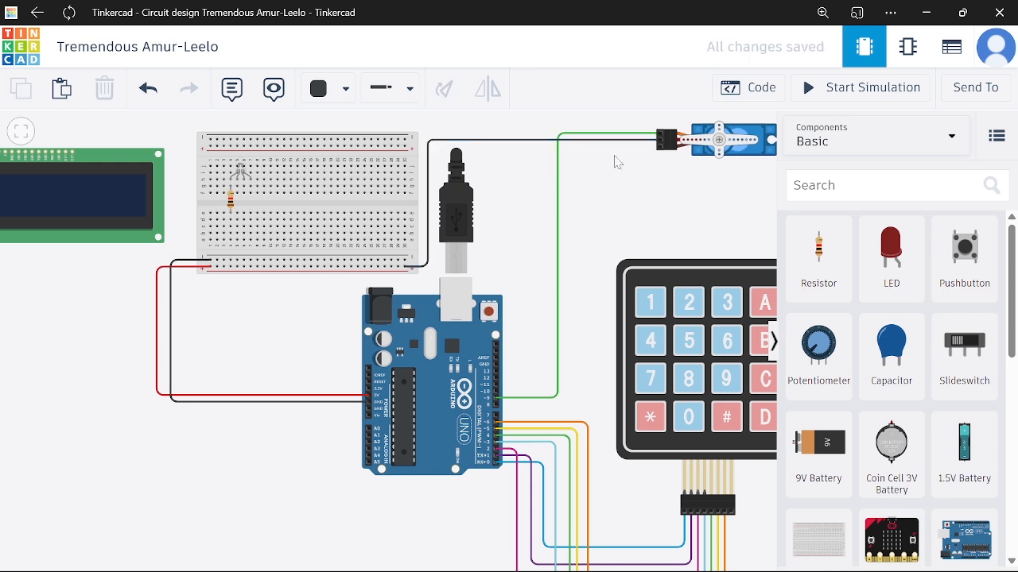
pyautogui.click(548, 140)
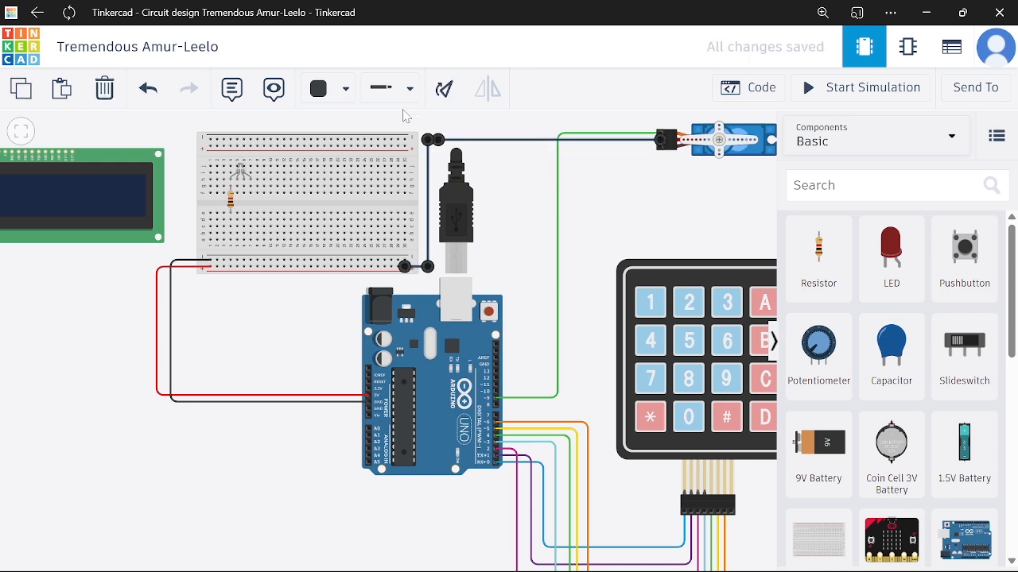
pyautogui.click(343, 89)
pyautogui.click(360, 182)
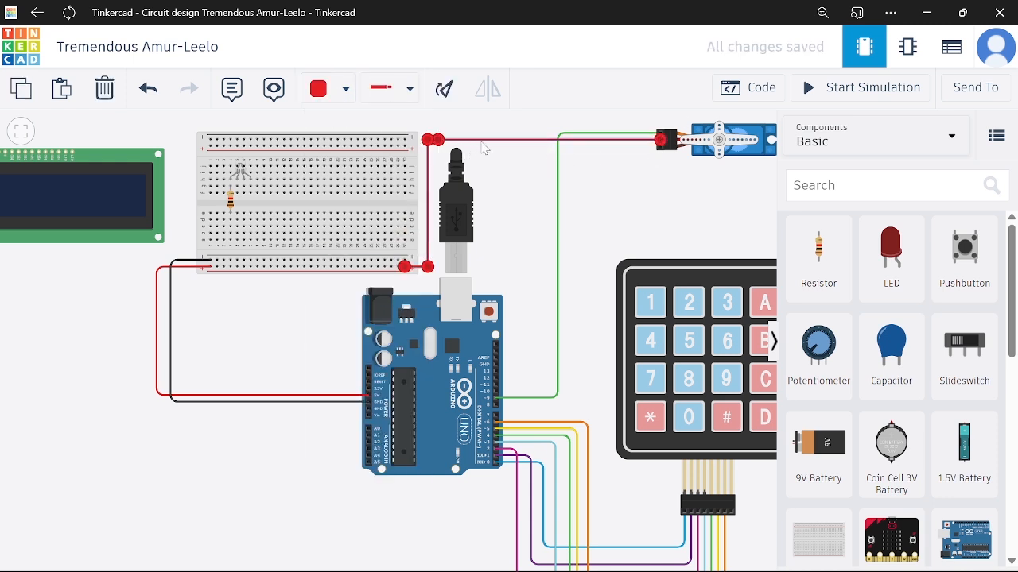
pyautogui.click(638, 169)
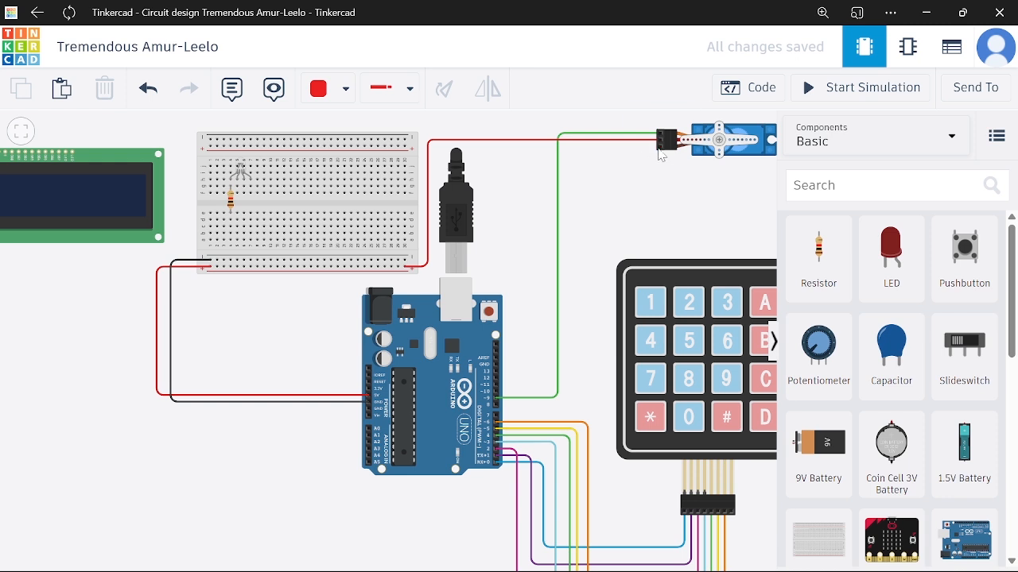
# Wire the servo's ground pin to the breadboard's lower negative rail, colour the wire black and straighten its lower bend.
pyautogui.click(659, 148)
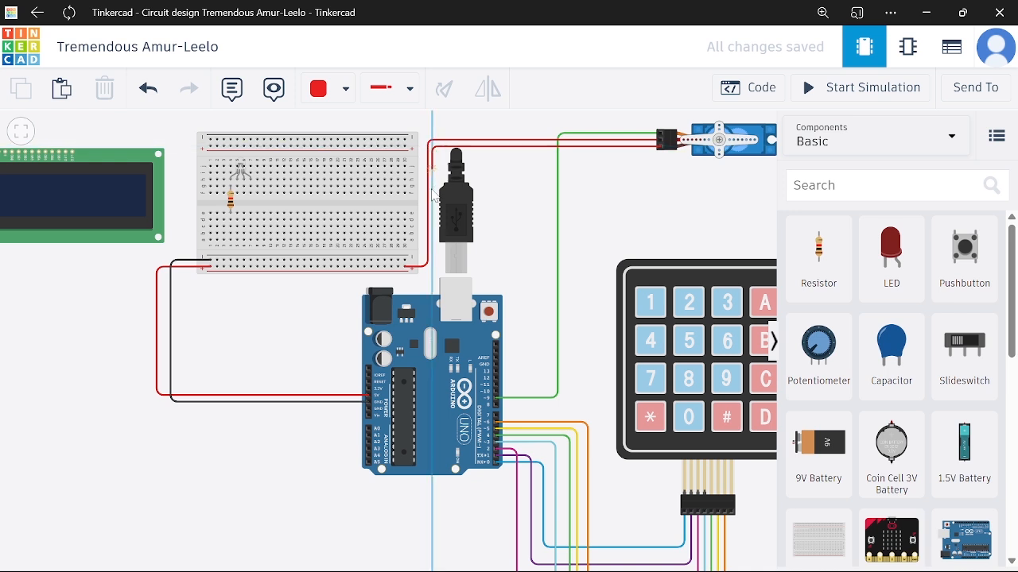
pyautogui.click(410, 265)
pyautogui.click(346, 89)
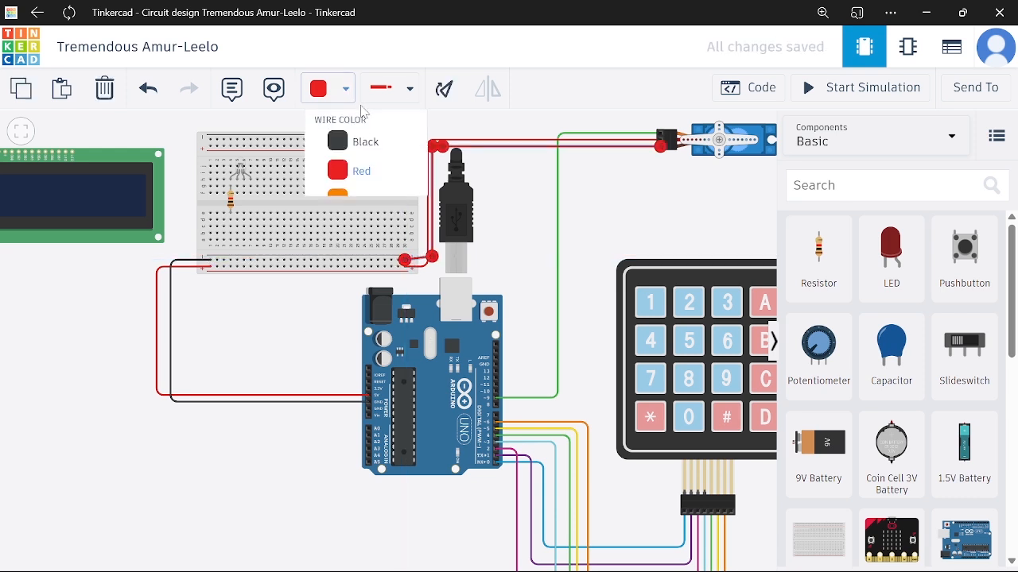
pyautogui.click(362, 150)
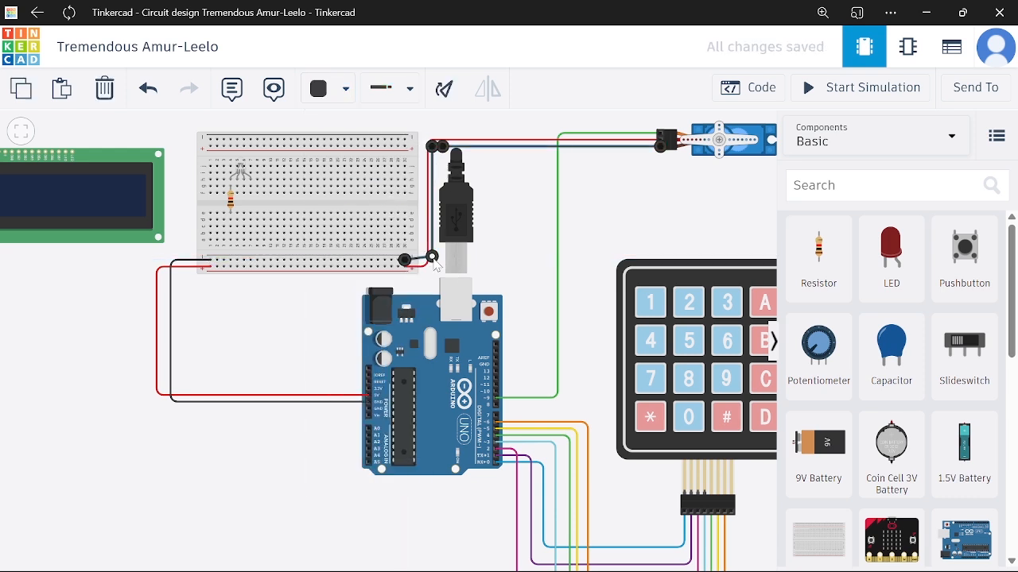
pyautogui.click(433, 260)
pyautogui.click(525, 231)
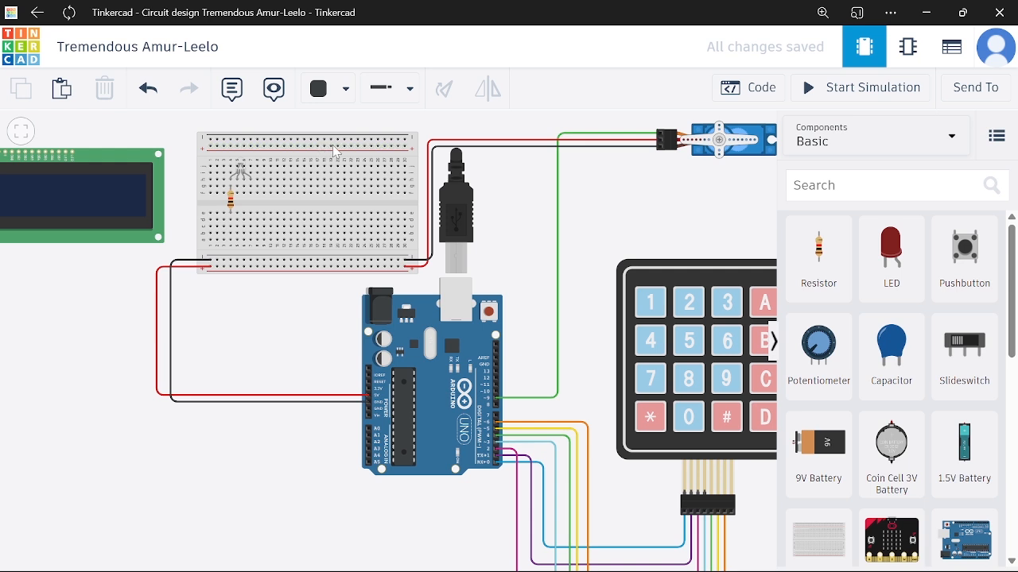
# Delete the power and ground wires running from the servo to the breadboard.
pyautogui.click(447, 143)
pyautogui.press('Delete')
pyautogui.click(445, 145)
pyautogui.press('Delete')
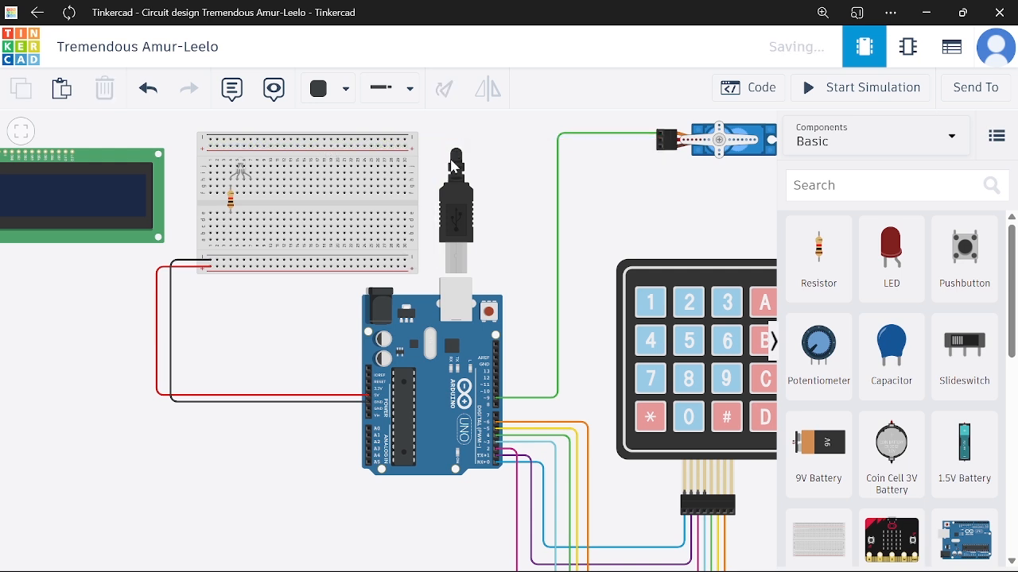
# Wire the breadboard's lower positive rail to its upper positive rail around the far end and colour the wire red.
pyautogui.click(407, 269)
pyautogui.click(427, 270)
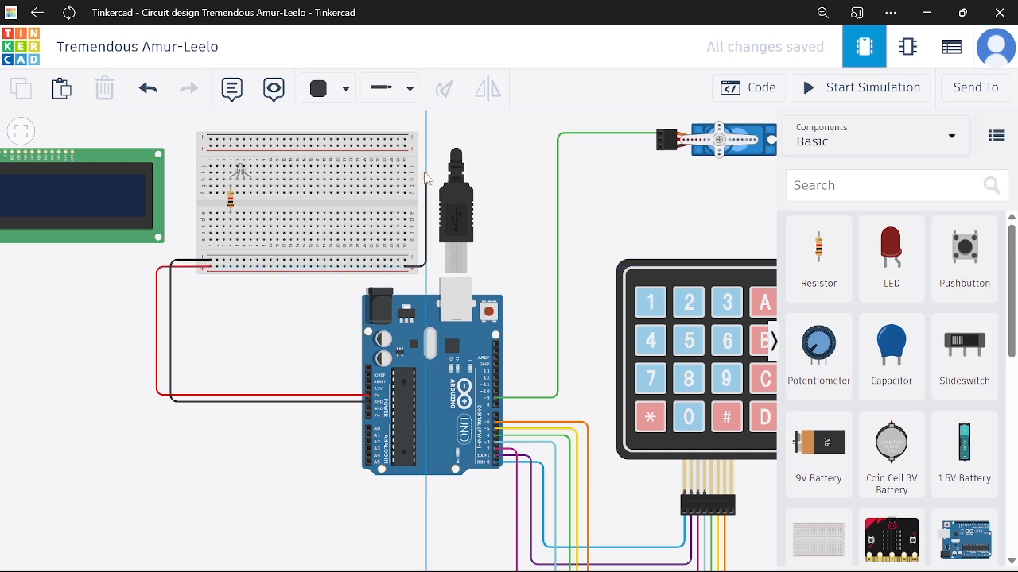
pyautogui.click(426, 146)
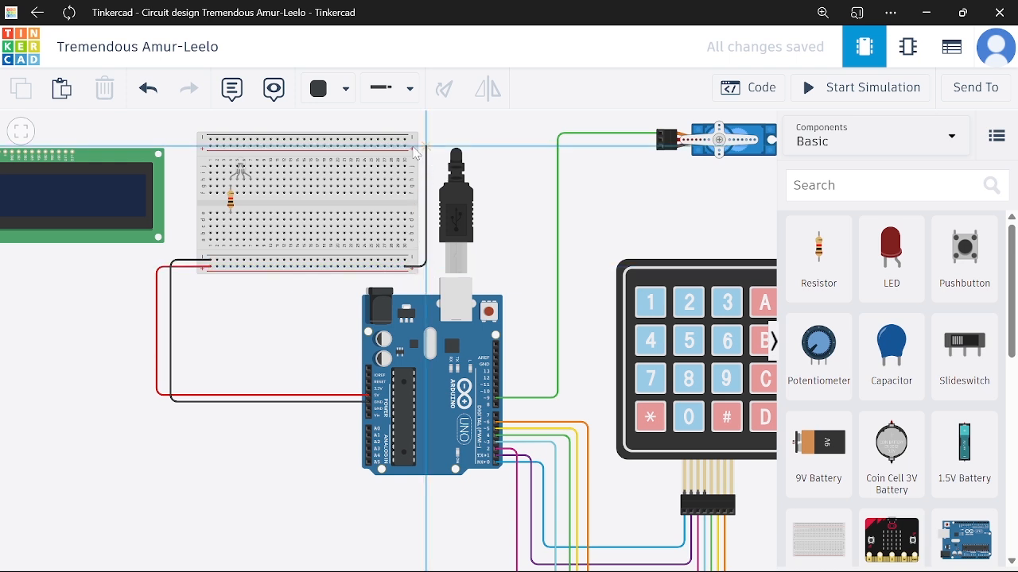
pyautogui.click(406, 146)
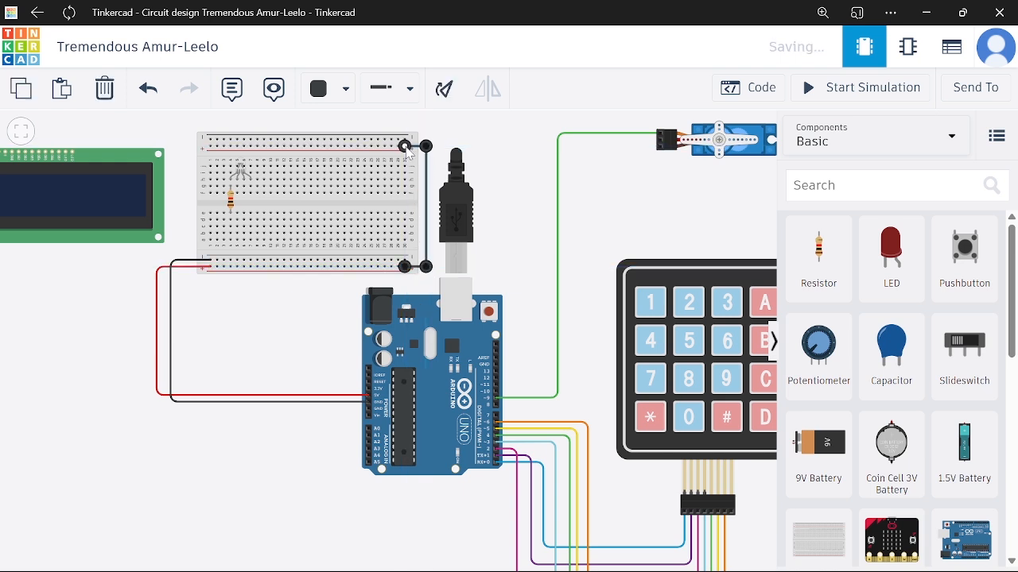
pyautogui.click(349, 96)
pyautogui.click(380, 175)
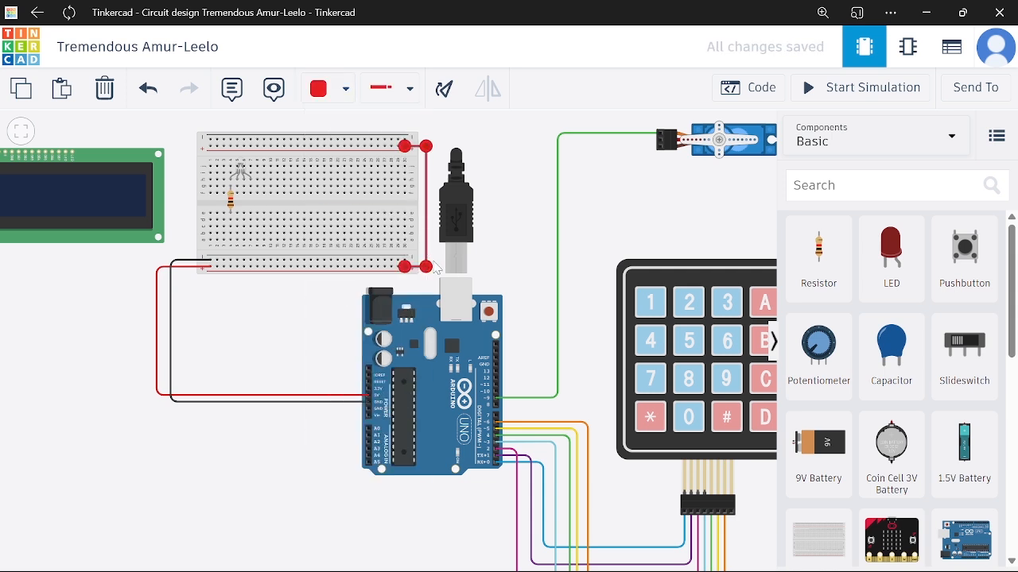
pyautogui.click(436, 267)
# Wire the breadboard's lower negative rail to its upper negative rail around the far end and colour the wire black.
pyautogui.click(405, 264)
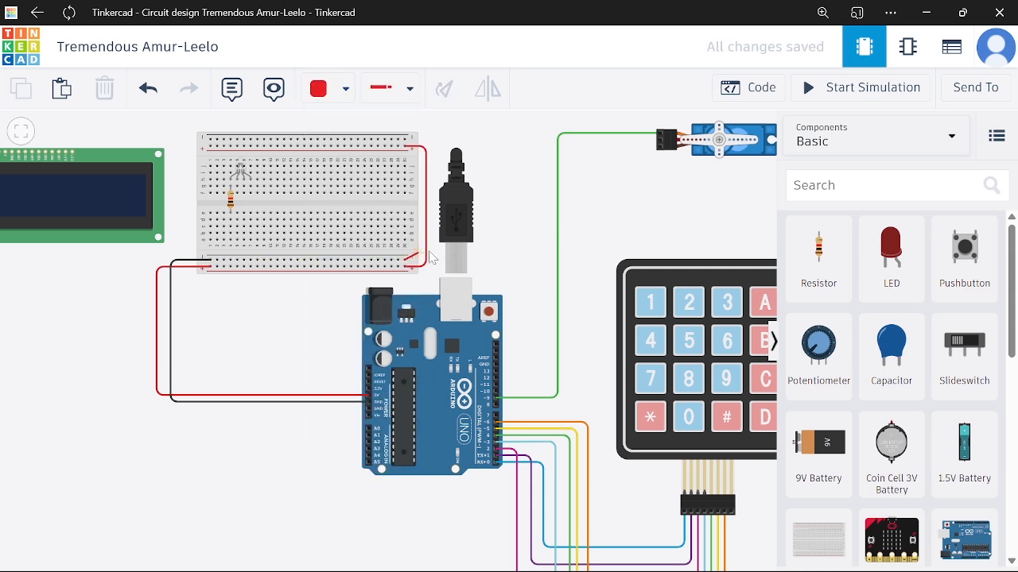
pyautogui.click(430, 140)
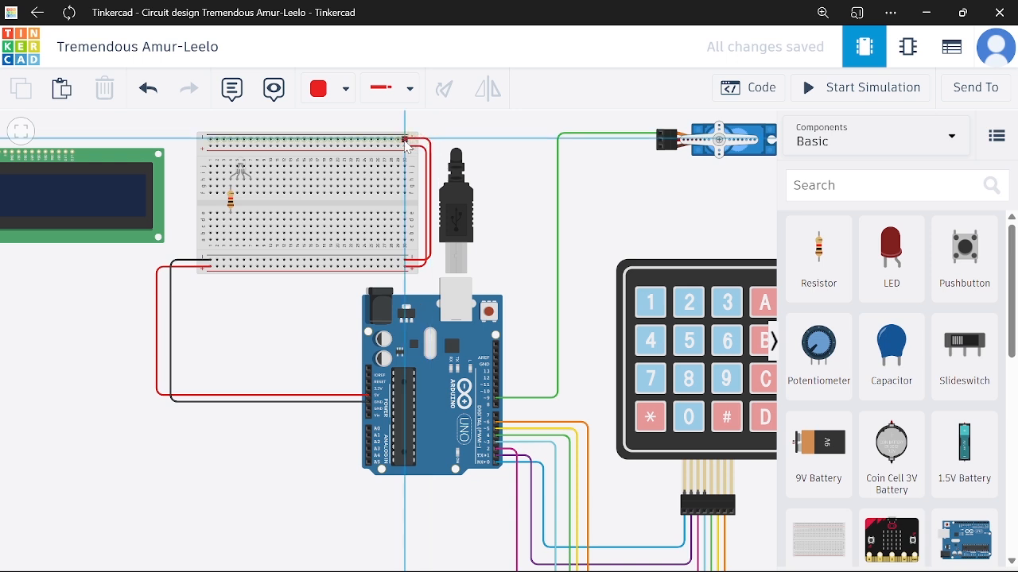
pyautogui.click(405, 140)
pyautogui.click(345, 89)
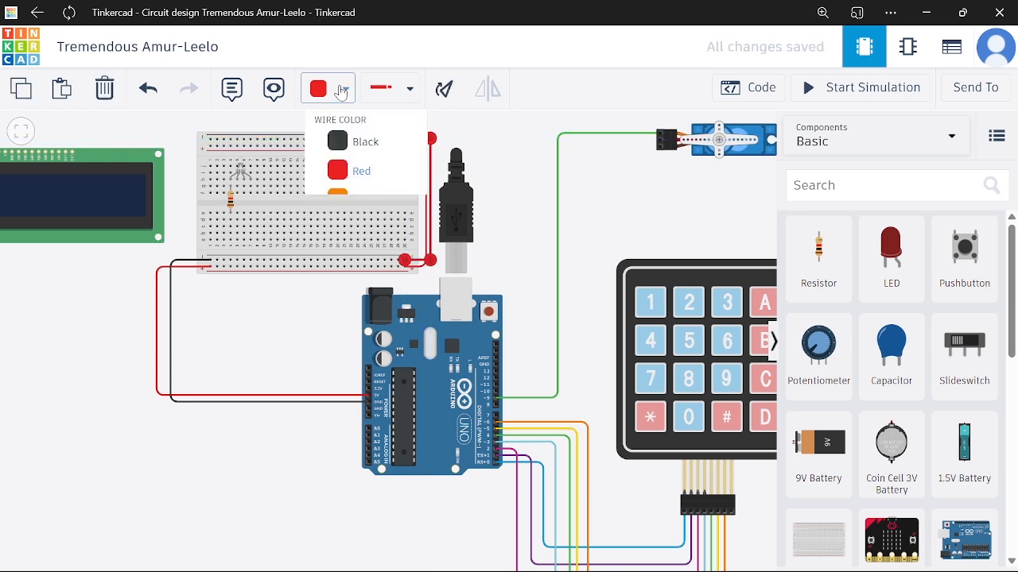
pyautogui.click(366, 146)
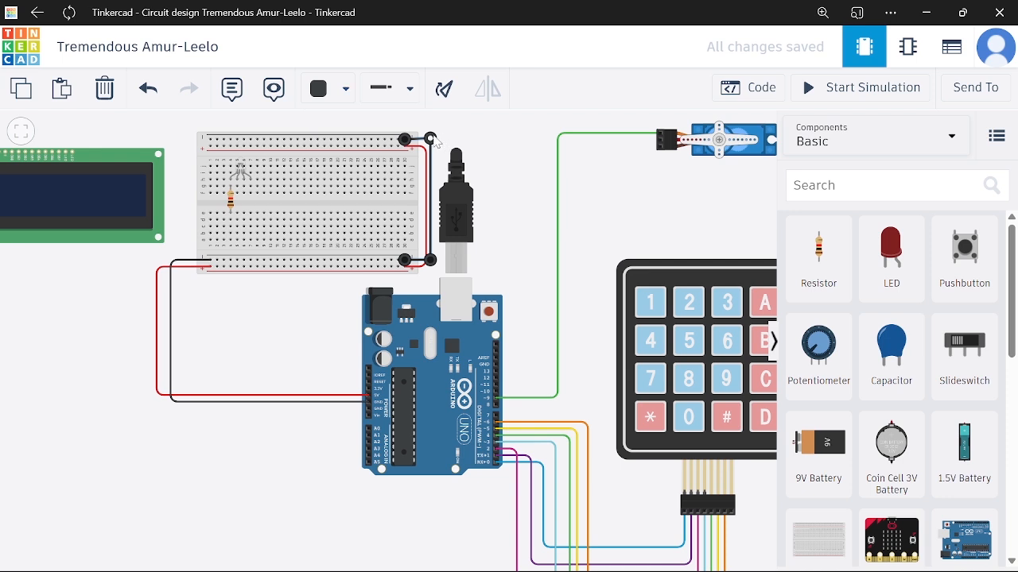
pyautogui.click(440, 147)
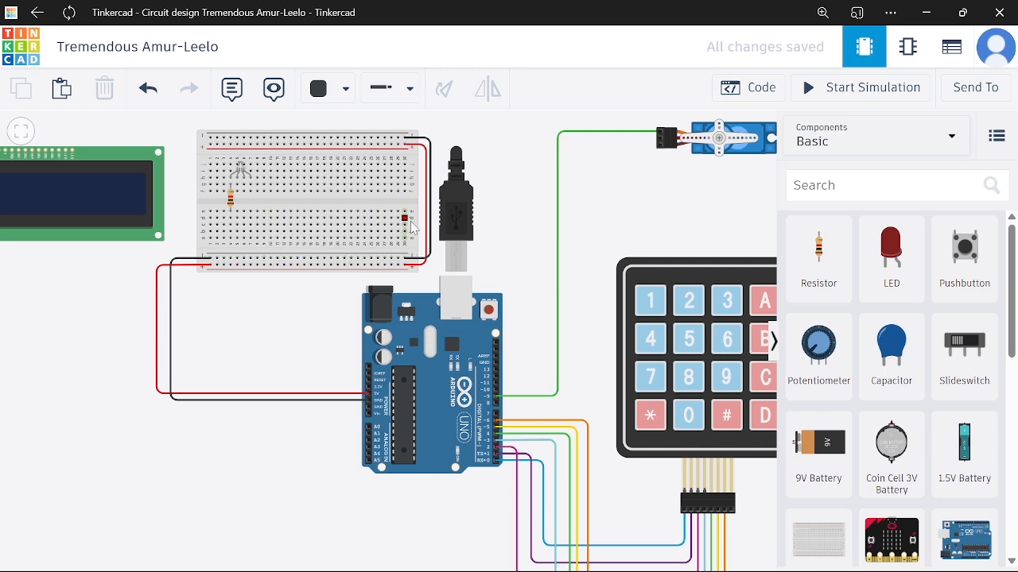
# Wire the breadboard's lower positive rail to hole c29 and colour the wire red.
pyautogui.click(399, 266)
pyautogui.moveTo(395, 225); pyautogui.dragTo(403, 228)
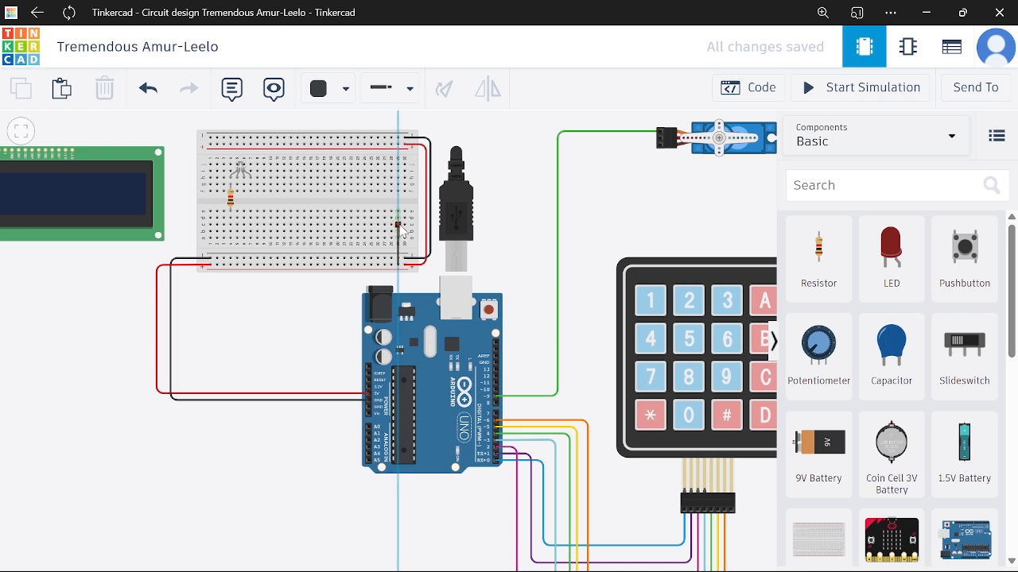
pyautogui.moveTo(402, 228); pyautogui.dragTo(402, 227)
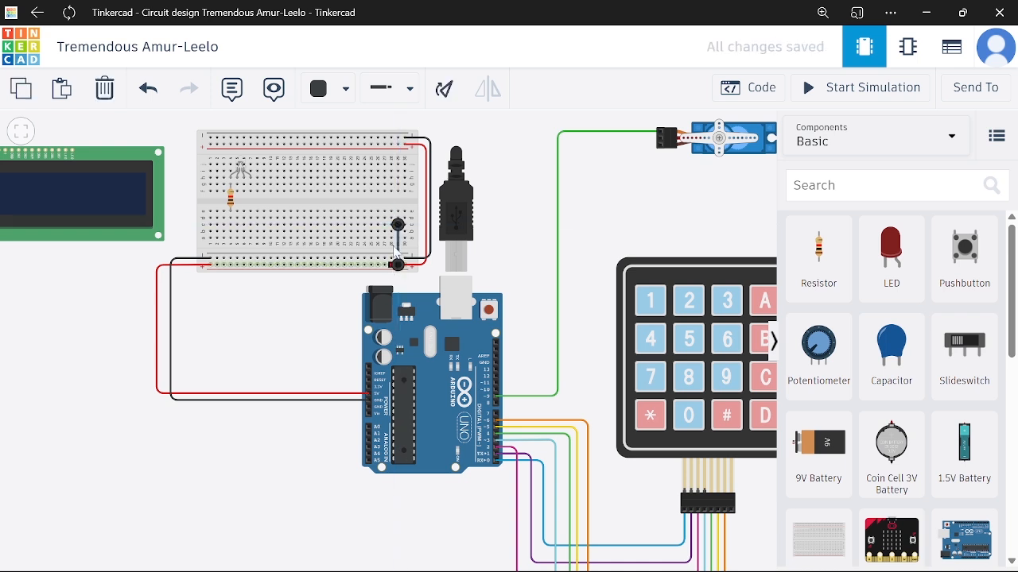
pyautogui.click(354, 85)
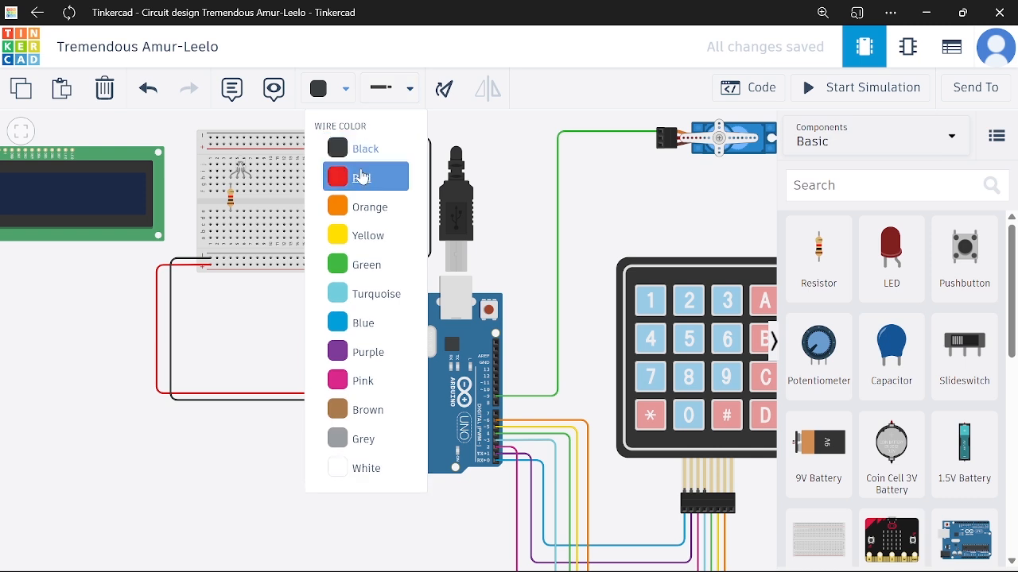
pyautogui.click(354, 172)
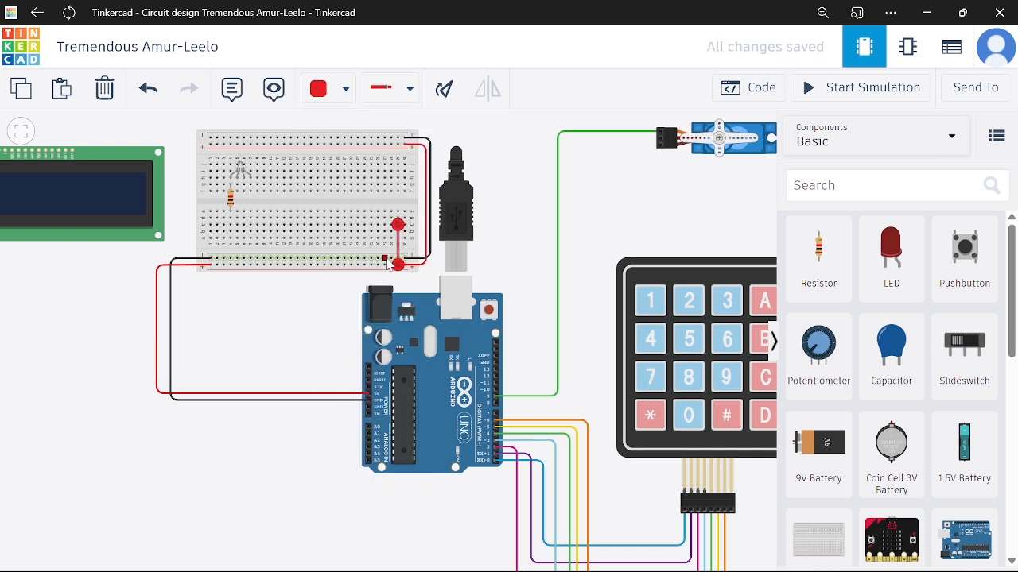
# Wire the breadboard's lower negative rail to hole d27 and colour the wire black.
pyautogui.click(386, 263)
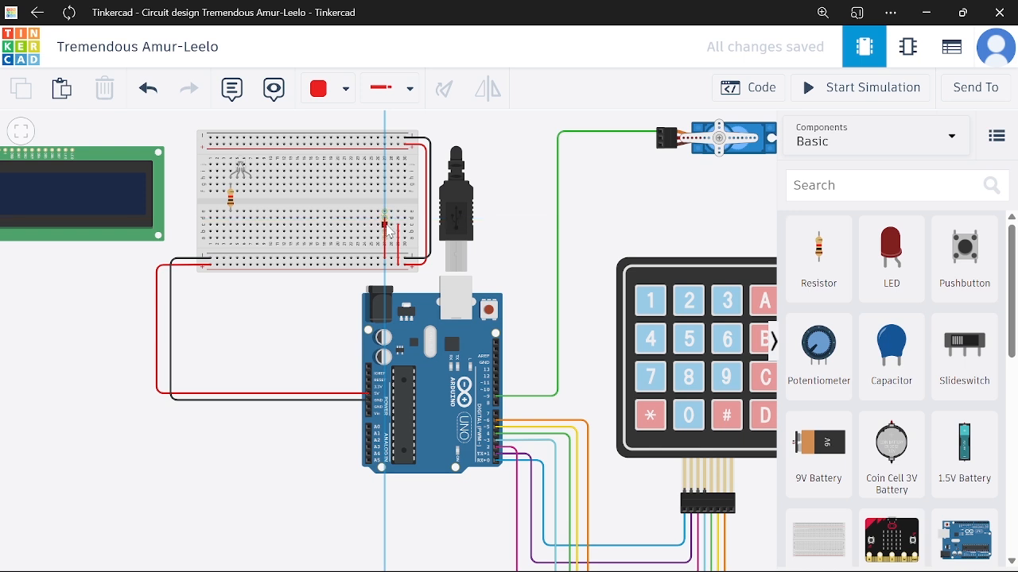
pyautogui.click(385, 224)
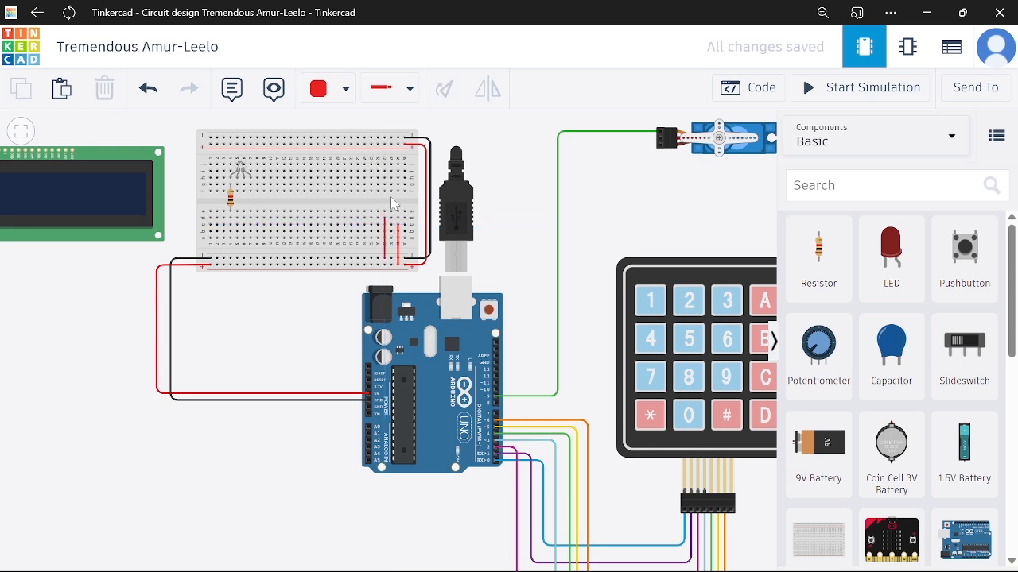
pyautogui.click(345, 89)
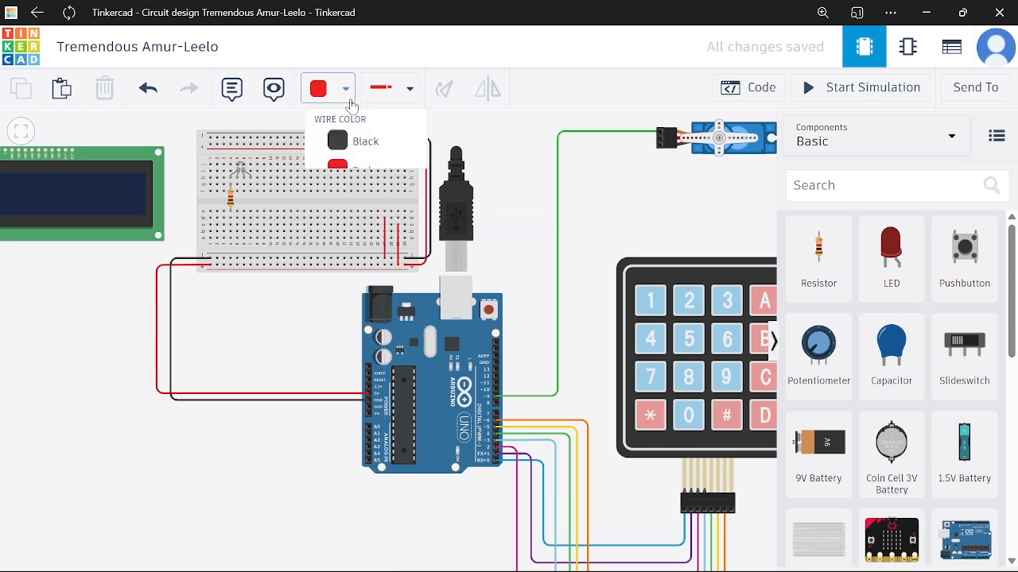
pyautogui.click(365, 151)
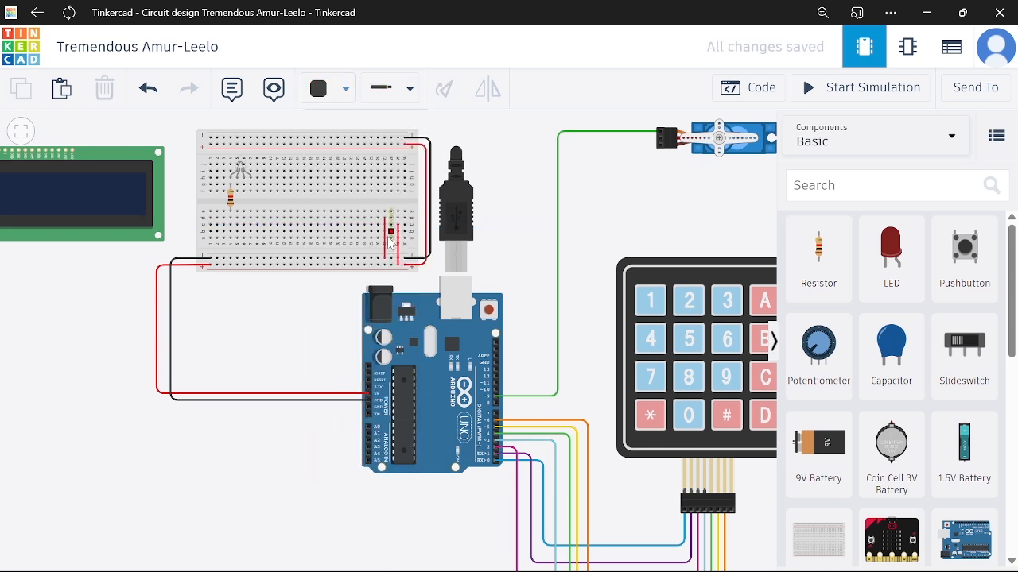
pyautogui.click(346, 89)
pyautogui.click(363, 148)
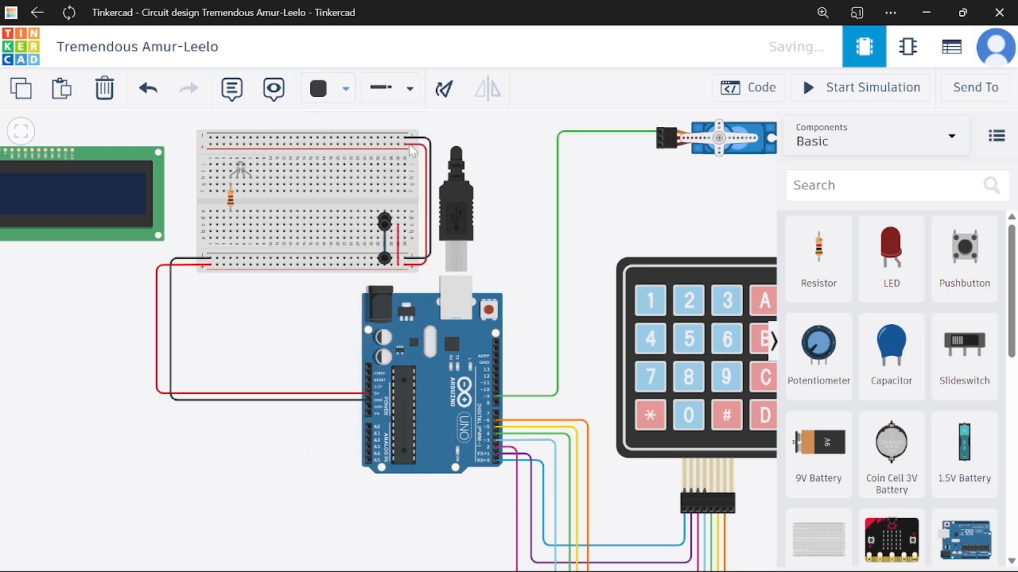
pyautogui.click(469, 138)
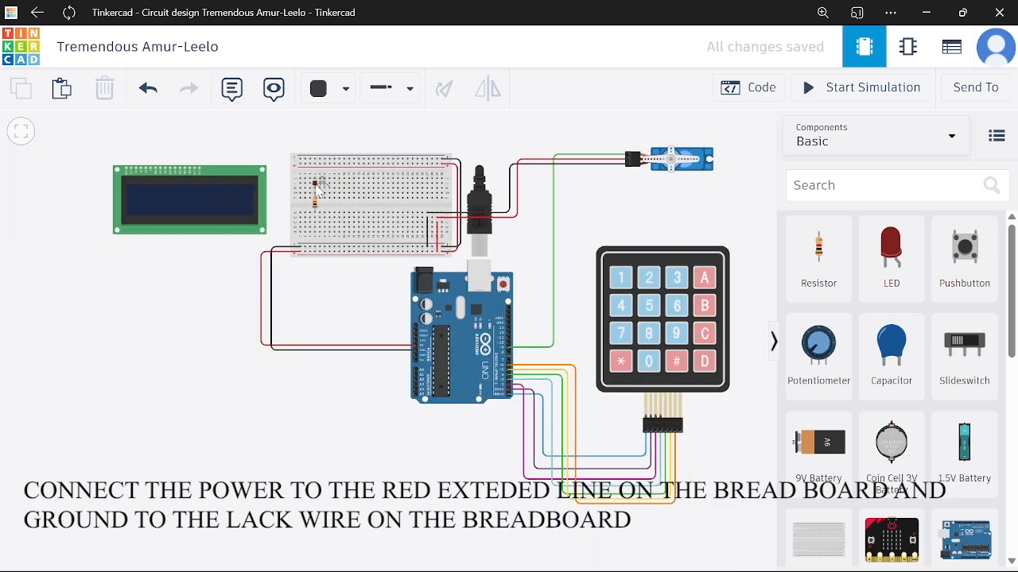
# Place a second resistor in breadboard column 7 below the RGB LED's outer leg, bridging the centre gap from row g to row e.
pyautogui.scroll(5, 322, 190)
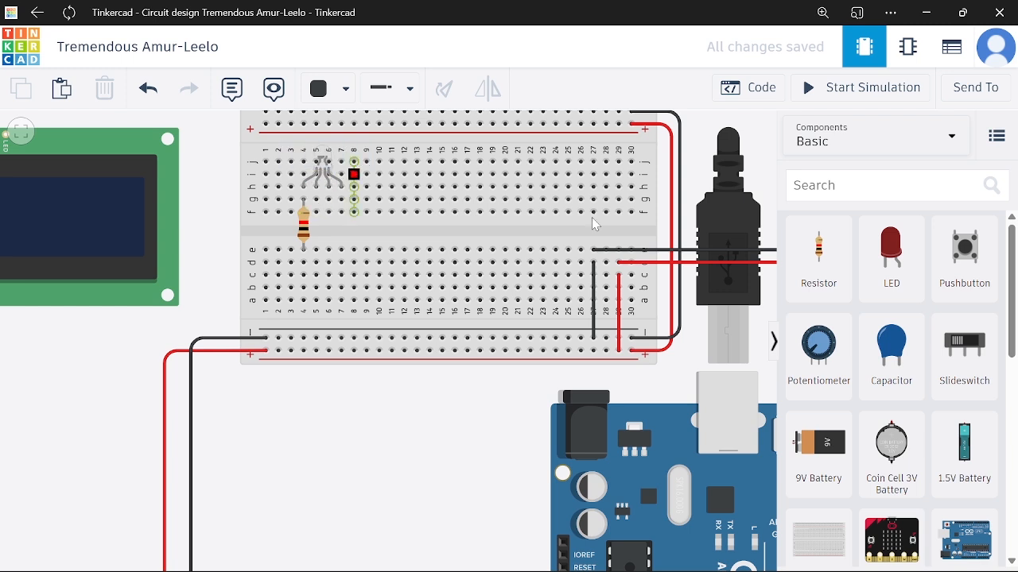
pyautogui.click(819, 248)
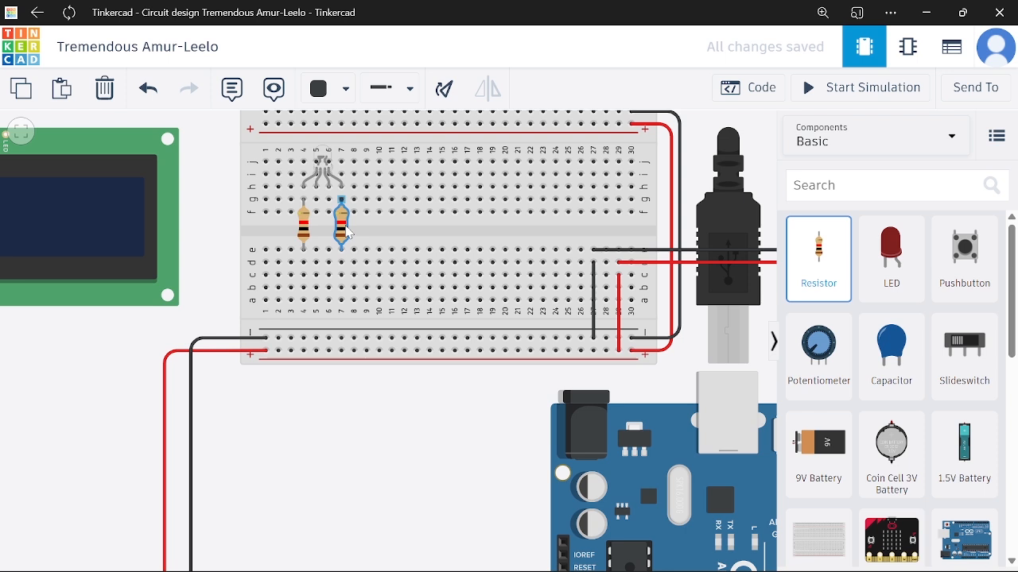
pyautogui.click(348, 231)
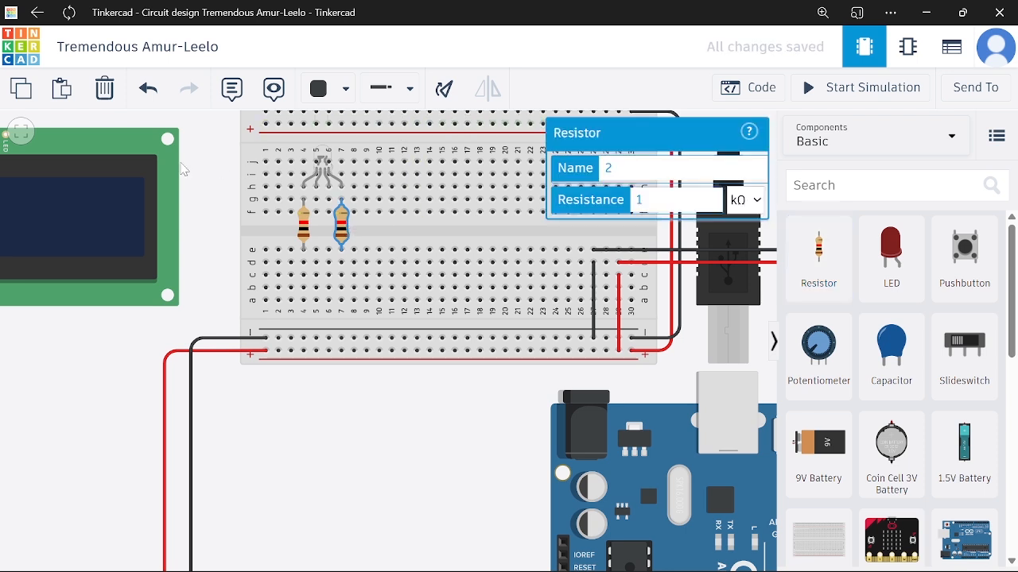
pyautogui.click(198, 165)
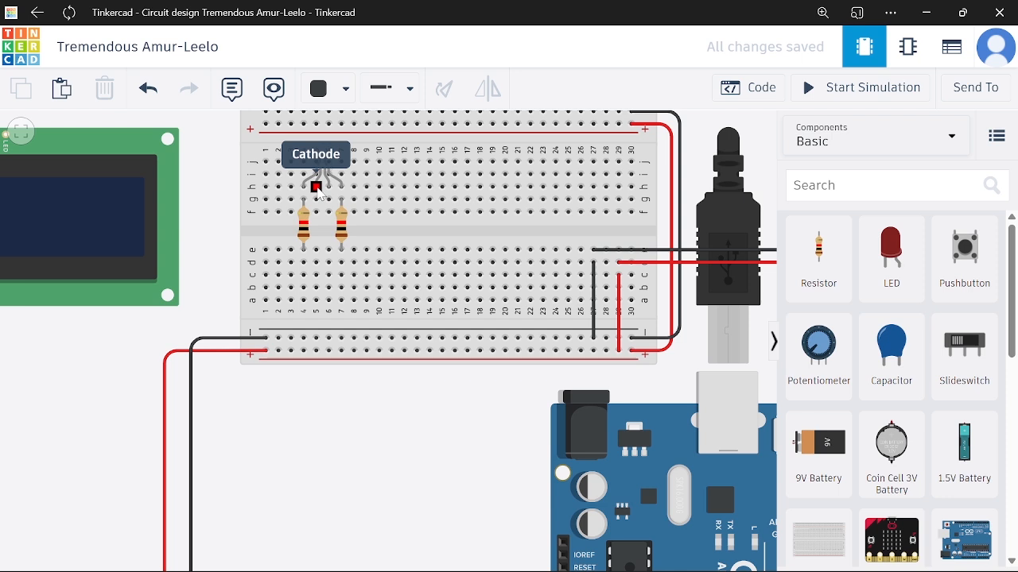
# Wire the RGB LED's cathode in column 5 straight to the breadboard's lower negative rail.
pyautogui.click(316, 187)
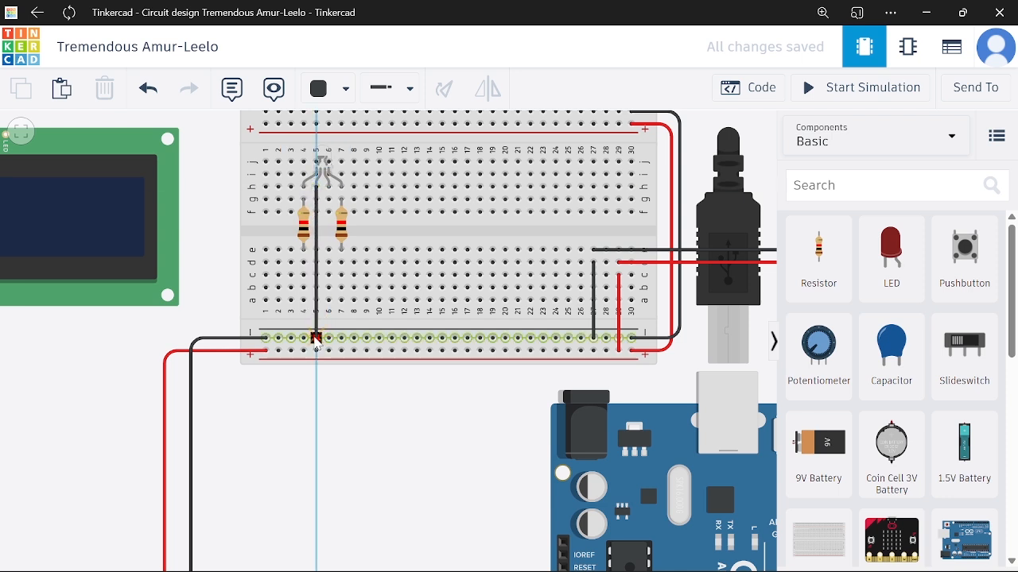
pyautogui.click(316, 339)
pyautogui.click(202, 227)
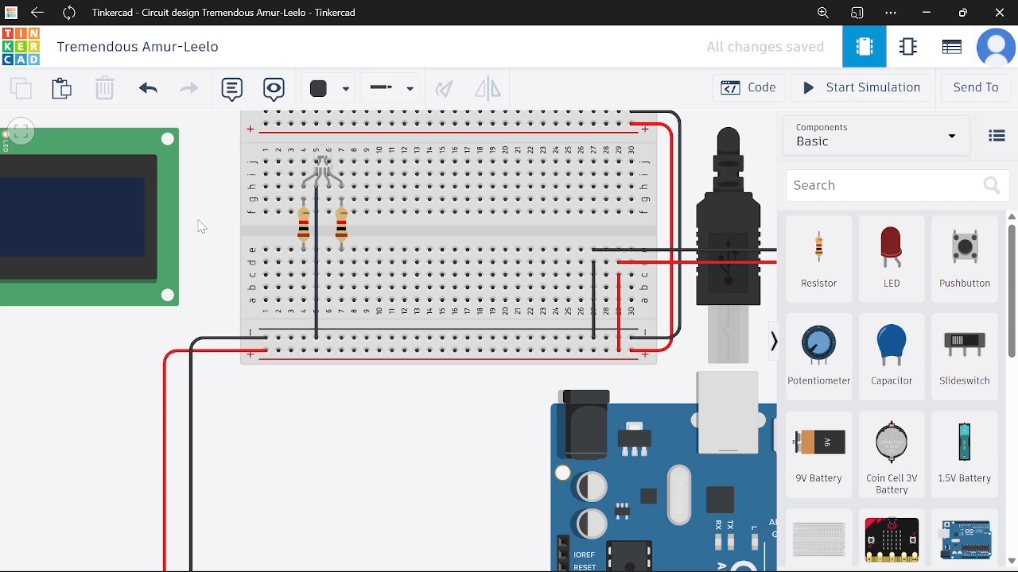
# Wire Arduino pin 12 around the board's side to breadboard hole c7, in the column of the second resistor.
pyautogui.scroll(1, 346, 258)
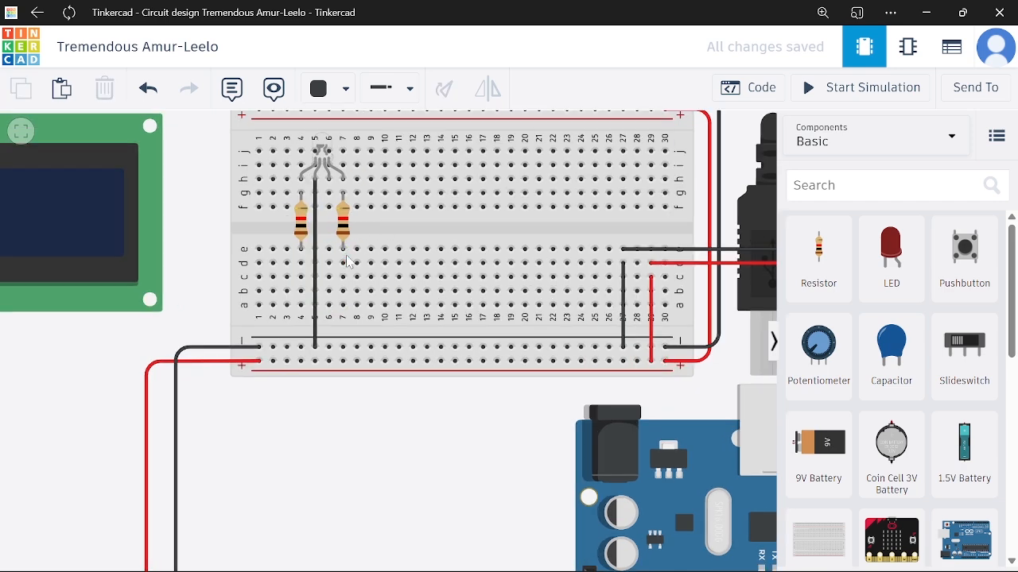
pyautogui.scroll(-2, 348, 259)
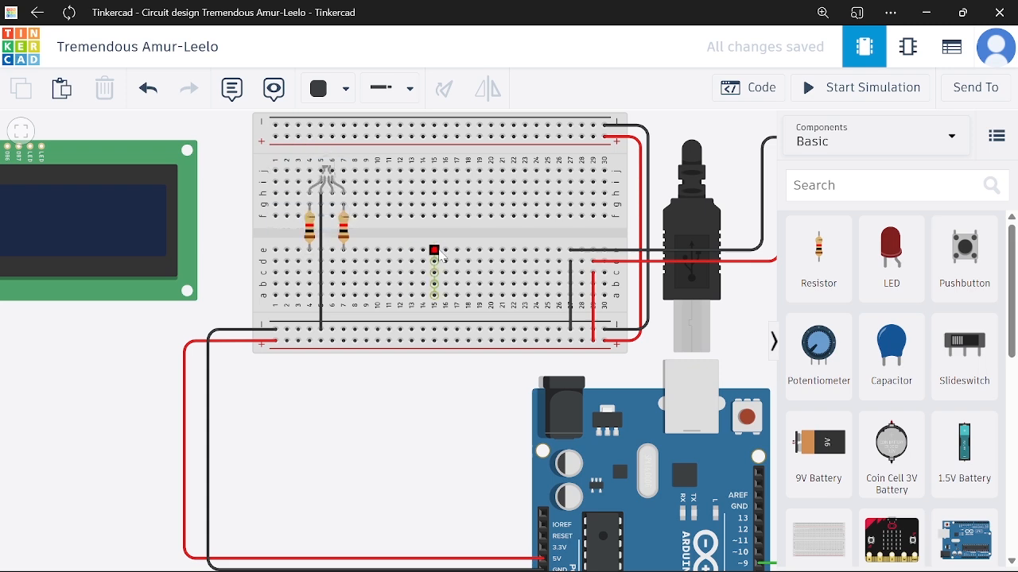
pyautogui.scroll(-5, 440, 255)
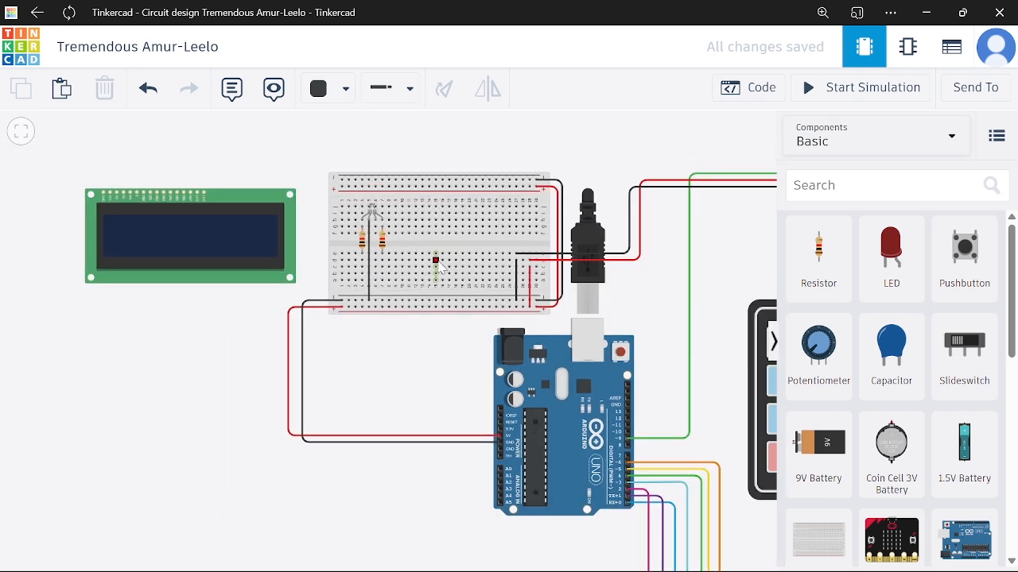
pyautogui.scroll(-1, 440, 264)
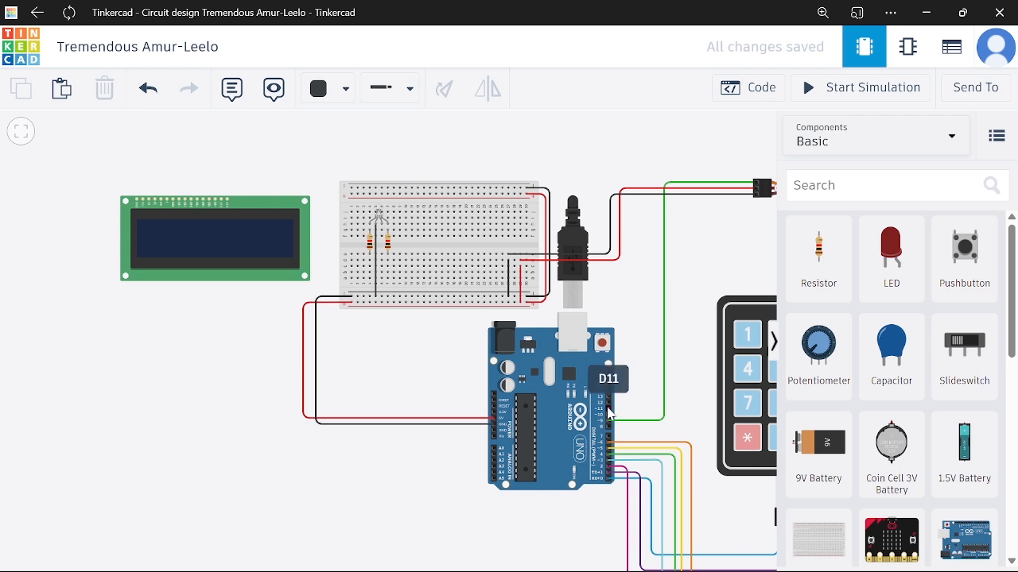
pyautogui.click(612, 404)
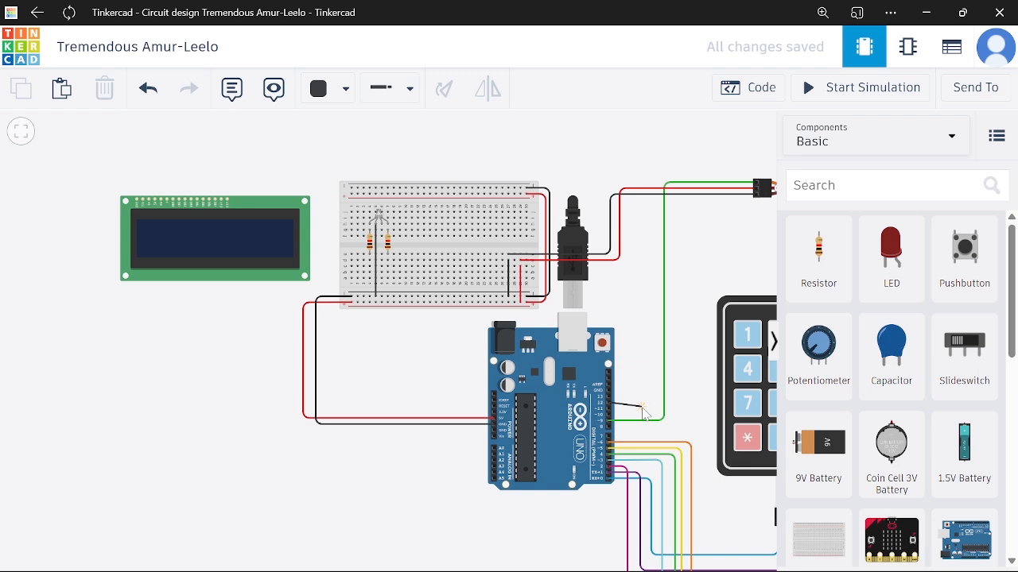
pyautogui.click(645, 404)
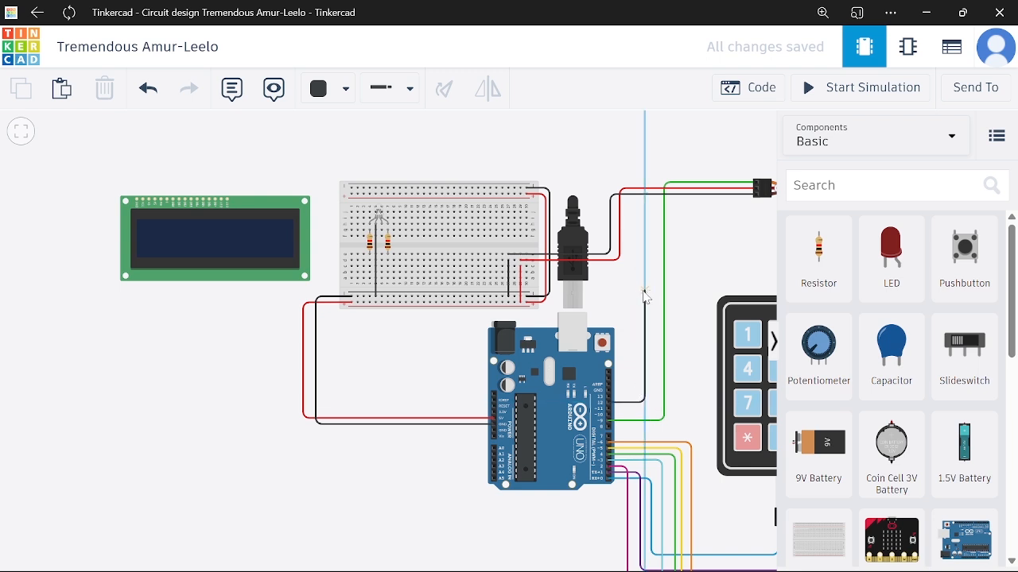
pyautogui.click(644, 291)
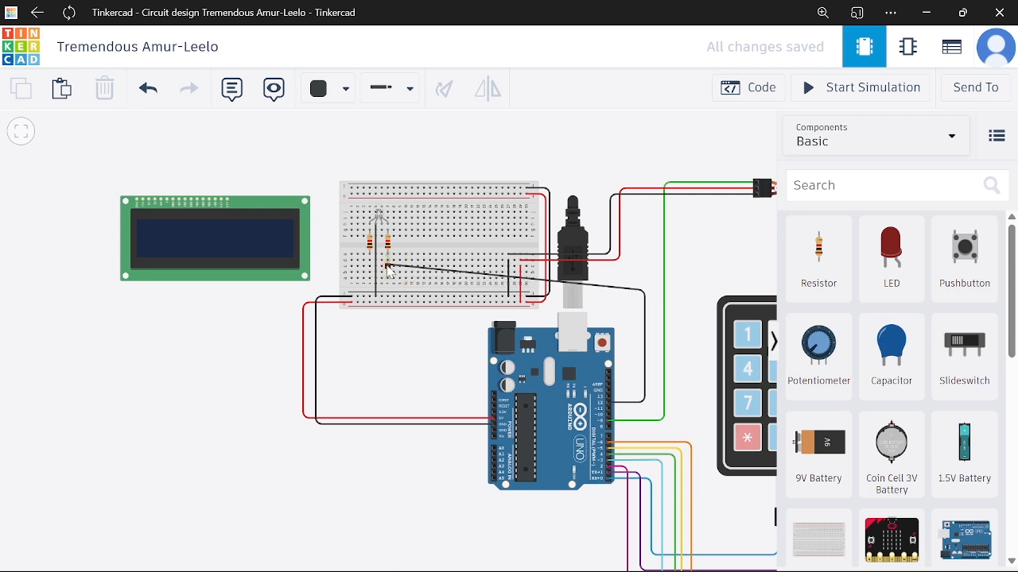
pyautogui.click(388, 267)
pyautogui.click(496, 150)
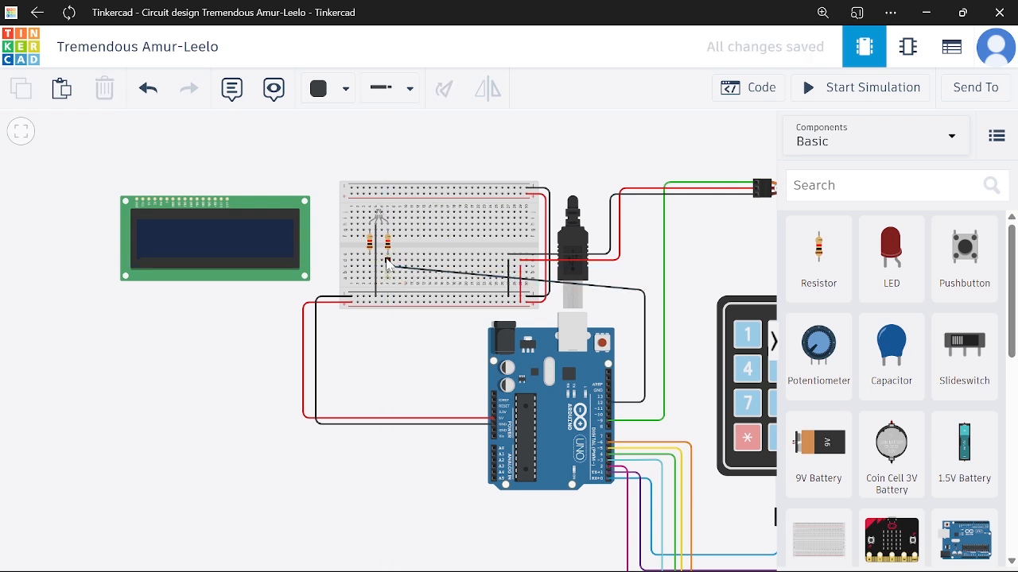
pyautogui.scroll(2, 394, 246)
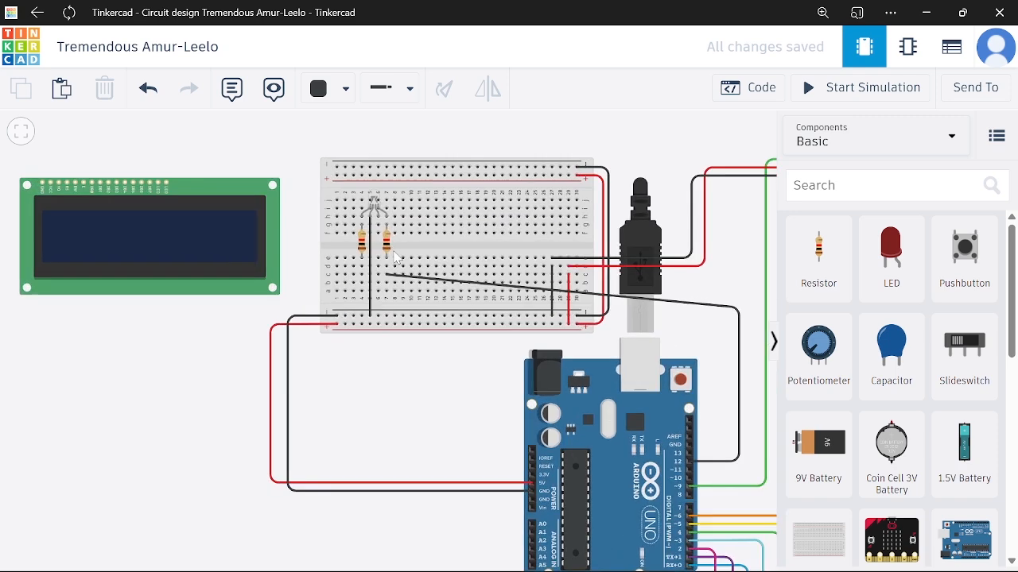
pyautogui.scroll(2, 395, 258)
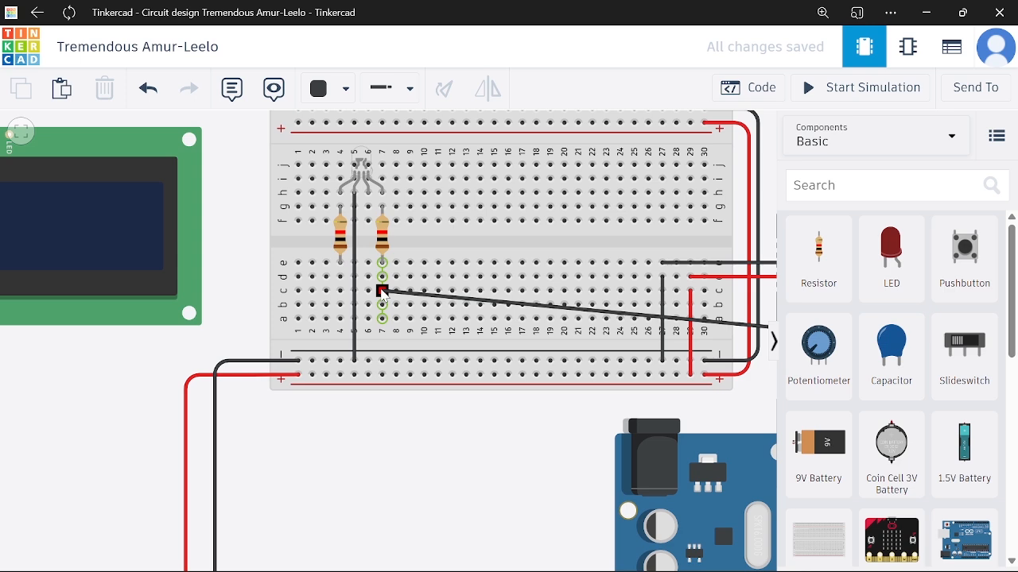
# Finish the Arduino pin 12 wire at hole c7, straighten its run across the breadboard, and colour it brown.
pyautogui.click(382, 291)
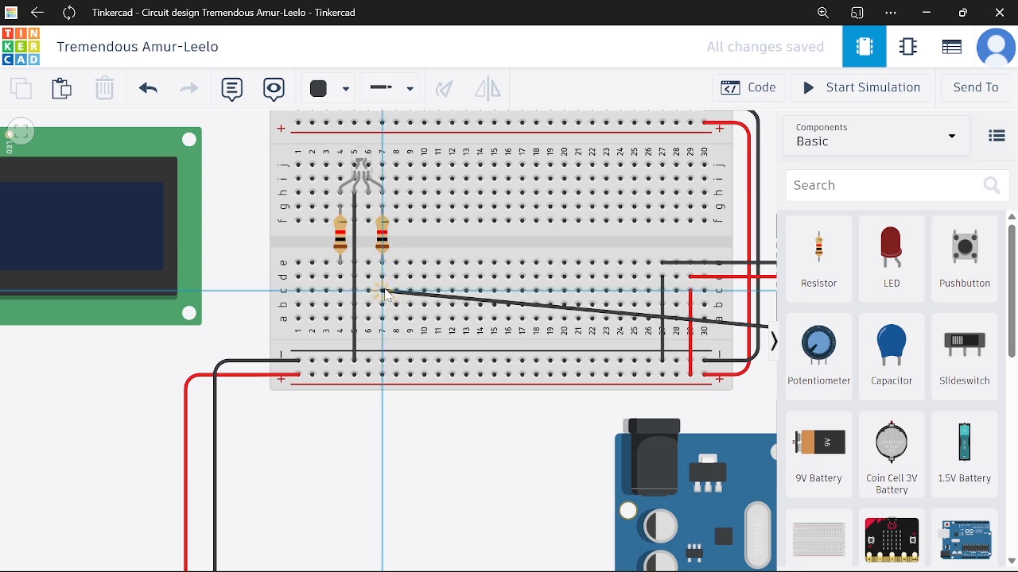
pyautogui.scroll(-3, 584, 253)
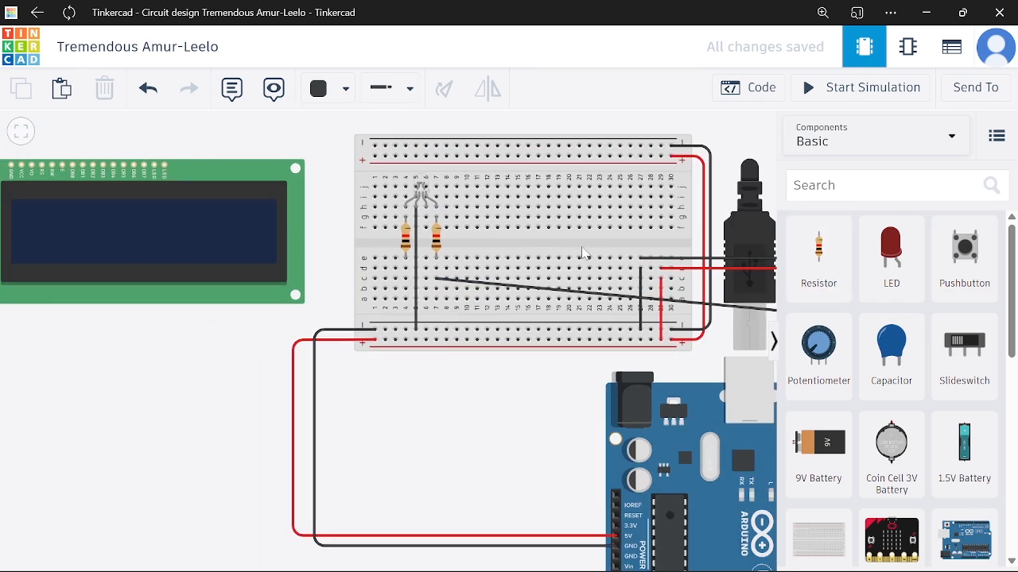
pyautogui.scroll(-5, 584, 253)
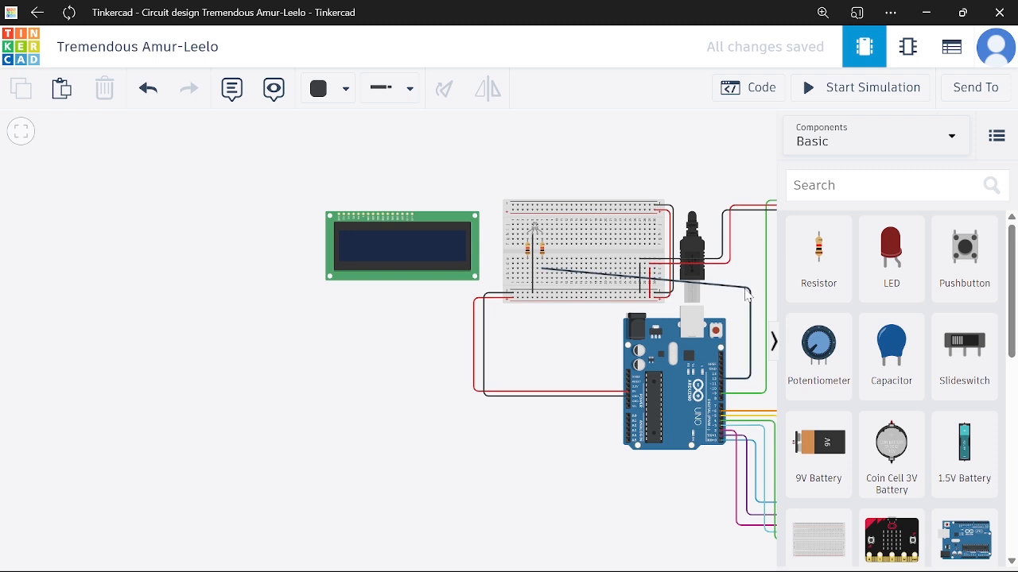
pyautogui.click(747, 291)
pyautogui.moveTo(747, 291); pyautogui.dragTo(751, 268)
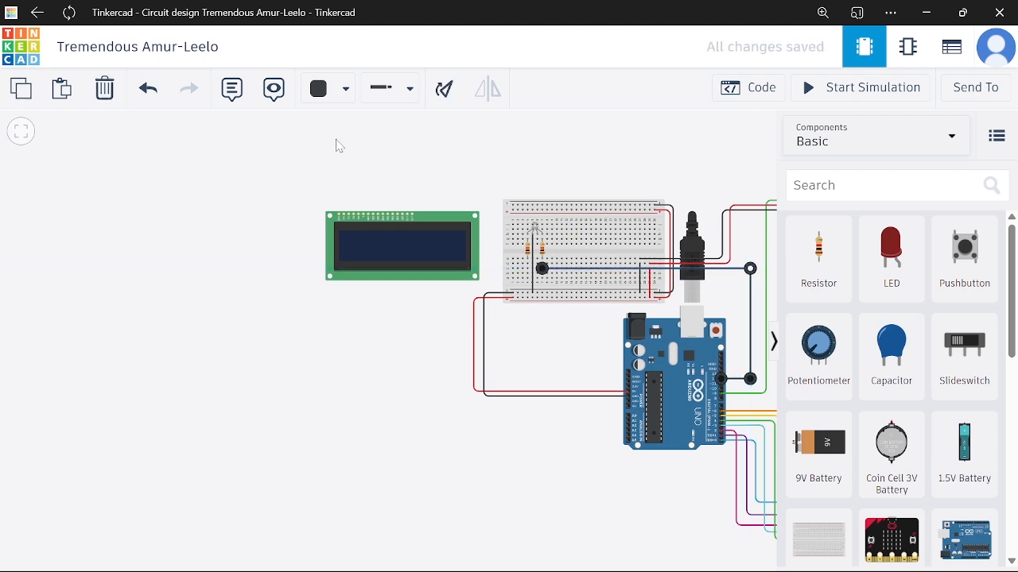
pyautogui.click(321, 86)
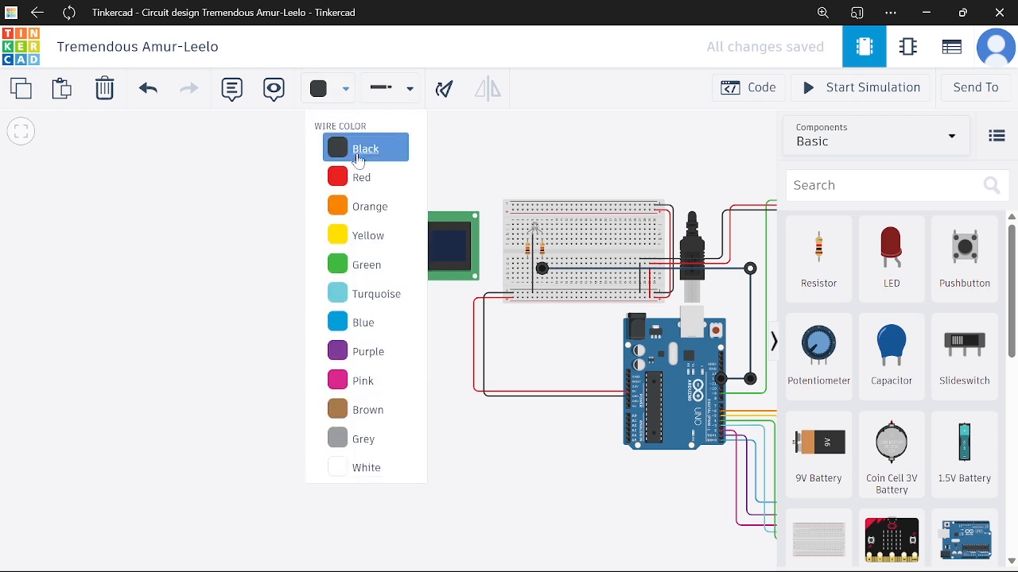
pyautogui.click(378, 410)
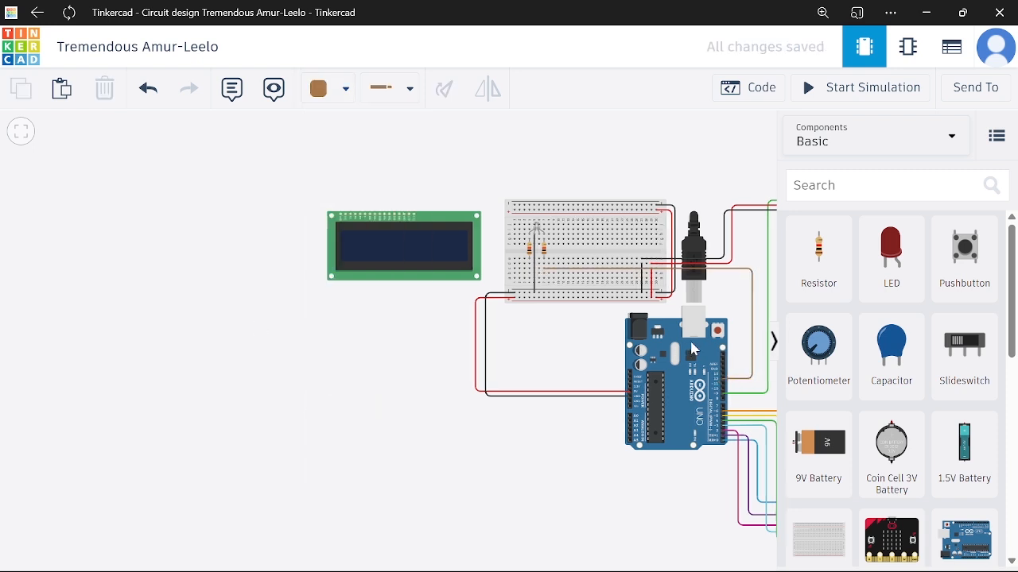
# Wire Arduino pin 13 around the board's side to breadboard hole d4 below the first resistor, and colour the wire grey.
pyautogui.click(724, 374)
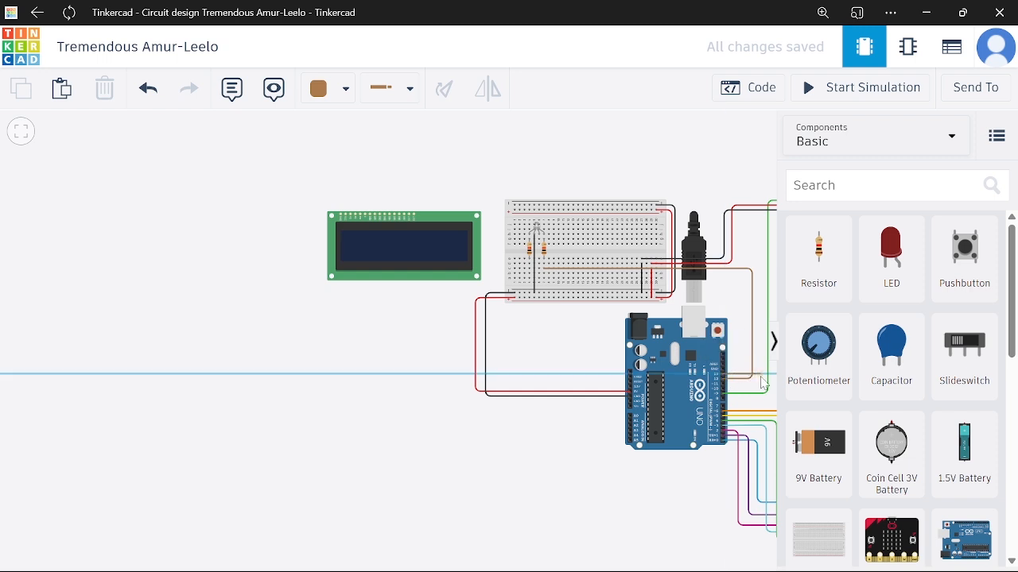
pyautogui.click(762, 382)
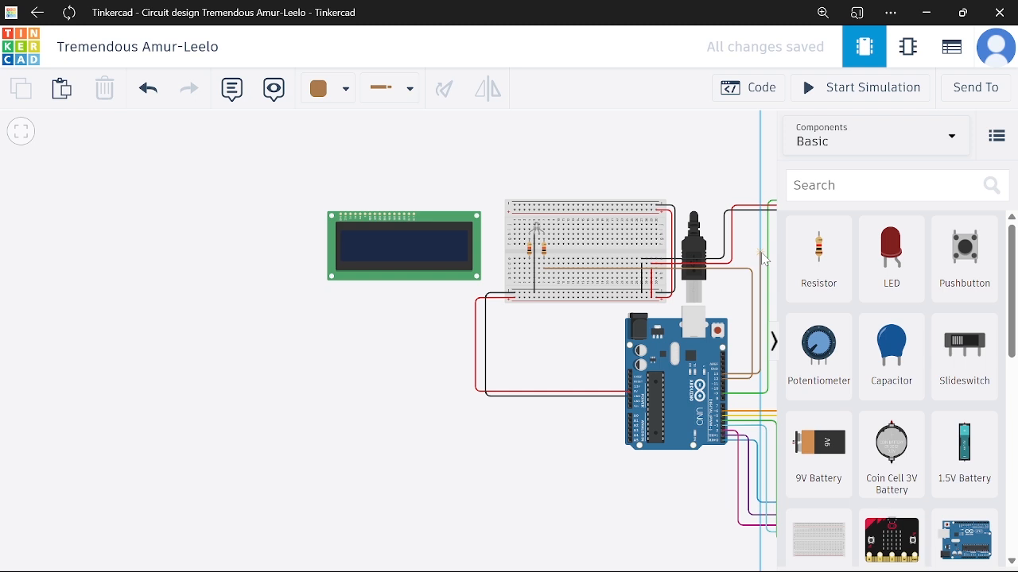
pyautogui.click(763, 267)
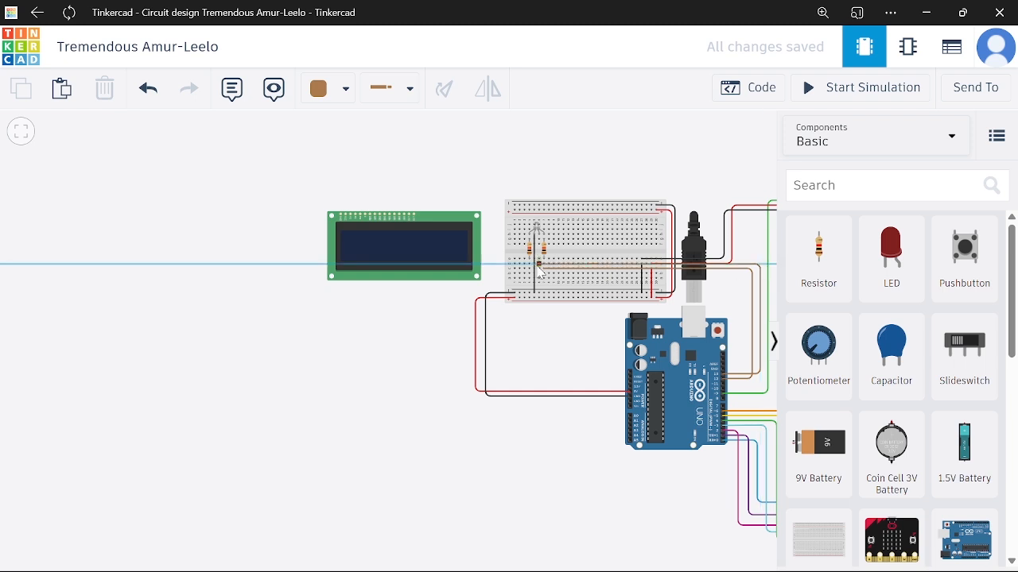
pyautogui.click(529, 265)
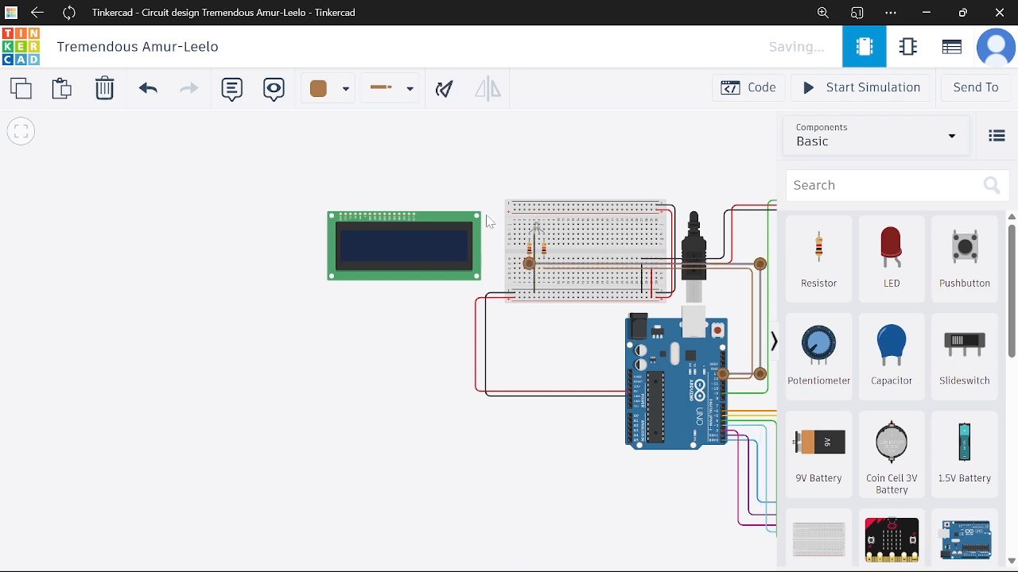
pyautogui.click(348, 97)
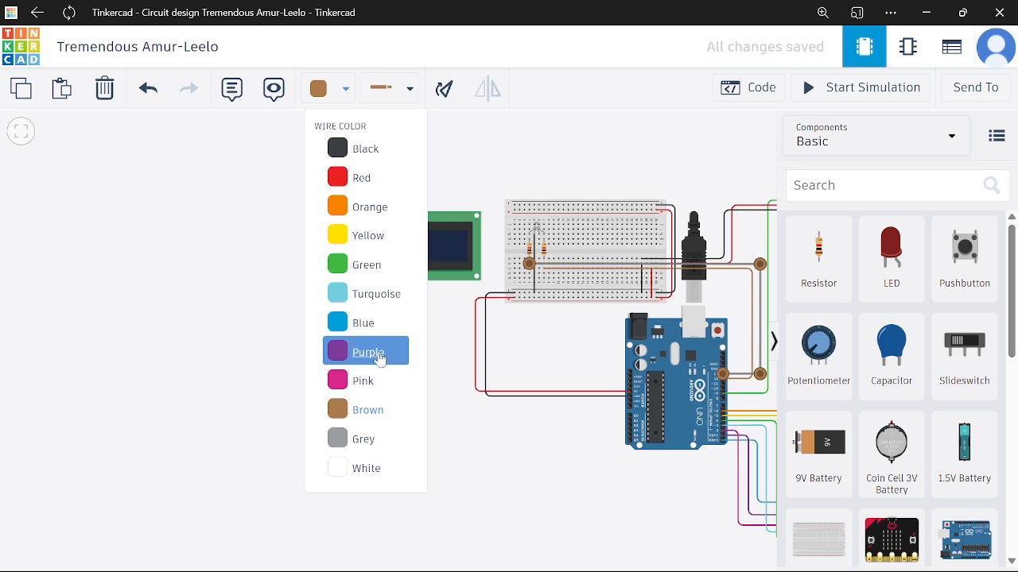
pyautogui.click(369, 441)
pyautogui.scroll(5, 556, 350)
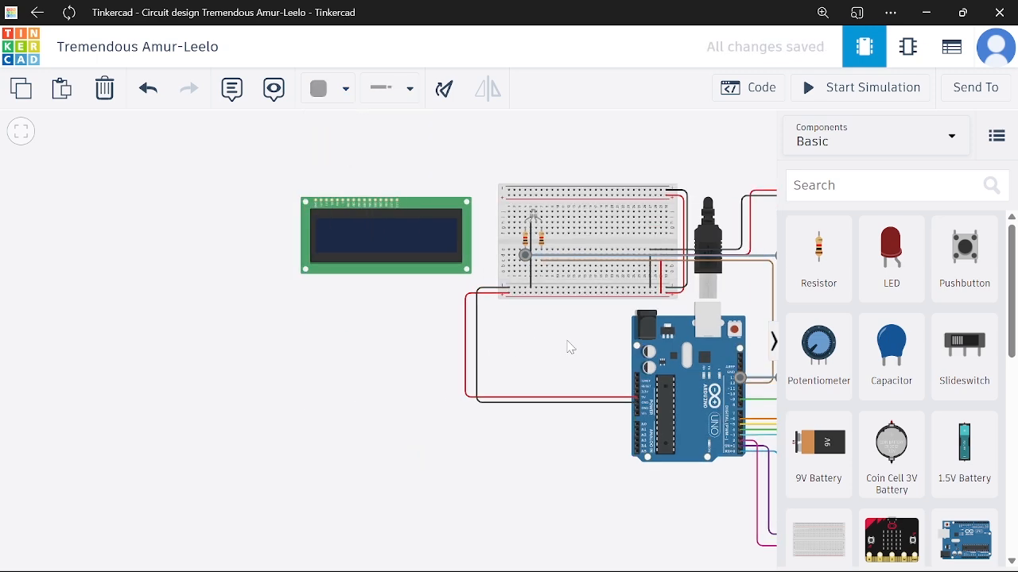
pyautogui.click(556, 348)
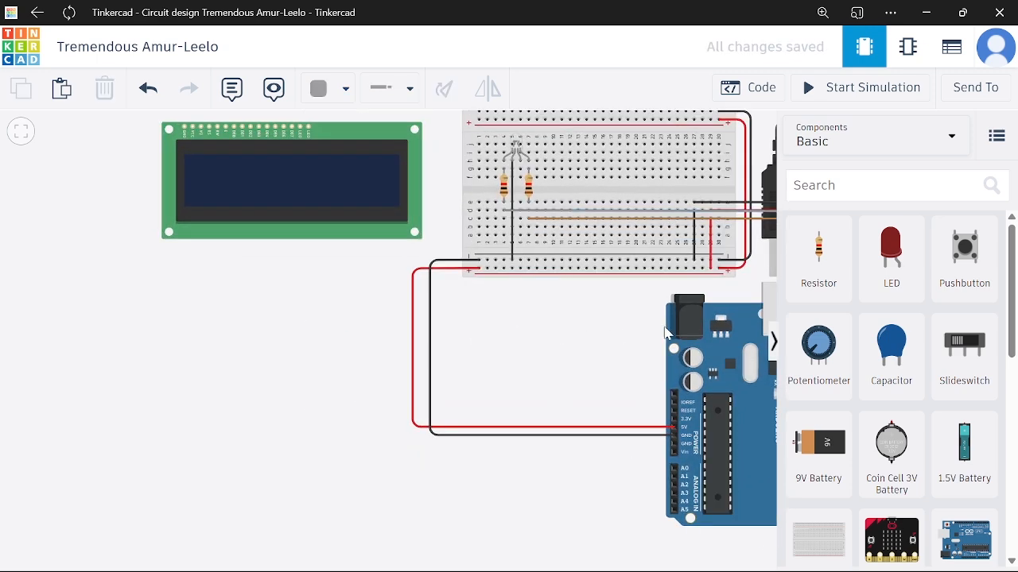
pyautogui.scroll(-1, 660, 327)
pyautogui.scroll(-3, 574, 309)
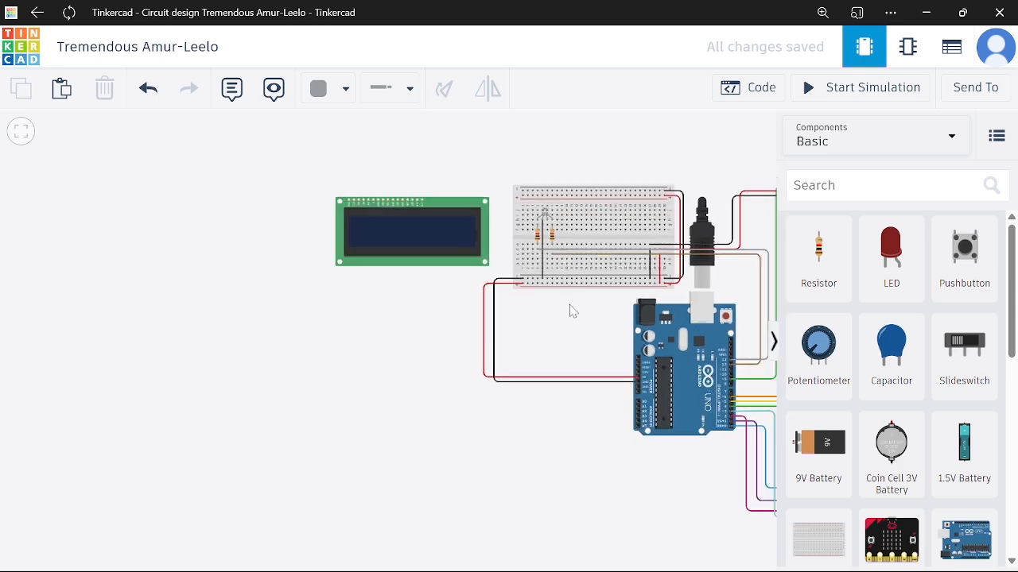
pyautogui.click(21, 132)
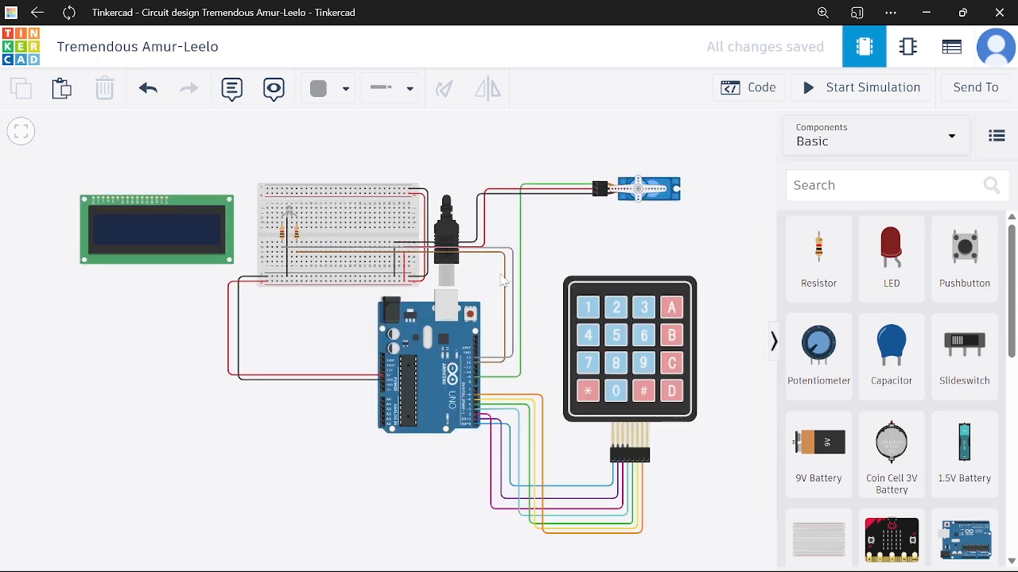
pyautogui.scroll(1, 504, 280)
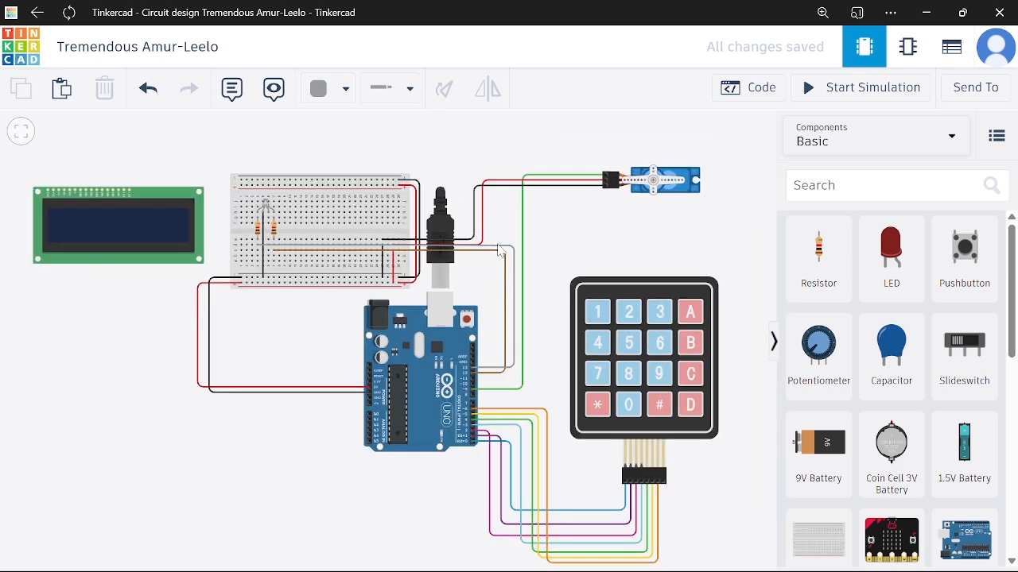
pyautogui.scroll(2, 500, 252)
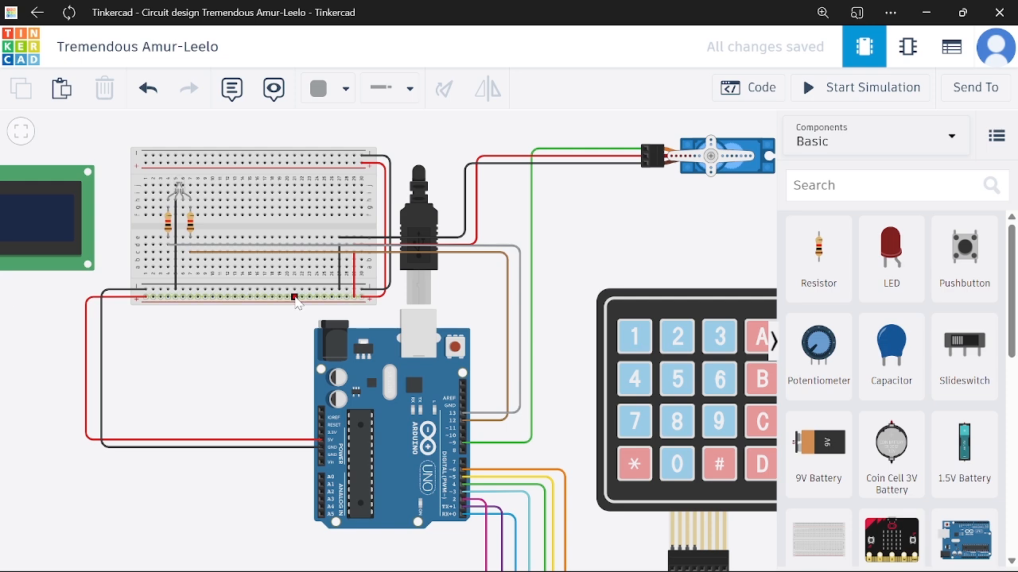
pyautogui.scroll(-3, 296, 300)
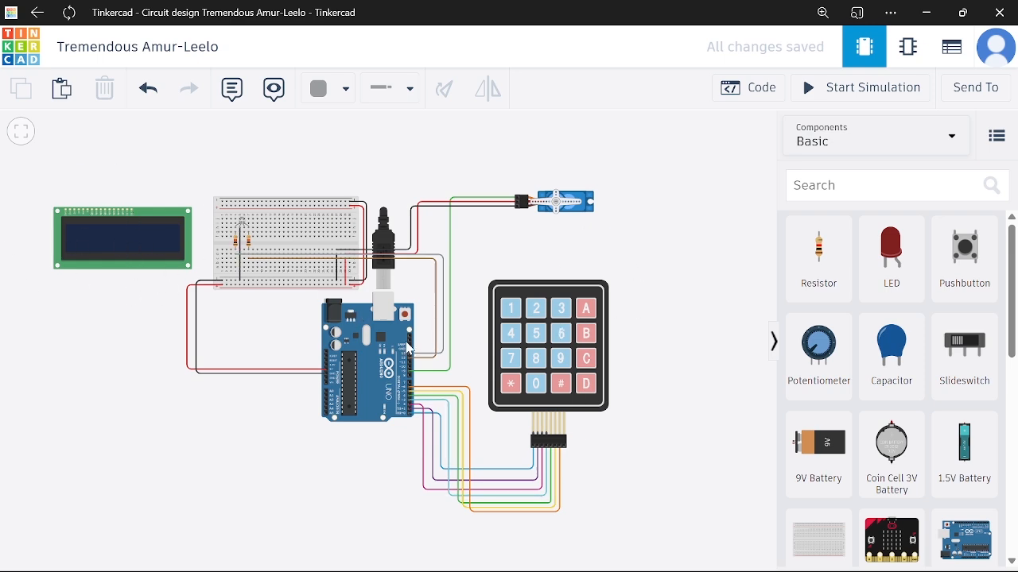
pyautogui.moveTo(49, 245); pyautogui.dragTo(310, 430)
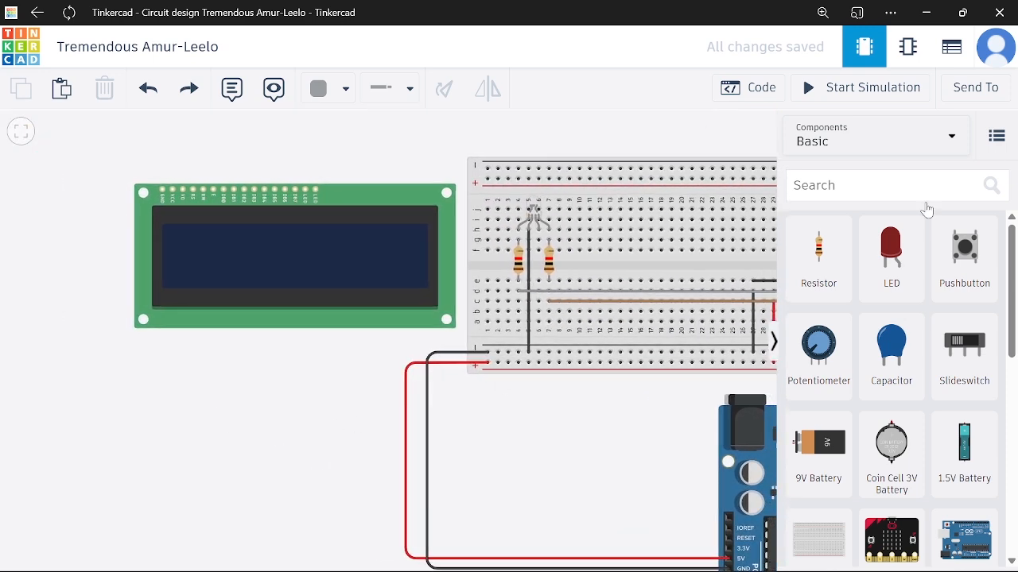
# Search the component library for "lcd" to check the available displays, and clear the search.
pyautogui.click(922, 185)
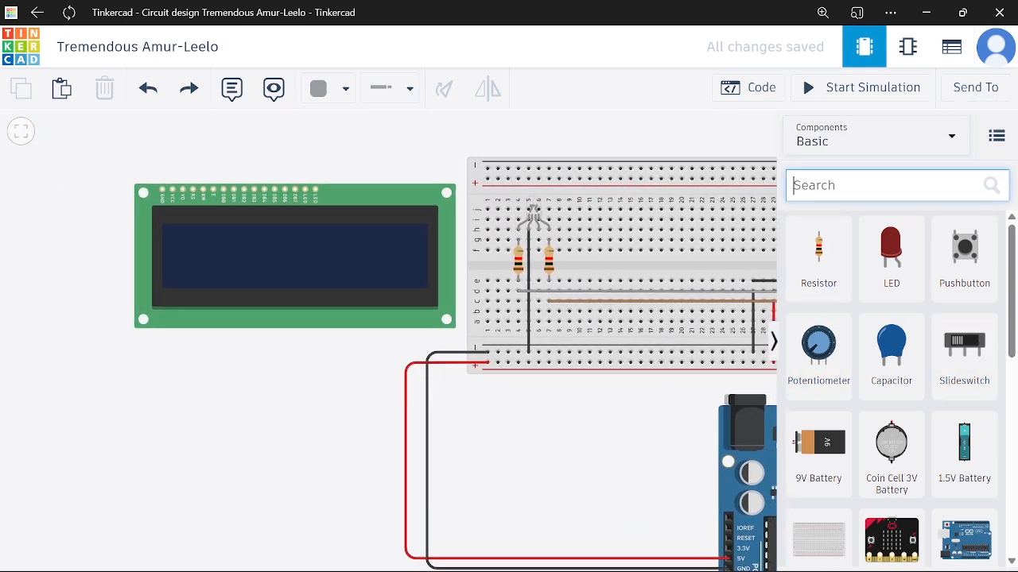
pyautogui.write('lcd')
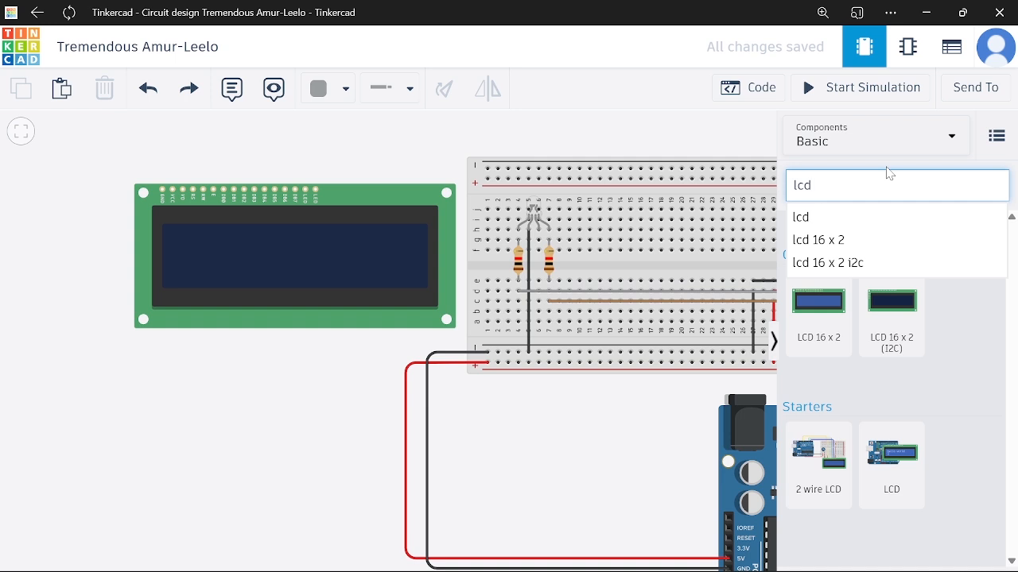
pyautogui.click(981, 327)
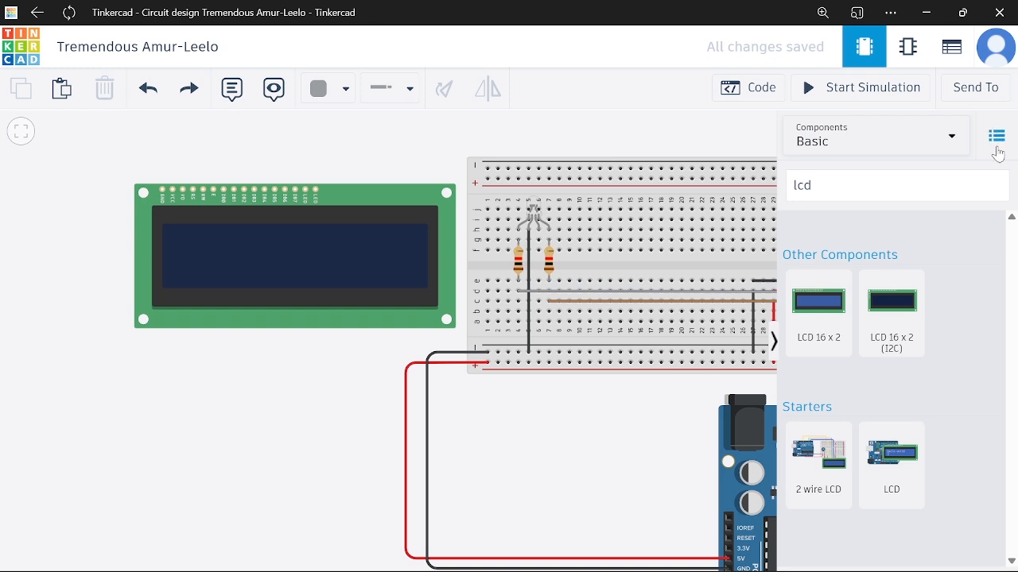
pyautogui.click(911, 185)
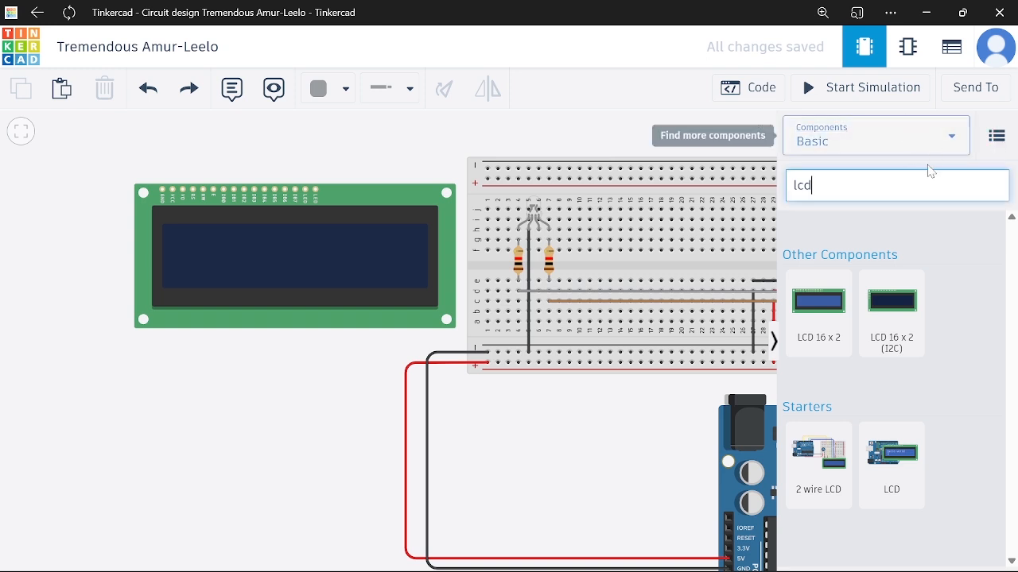
pyautogui.press('BackSpace')
pyautogui.press('BackSpace')
pyautogui.press('BackSpace')
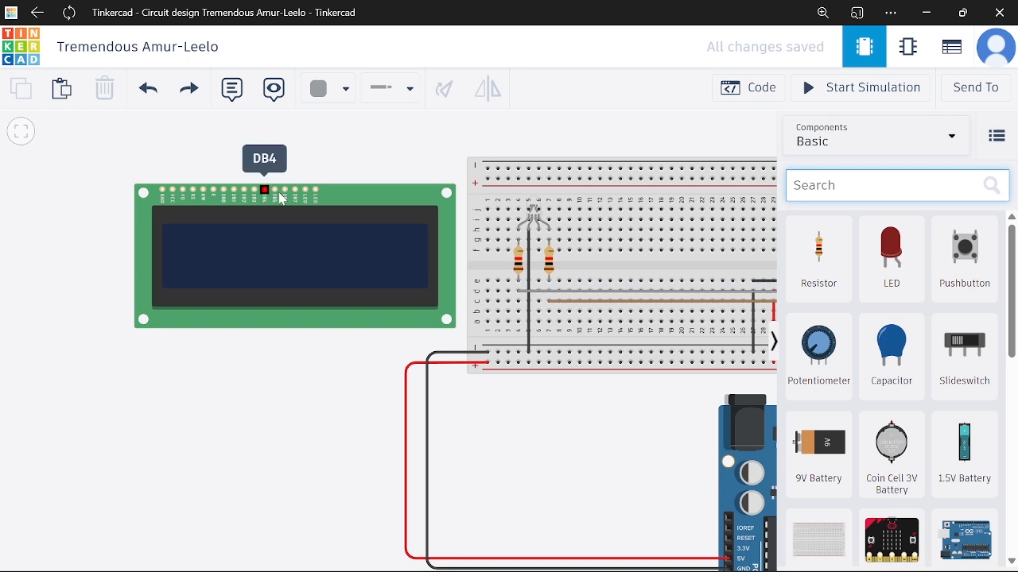
# Wire the LCD's DB7 pin around the display's outer side to Arduino pin A0, and straighten the wire's lower run.
pyautogui.scroll(-2, 329, 203)
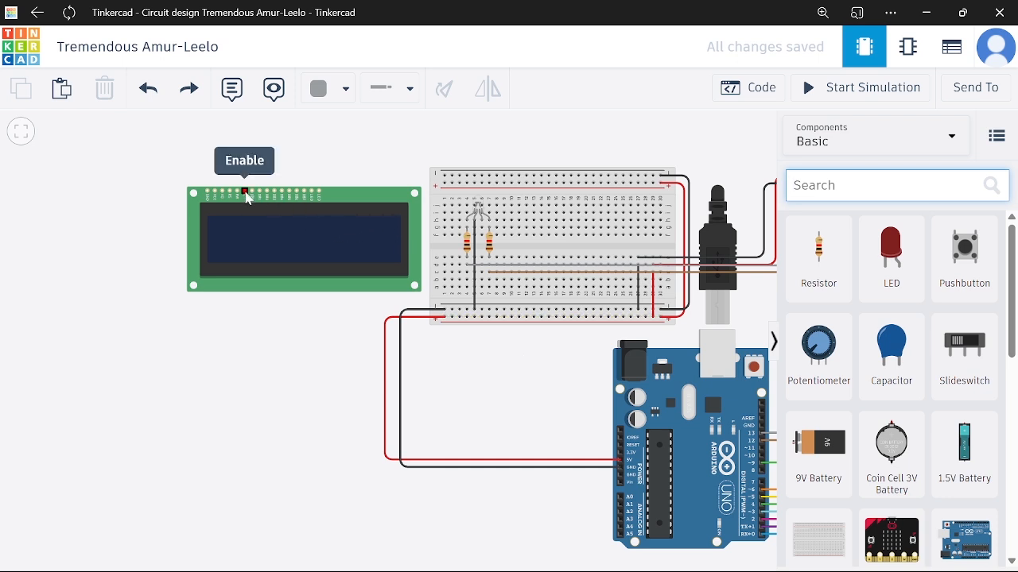
pyautogui.click(307, 192)
pyautogui.click(304, 162)
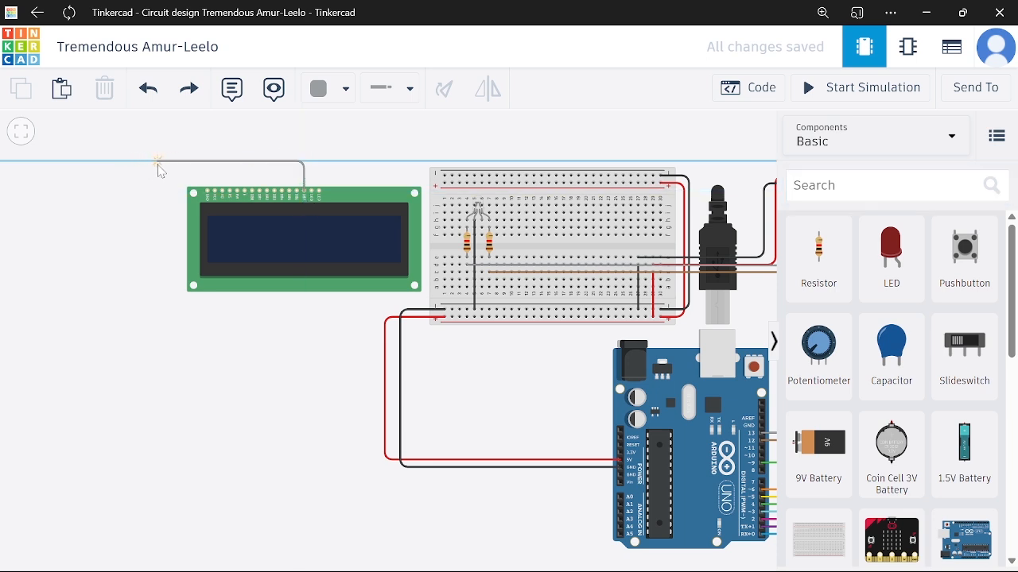
pyautogui.click(158, 162)
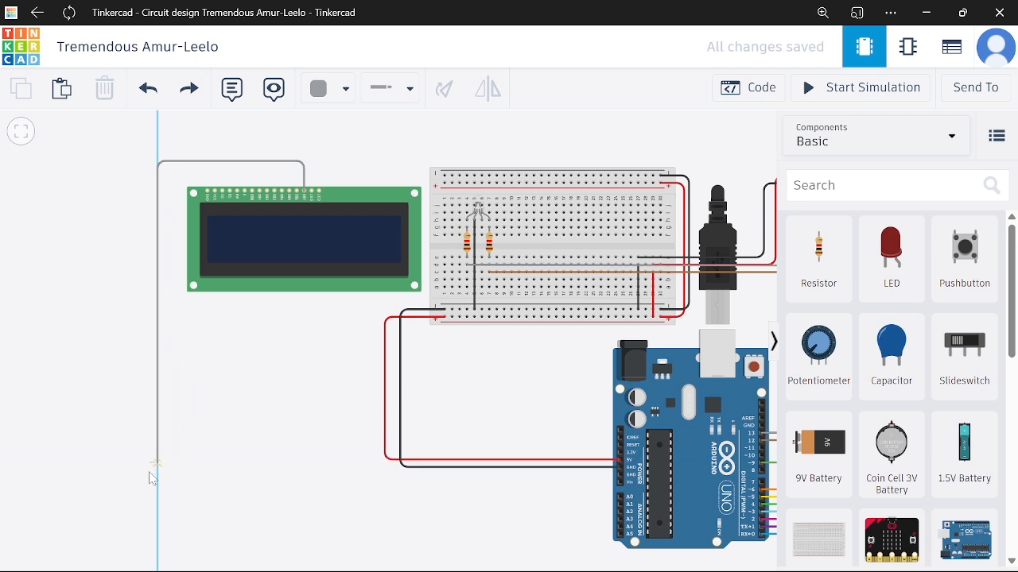
pyautogui.click(159, 473)
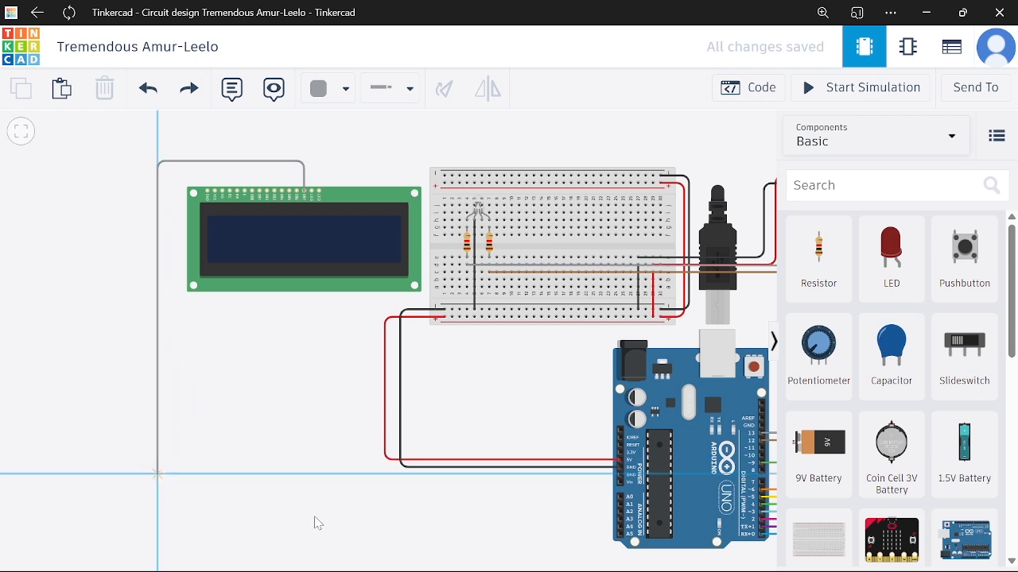
pyautogui.click(620, 497)
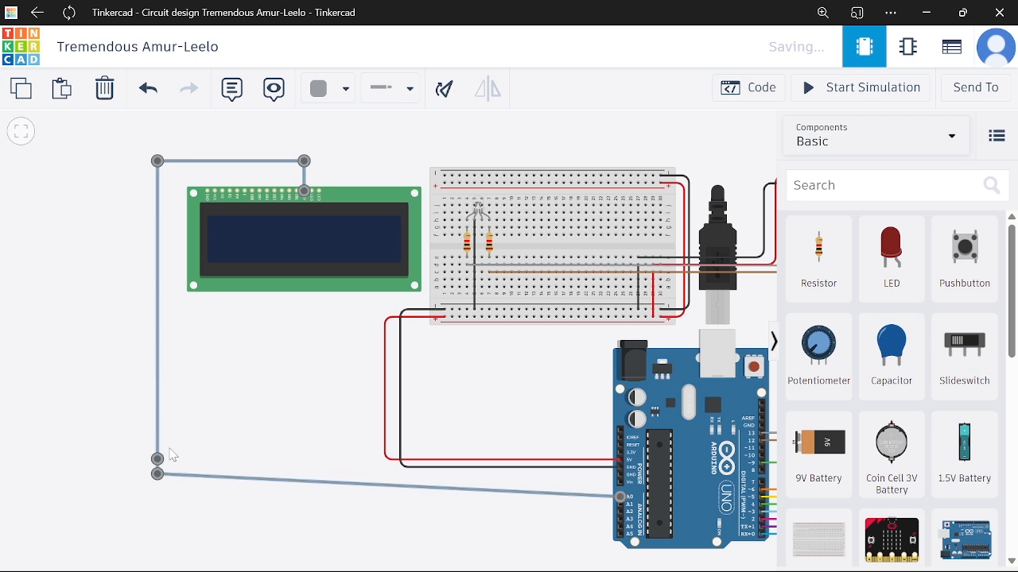
pyautogui.moveTo(157, 473); pyautogui.dragTo(160, 499)
pyautogui.click(309, 352)
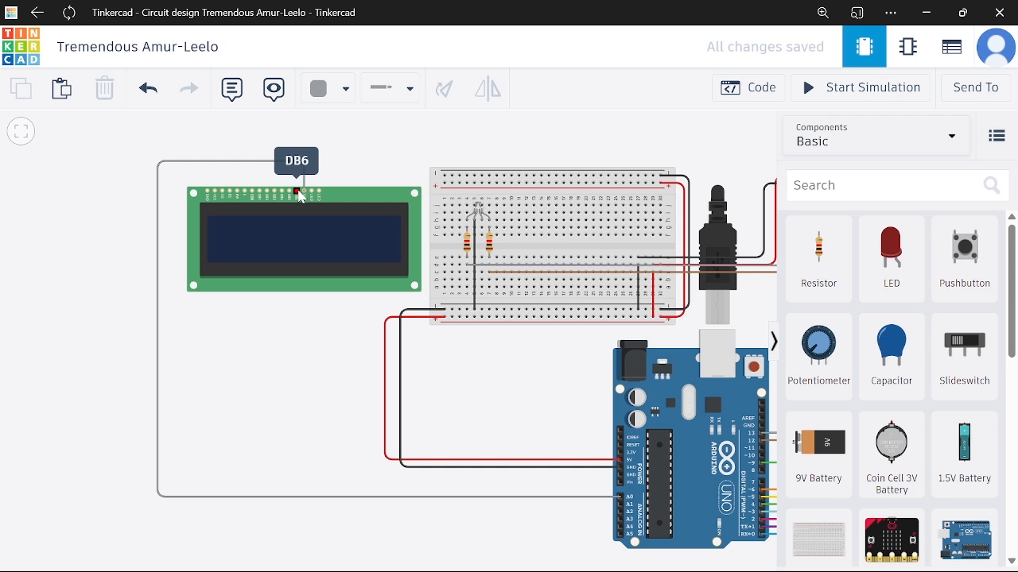
# Wire the LCD's DB6 pin to Arduino pin A1 outside the DB7 wire, and level the wire's lower run.
pyautogui.click(302, 195)
pyautogui.click(300, 151)
pyautogui.click(143, 152)
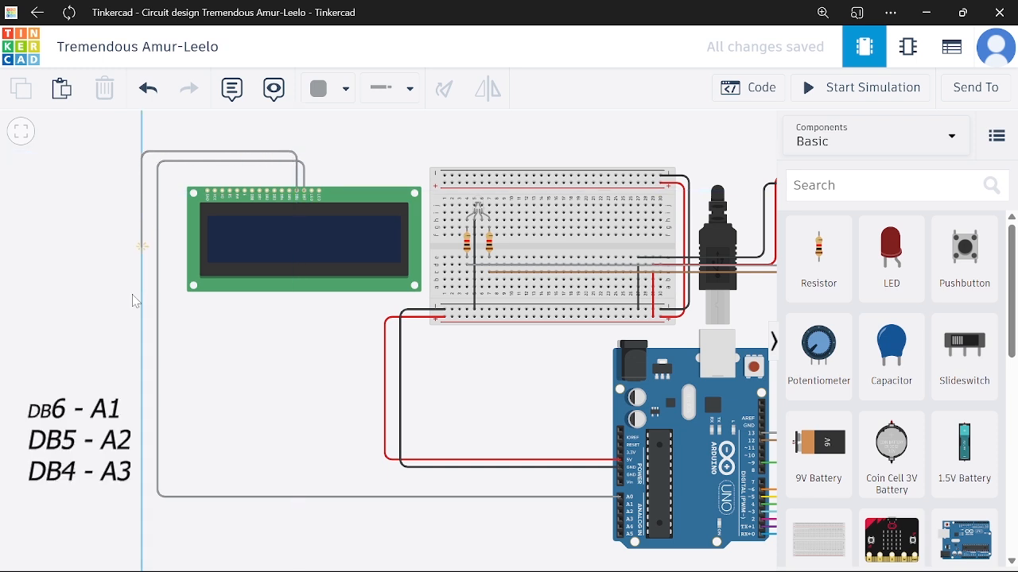
pyautogui.click(142, 509)
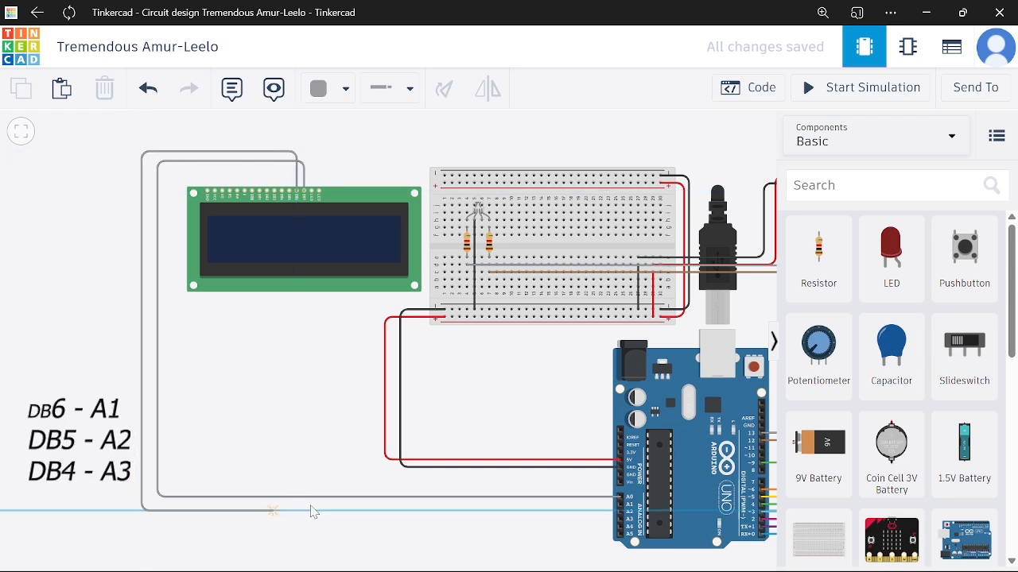
pyautogui.click(621, 505)
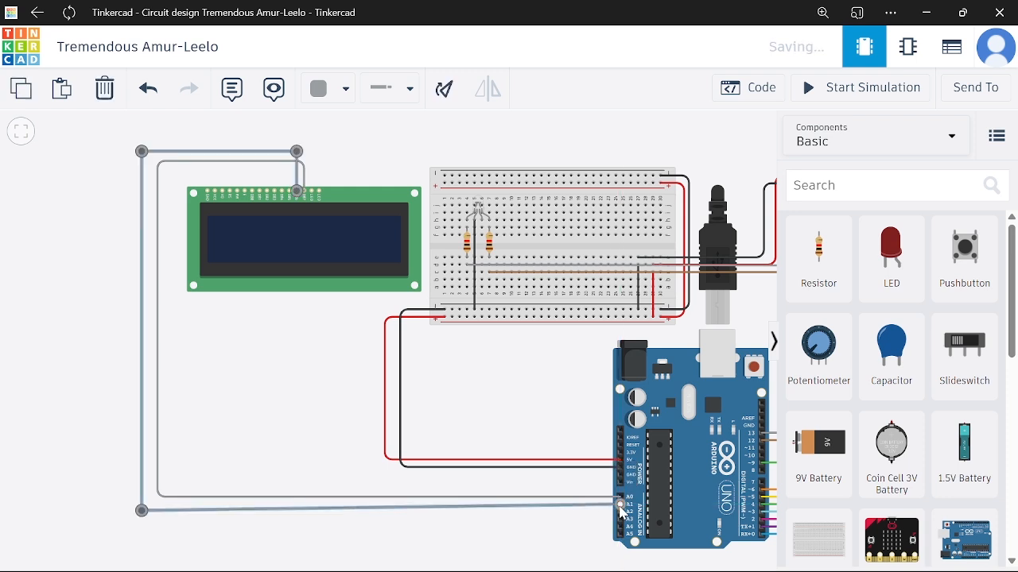
pyautogui.moveTo(143, 511); pyautogui.dragTo(143, 502)
pyautogui.click(118, 465)
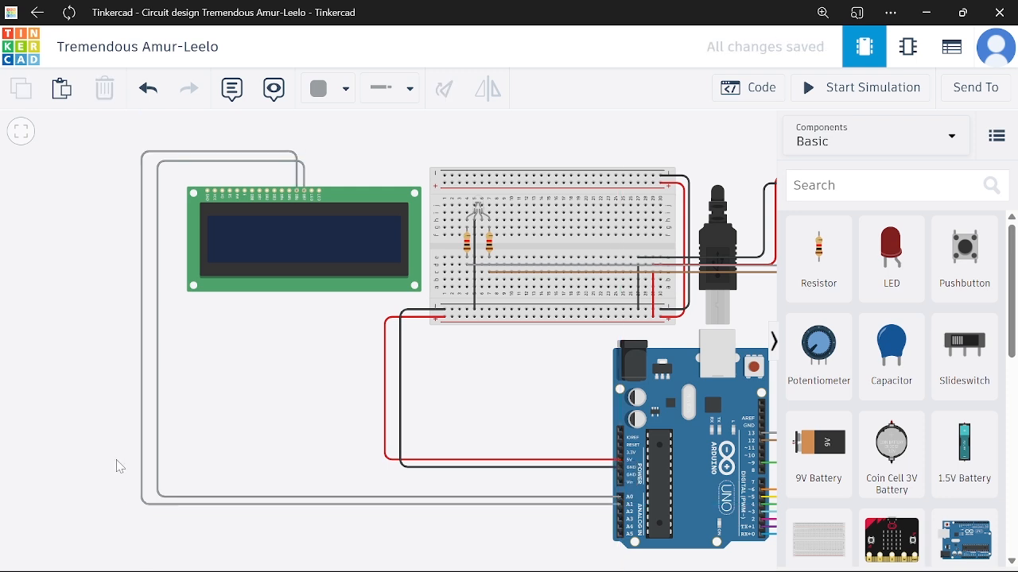
# Wire the LCD's DB5 pin to Arduino pin A2 outside the DB6 wire, and pull the wire's outer corners inward.
pyautogui.click(296, 195)
pyautogui.click(290, 139)
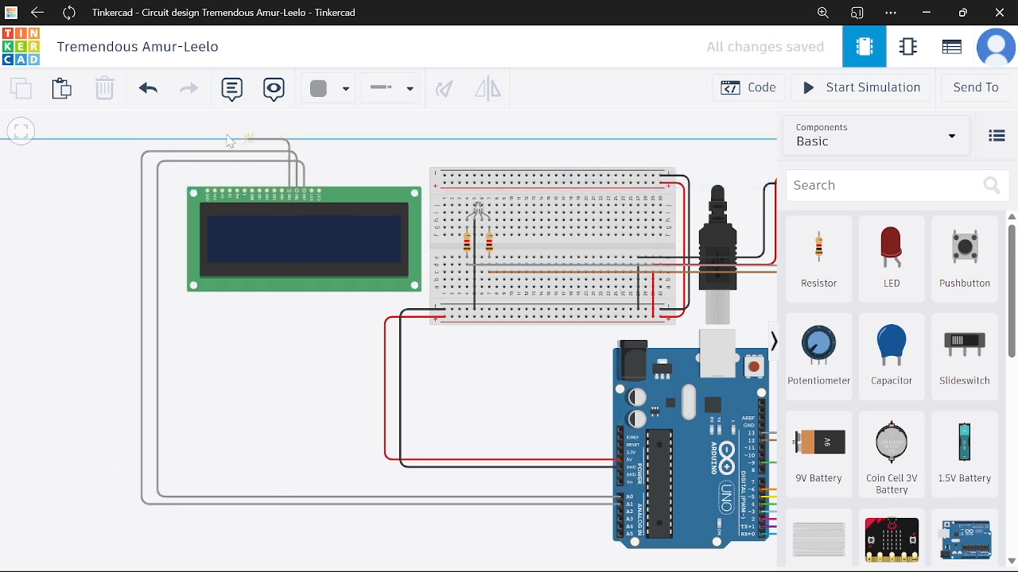
pyautogui.click(127, 140)
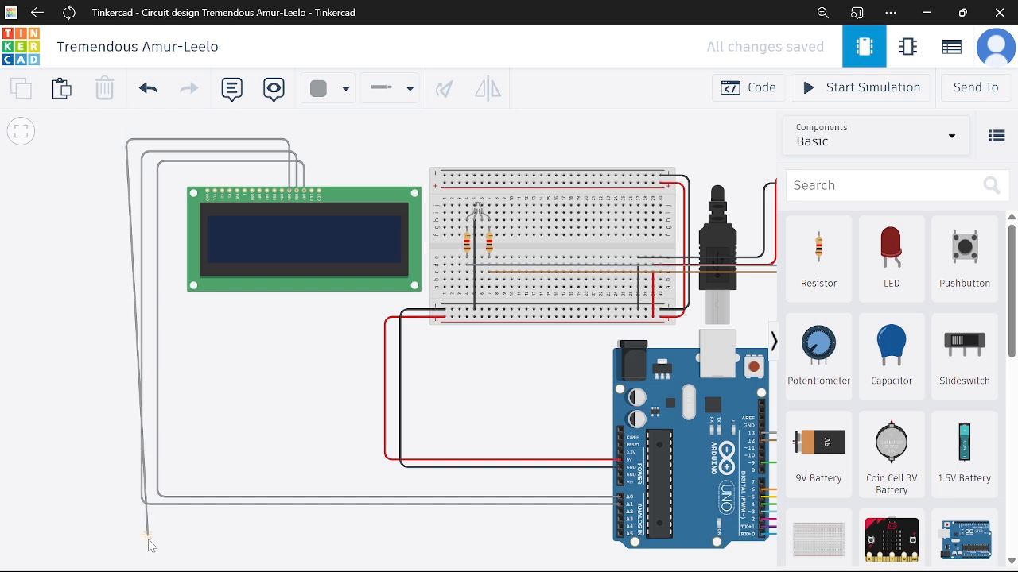
pyautogui.click(127, 507)
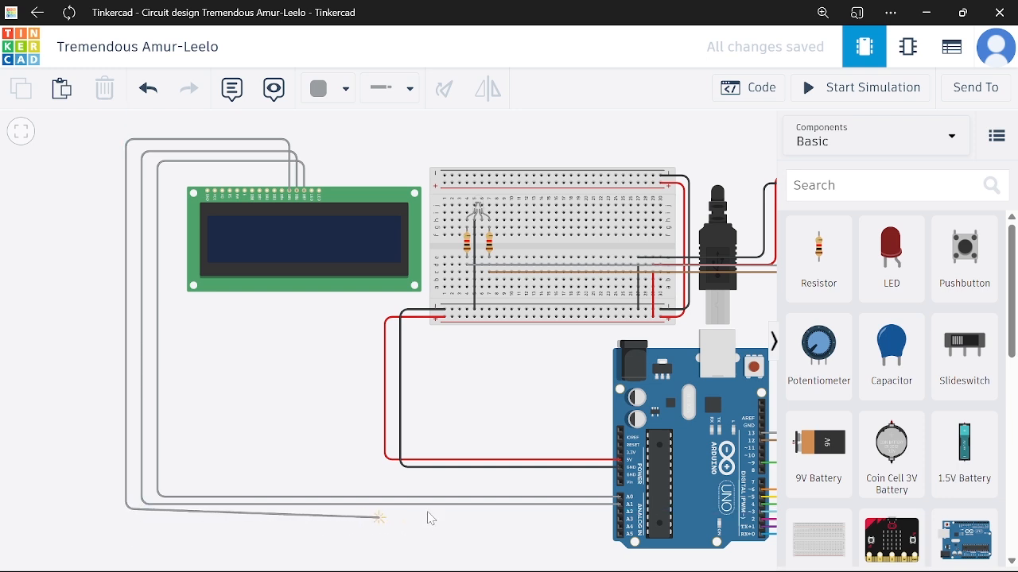
pyautogui.click(620, 511)
pyautogui.moveTo(127, 508)
pyautogui.mouseDown()
pyautogui.moveTo(129, 518)
pyautogui.moveTo(138, 512)
pyautogui.mouseUp()
pyautogui.moveTo(128, 140); pyautogui.dragTo(136, 140)
# Wire the LCD's DB4 pin to Arduino pin A3, routing the wire around the outside of the DB5 wire.
pyautogui.click(246, 127)
pyautogui.click(281, 191)
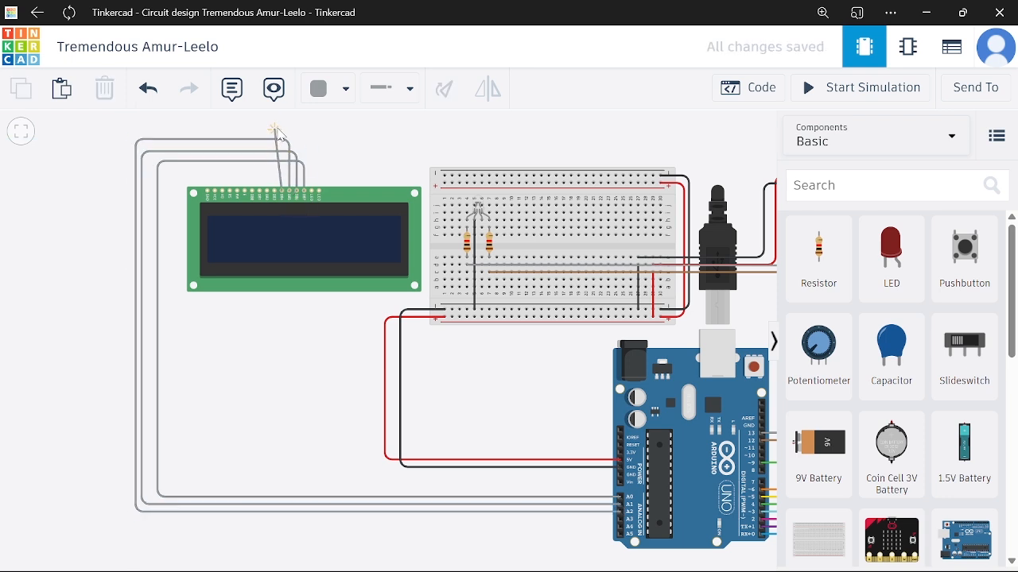
pyautogui.click(124, 126)
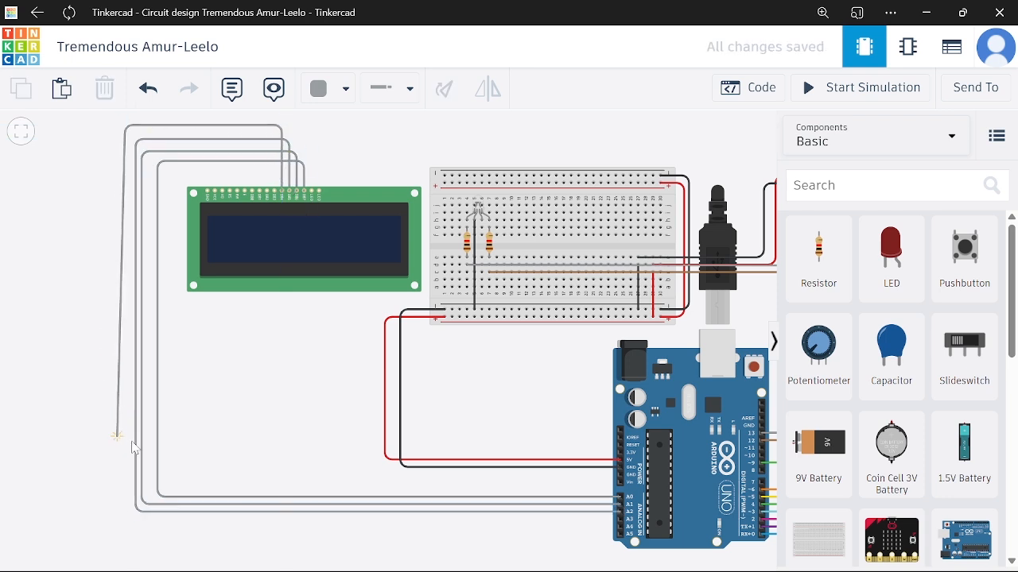
pyautogui.click(125, 521)
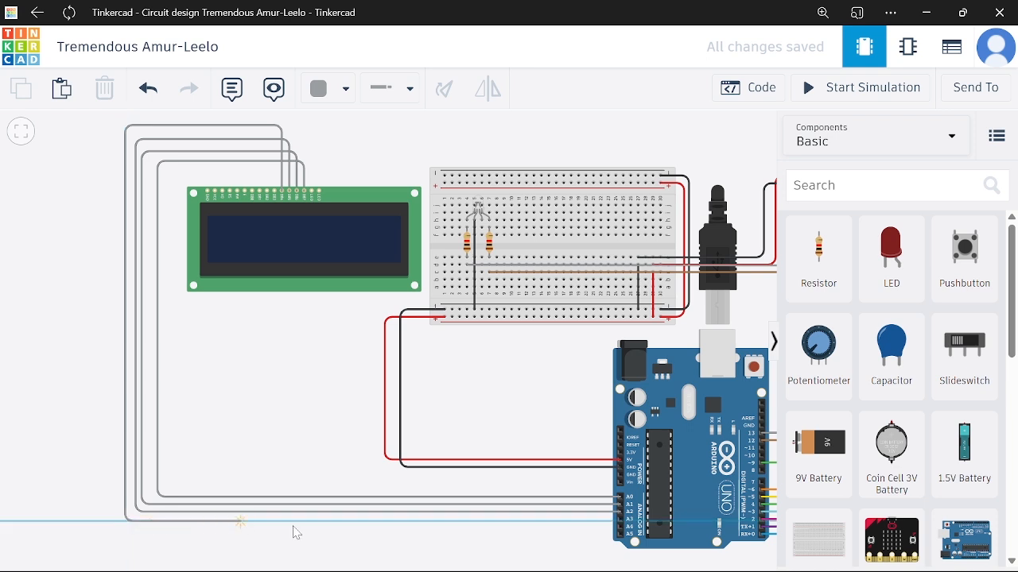
pyautogui.click(619, 519)
pyautogui.click(984, 390)
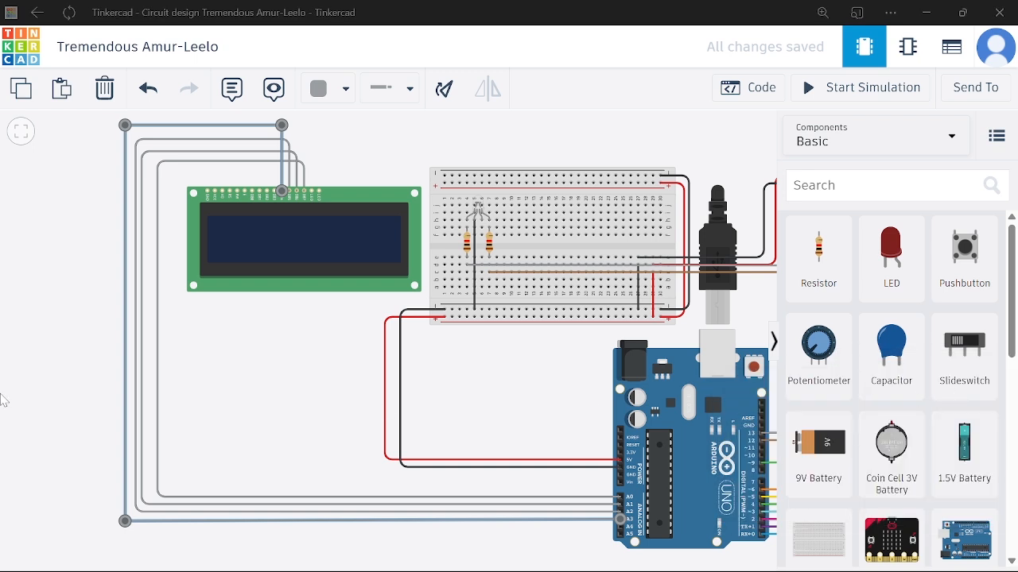
pyautogui.click(75, 348)
pyautogui.click(983, 341)
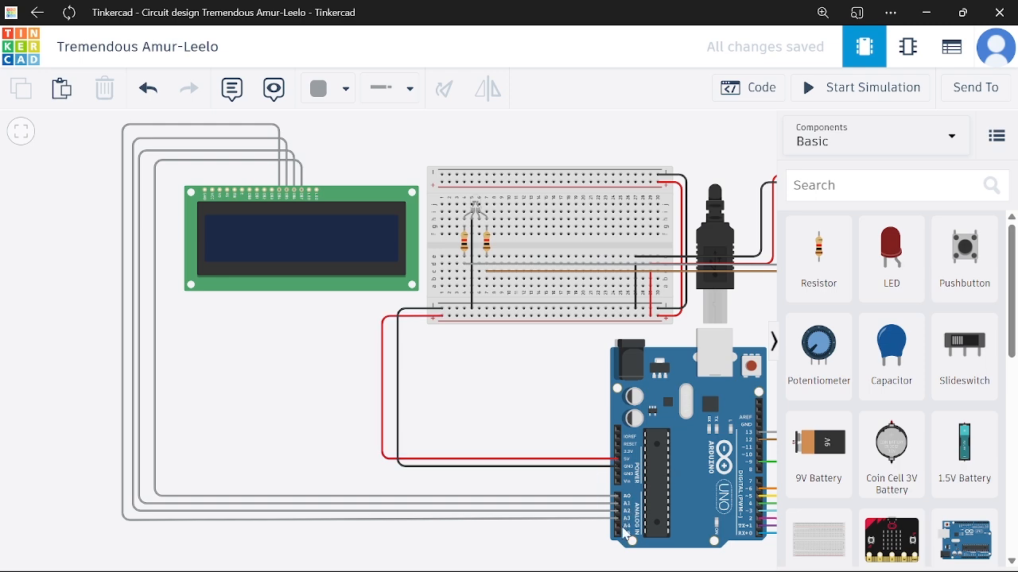
pyautogui.scroll(1, 274, 204)
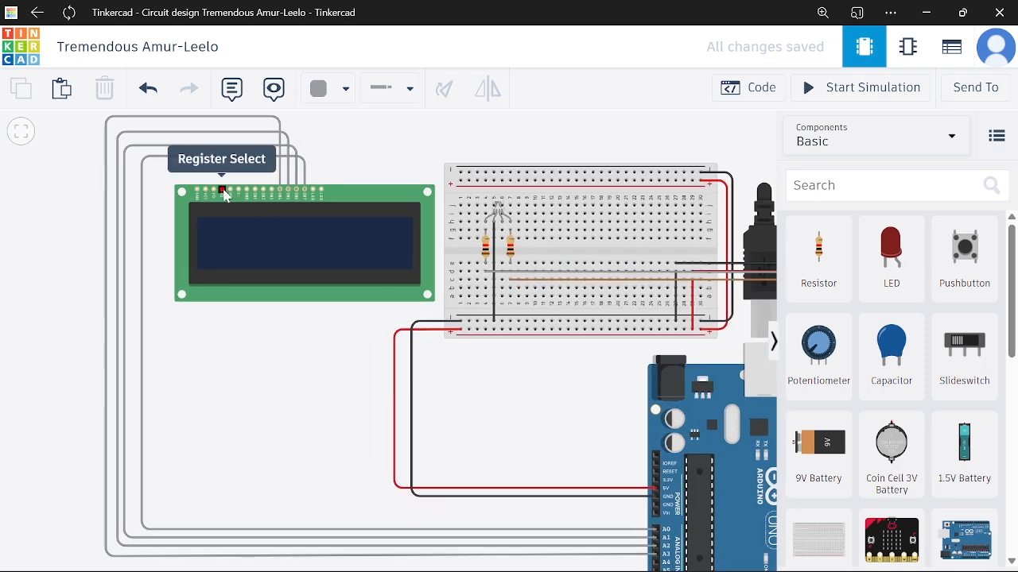
pyautogui.scroll(2, 139, 212)
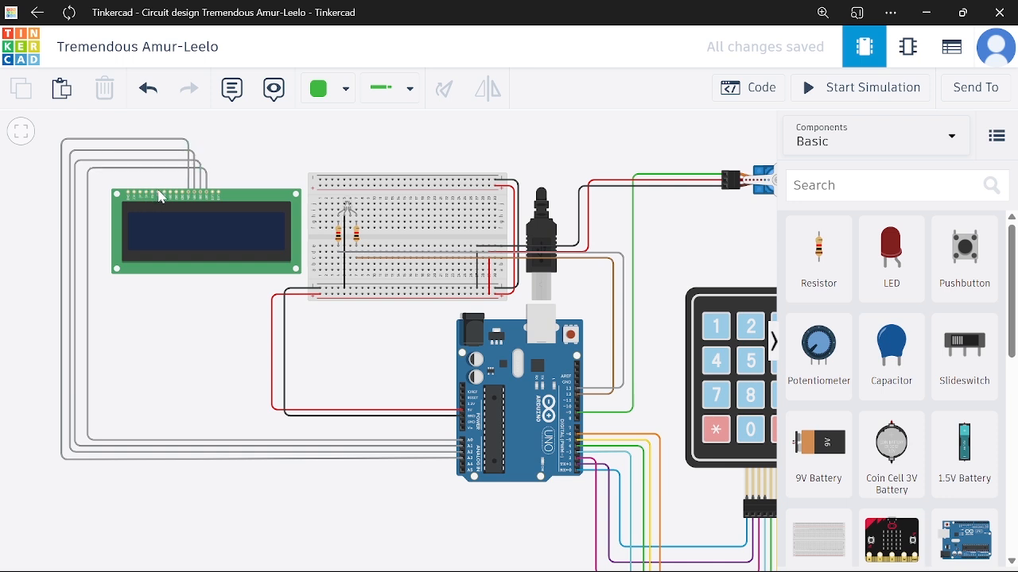
pyautogui.click(146, 192)
pyautogui.press('Escape')
pyautogui.scroll(3, 60, 261)
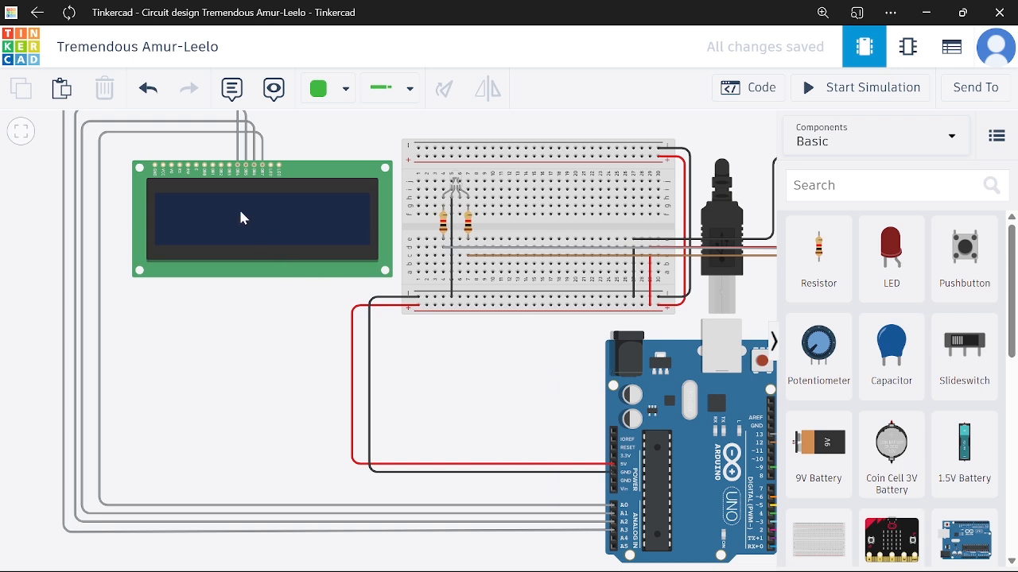
pyautogui.click(183, 168)
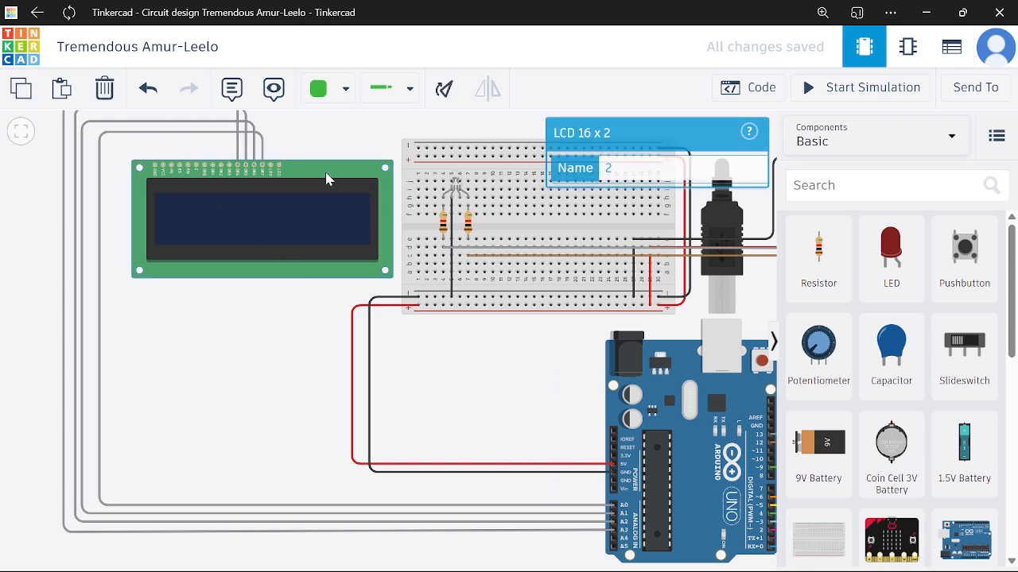
pyautogui.click(238, 331)
# Wire the LCD's Register Select pin to Arduino pin A4 in green, routing it outside the grey data wires.
pyautogui.scroll(1, 291, 343)
pyautogui.scroll(-2, 286, 343)
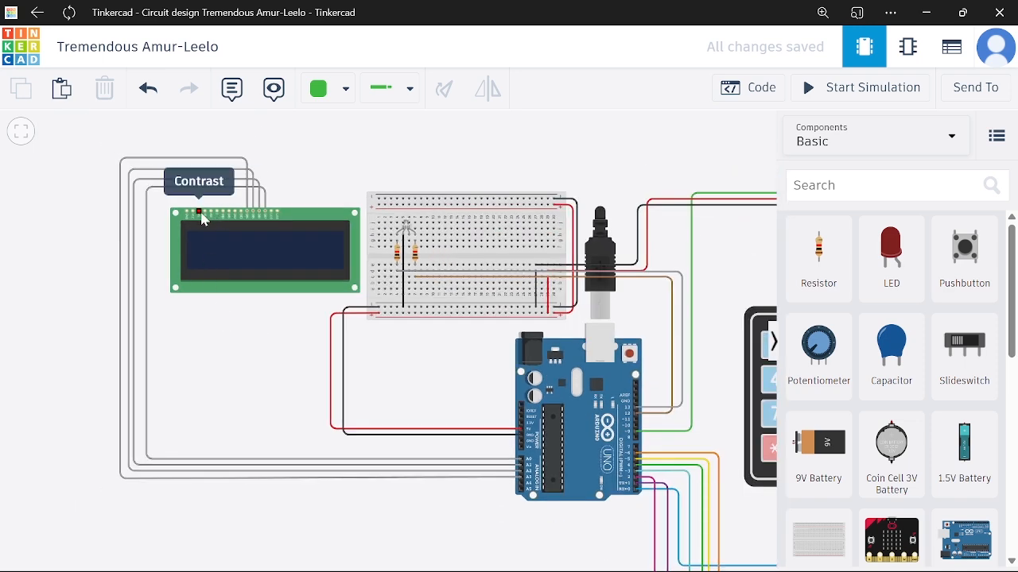
pyautogui.click(205, 213)
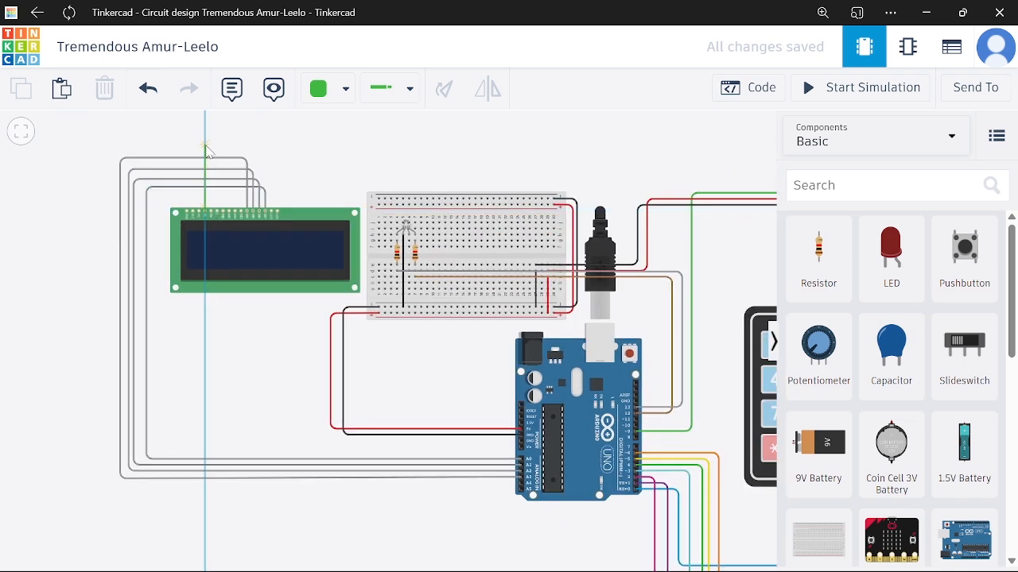
pyautogui.click(206, 145)
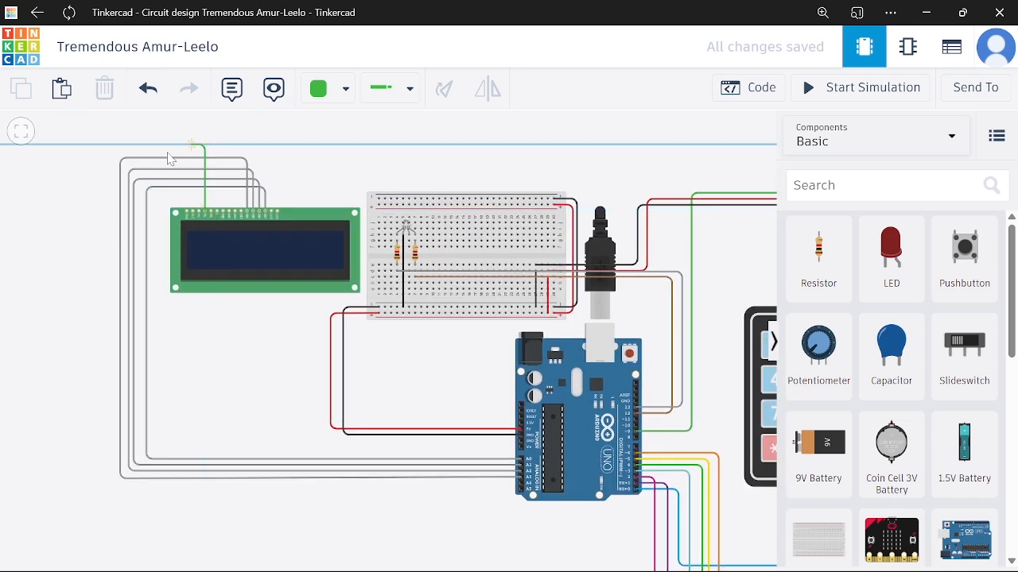
pyautogui.click(108, 145)
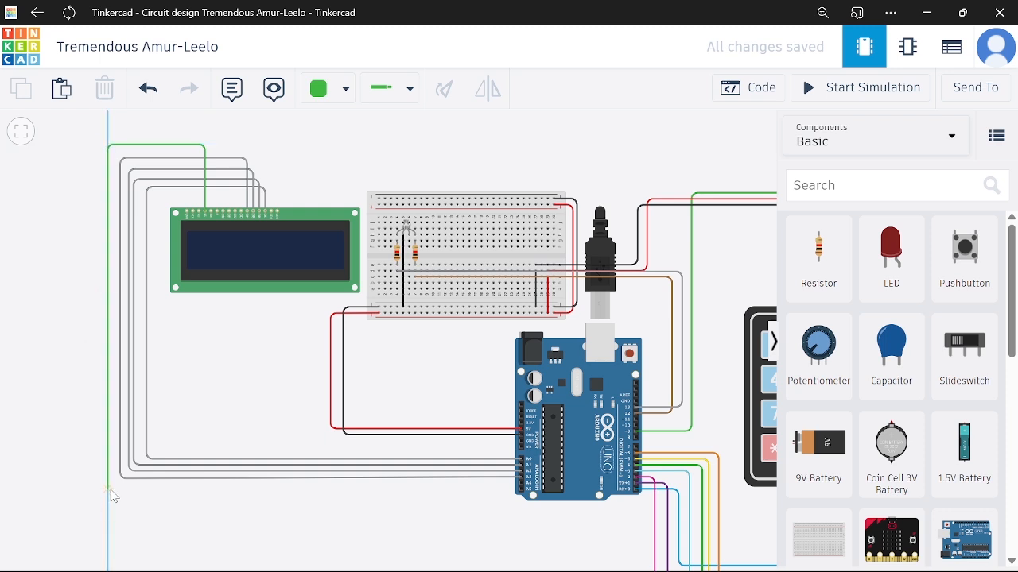
pyautogui.click(108, 483)
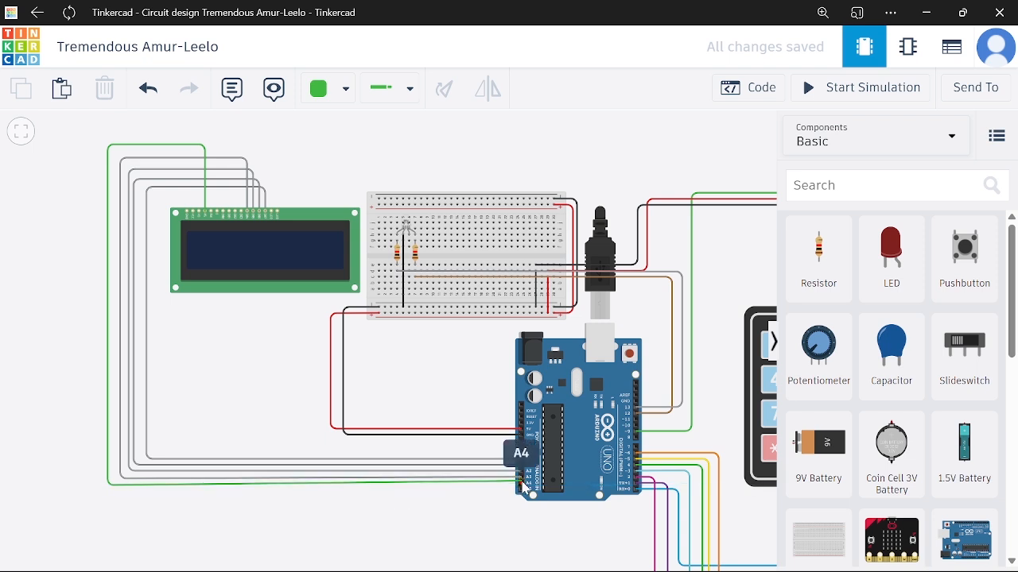
pyautogui.click(522, 484)
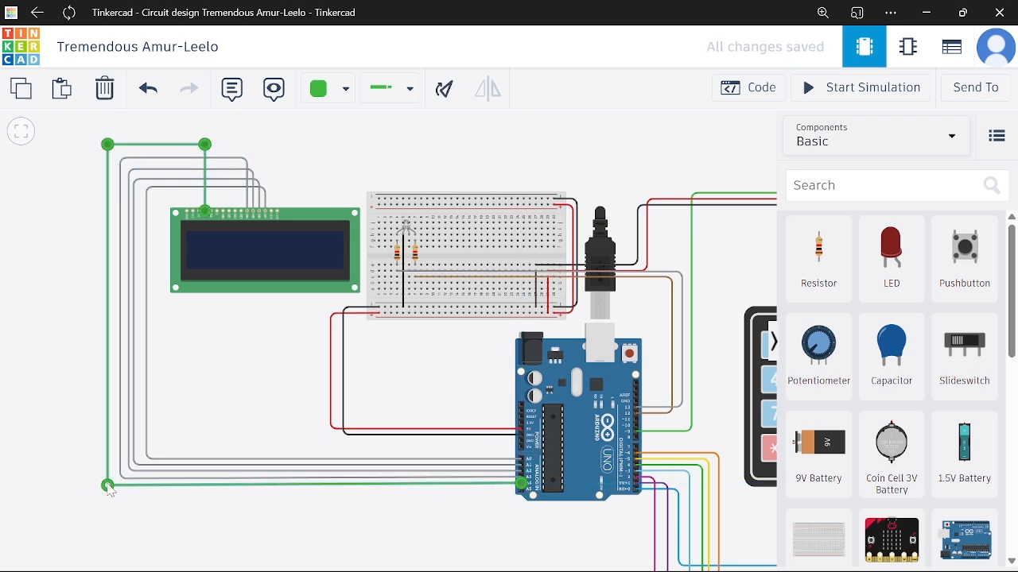
# Straighten the green Register Select wire and move its corners closer to the neighbouring grey wires.
pyautogui.moveTo(109, 486); pyautogui.dragTo(108, 483)
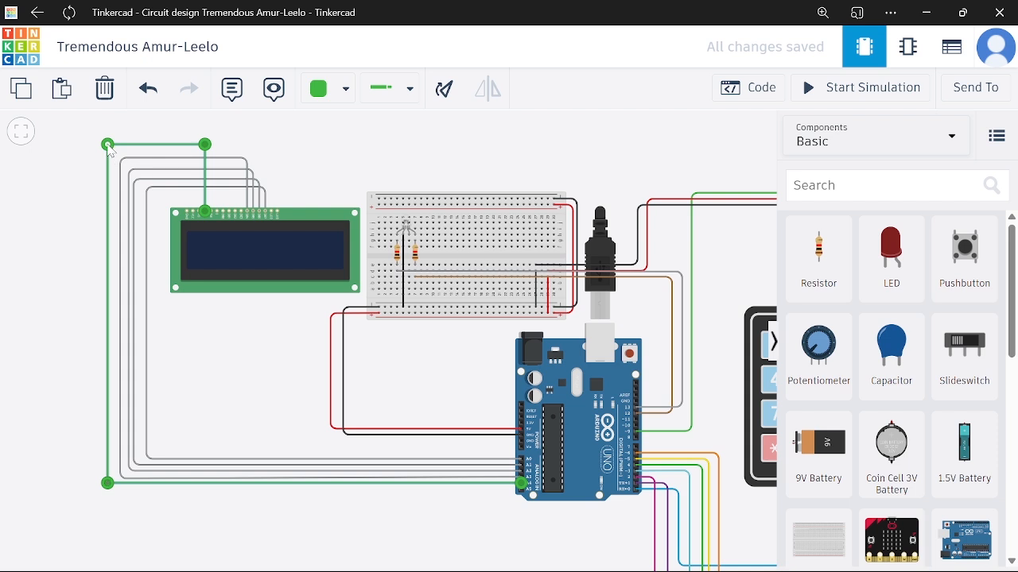
pyautogui.moveTo(110, 150); pyautogui.dragTo(114, 147)
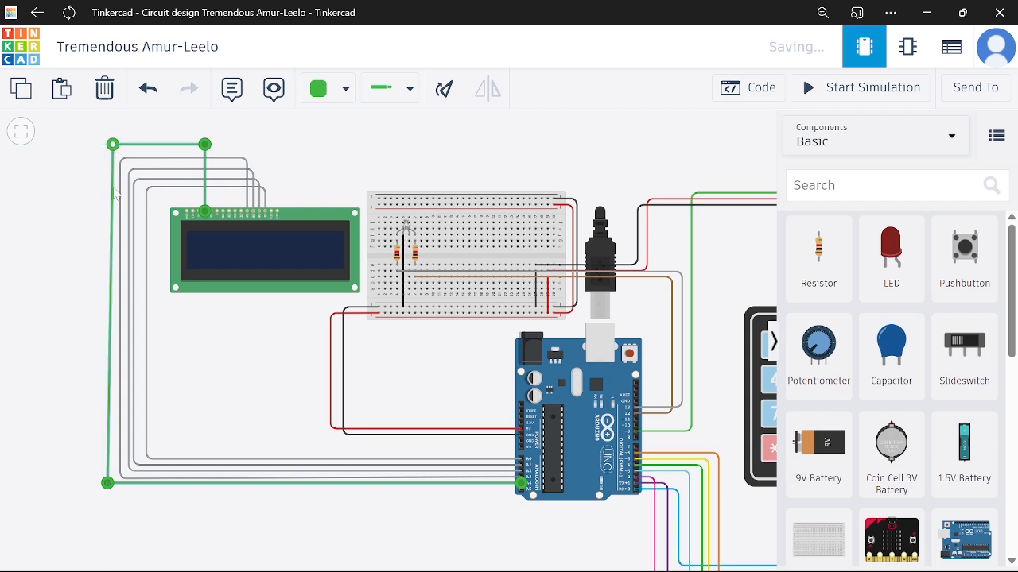
pyautogui.moveTo(109, 485); pyautogui.dragTo(113, 489)
pyautogui.moveTo(208, 148); pyautogui.dragTo(210, 155)
pyautogui.moveTo(113, 145); pyautogui.dragTo(113, 151)
pyautogui.click(199, 141)
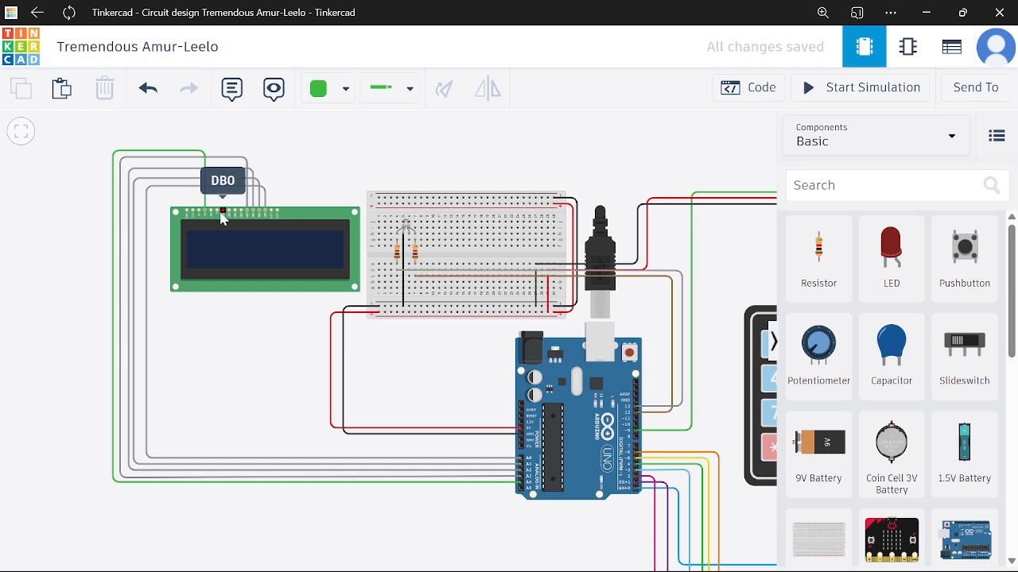
# Wire the LCD's E pin to Arduino pin A5 outside the Register Select wire, and align the wire's outer corners.
pyautogui.click(220, 212)
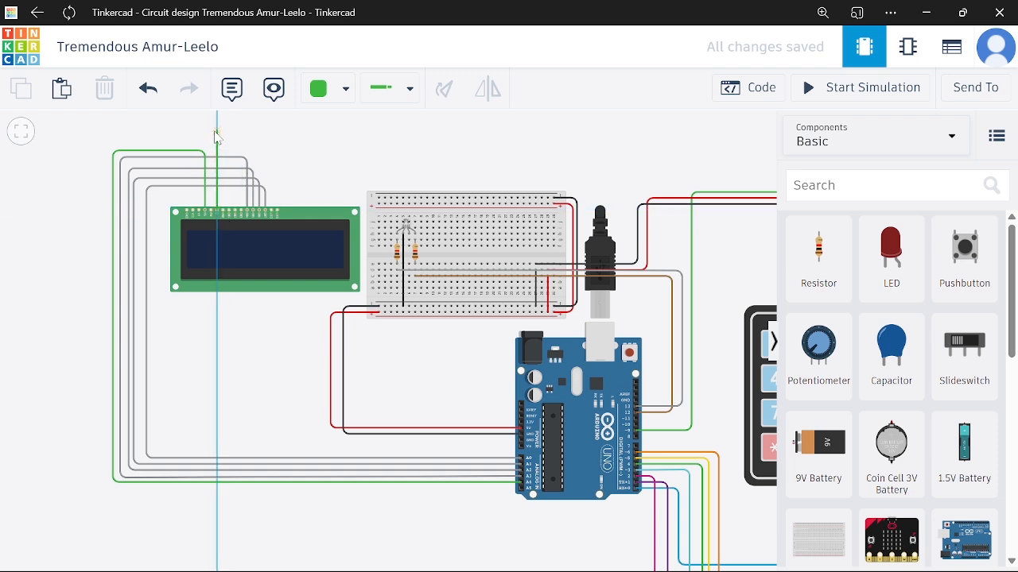
pyautogui.click(217, 131)
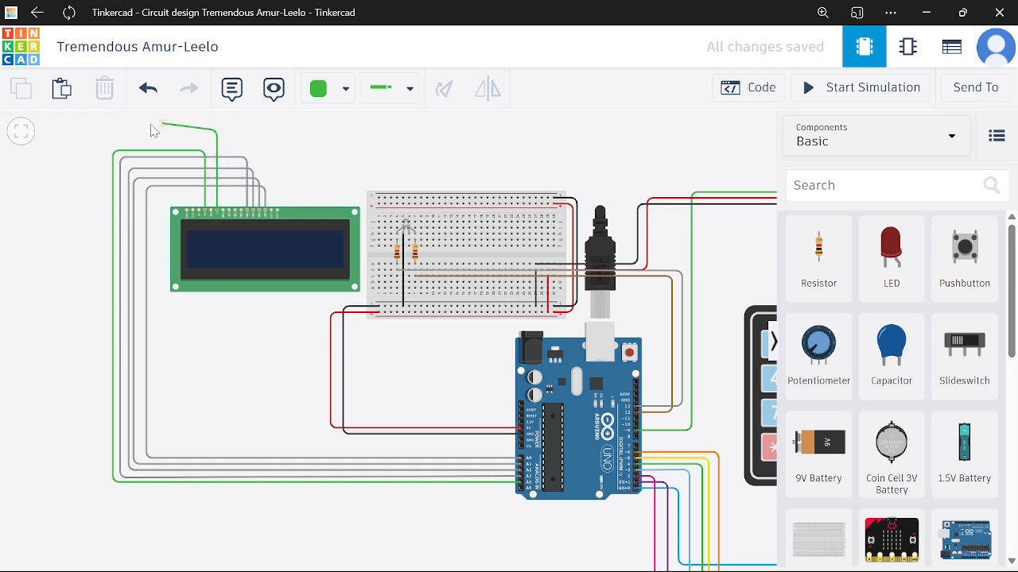
pyautogui.click(94, 131)
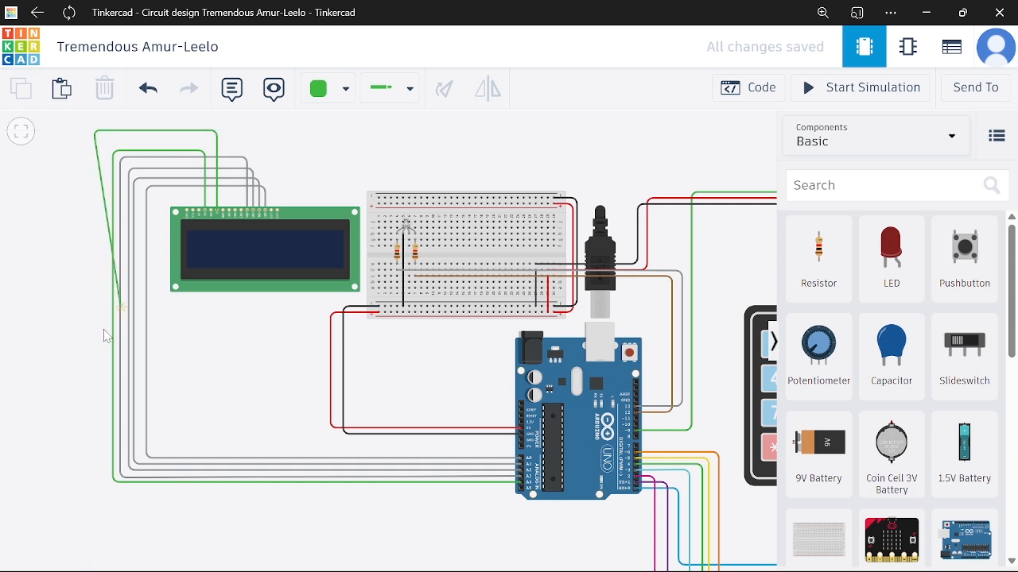
pyautogui.click(94, 498)
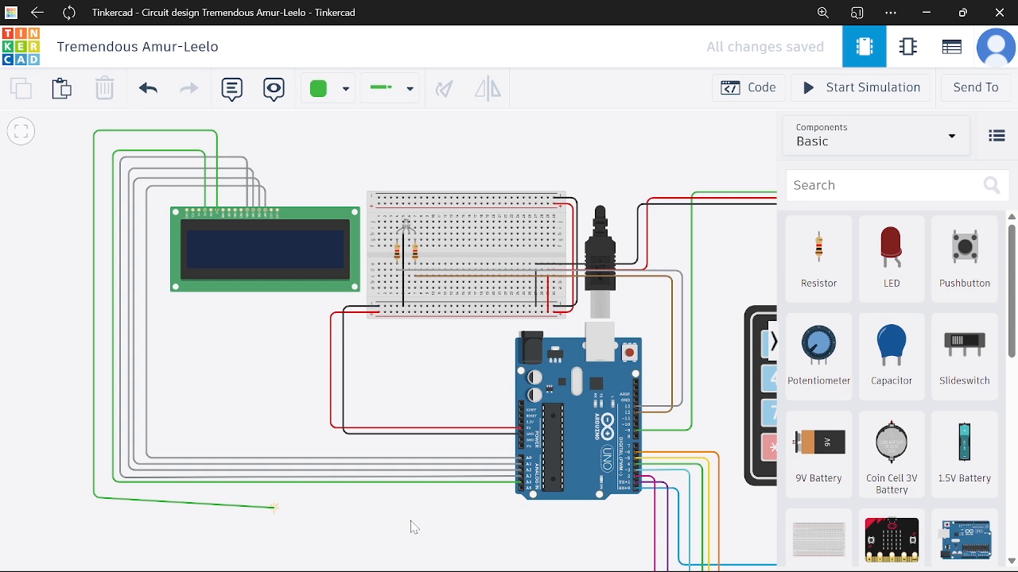
pyautogui.click(523, 496)
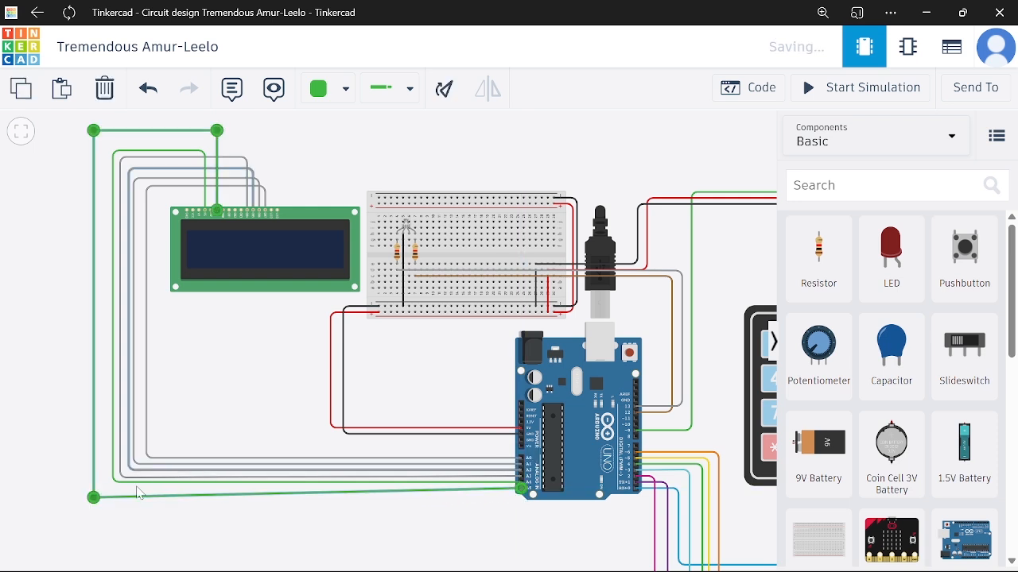
pyautogui.moveTo(94, 497); pyautogui.dragTo(103, 488)
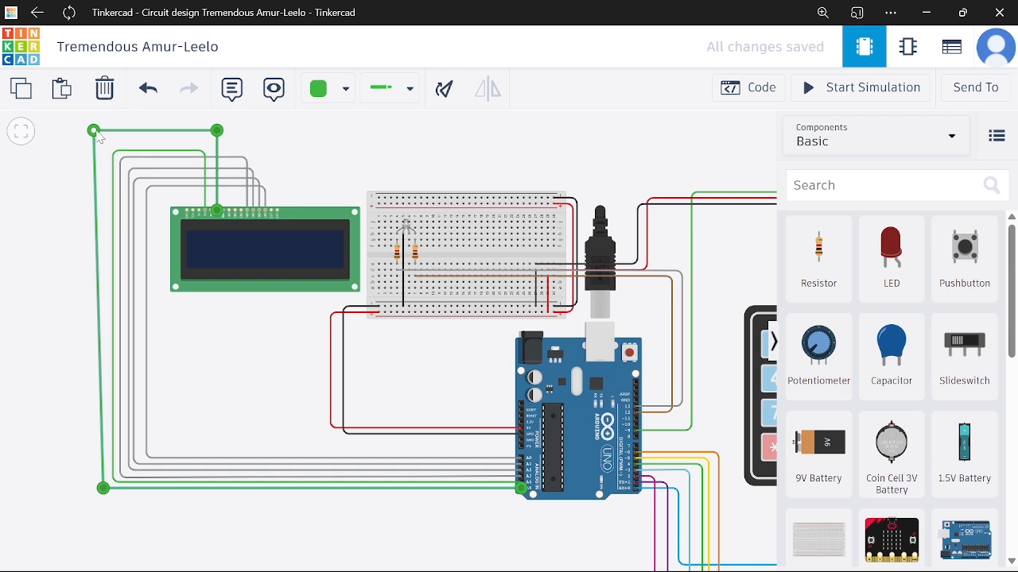
pyautogui.moveTo(95, 131)
pyautogui.mouseDown()
pyautogui.moveTo(119, 132)
pyautogui.moveTo(103, 130)
pyautogui.mouseUp()
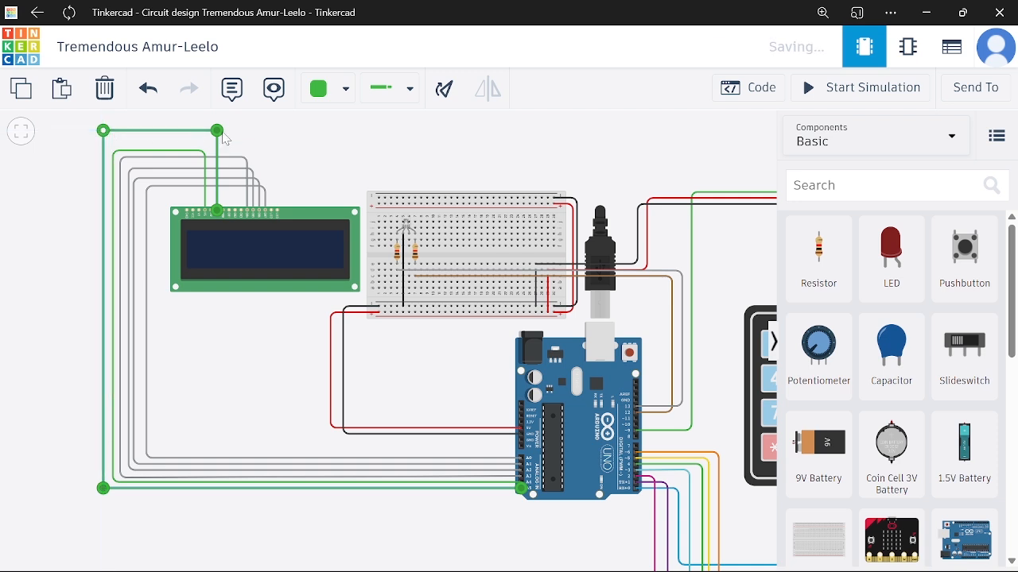
pyautogui.click(257, 136)
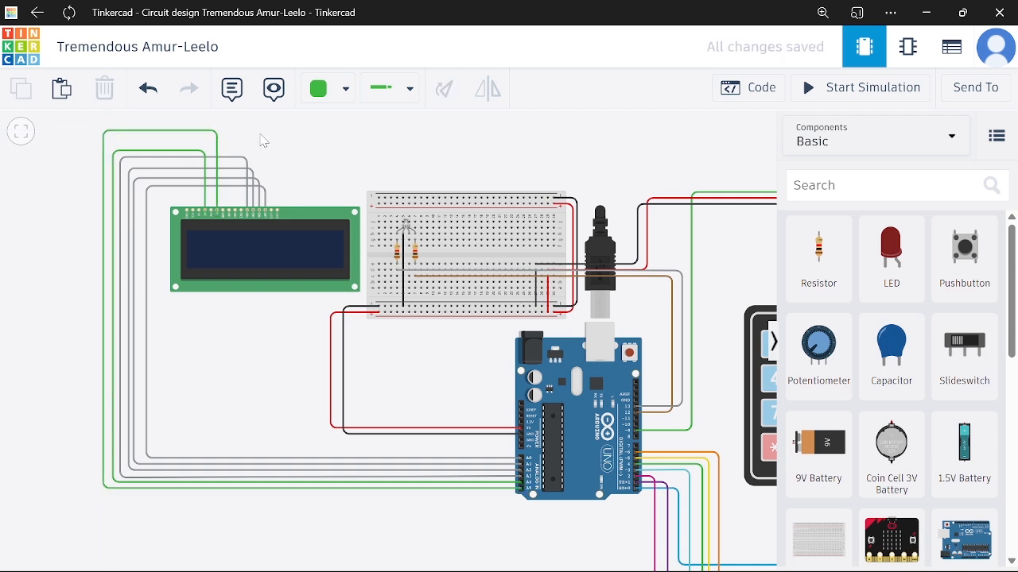
# Colour the wire between the LCD's Register Select pin and Arduino pin A4 turquoise.
pyautogui.scroll(2, 203, 357)
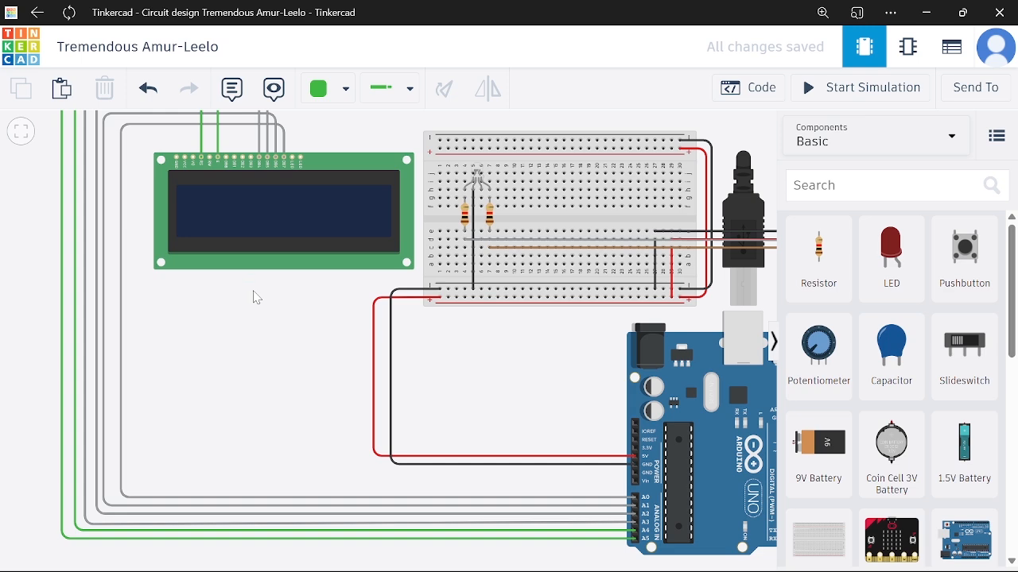
pyautogui.scroll(-2, 256, 298)
pyautogui.scroll(-1, 256, 297)
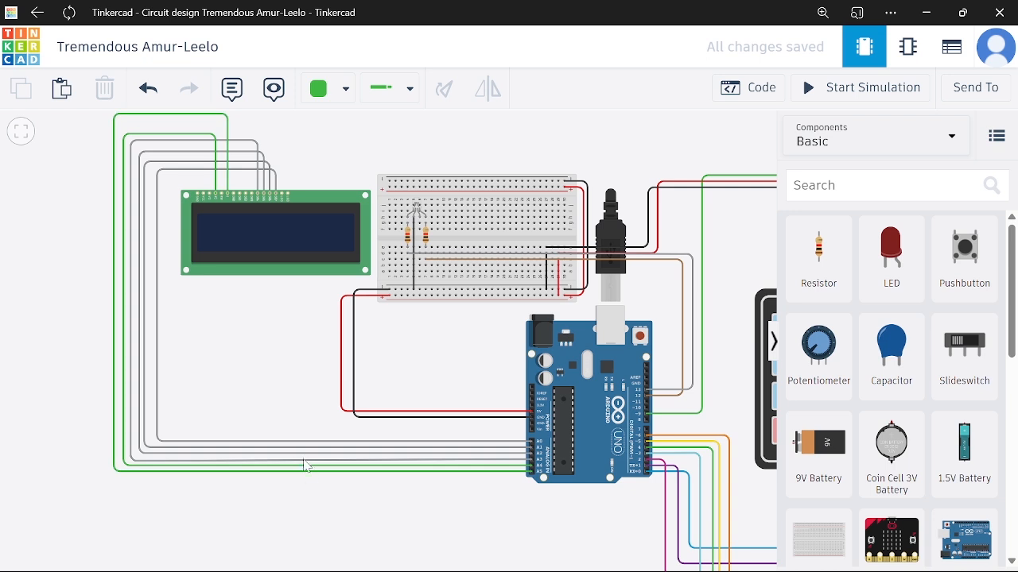
pyautogui.click(372, 466)
pyautogui.click(344, 88)
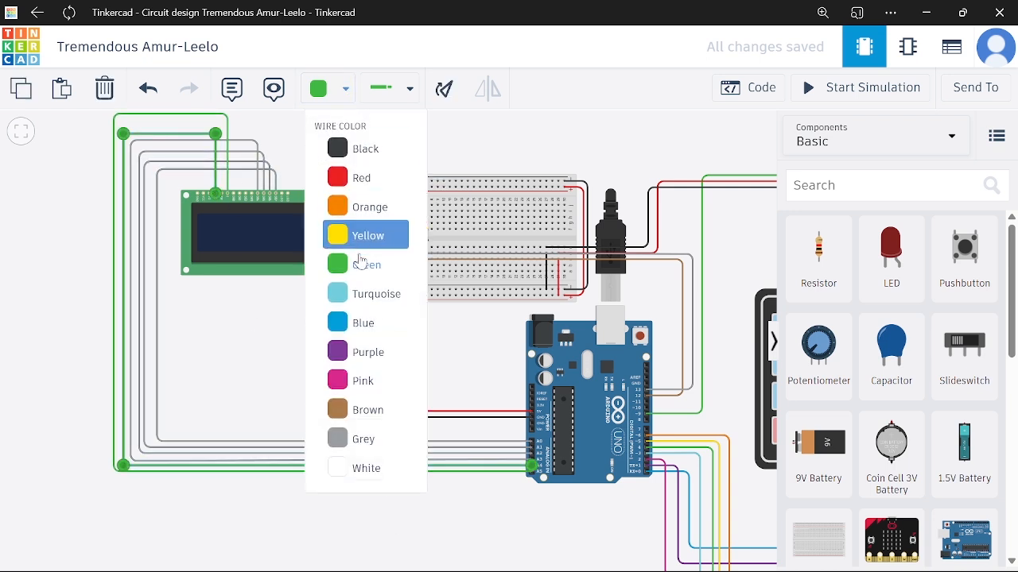
pyautogui.click(367, 294)
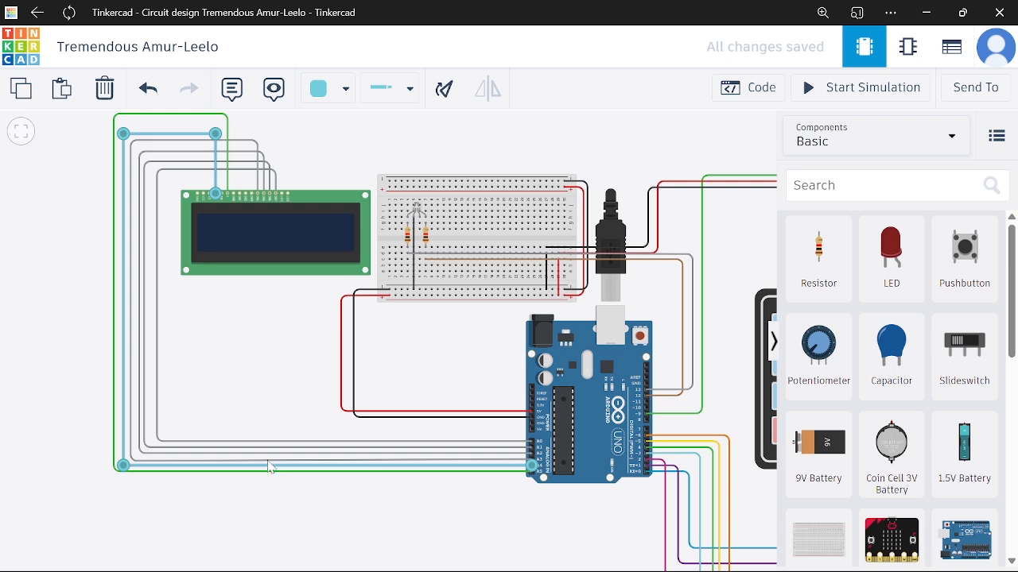
# Colour the wire between the LCD's DB4 pin and Arduino pin A3 blue.
pyautogui.click(271, 461)
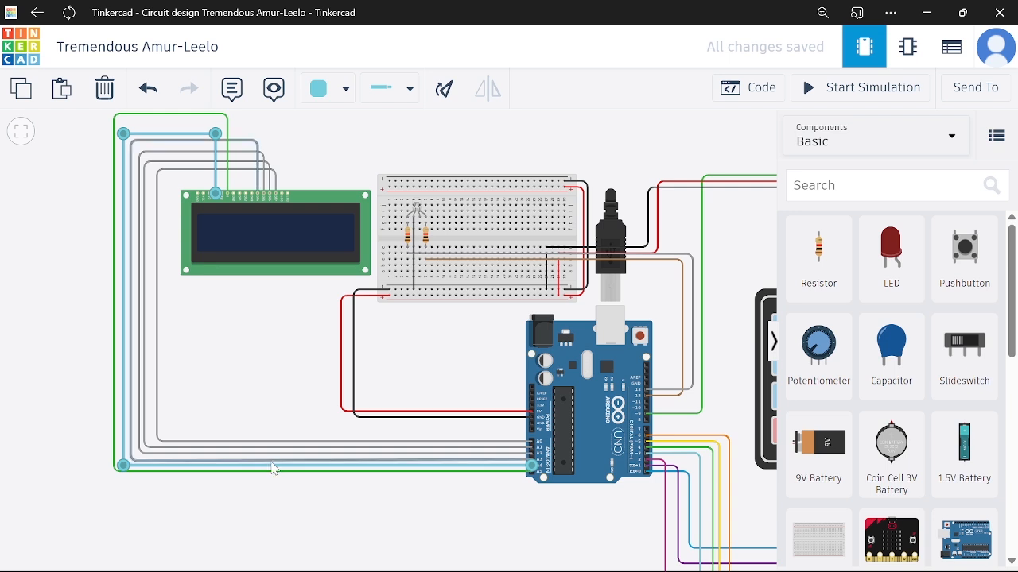
pyautogui.click(345, 89)
pyautogui.click(333, 320)
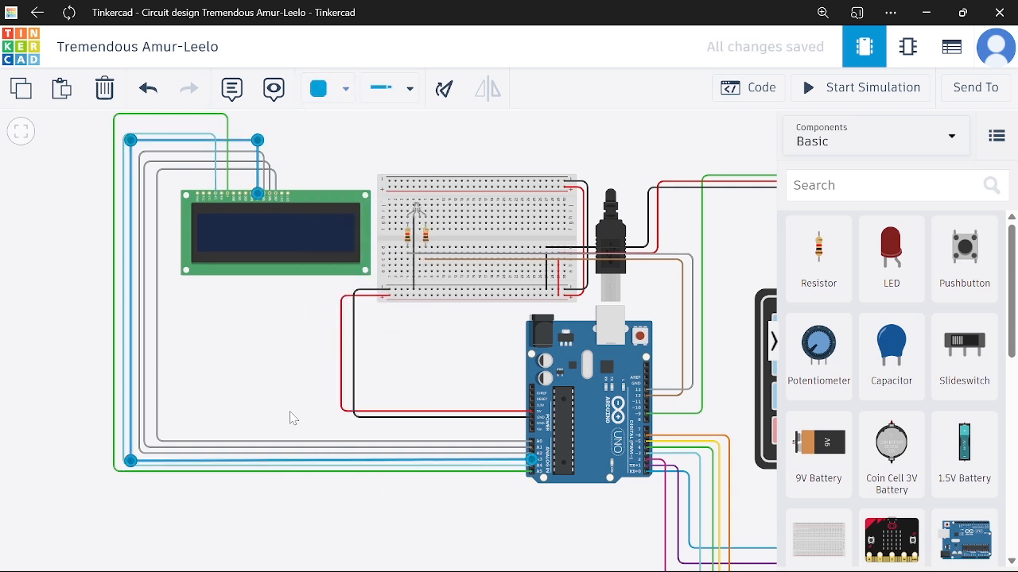
# Colour the wire between the LCD's DB5 pin and Arduino pin A2 purple.
pyautogui.click(271, 455)
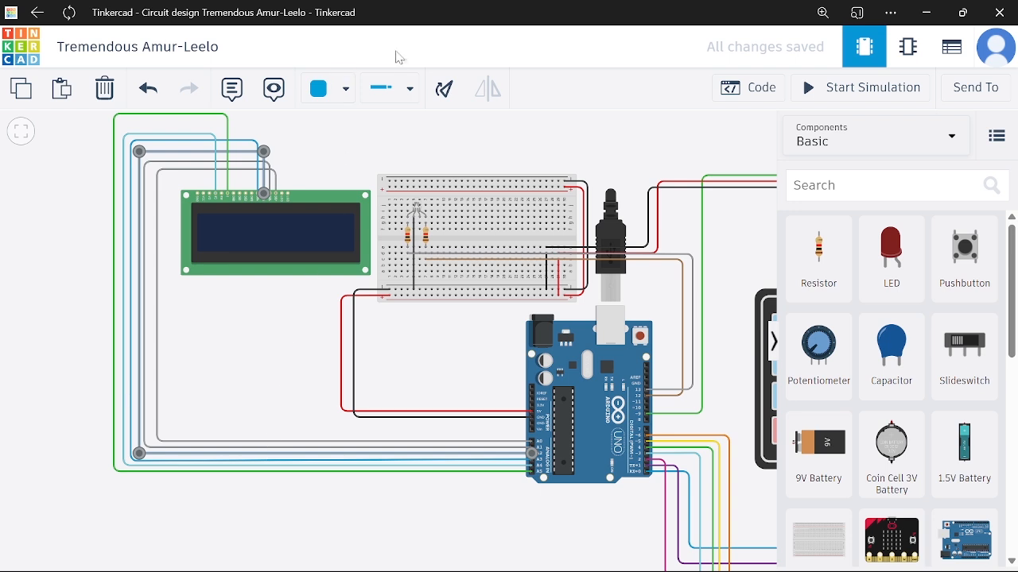
pyautogui.click(346, 90)
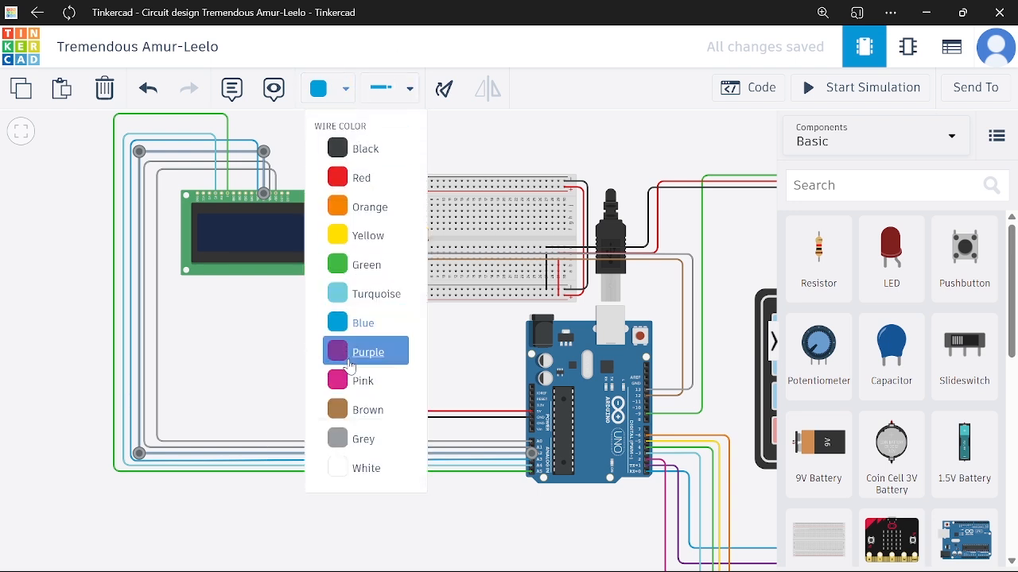
pyautogui.click(350, 352)
pyautogui.click(290, 455)
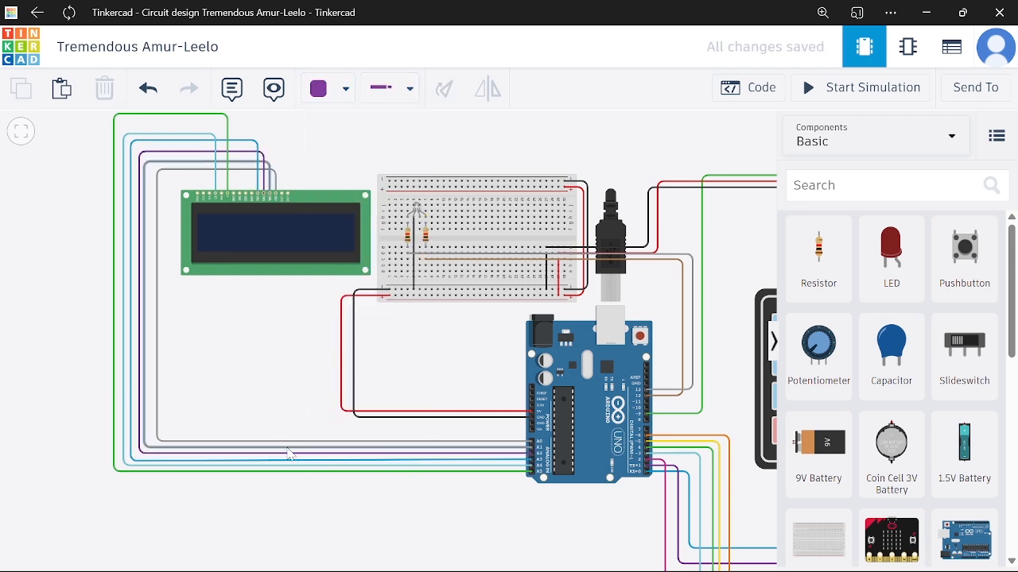
# Colour the wire between the LCD's DB6 pin and Arduino pin A1 orange.
pyautogui.click(291, 449)
pyautogui.click(345, 90)
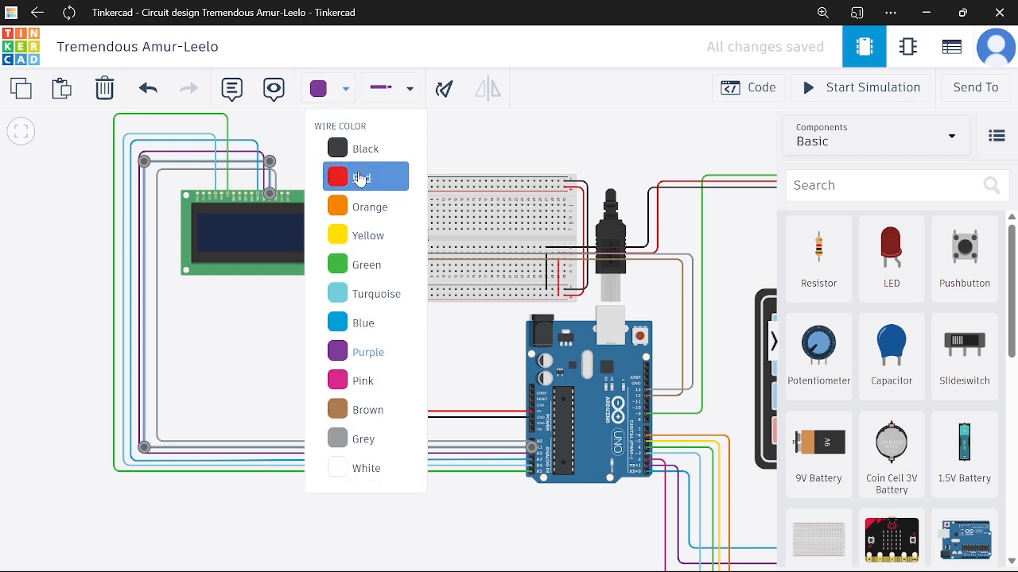
pyautogui.click(361, 207)
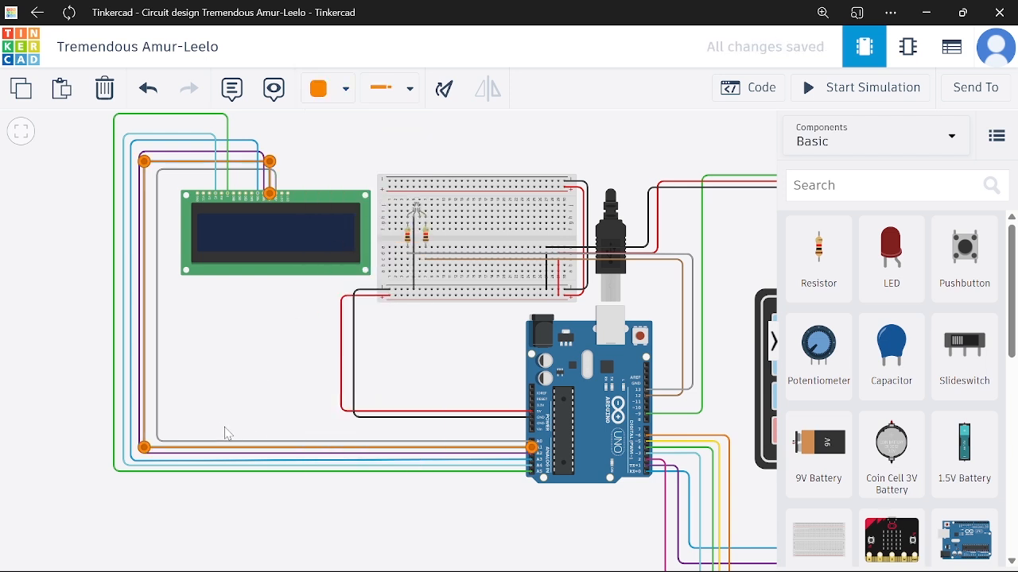
pyautogui.click(235, 390)
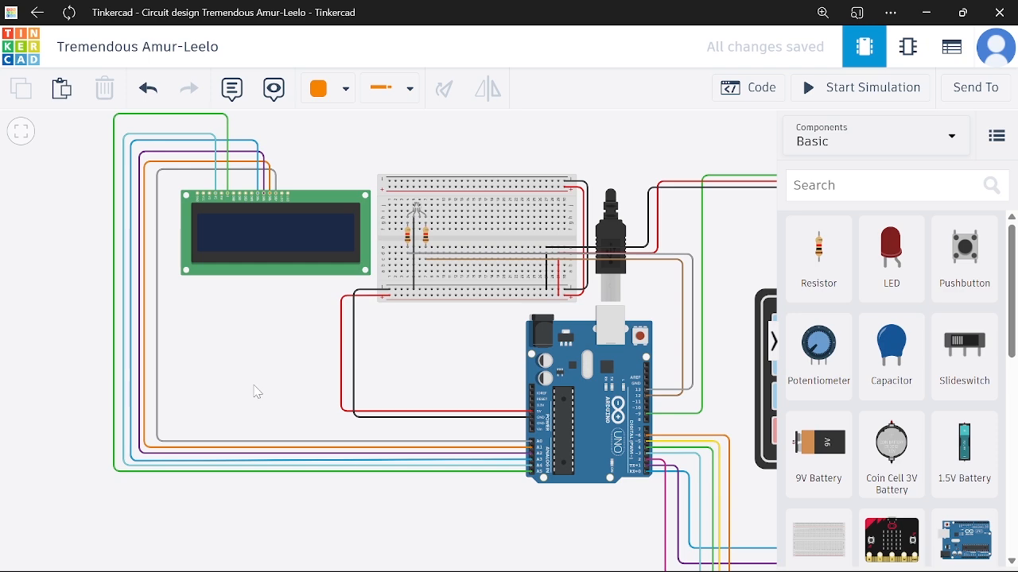
# Move the upper corners of the green wire from the LCD's E pin closer to the neighbouring turquoise wire.
pyautogui.scroll(-1, 251, 371)
pyautogui.scroll(-1, 251, 371)
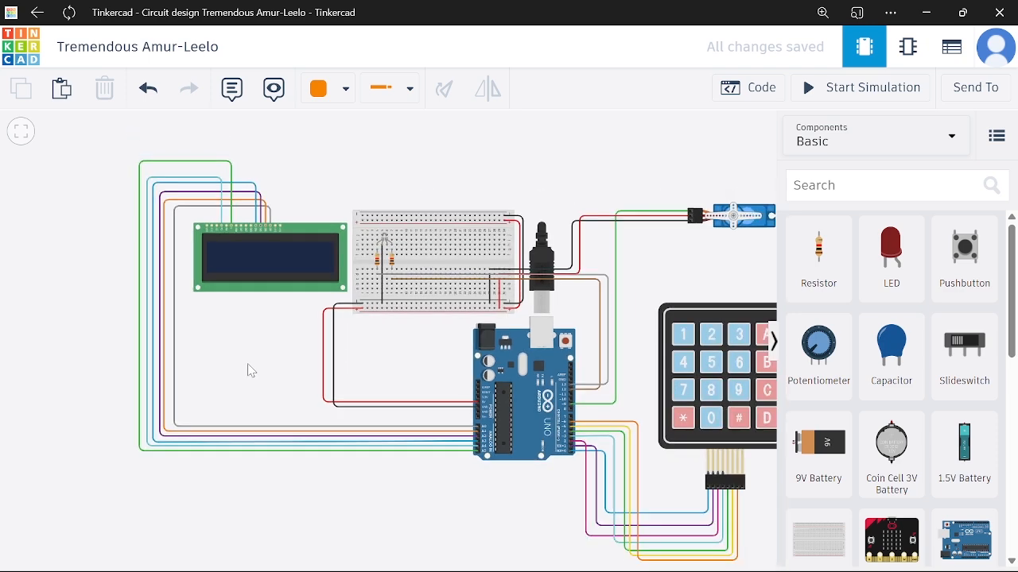
pyautogui.scroll(2, 251, 370)
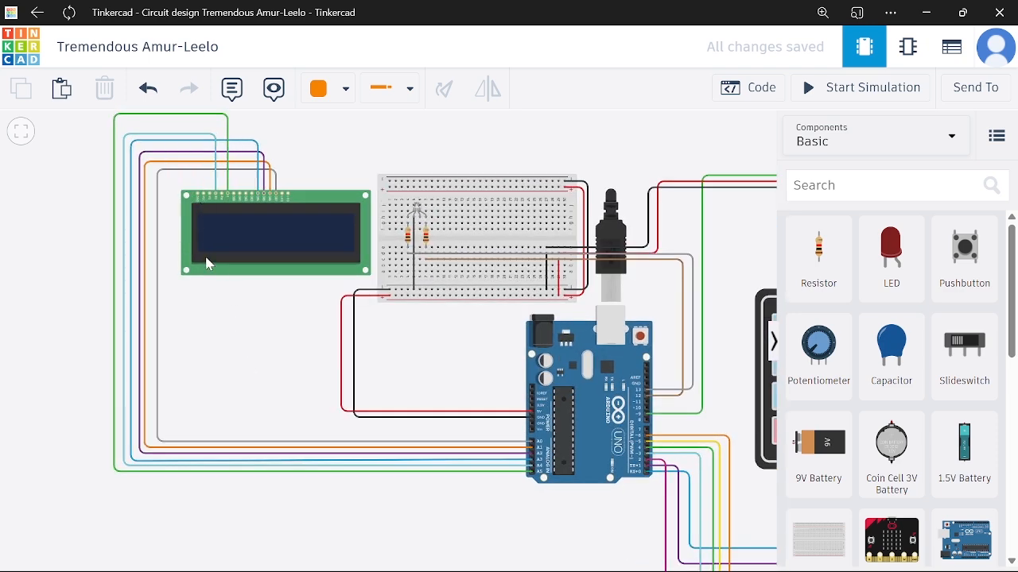
pyautogui.scroll(3, 212, 265)
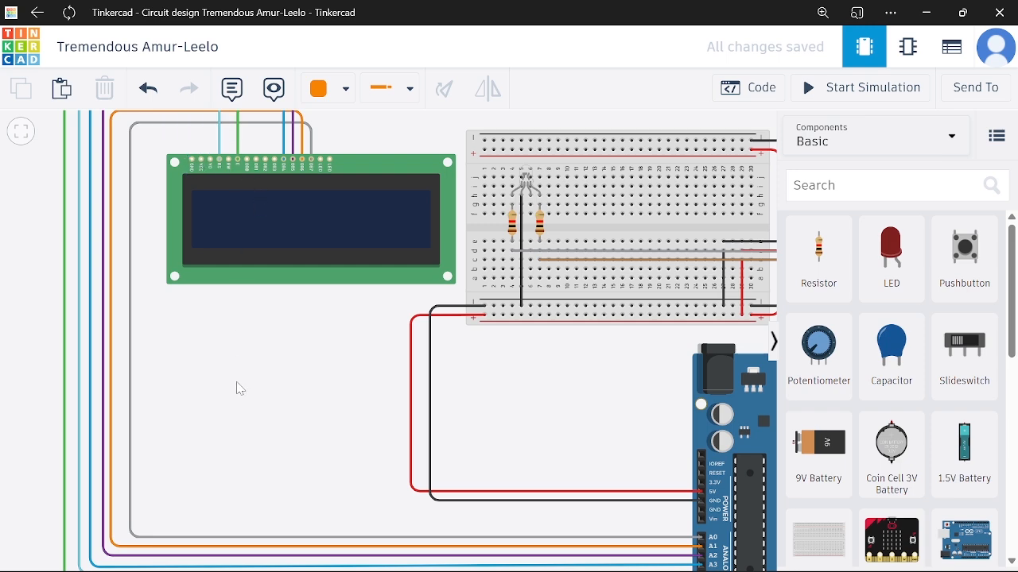
pyautogui.scroll(-3, 237, 378)
pyautogui.scroll(-1, 237, 378)
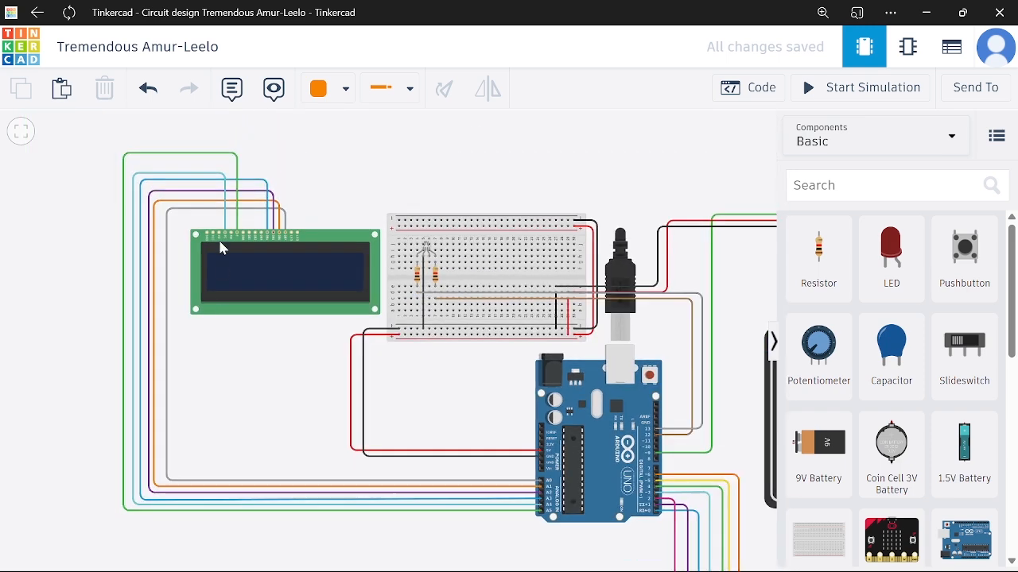
pyautogui.click(216, 153)
pyautogui.moveTo(236, 149); pyautogui.dragTo(241, 179)
pyautogui.click(232, 166)
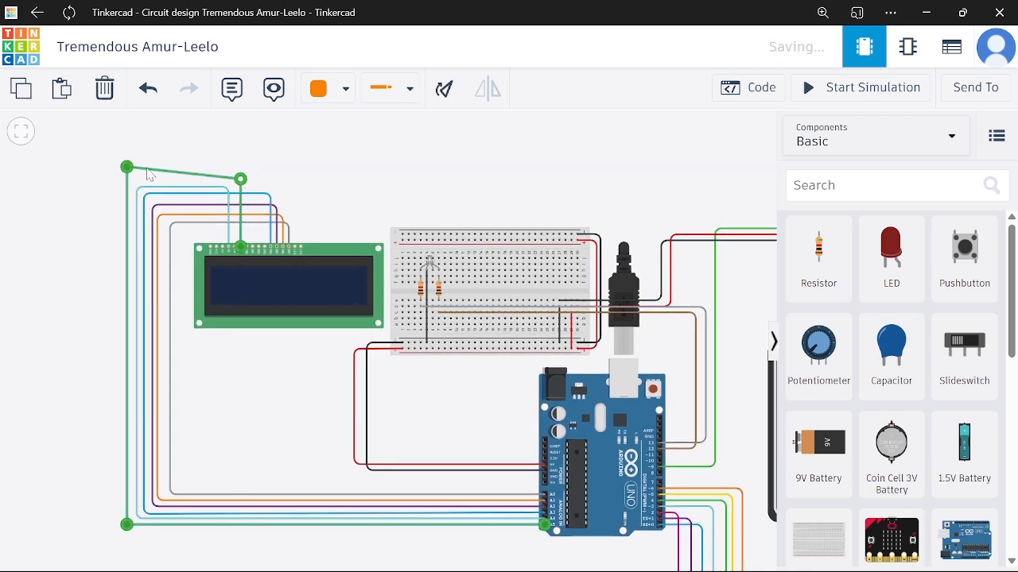
pyautogui.moveTo(132, 171); pyautogui.dragTo(134, 185)
pyautogui.click(201, 163)
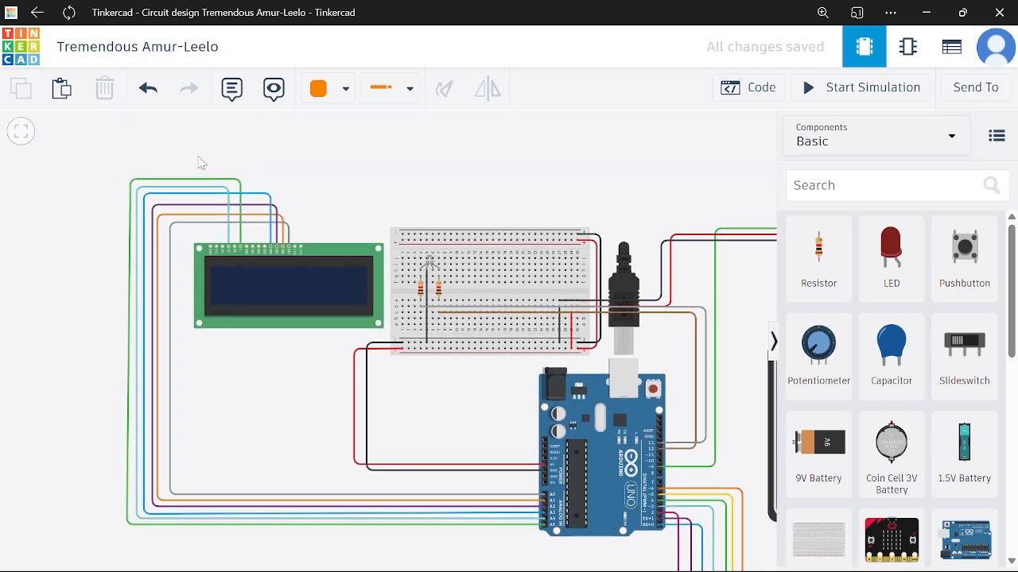
# Wire the LCD's VCC pin over the other wires to the first hole of the breadboard's upper positive rail.
pyautogui.click(216, 248)
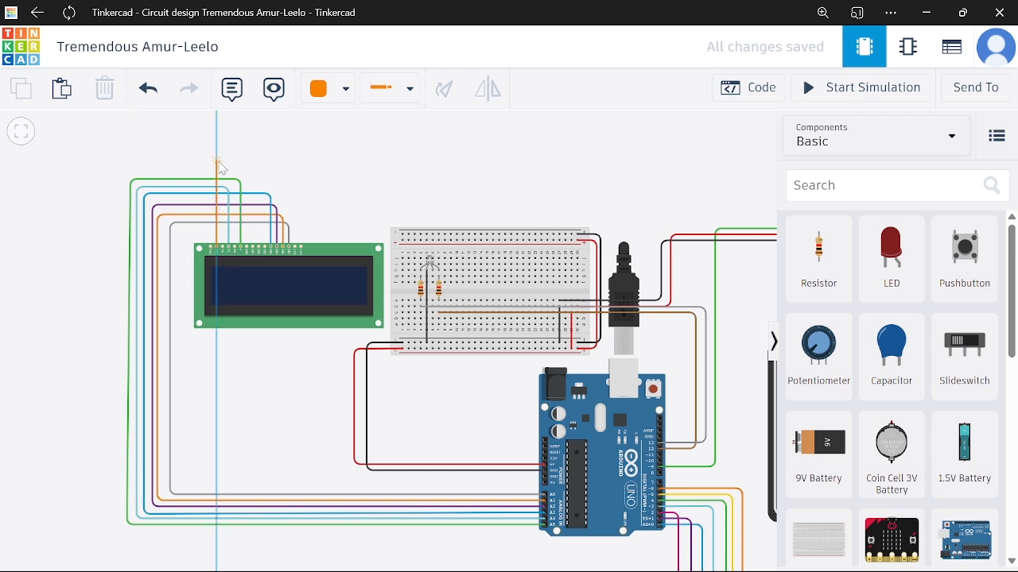
pyautogui.click(217, 162)
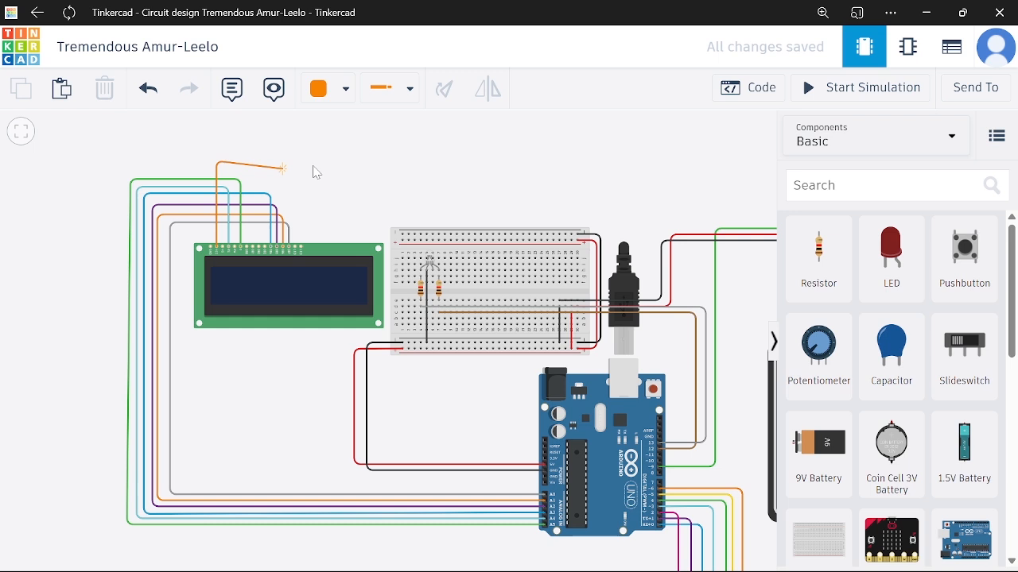
pyautogui.click(371, 162)
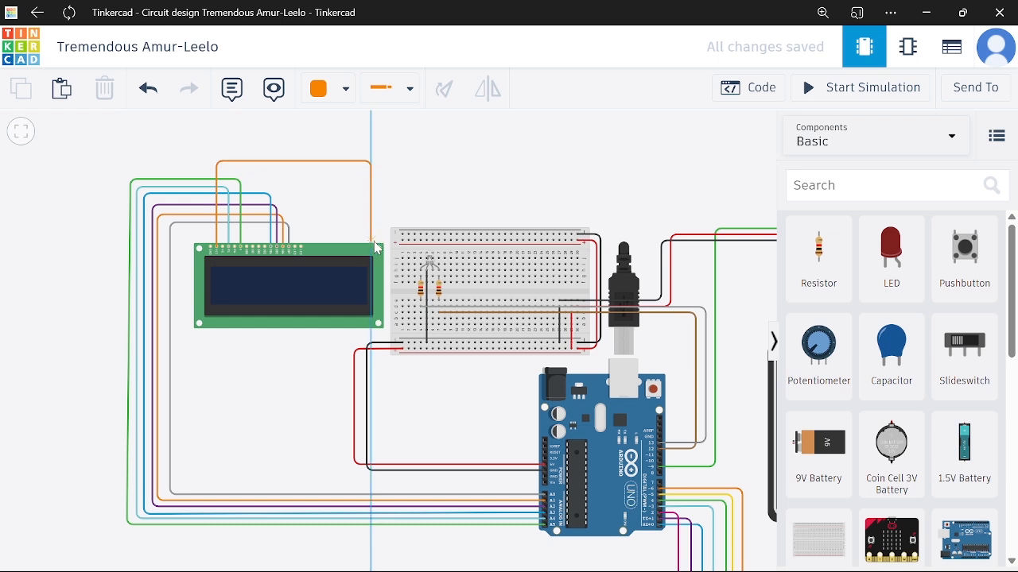
pyautogui.click(371, 237)
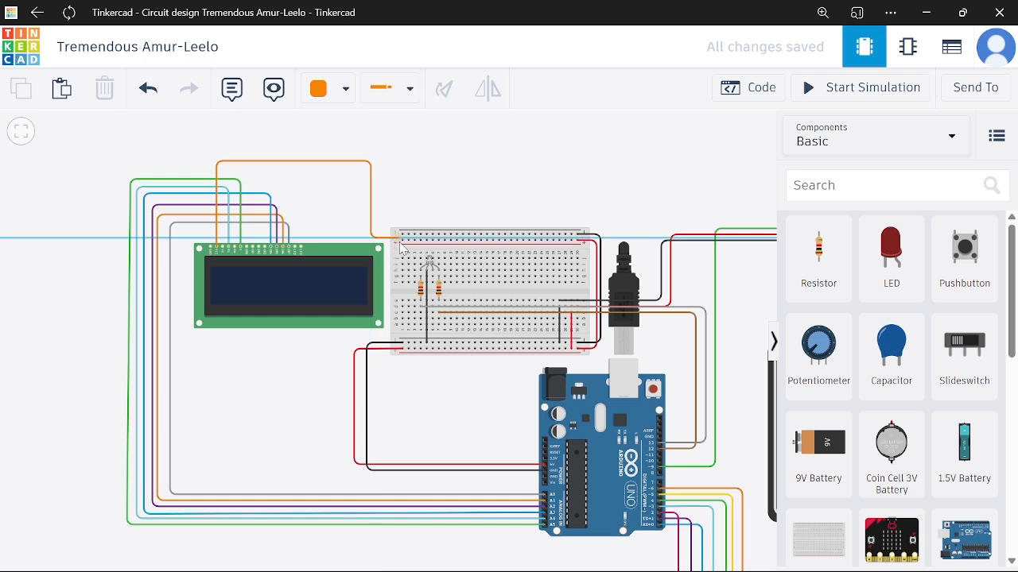
pyautogui.click(402, 241)
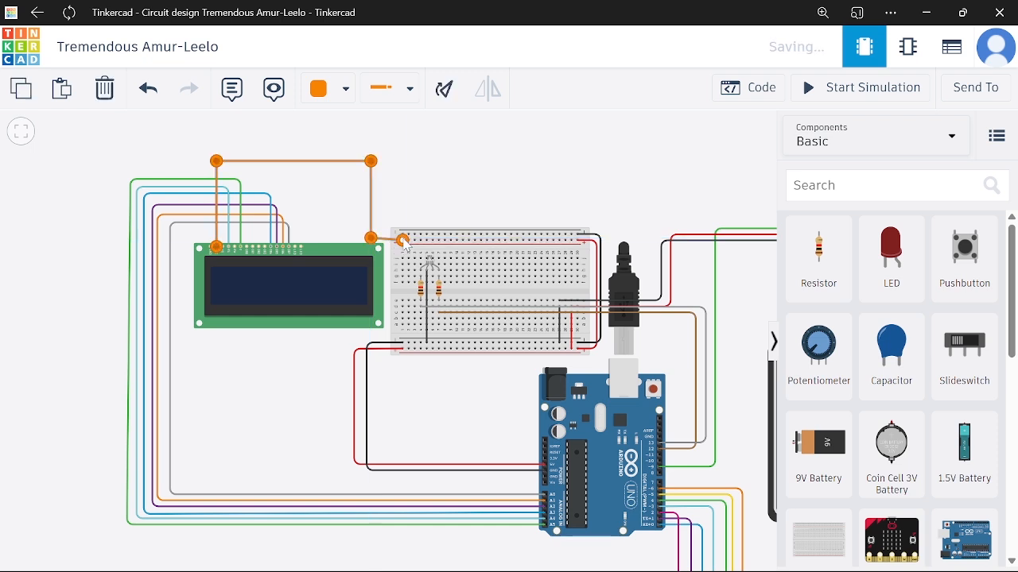
# Colour the LCD's VCC wire red and level its lower corner with the positive rail.
pyautogui.click(321, 89)
pyautogui.click(350, 177)
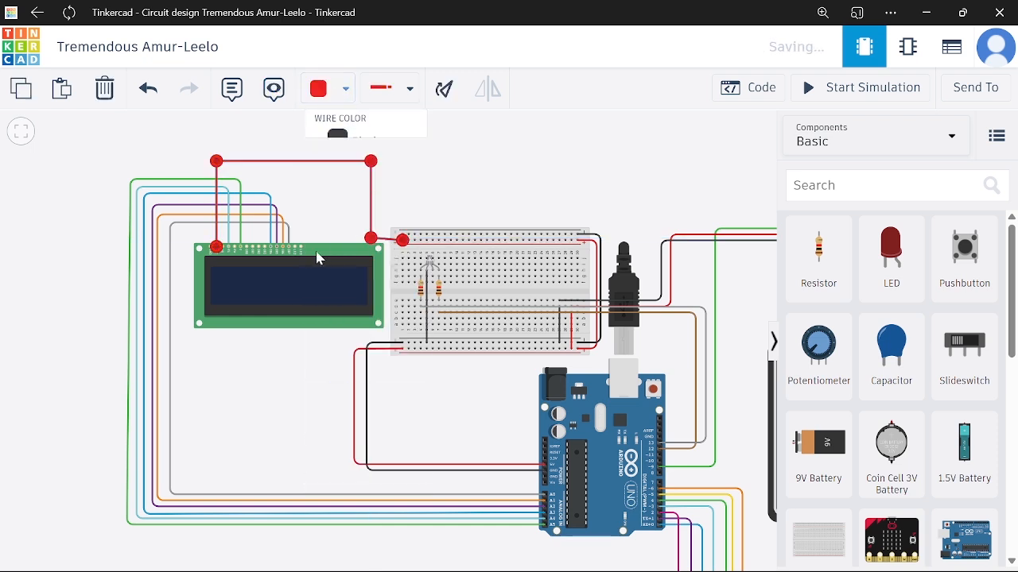
pyautogui.moveTo(367, 238); pyautogui.dragTo(370, 240)
pyautogui.click(397, 200)
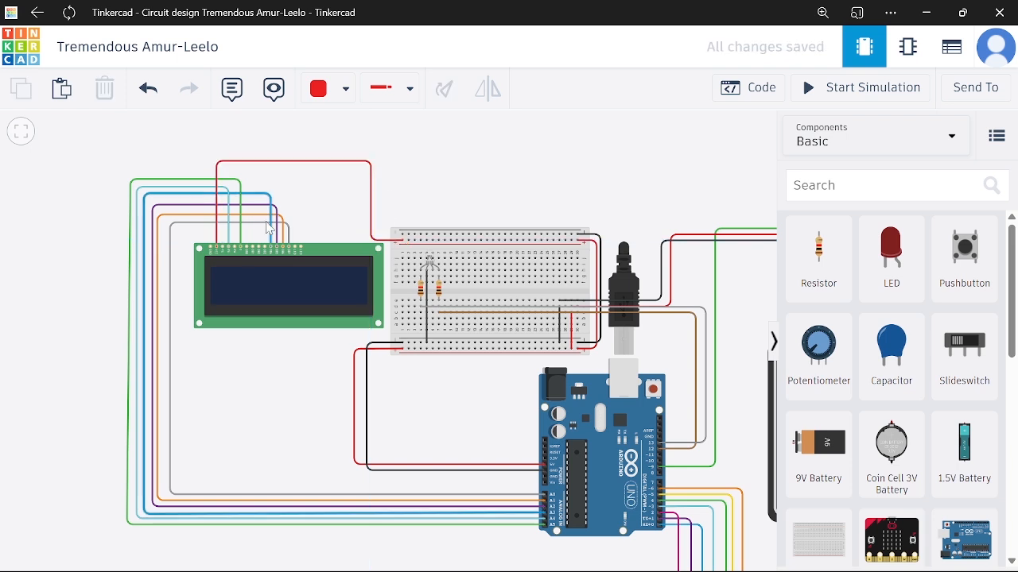
# Wire the LCD's GND pin around the red VCC wire to the first hole of the breadboard's upper negative rail.
pyautogui.click(212, 247)
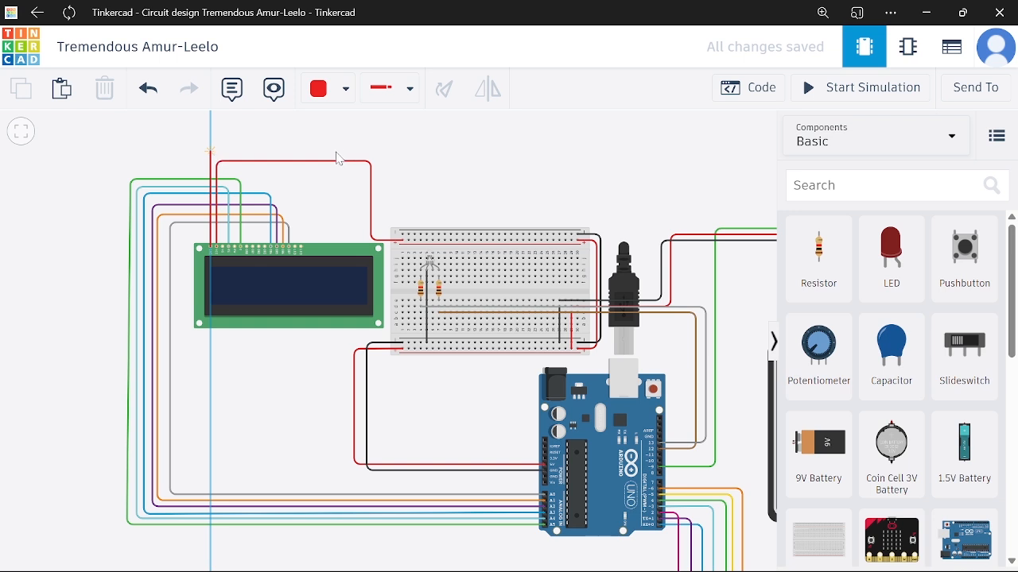
pyautogui.click(211, 151)
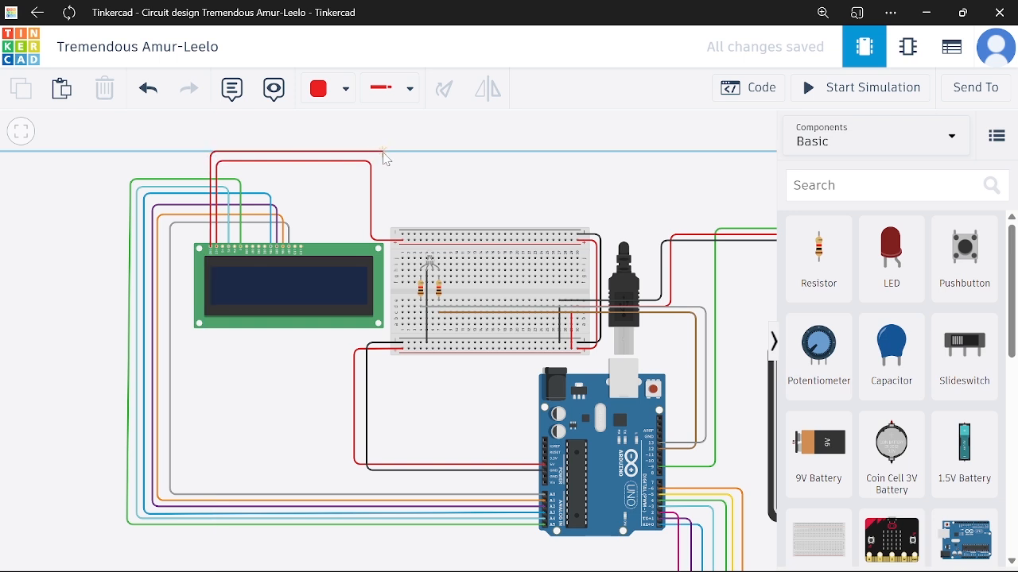
pyautogui.click(379, 153)
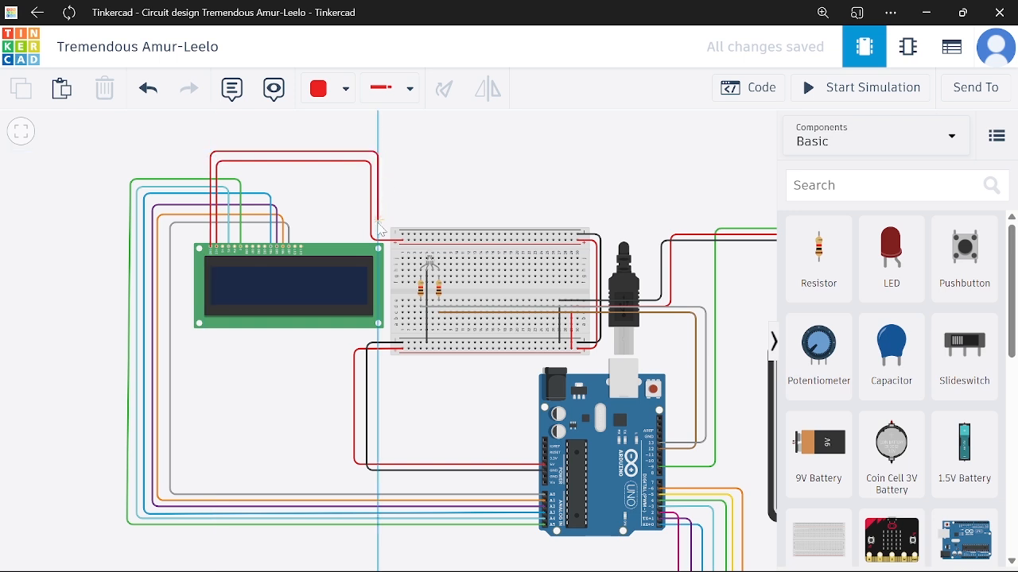
pyautogui.click(378, 227)
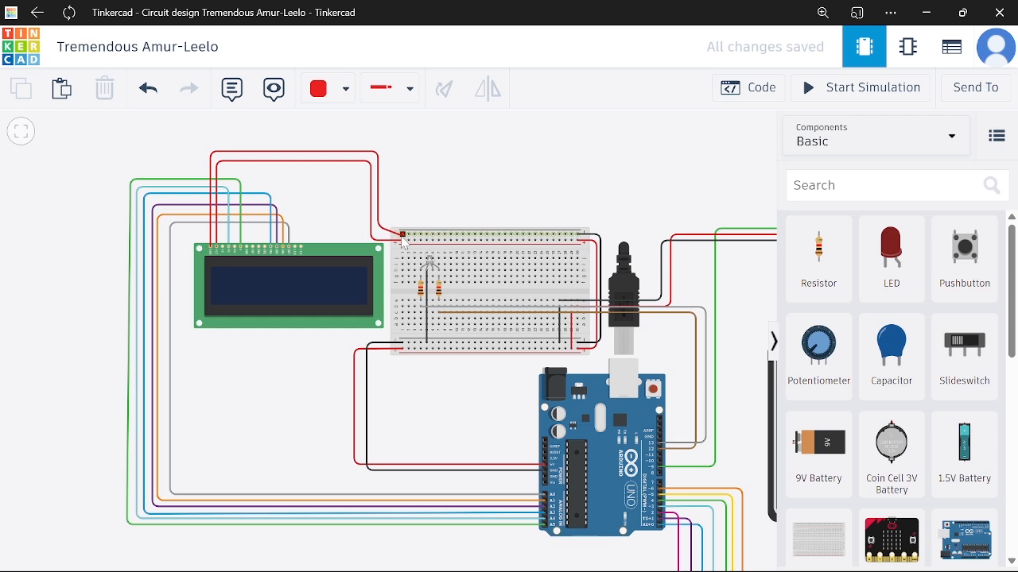
pyautogui.click(401, 234)
# Level the LCD ground wire's lower corner with the negative rail and colour the wire black.
pyautogui.moveTo(378, 226); pyautogui.dragTo(379, 235)
pyautogui.click(346, 89)
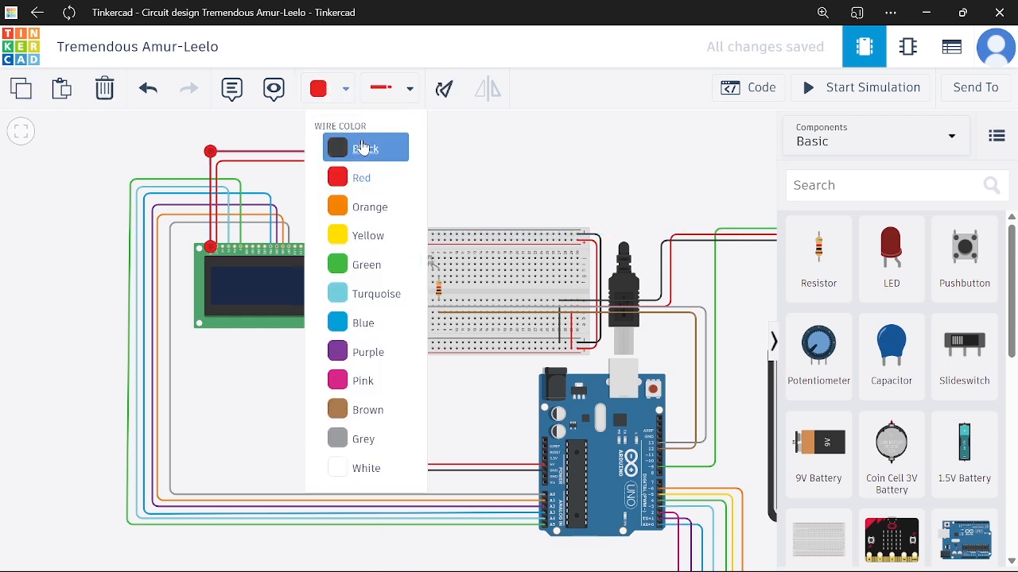
pyautogui.click(365, 147)
pyautogui.click(477, 145)
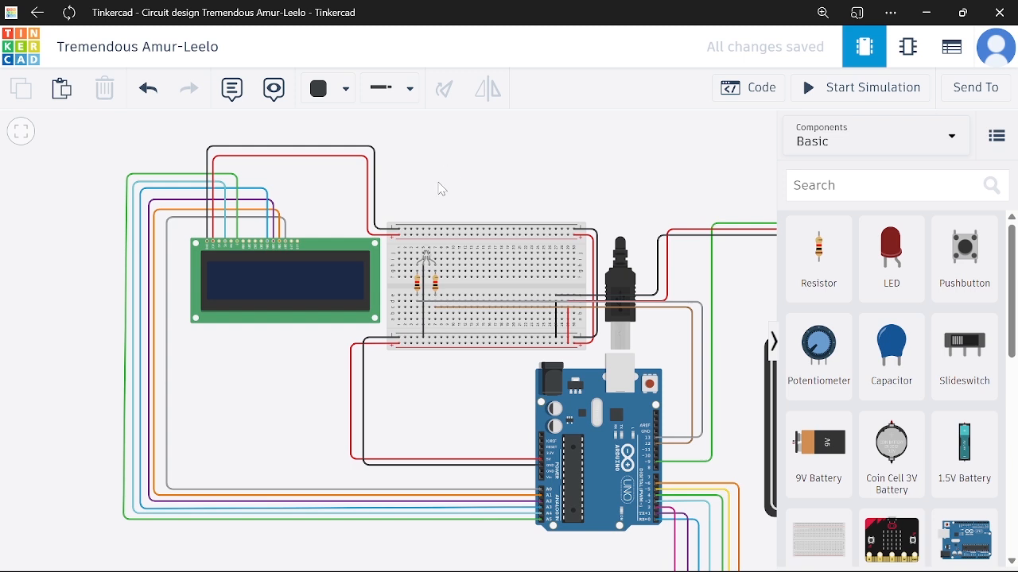
# Wire the LCD's Read/Write pin to the breadboard's upper negative rail in black, and straighten its vertical run above the rail.
pyautogui.click(231, 243)
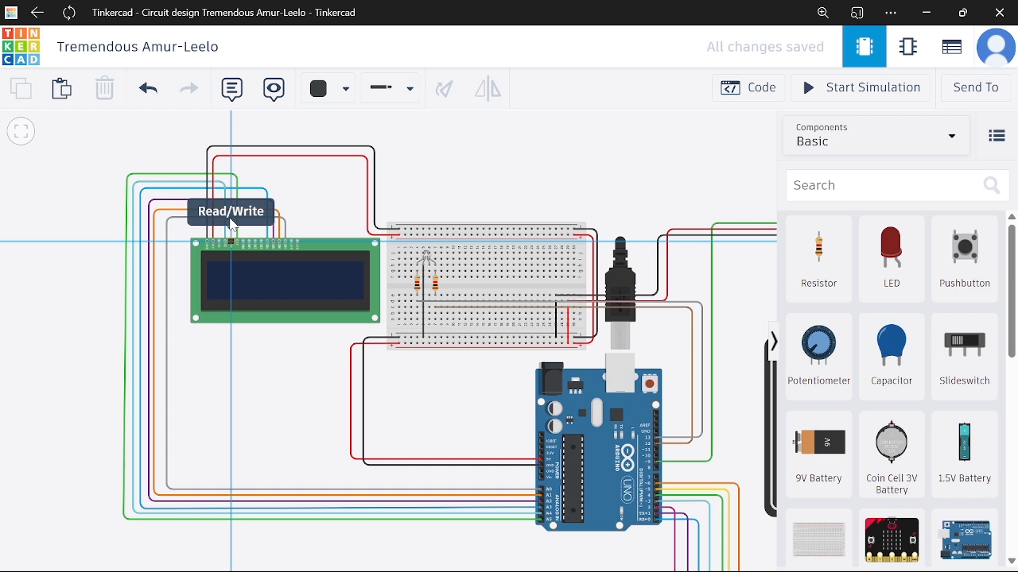
pyautogui.click(232, 132)
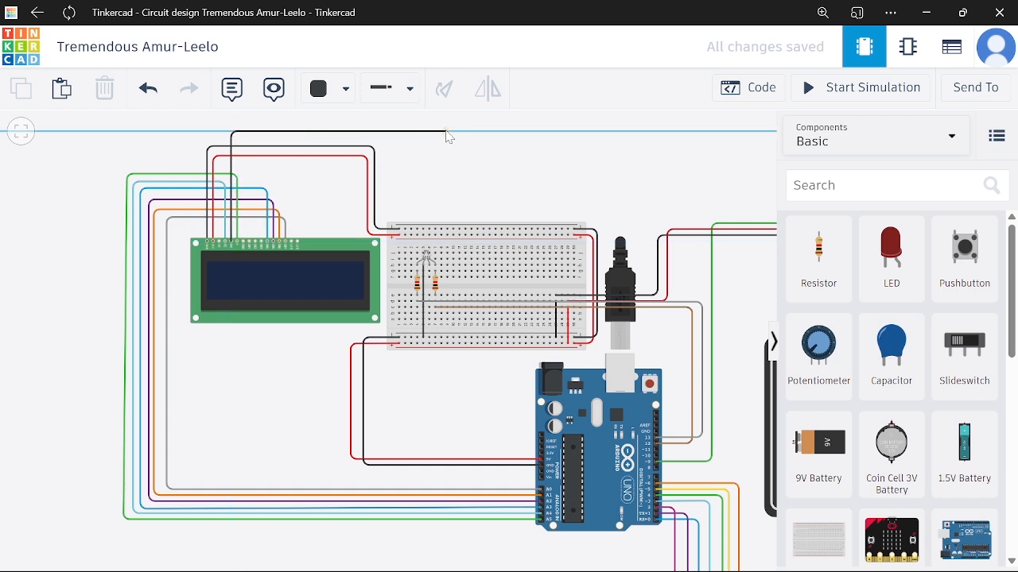
pyautogui.click(446, 132)
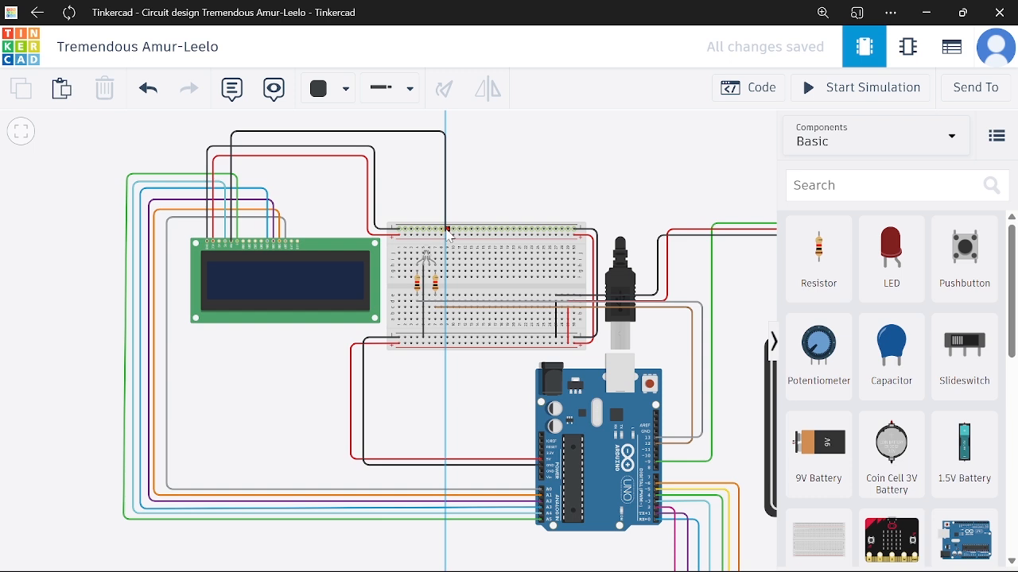
pyautogui.click(447, 230)
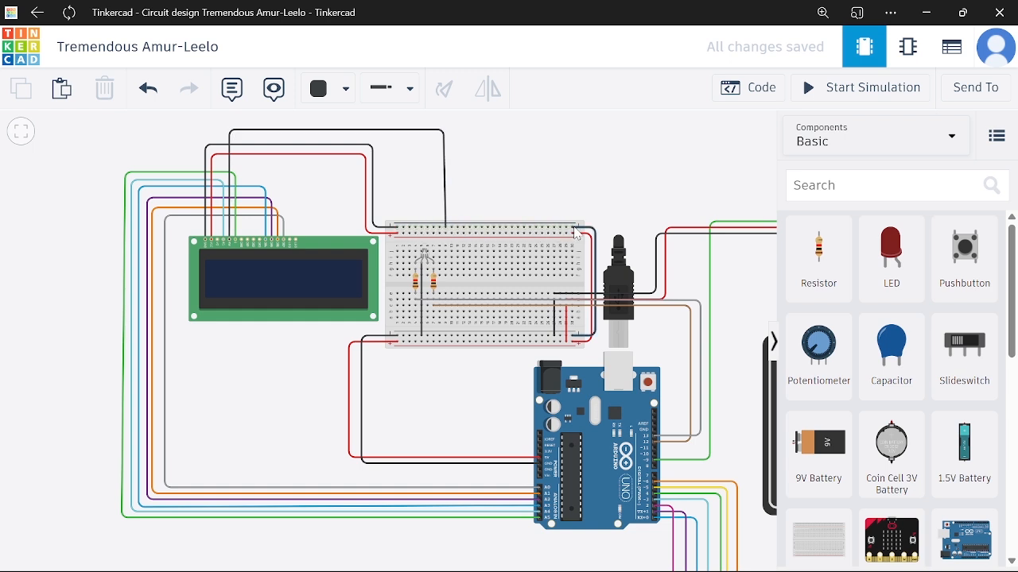
pyautogui.click(446, 201)
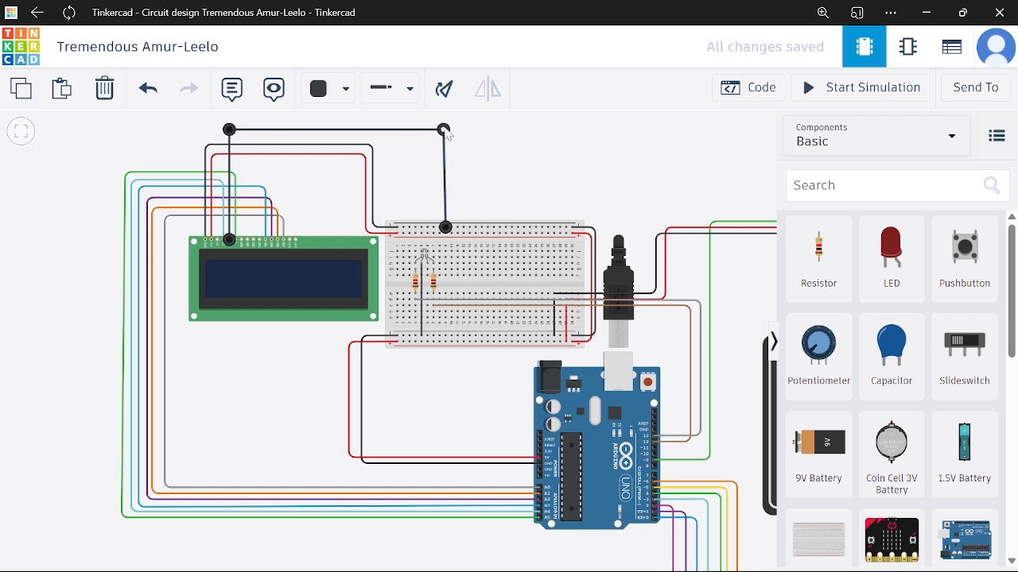
pyautogui.moveTo(446, 133); pyautogui.dragTo(446, 131)
pyautogui.click(480, 131)
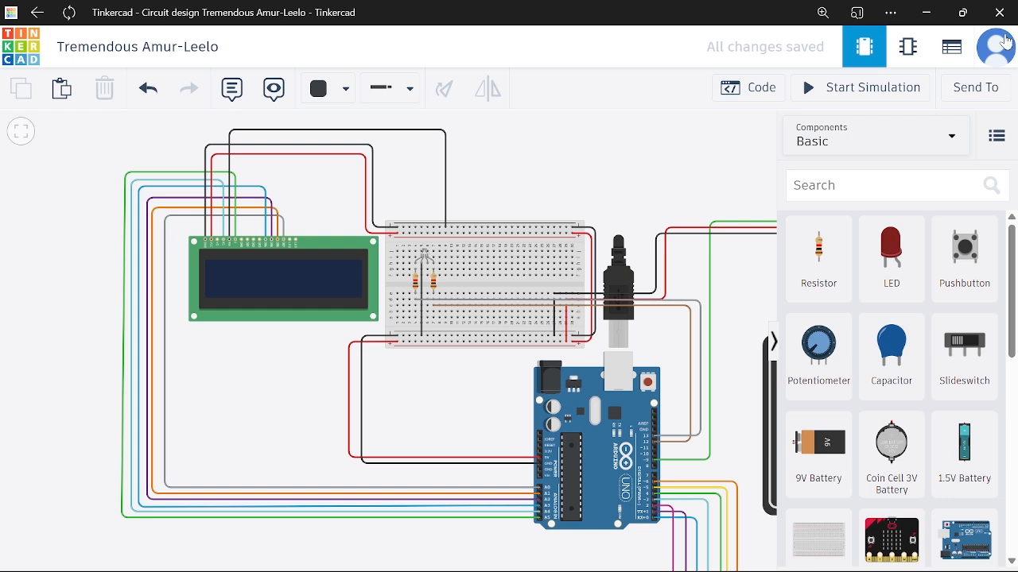
# Run the circuit simulation briefly to check the LCD and RGB LED, and stop it again.
pyautogui.click(834, 97)
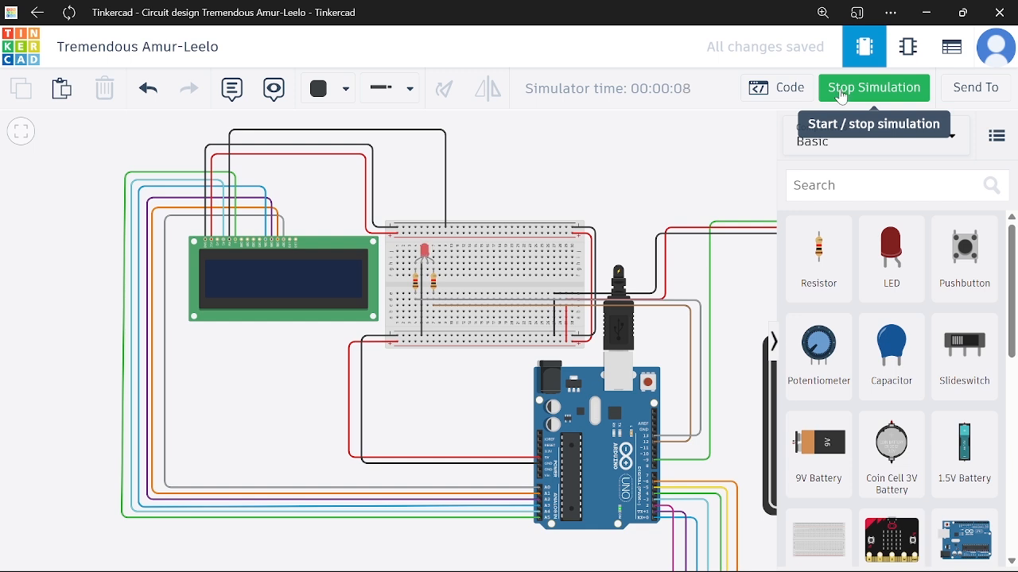
pyautogui.click(842, 95)
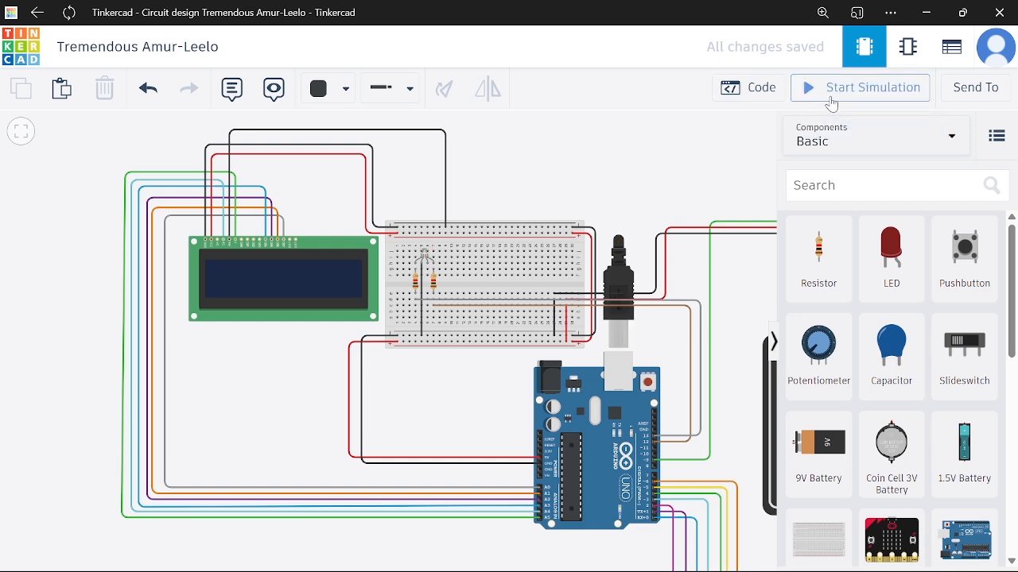
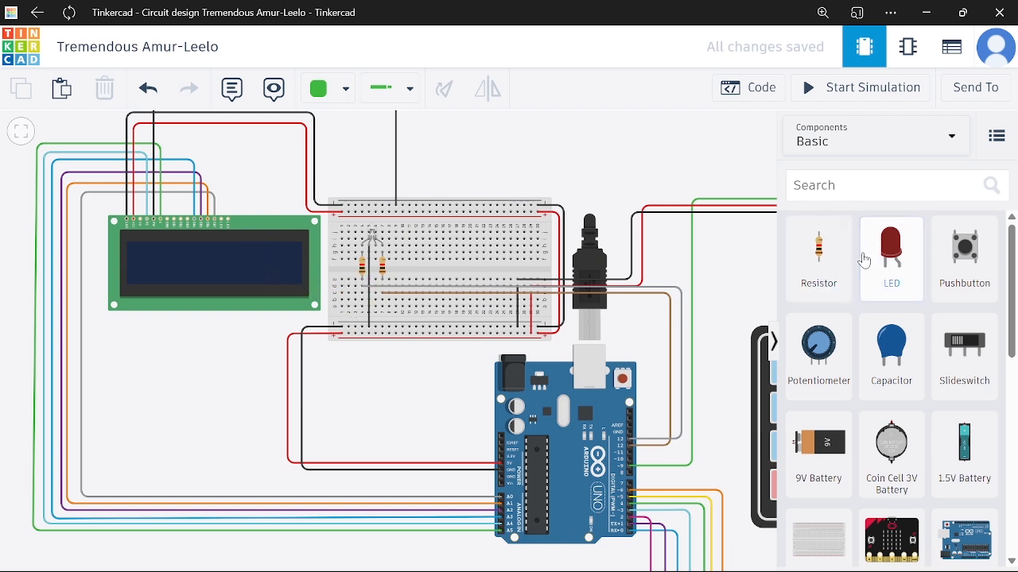
# Place a vertical resistor on the upper half of the breadboard, to the right of the RGB LED.
pyautogui.moveTo(822, 262); pyautogui.dragTo(476, 247)
pyautogui.click(496, 170)
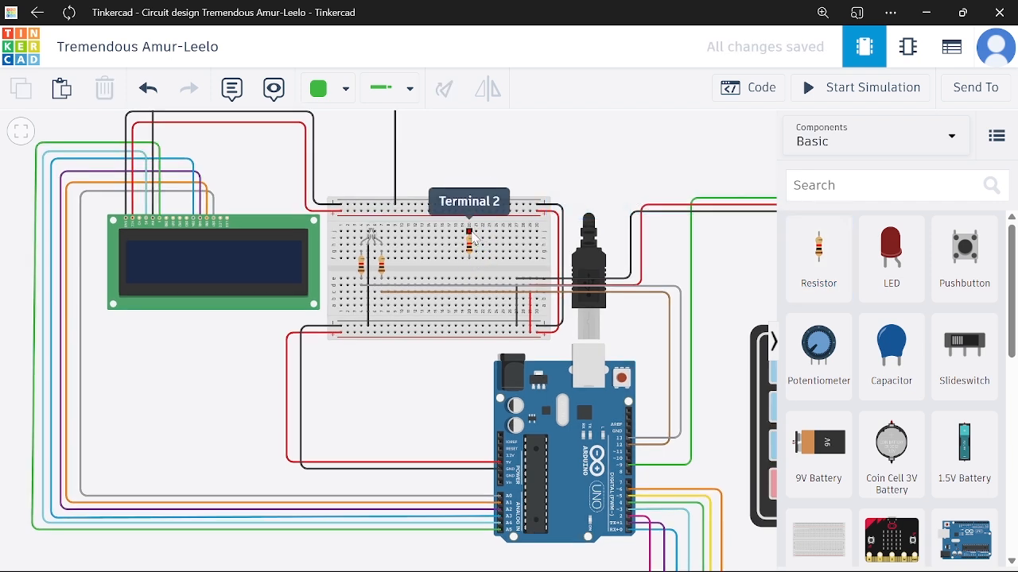
# Adjust the position of the vertical resistor on the upper half of the breadboard, to the right of the RGB LED.
pyautogui.moveTo(475, 241)
pyautogui.mouseDown()
pyautogui.moveTo(472, 267)
pyautogui.moveTo(473, 240)
pyautogui.mouseUp()
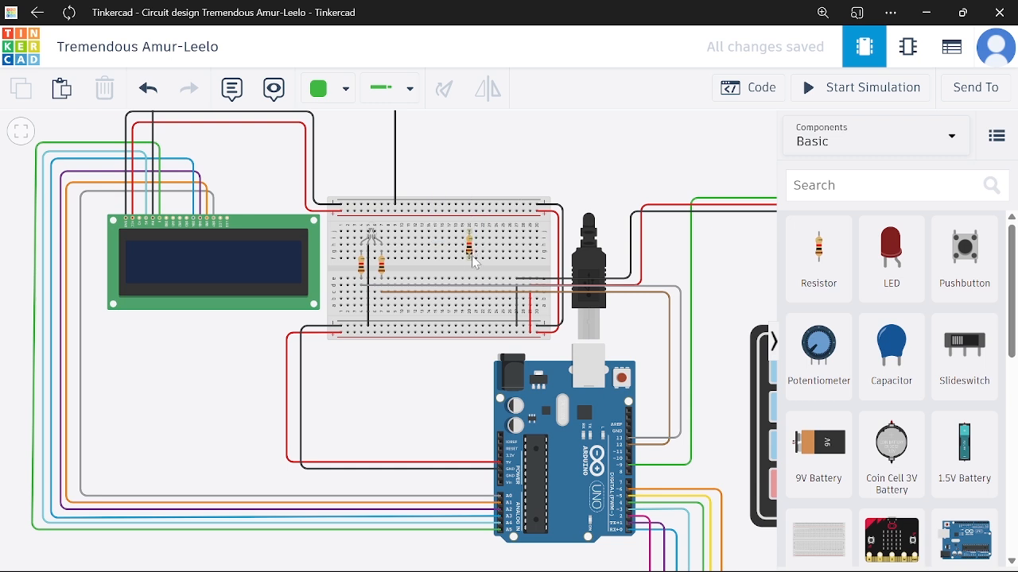
pyautogui.click(472, 251)
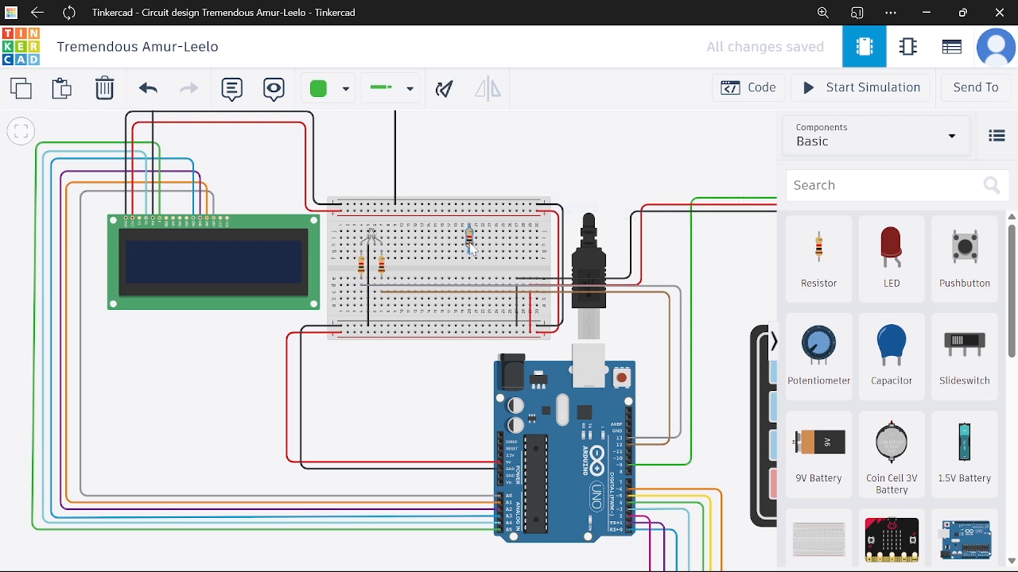
pyautogui.moveTo(470, 243); pyautogui.dragTo(470, 246)
pyautogui.click(477, 175)
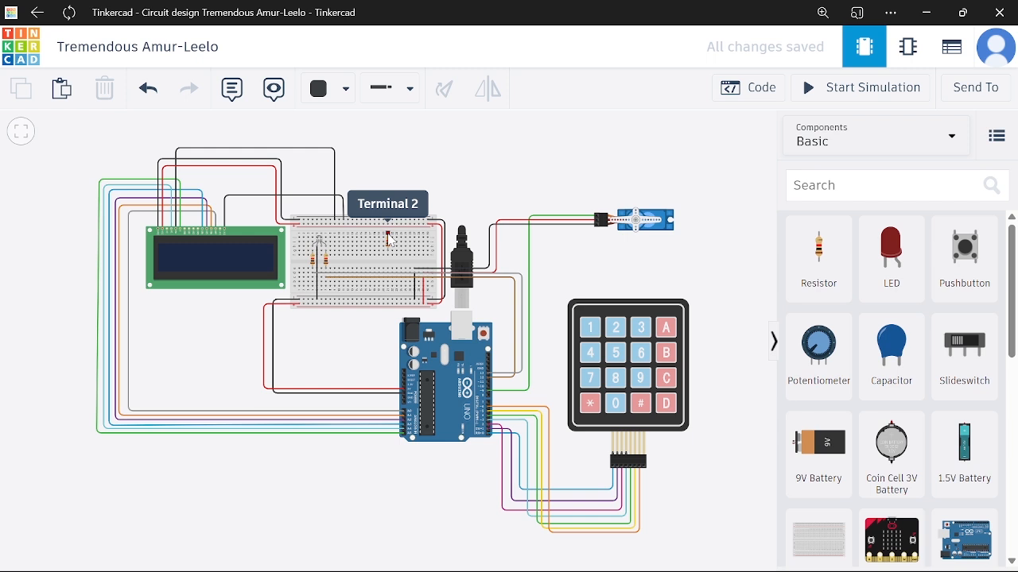
# Wire the LCD's second-to-last pin to the upper lead of the resistor standing alone on the breadboard's upper half.
pyautogui.click(221, 227)
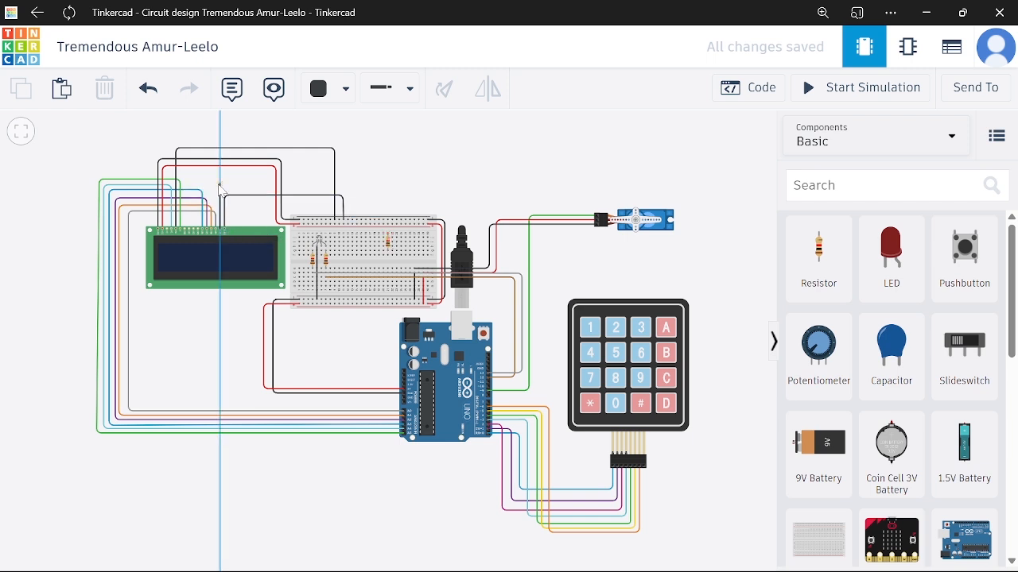
pyautogui.click(221, 185)
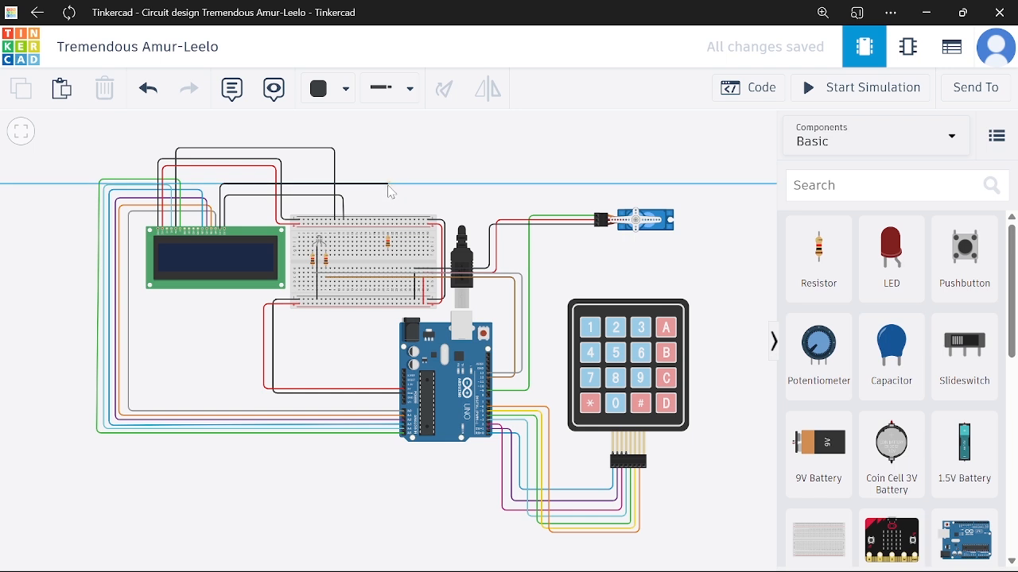
pyautogui.click(388, 186)
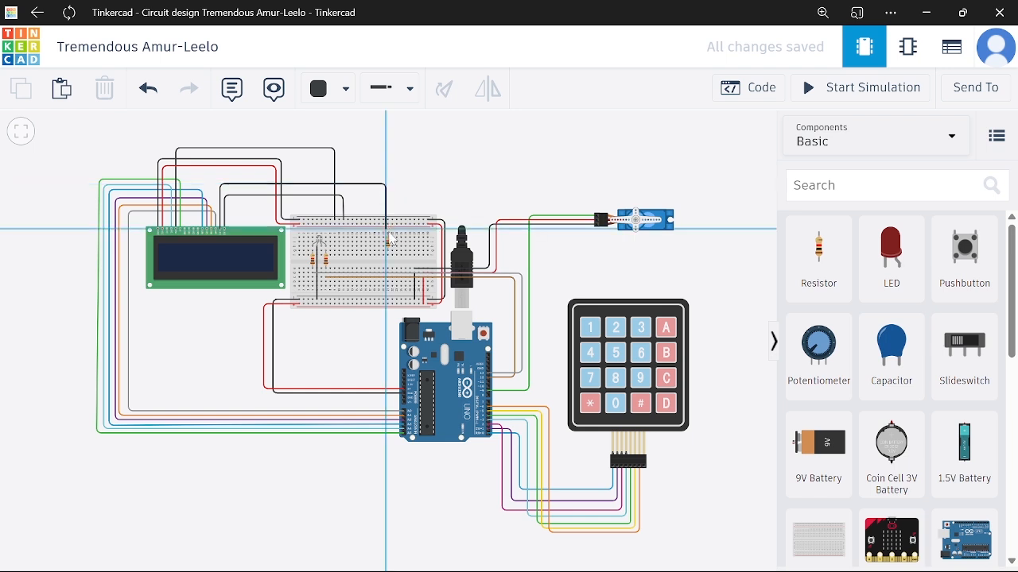
pyautogui.click(390, 236)
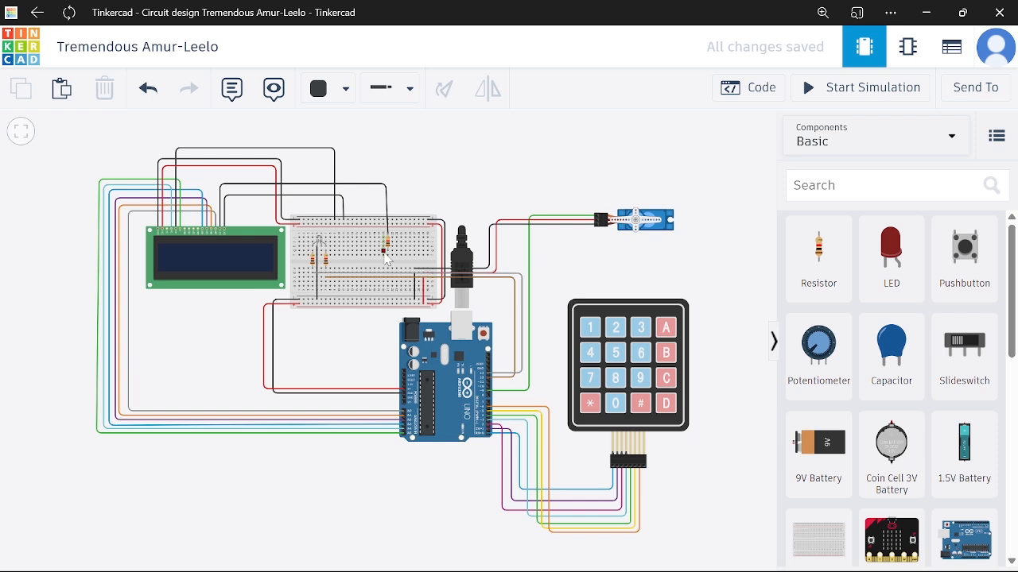
# Wire that resistor's lower lead straight down to the breadboard's lower positive rail.
pyautogui.click(390, 253)
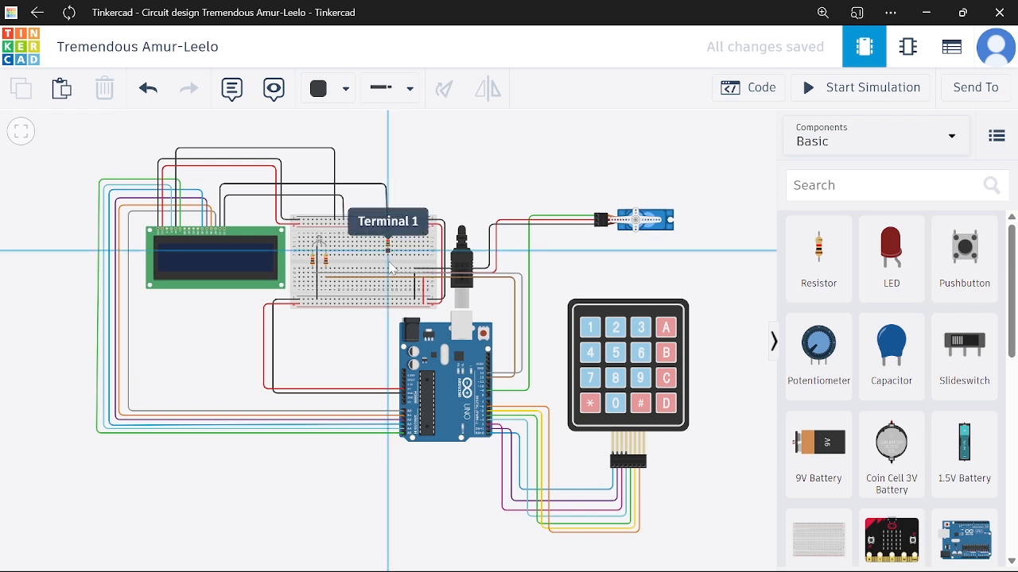
pyautogui.click(390, 305)
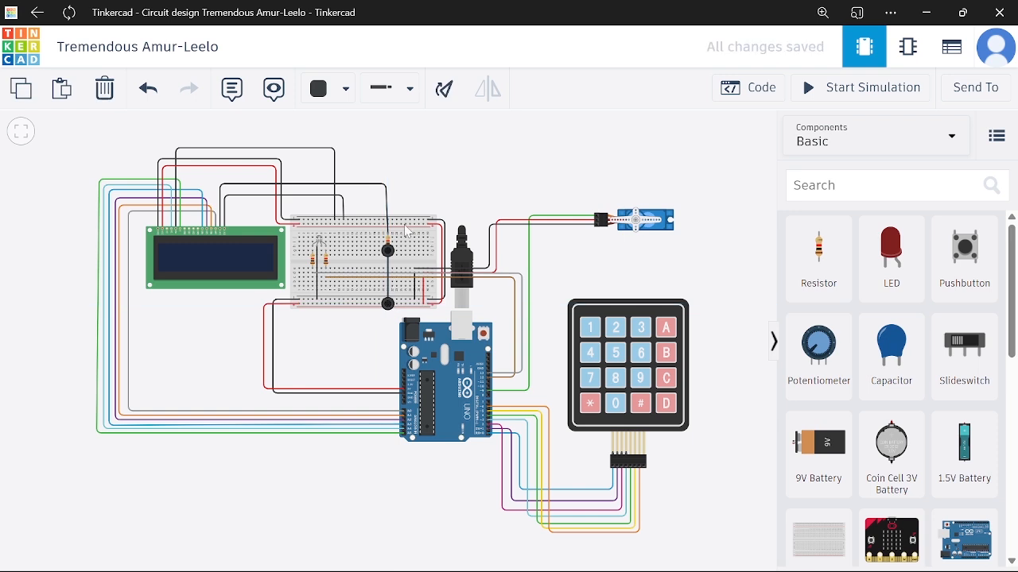
pyautogui.click(415, 183)
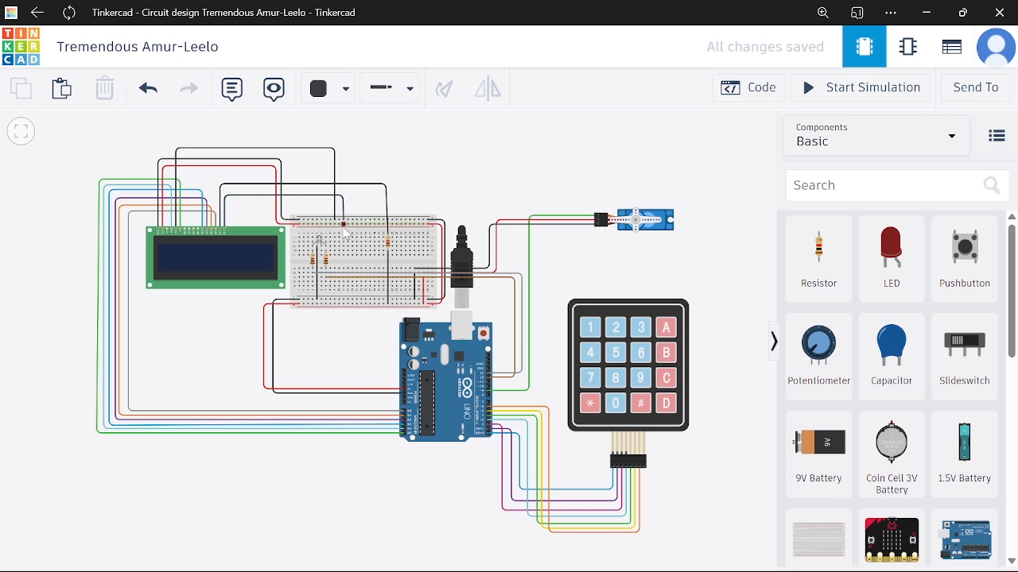
# Run the circuit simulation briefly to check the LCD backlight, and stop it again.
pyautogui.click(840, 92)
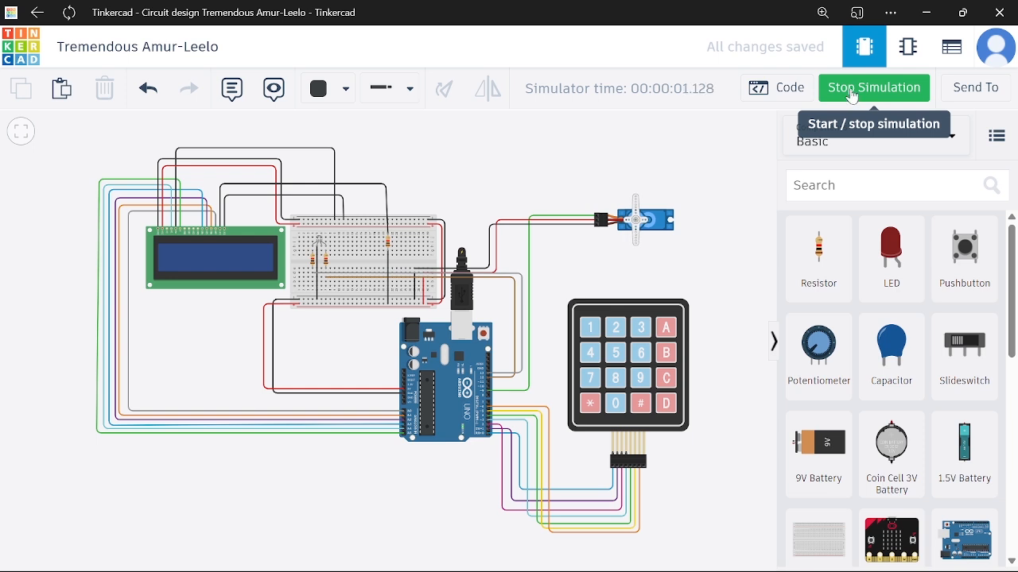
pyautogui.click(852, 94)
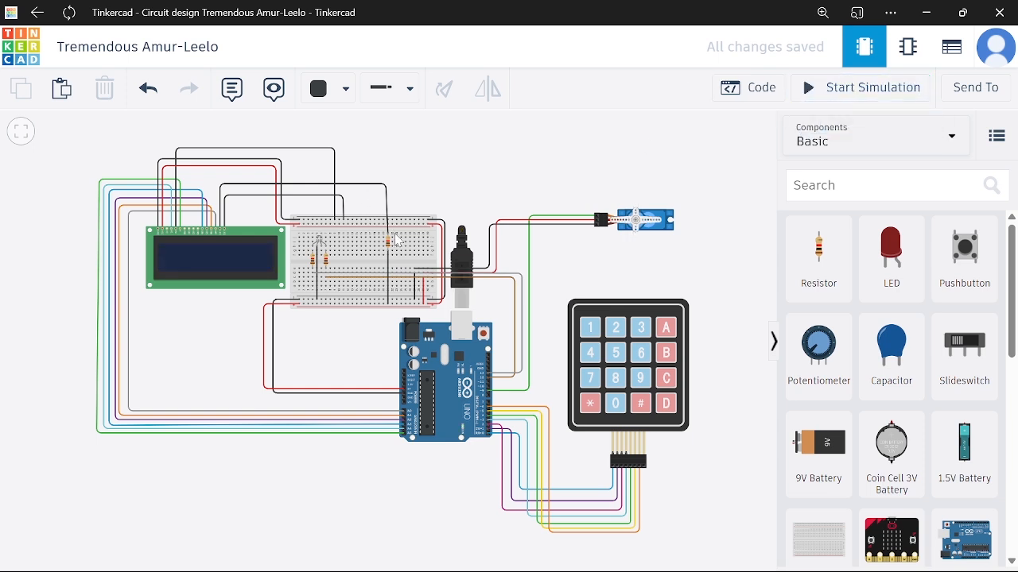
# Straighten the vertical run of the LCD-to-resistor wire above the resistor, and colour the wire red.
pyautogui.click(379, 188)
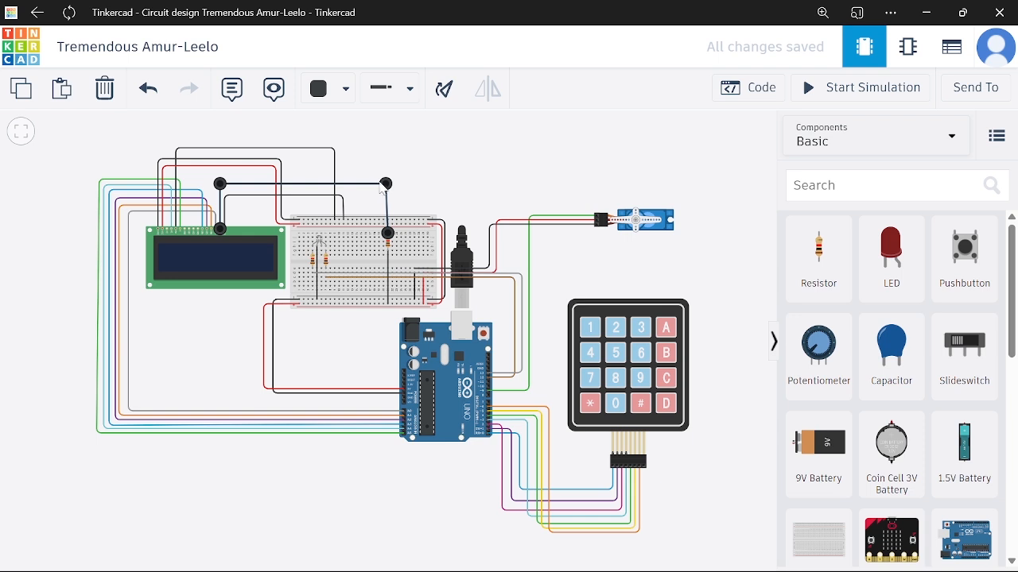
pyautogui.moveTo(387, 189); pyautogui.dragTo(389, 188)
pyautogui.click(346, 88)
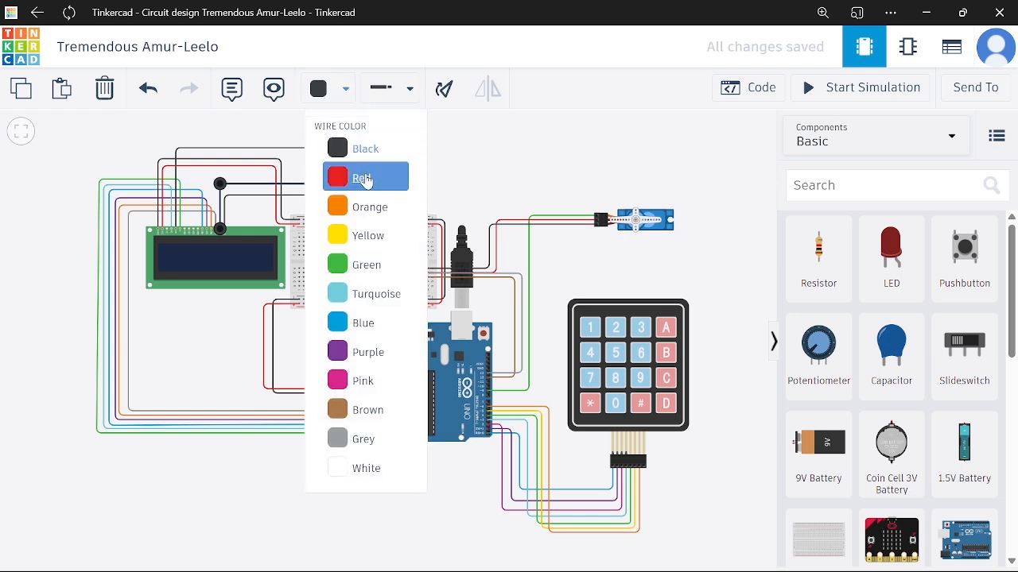
pyautogui.click(366, 181)
# Try to reroute the black wire from the LCD's last pin automatically, and undo that change.
pyautogui.click(316, 199)
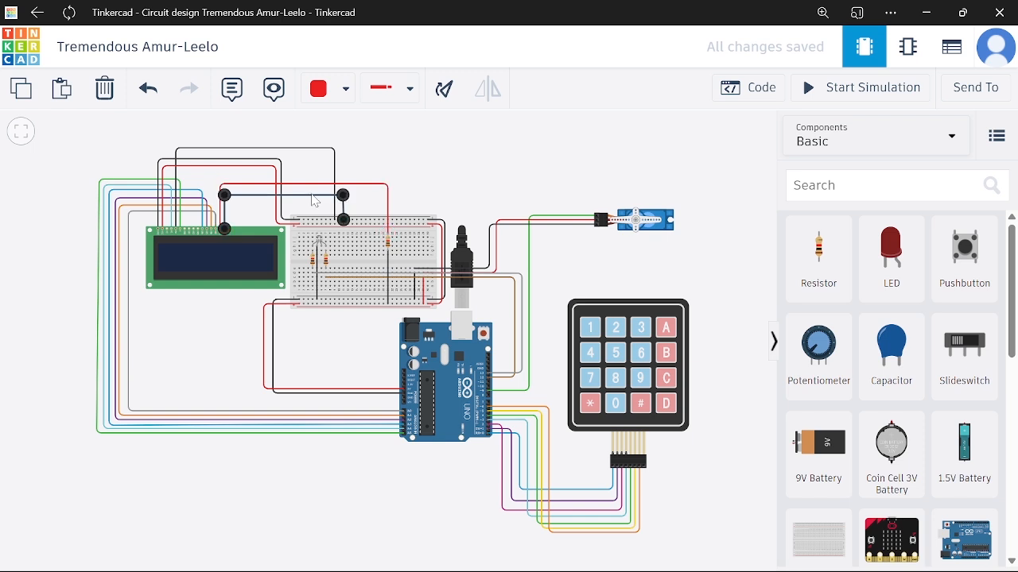
pyautogui.click(454, 104)
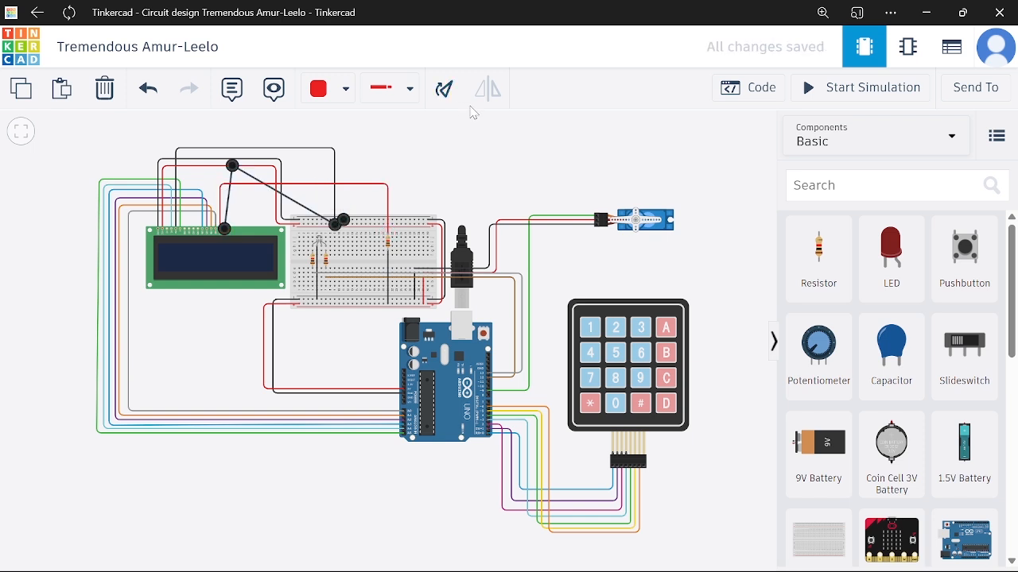
pyautogui.hotkey('ctrl', 'z')
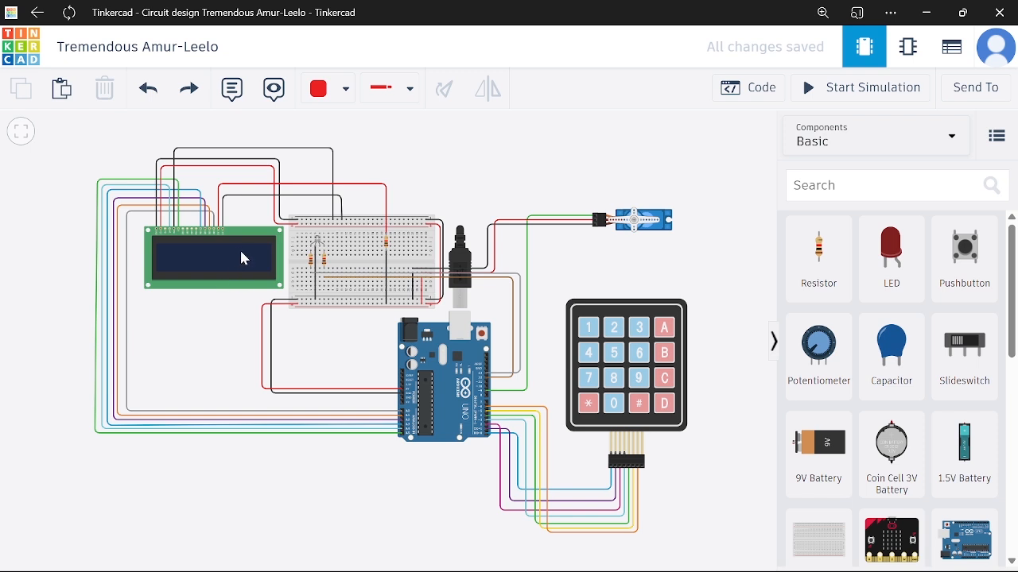
# Place a potentiometer on the breadboard between the RGB LED and the backlight resistor, and wire its Terminal 1 to the lower positive rail in red.
pyautogui.click(825, 350)
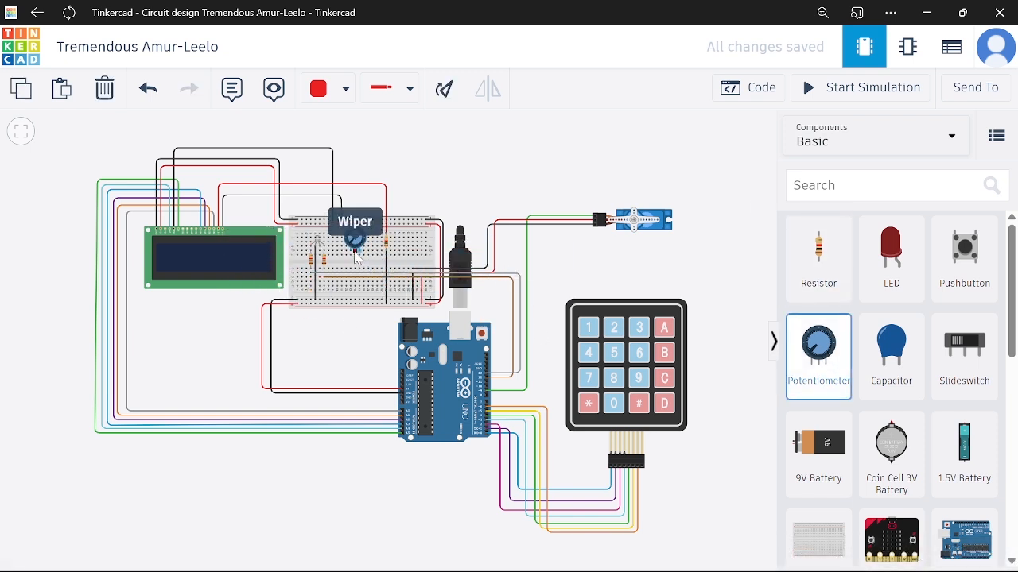
pyautogui.click(357, 258)
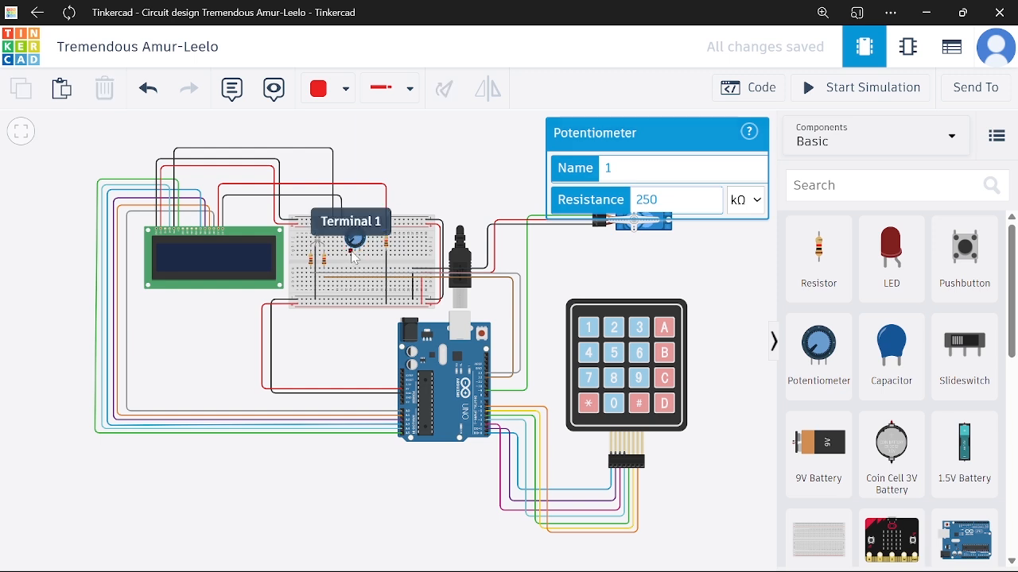
pyautogui.click(346, 251)
pyautogui.click(347, 304)
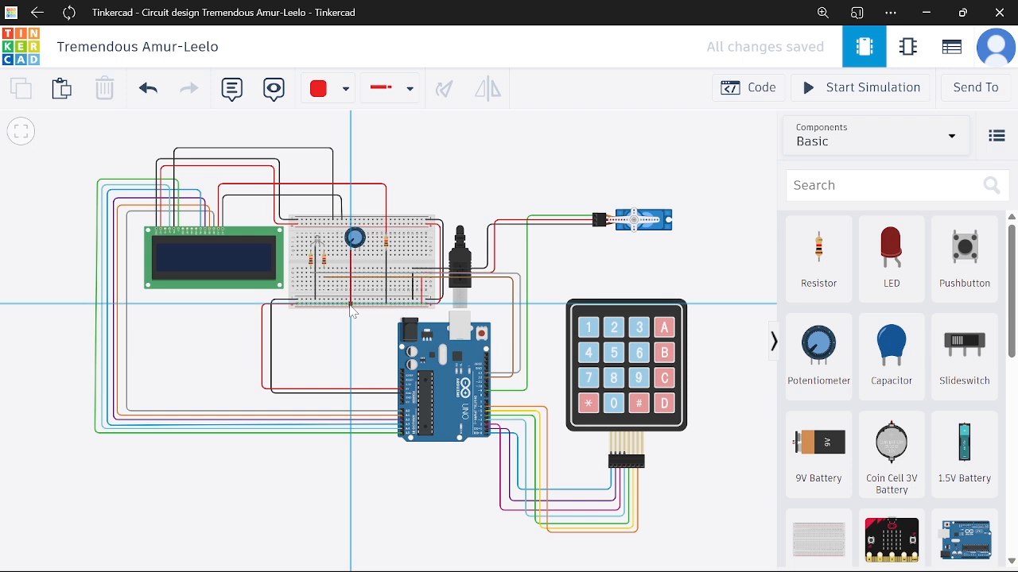
pyautogui.click(350, 304)
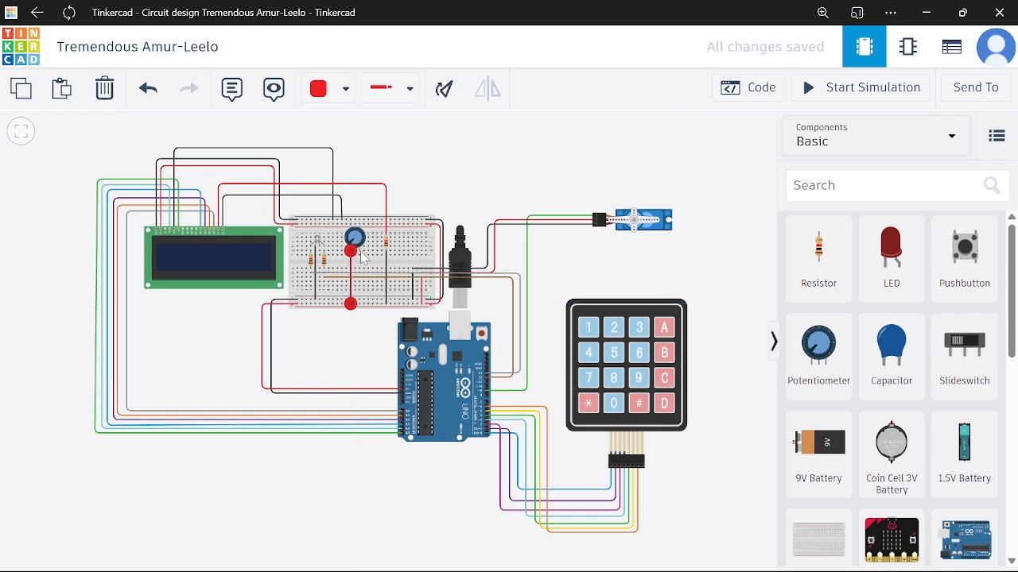
# Wire the potentiometer's other outer terminal to the breadboard's lower negative rail and colour the wire black.
pyautogui.click(365, 255)
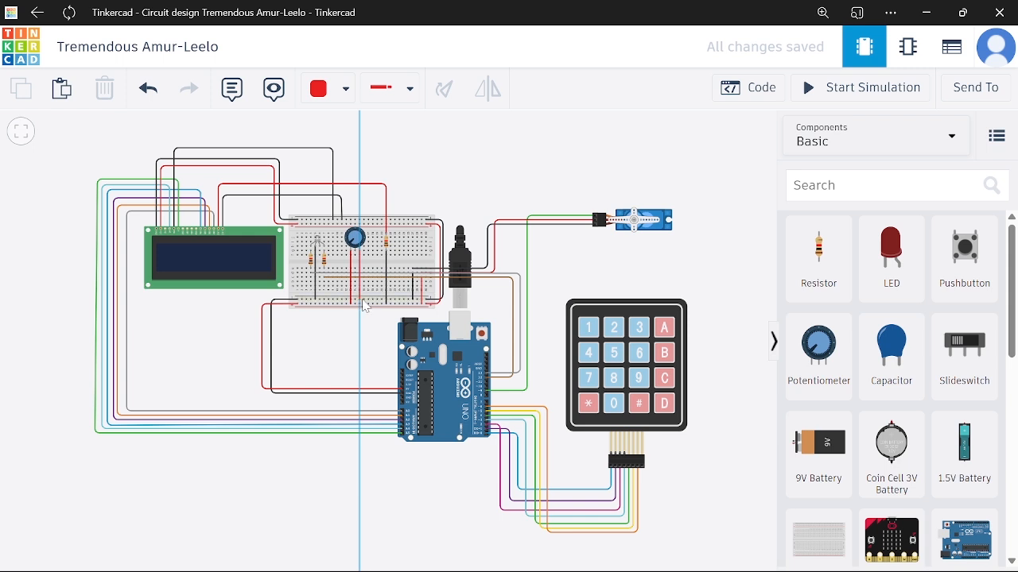
pyautogui.click(360, 299)
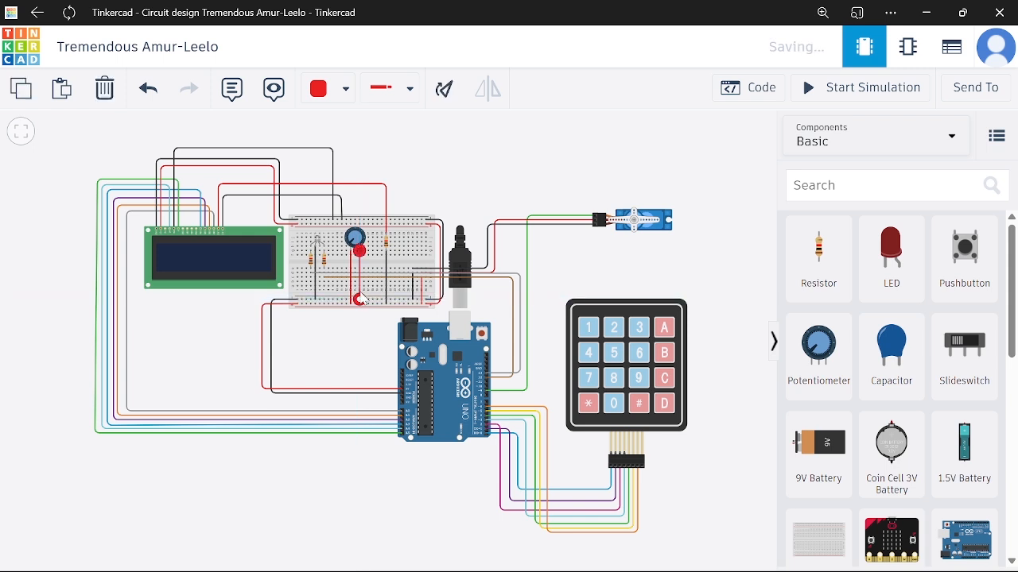
pyautogui.click(344, 94)
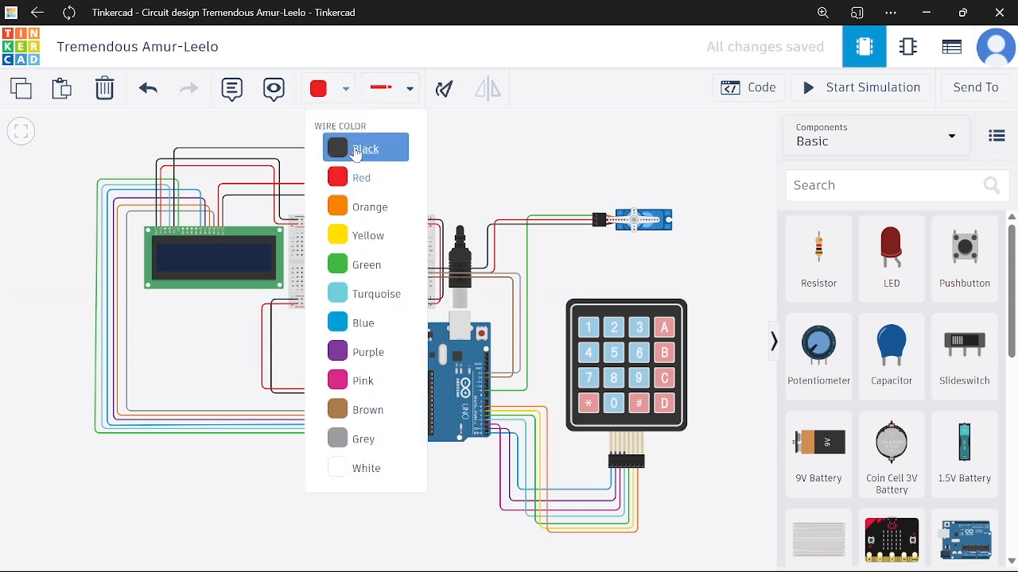
pyautogui.click(358, 149)
pyautogui.click(442, 162)
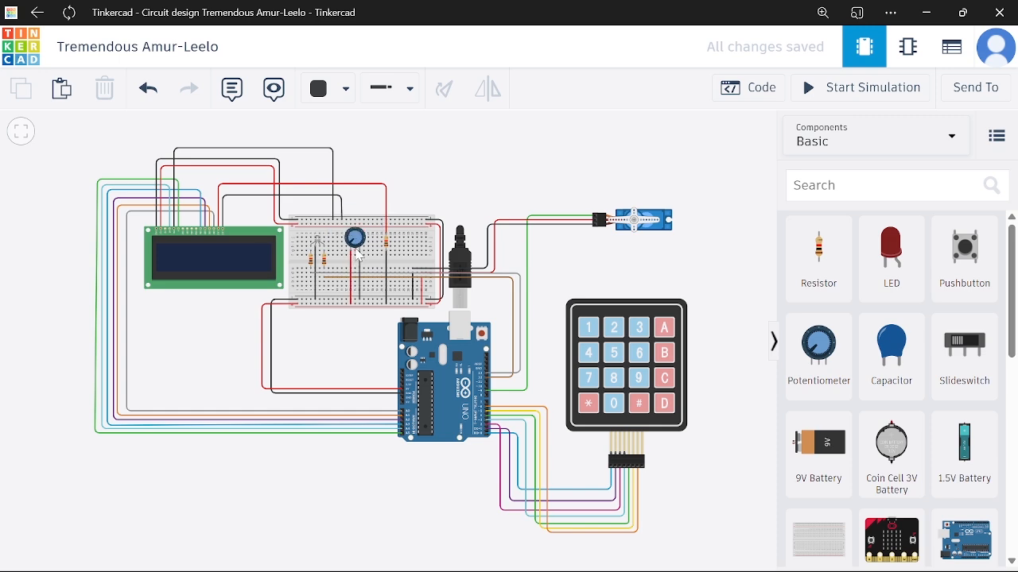
# Wire the LCD's Contrast pin to the potentiometer's wiper, routing it above the LCD and down between the LCD and the breadboard.
pyautogui.scroll(3, 163, 239)
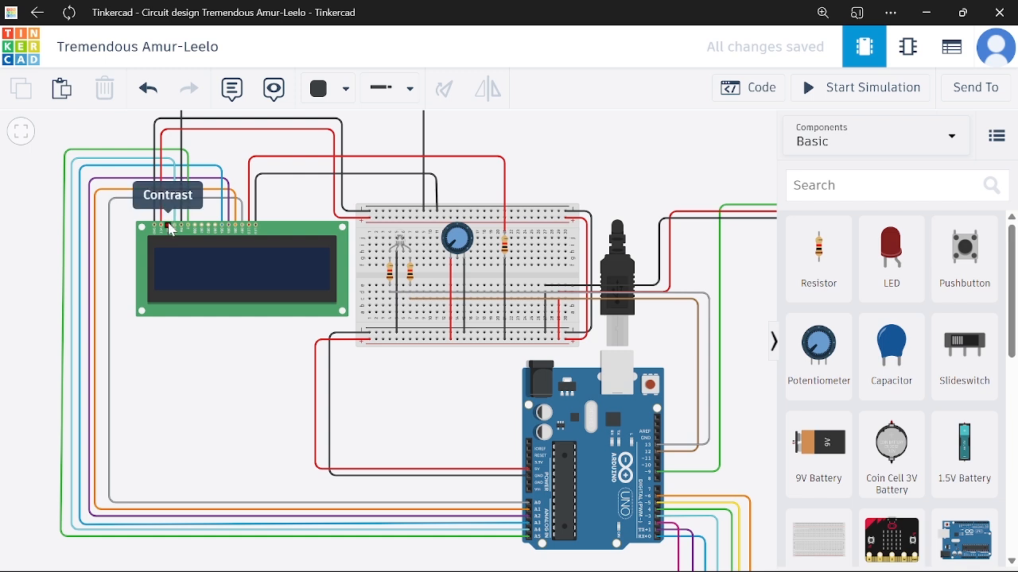
pyautogui.click(171, 230)
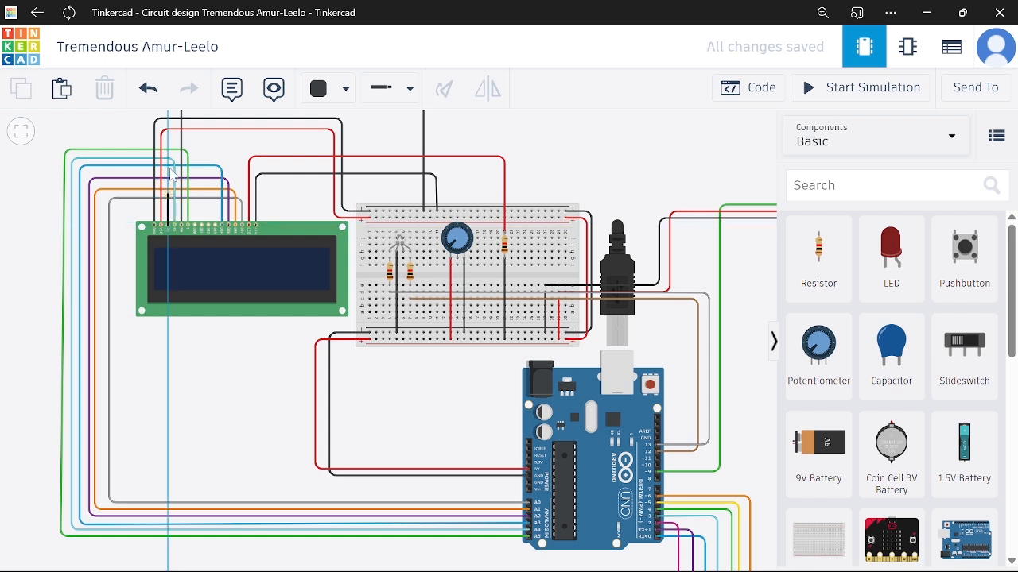
pyautogui.click(169, 140)
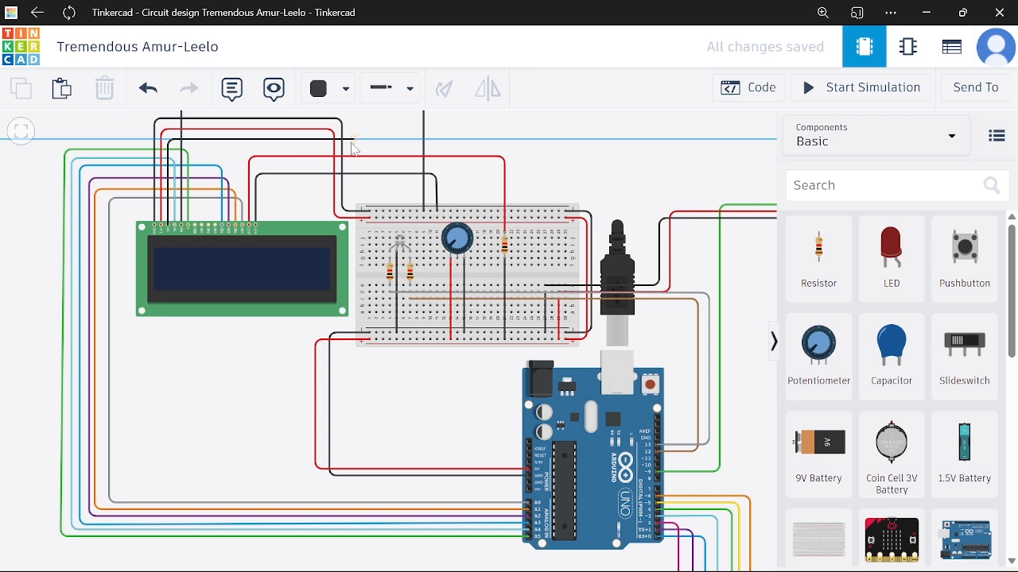
pyautogui.click(351, 141)
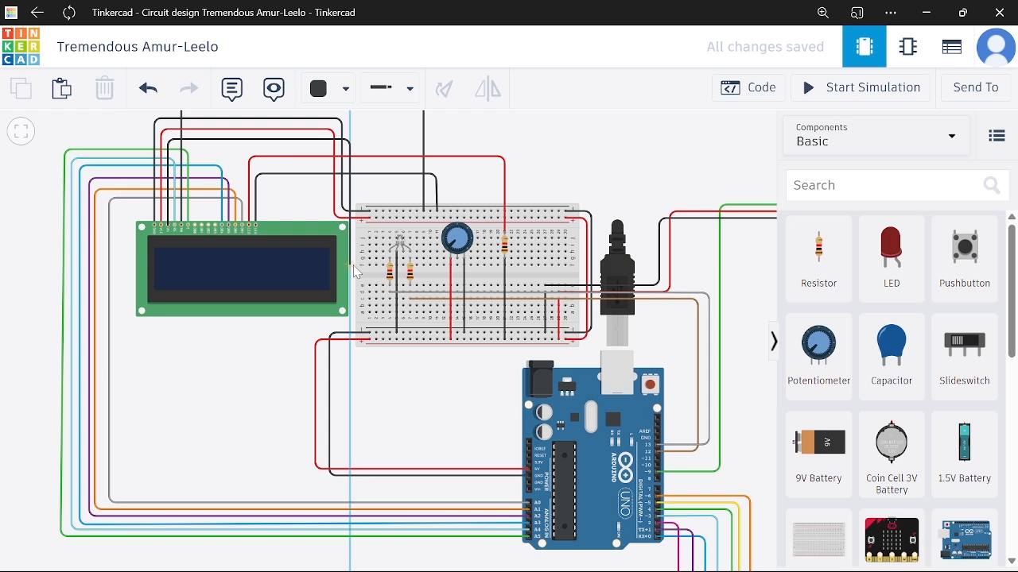
pyautogui.click(458, 266)
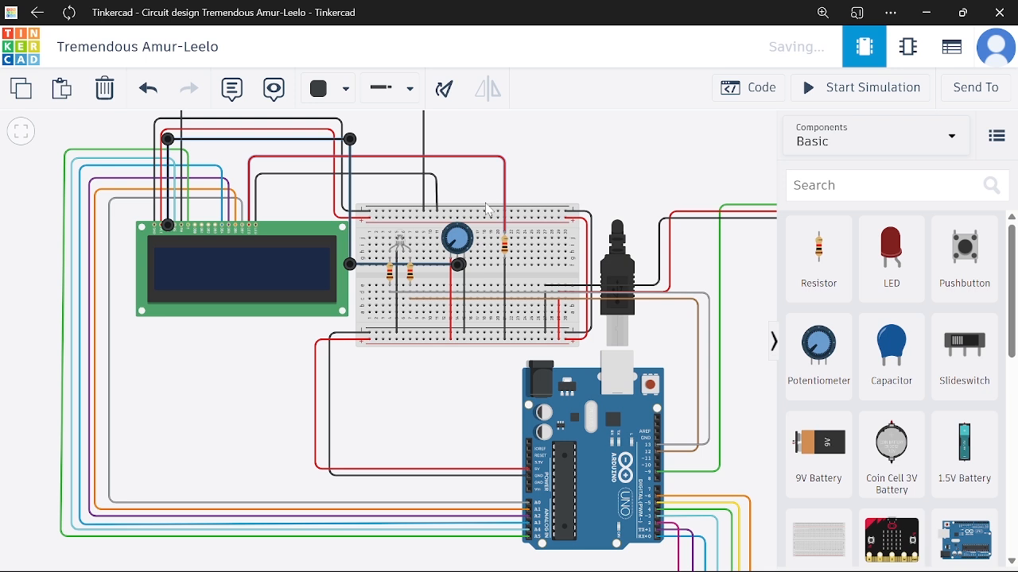
# Level the contrast wire's lower corner with its wiper connection, and colour the wire yellow.
pyautogui.click(352, 268)
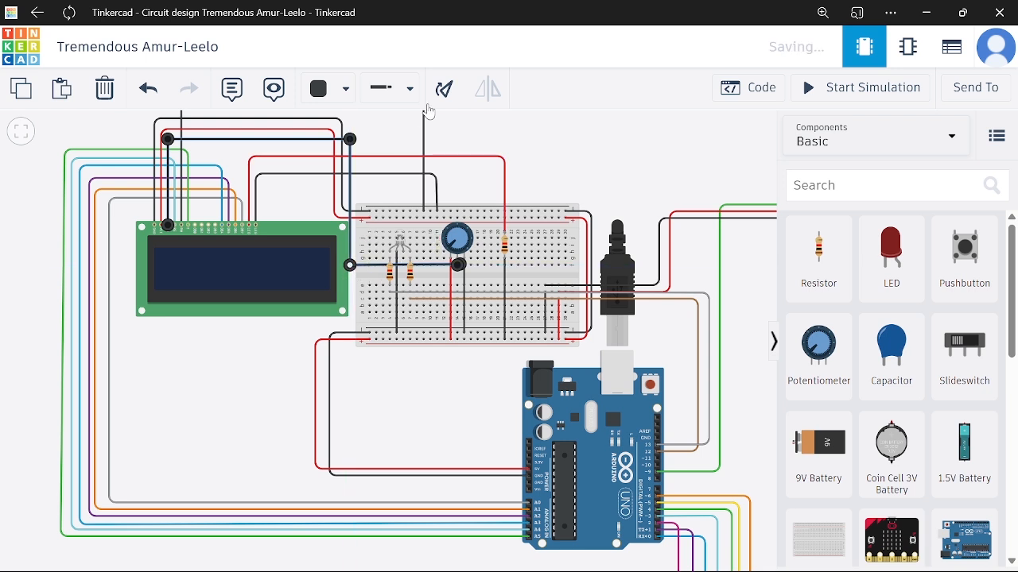
pyautogui.click(346, 88)
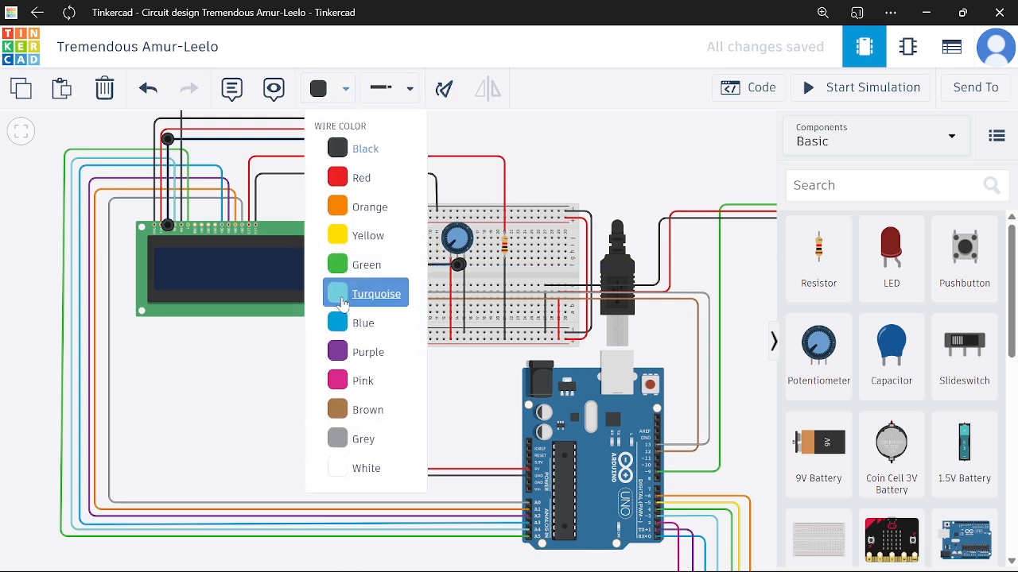
pyautogui.click(362, 236)
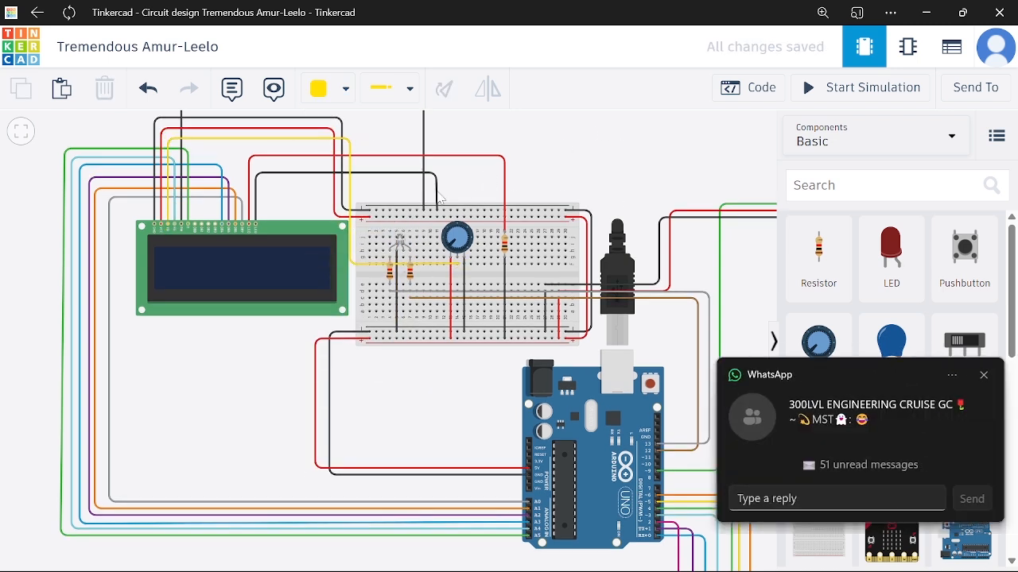
pyautogui.click(983, 375)
pyautogui.click(542, 167)
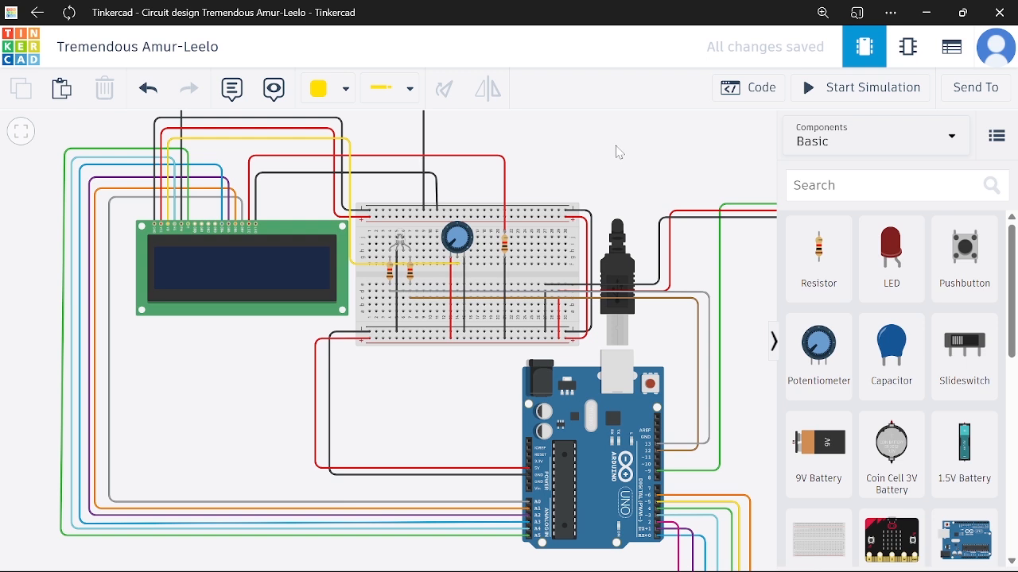
pyautogui.click(20, 131)
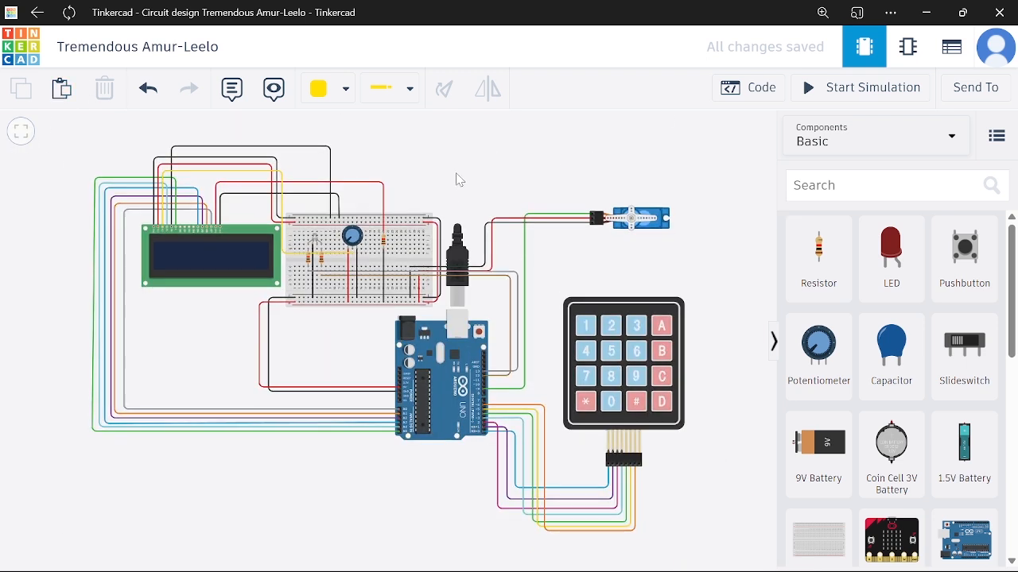
# Change the colour of the LCD contrast wire to brown.
pyautogui.click(282, 181)
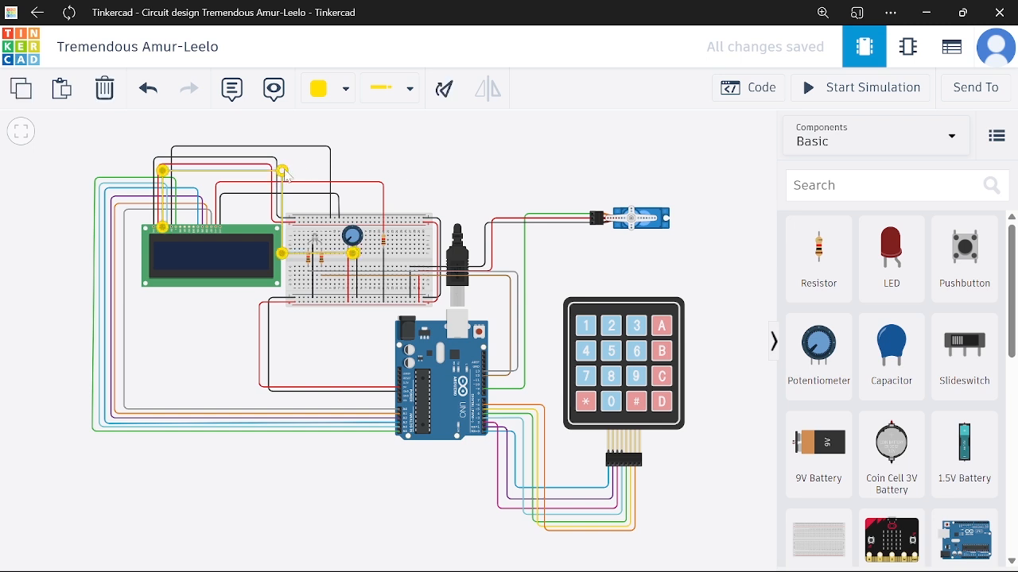
pyautogui.click(346, 89)
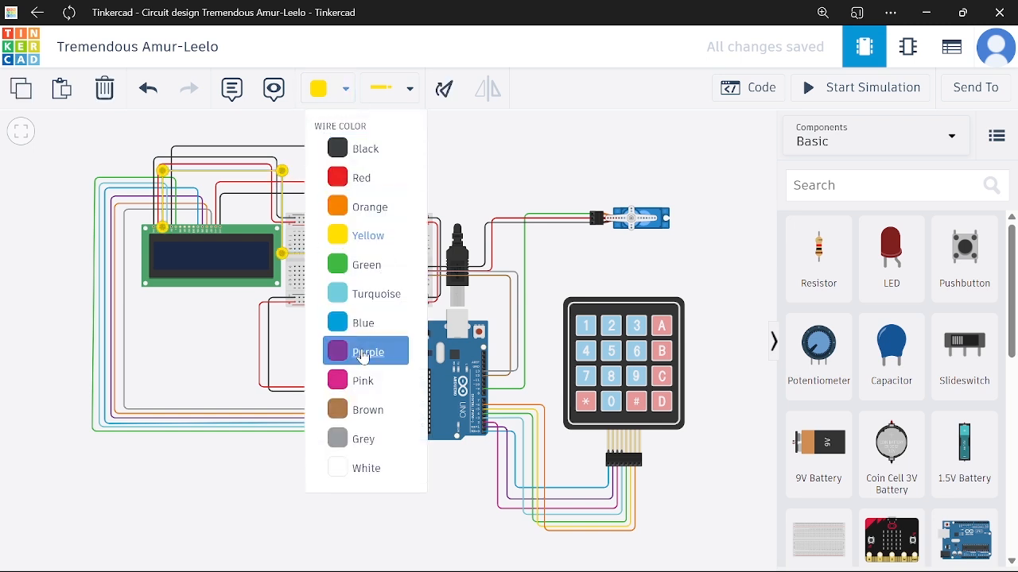
pyautogui.click(357, 410)
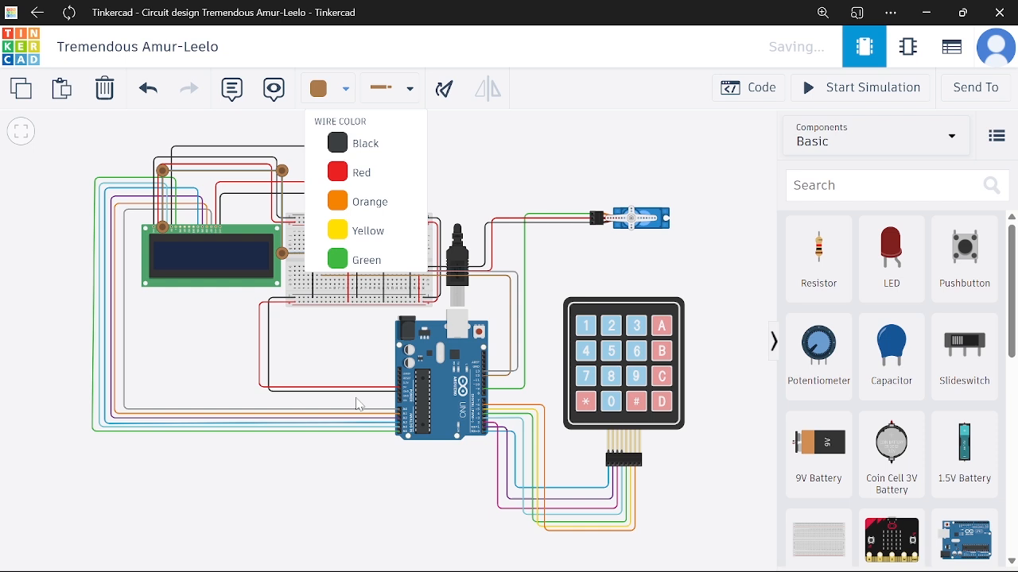
pyautogui.click(535, 134)
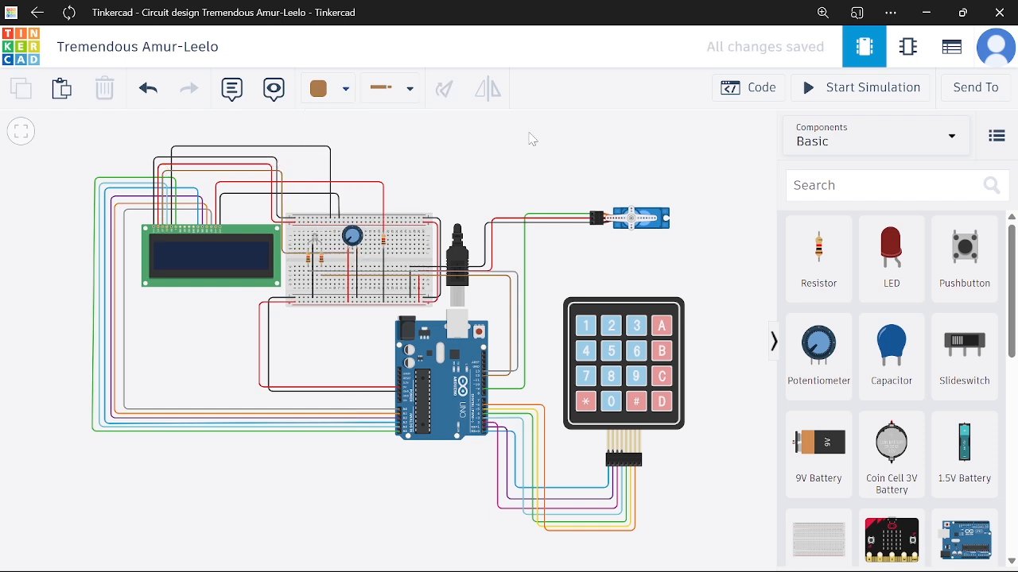
# Shift the contrast wire's vertical run between the LCD and breadboard slightly right by moving its upper and lower corners.
pyautogui.click(284, 182)
pyautogui.moveTo(283, 170); pyautogui.dragTo(286, 170)
pyautogui.moveTo(285, 255); pyautogui.dragTo(290, 256)
pyautogui.click(412, 168)
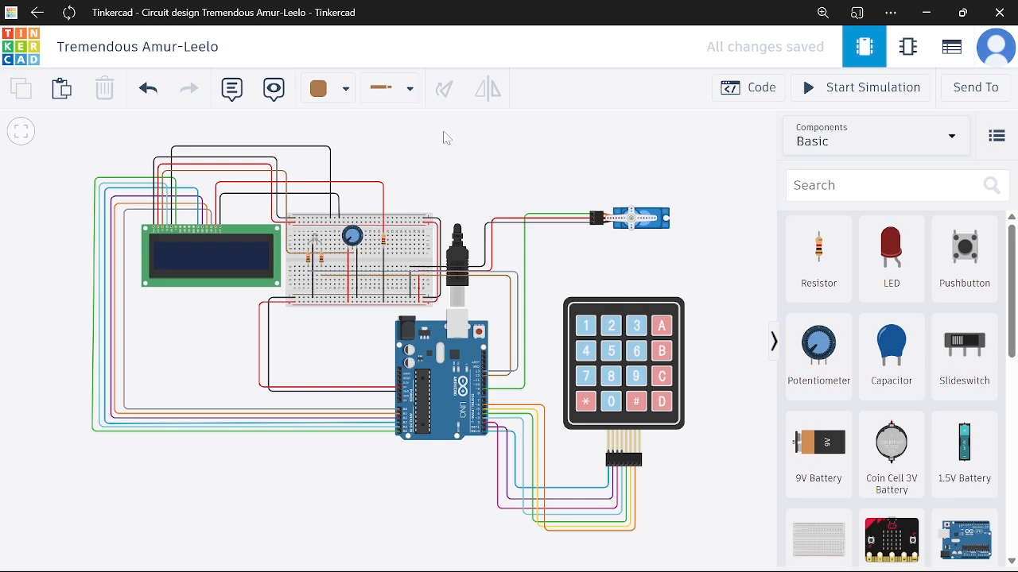
# Simulate the circuit, turn the potentiometer to test the LCD contrast, and end the simulation.
pyautogui.scroll(2, 168, 267)
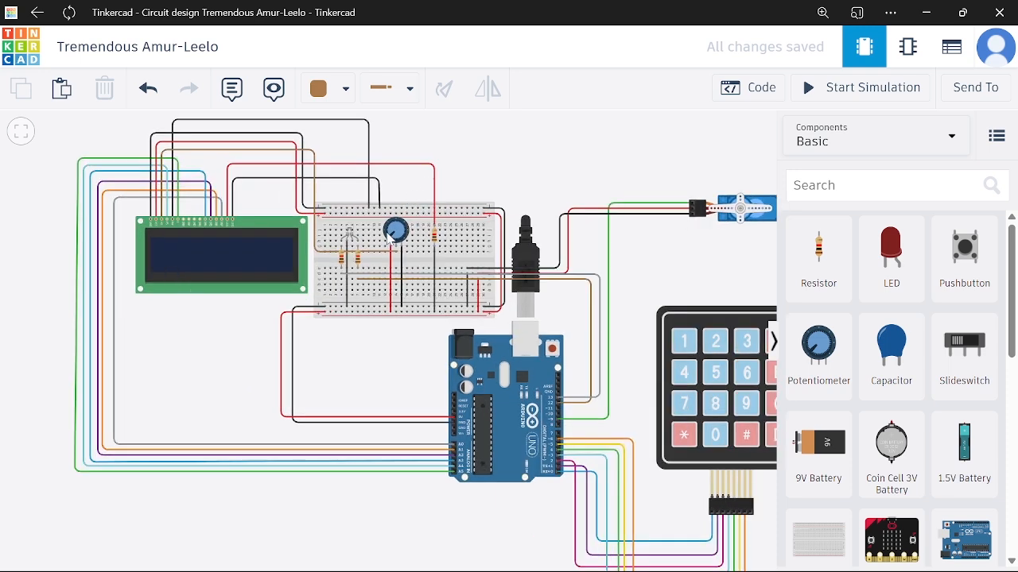
pyautogui.click(822, 90)
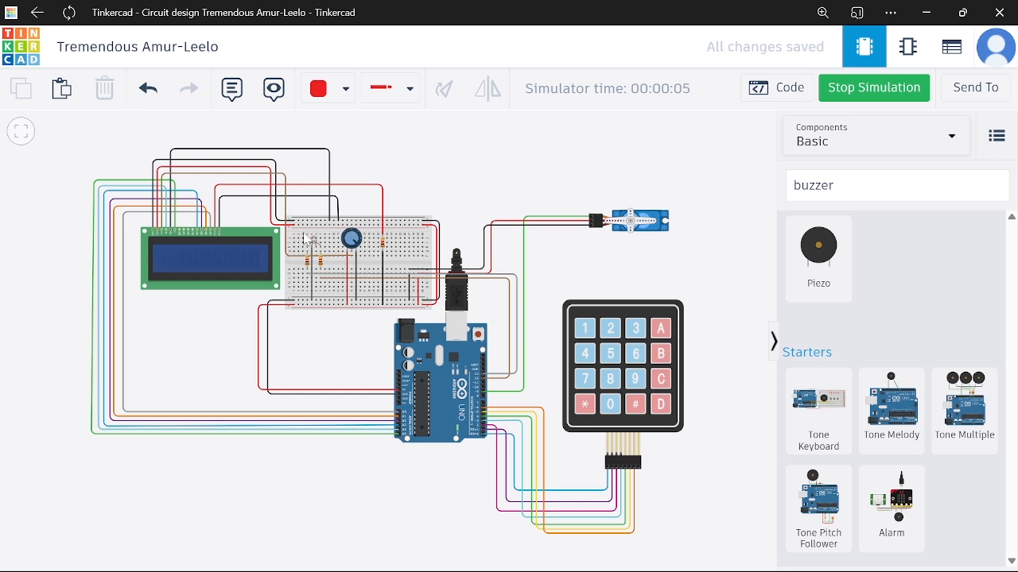
pyautogui.moveTo(355, 243)
pyautogui.mouseDown()
pyautogui.moveTo(352, 234)
pyautogui.moveTo(342, 241)
pyautogui.mouseUp()
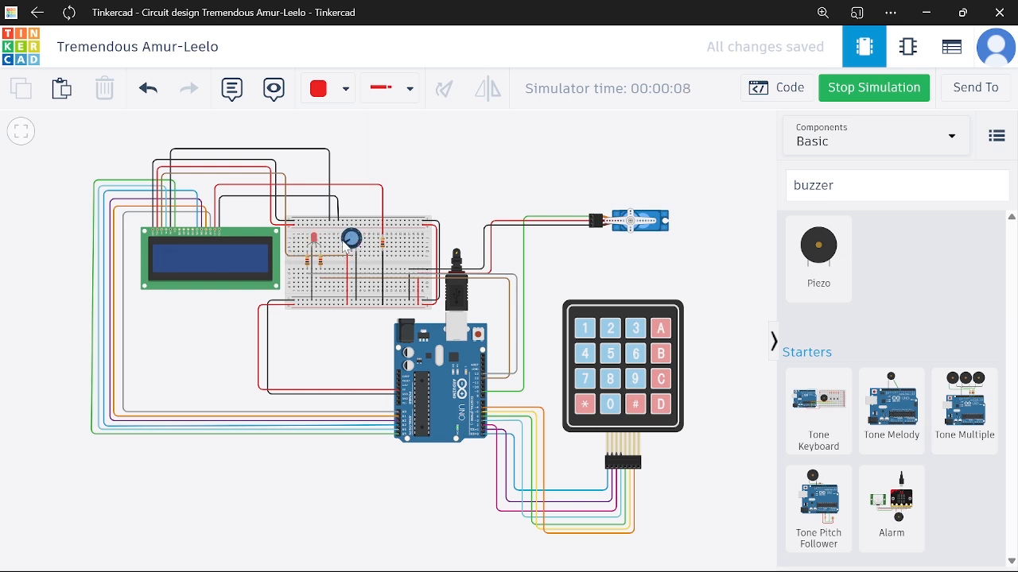
pyautogui.click(832, 88)
# Search the components for "buzzer" and place a piezo above the servo motor.
pyautogui.click(834, 185)
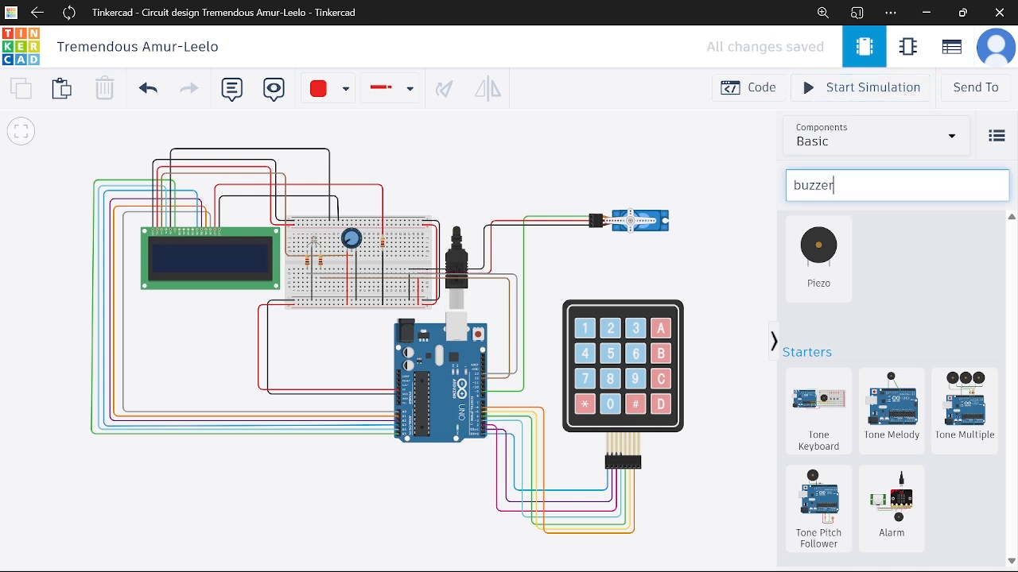
pyautogui.press('BackSpace')
pyautogui.press('BackSpace')
pyautogui.press('BackSpace')
pyautogui.press('BackSpace')
pyautogui.press('BackSpace')
pyautogui.press('BackSpace')
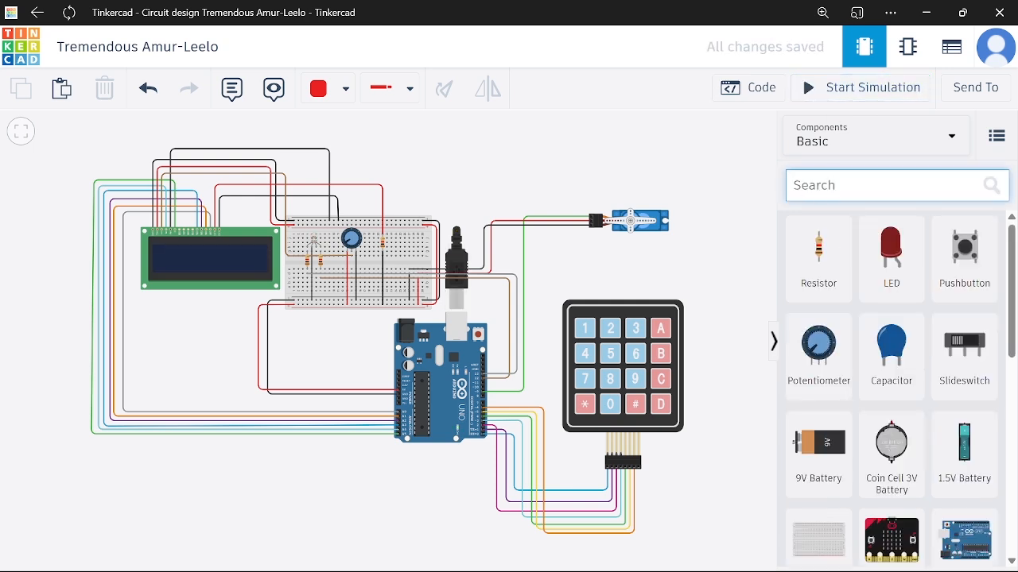
pyautogui.write('buzz')
pyautogui.write('e')
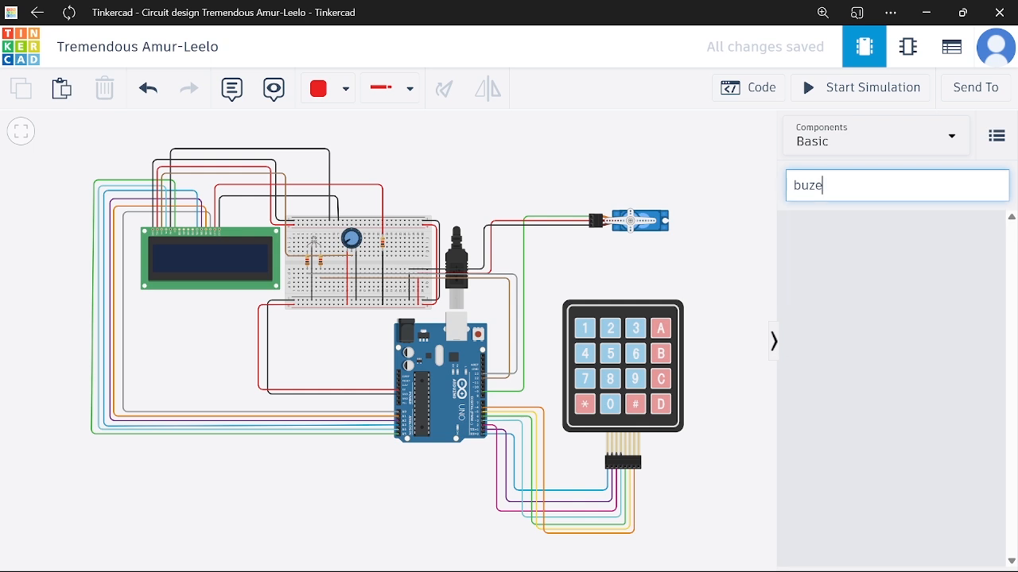
pyautogui.press('BackSpace')
pyautogui.write('zer')
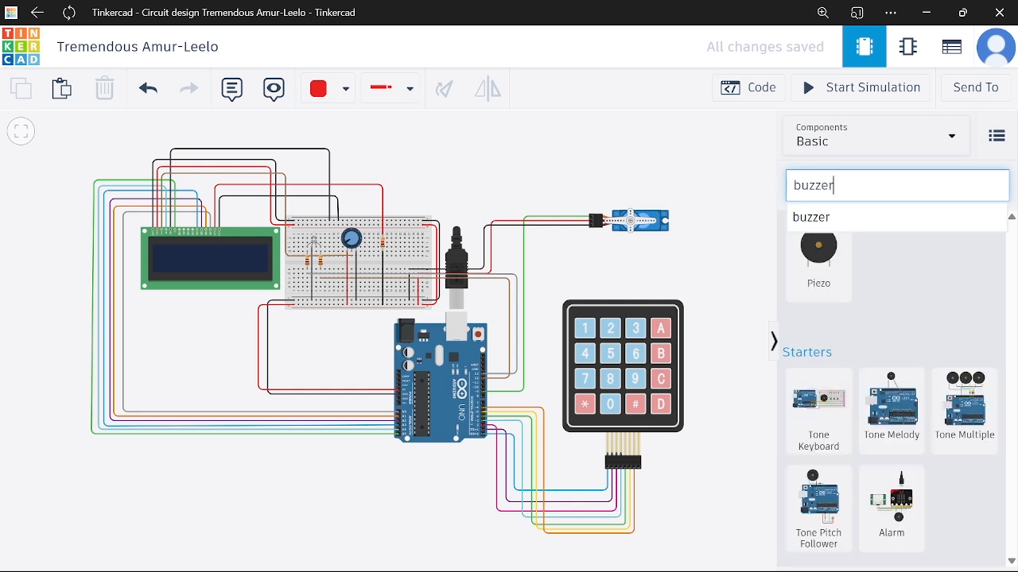
pyautogui.click(844, 264)
pyautogui.moveTo(845, 264); pyautogui.dragTo(574, 189)
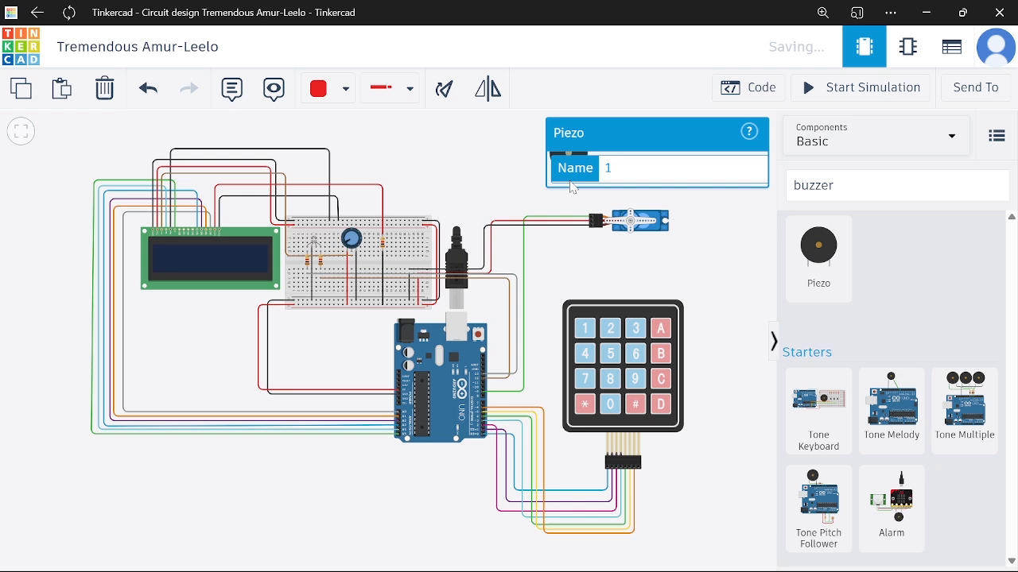
pyautogui.click(471, 174)
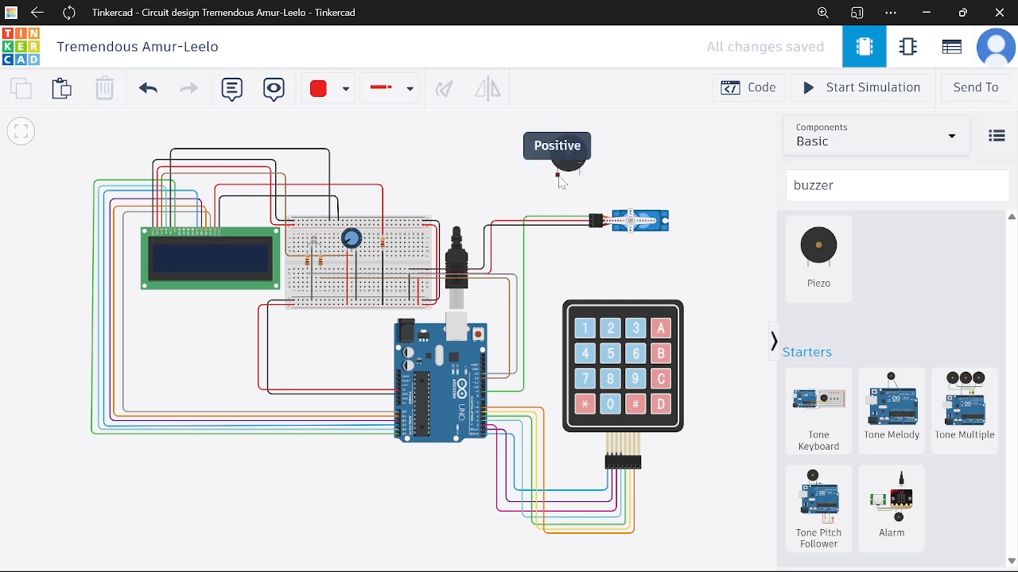
pyautogui.click(562, 182)
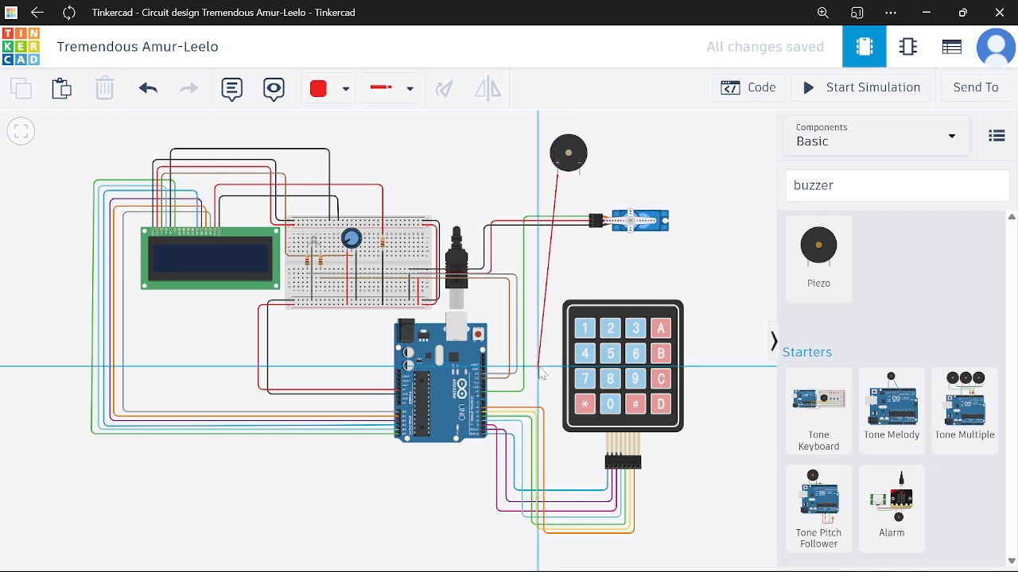
pyautogui.click(539, 370)
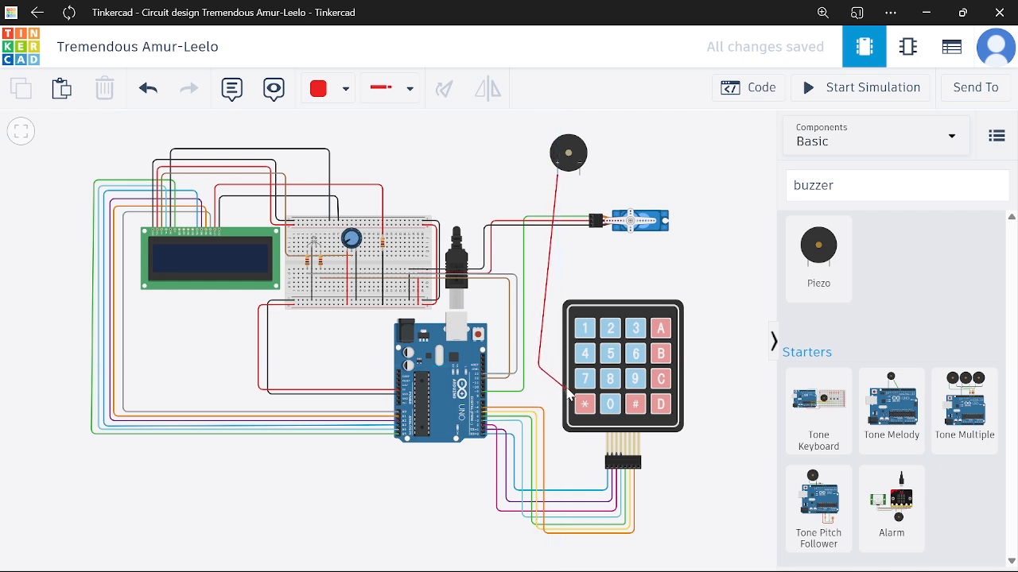
pyautogui.press('Escape')
# Move the piezo slightly left and down so its positive leg sits between the servo's green wire and the keypad.
pyautogui.click(554, 163)
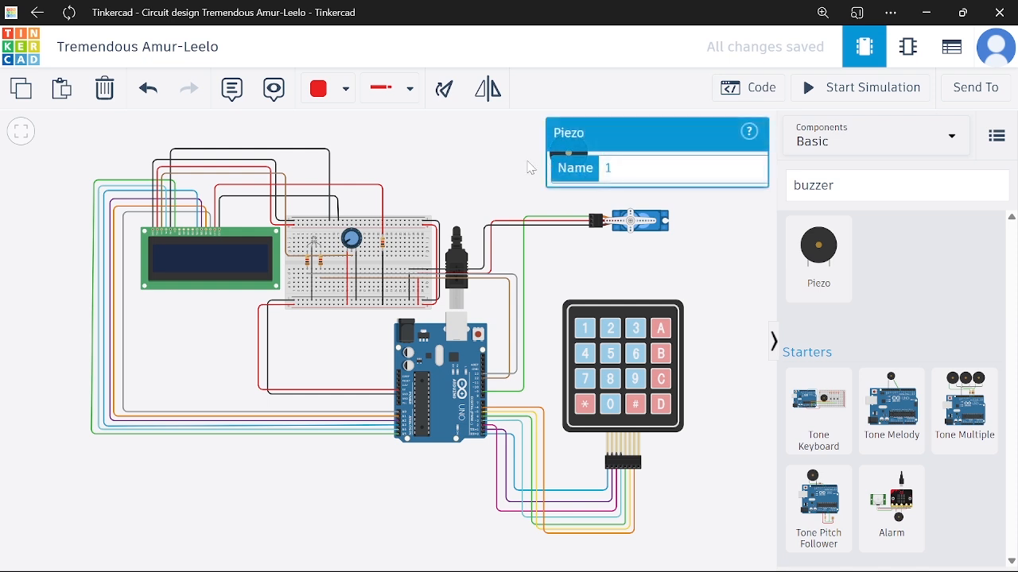
pyautogui.click(520, 167)
pyautogui.click(548, 152)
pyautogui.moveTo(547, 151); pyautogui.dragTo(541, 157)
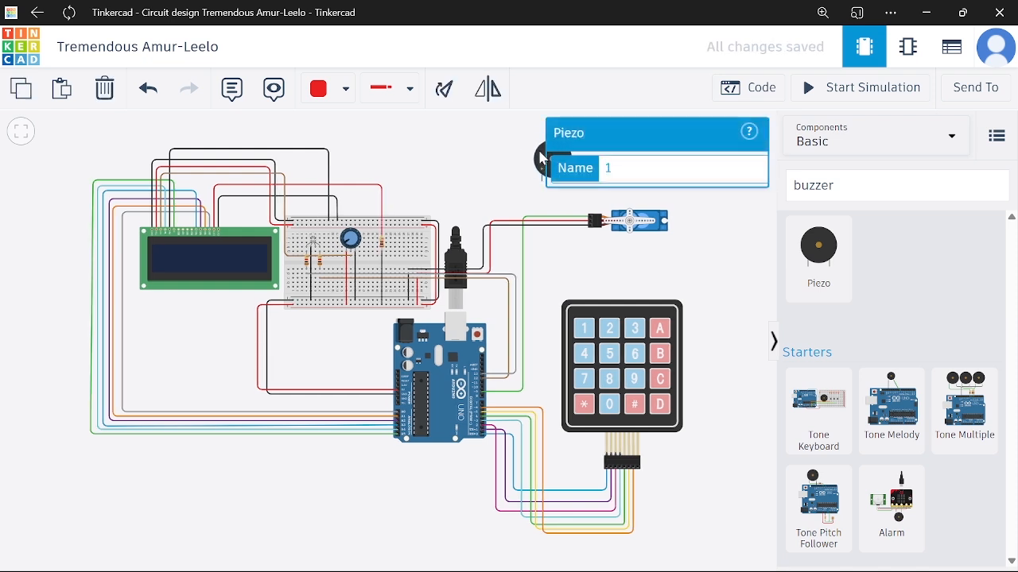
pyautogui.click(550, 194)
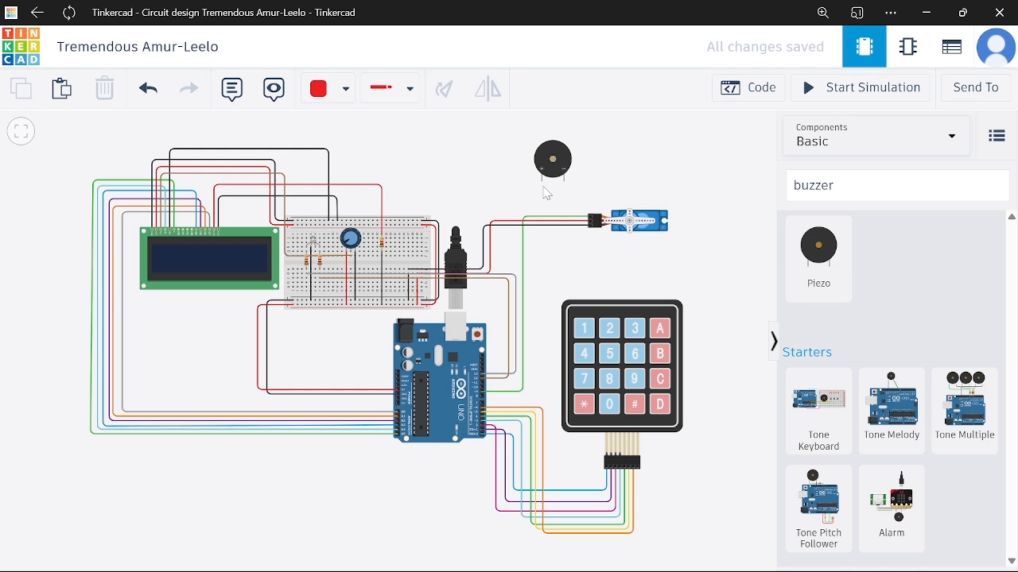
# Wire the piezo's Positive terminal to Arduino pin D10, and level the wire's corner with the pin.
pyautogui.click(543, 179)
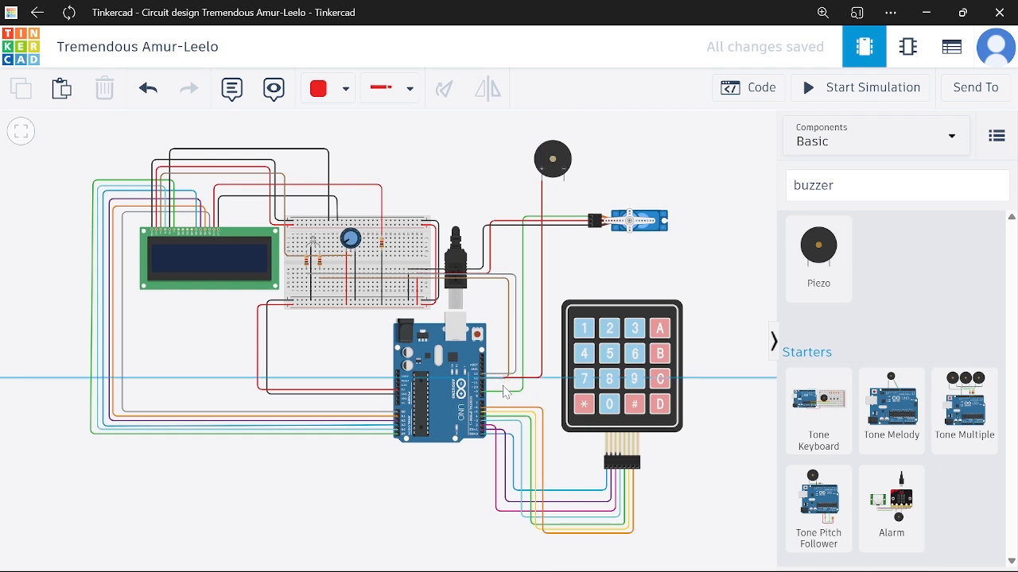
pyautogui.click(542, 380)
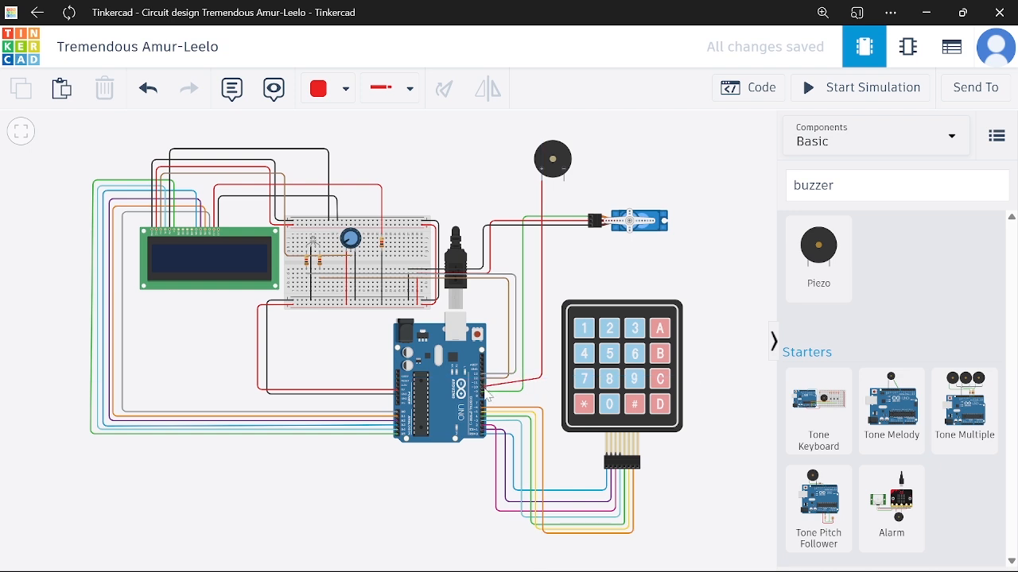
pyautogui.click(486, 393)
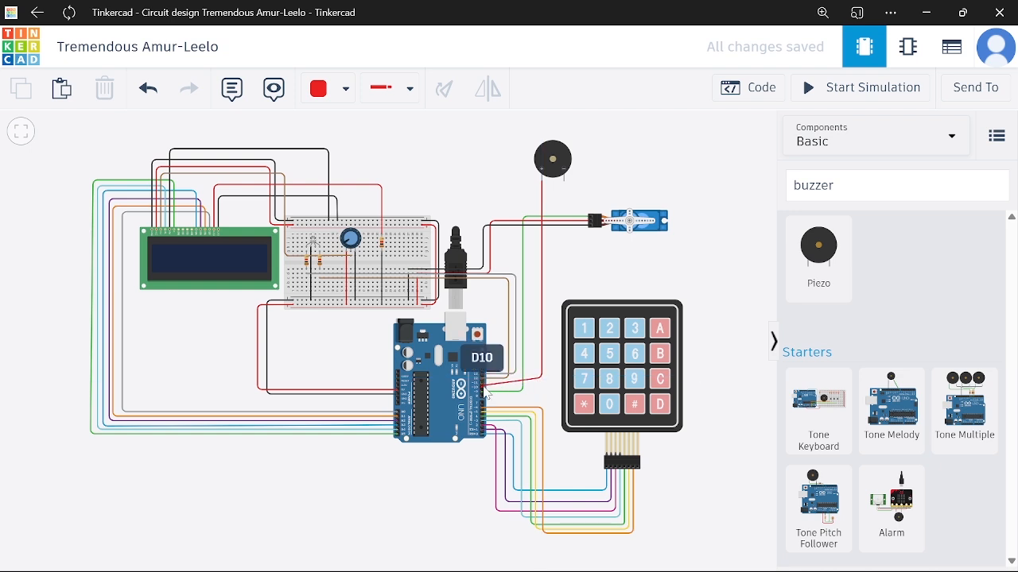
pyautogui.click(487, 391)
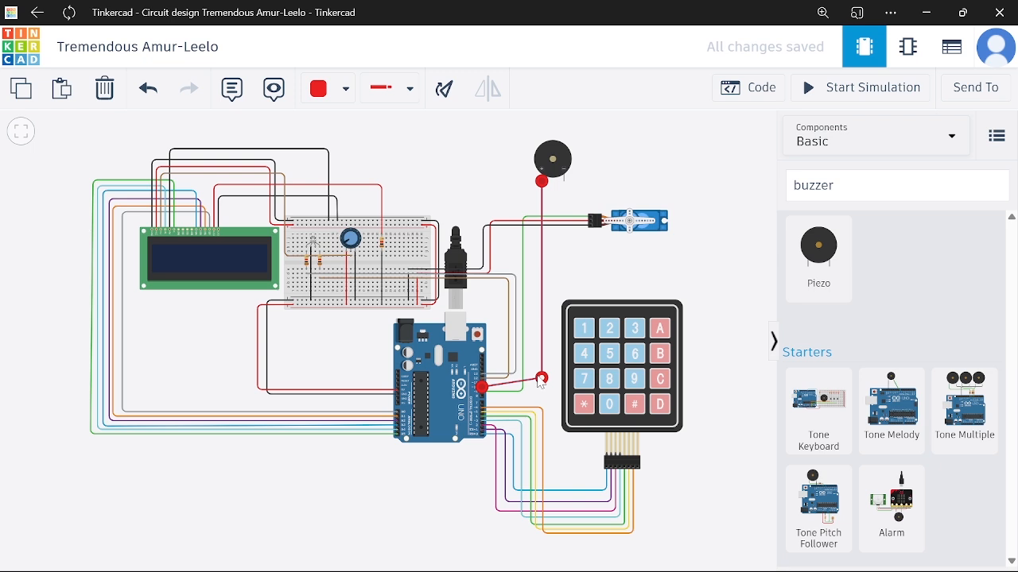
pyautogui.moveTo(539, 380); pyautogui.dragTo(539, 387)
pyautogui.click(587, 161)
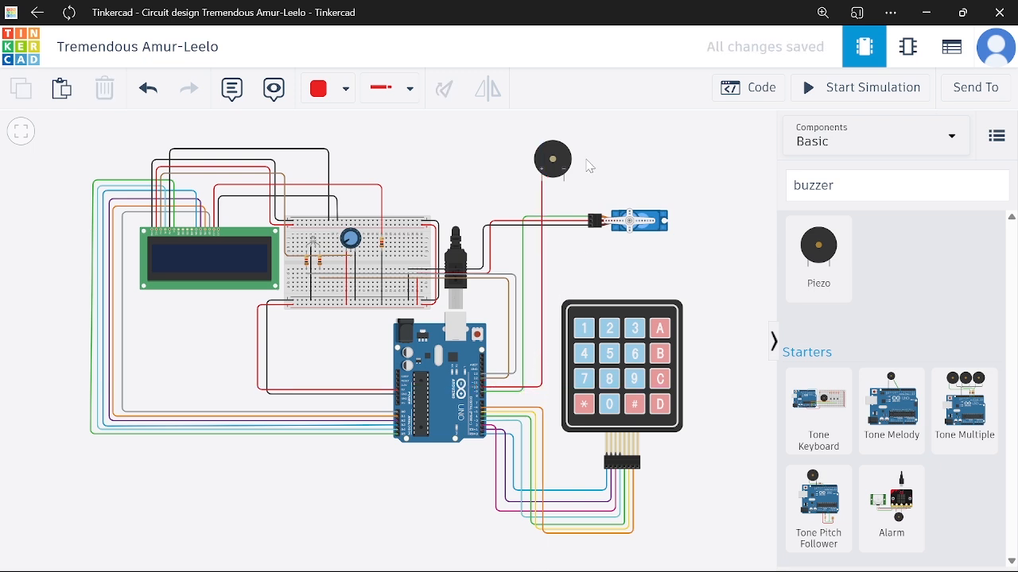
# Wire the piezo's negative terminal to the breadboard's upper negative rail and colour the wire black.
pyautogui.click(567, 186)
pyautogui.click(565, 200)
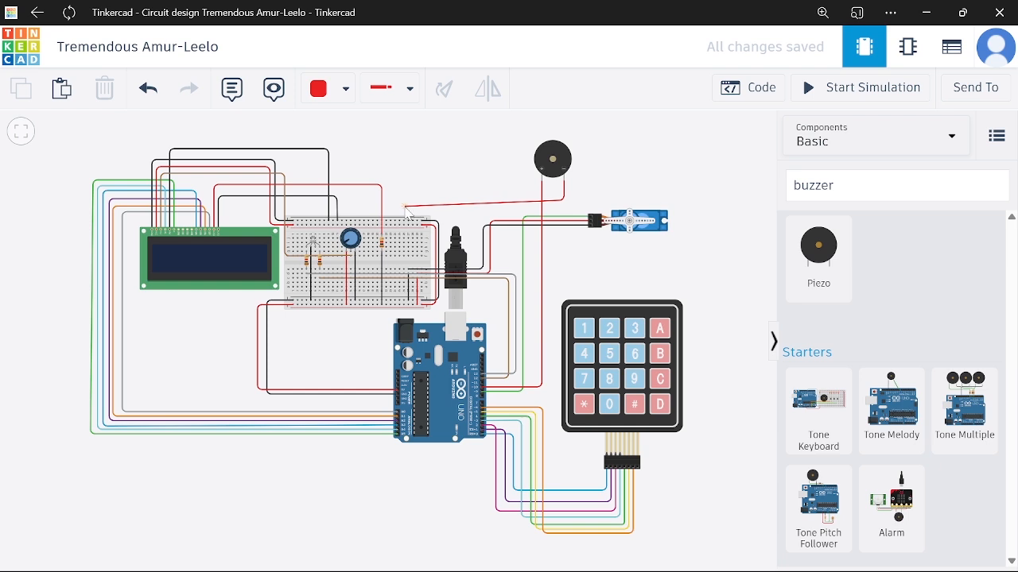
pyautogui.click(403, 200)
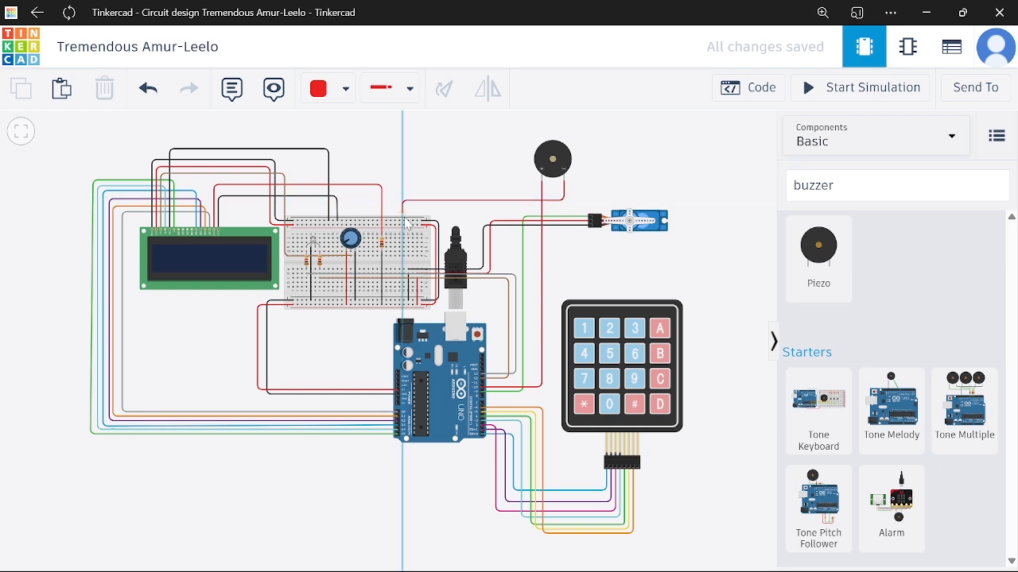
pyautogui.click(405, 222)
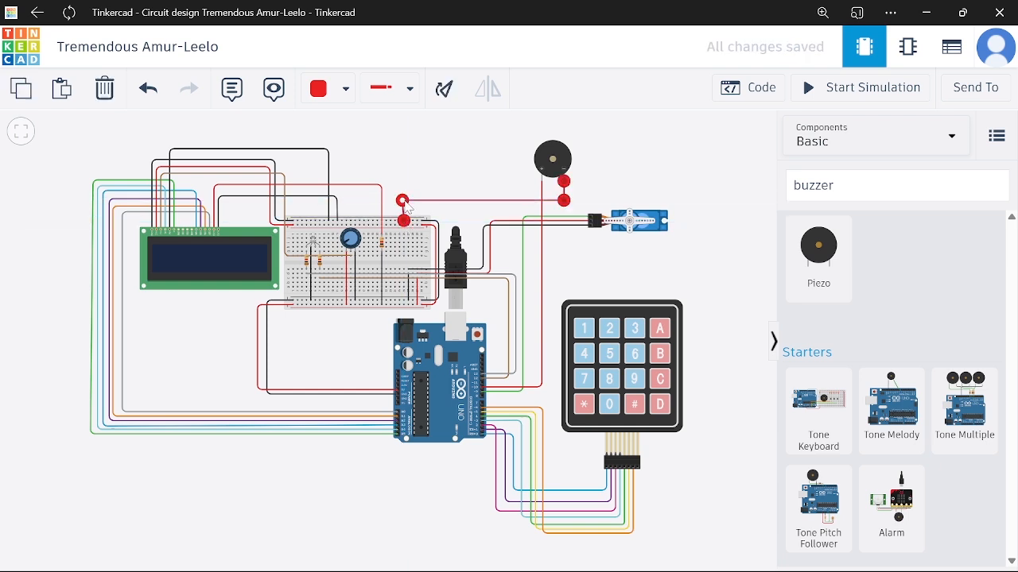
pyautogui.click(429, 177)
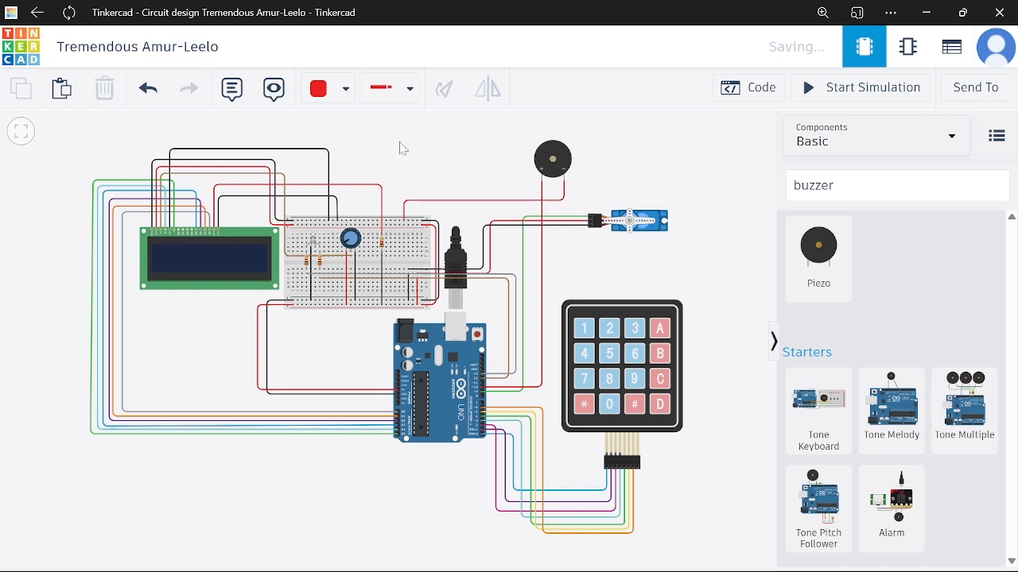
pyautogui.click(424, 200)
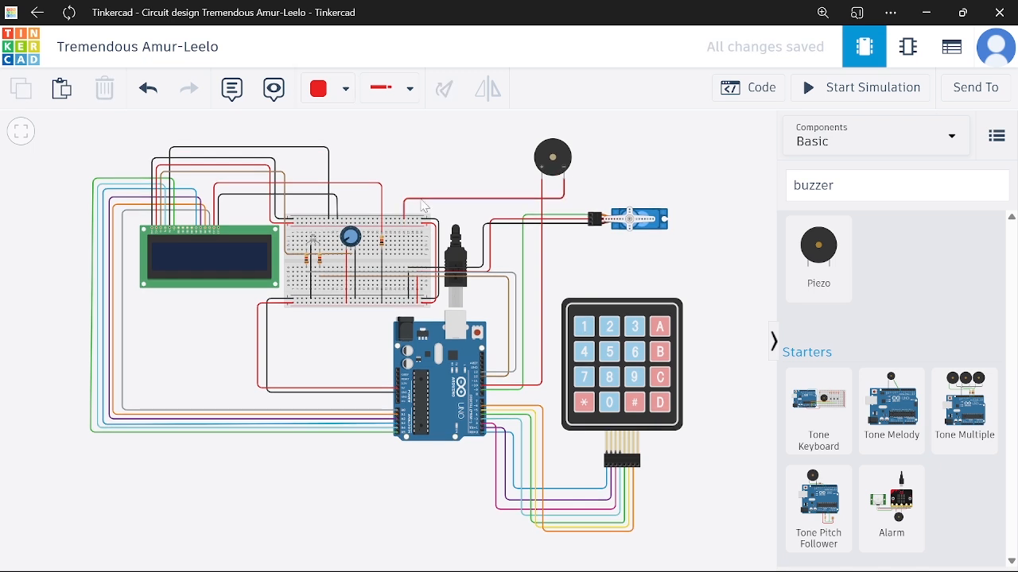
pyautogui.click(345, 89)
pyautogui.click(354, 147)
pyautogui.click(434, 151)
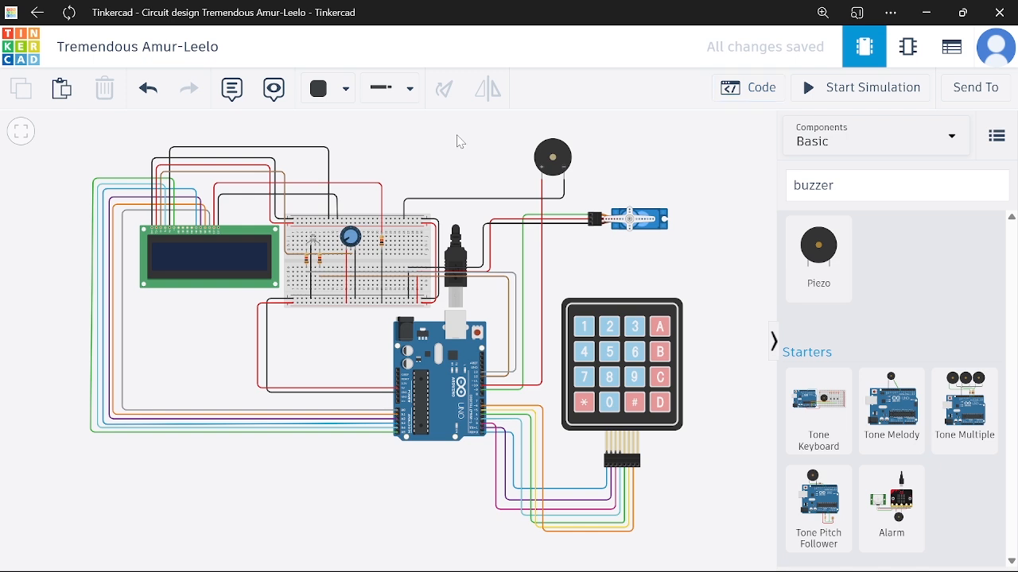
# Open the Arduino's code editor and switch it from Blocks to Text, accepting the loss of the blocks.
pyautogui.click(729, 87)
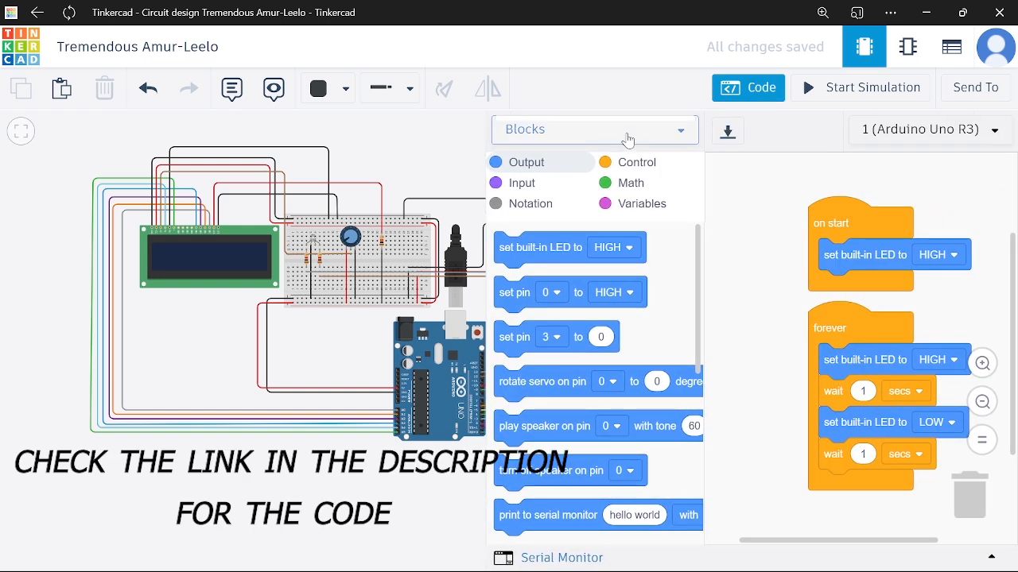
pyautogui.click(628, 132)
pyautogui.click(560, 200)
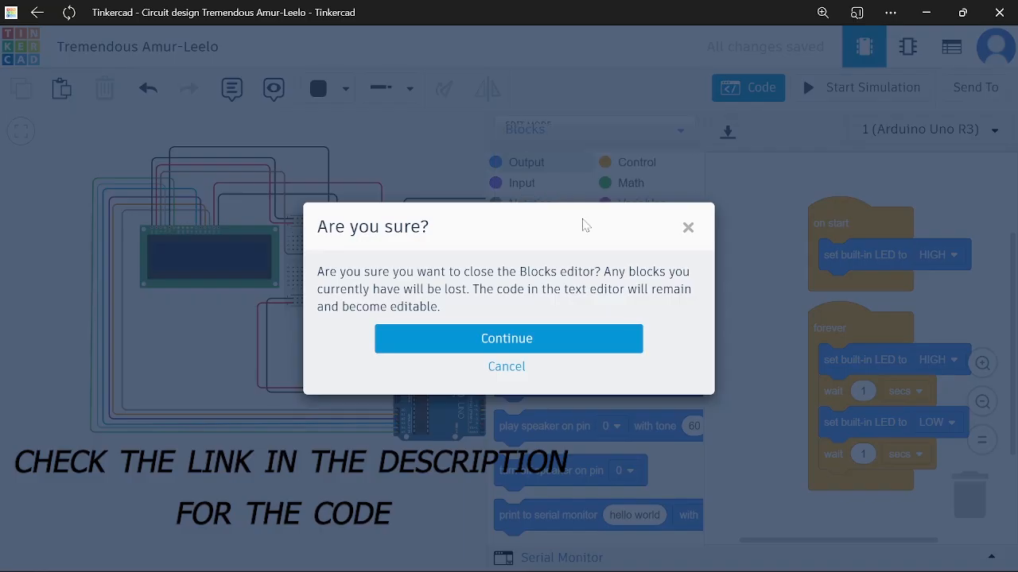
pyautogui.click(541, 346)
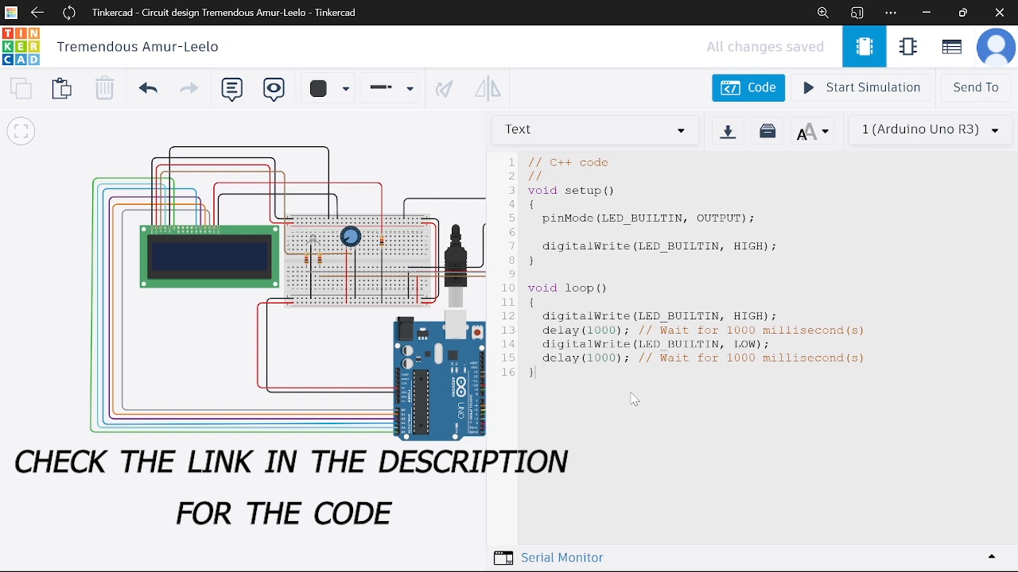
# Replace all of the default code with the copied keypad door lock program.
pyautogui.hotkey('ctrl', 'a')
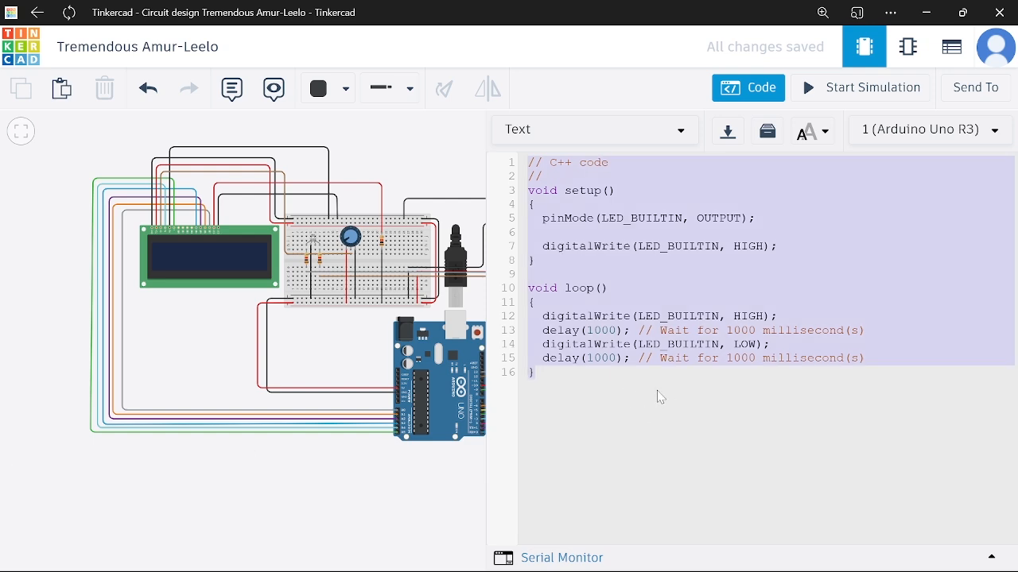
pyautogui.hotkey('ctrl', 'v')
pyautogui.scroll(20, 747, 346)
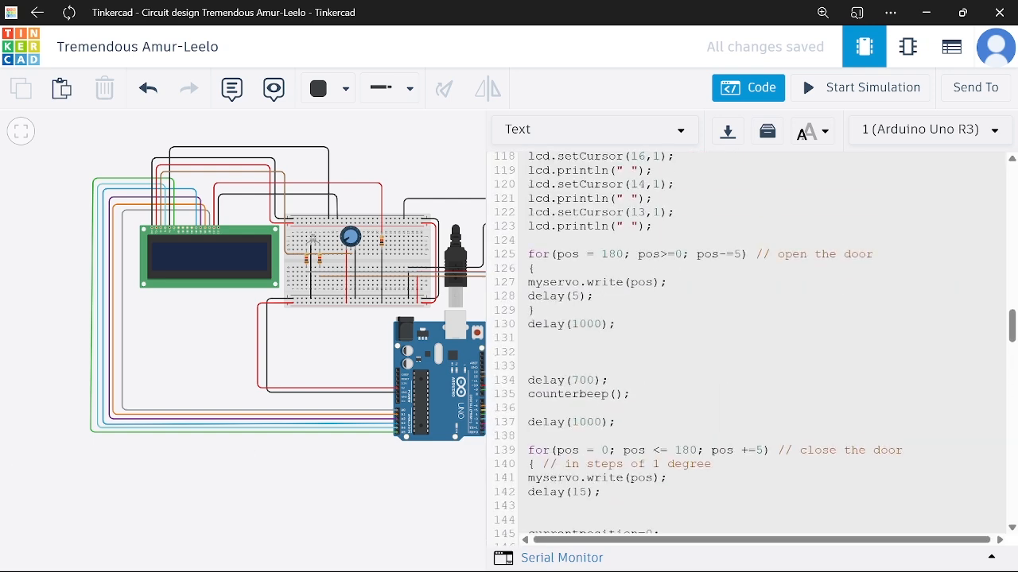
# Delete the comment that follows the Servo myservo declaration near the start of the program.
pyautogui.scroll(-2, 748, 346)
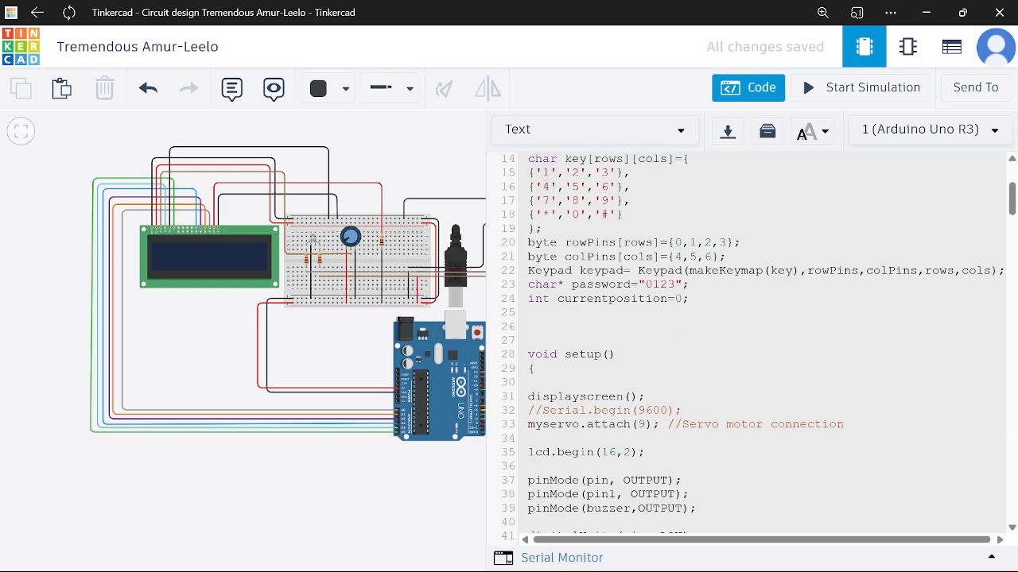
pyautogui.scroll(2, 747, 345)
pyautogui.scroll(-7, 747, 346)
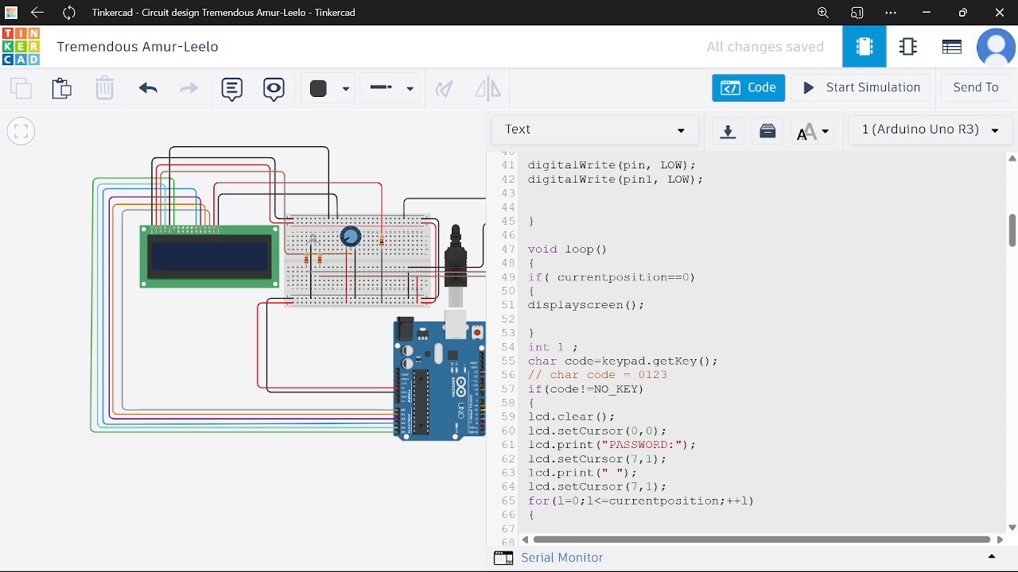
pyautogui.scroll(7, 747, 346)
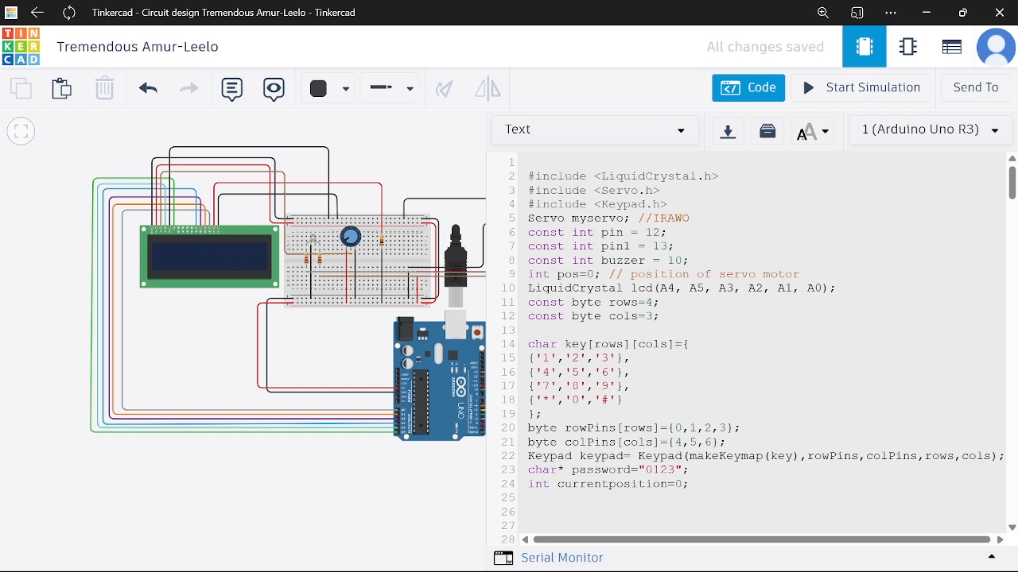
pyautogui.doubleClick(653, 218)
pyautogui.press('BackSpace')
pyautogui.press('BackSpace')
pyautogui.press('BackSpace')
pyautogui.press('BackSpace')
# Try a different third digit in the code's door-lock password string, and put the original digit back.
pyautogui.scroll(-5, 756, 342)
pyautogui.scroll(5, 755, 342)
pyautogui.scroll(-4, 755, 342)
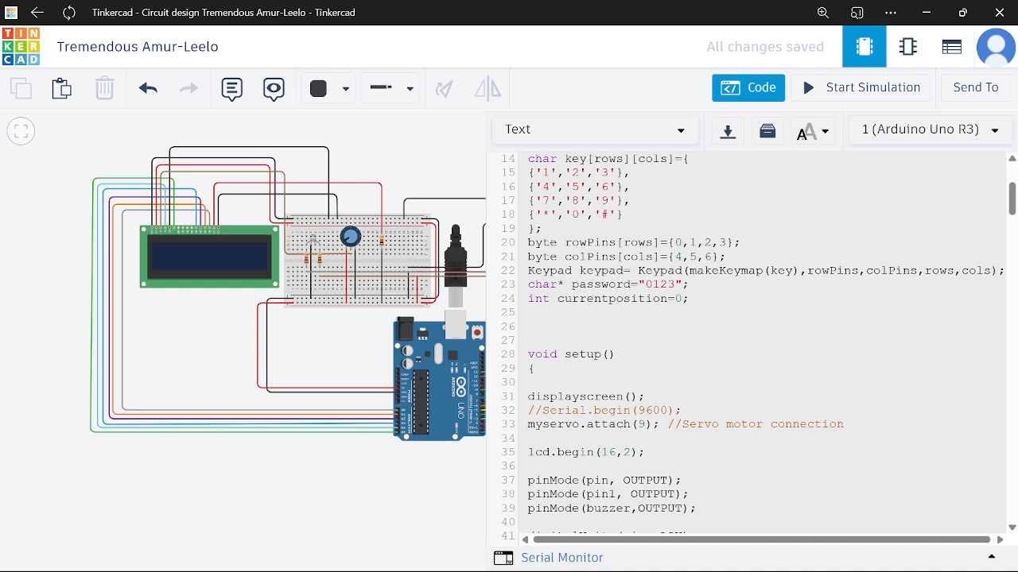
pyautogui.scroll(-4, 755, 342)
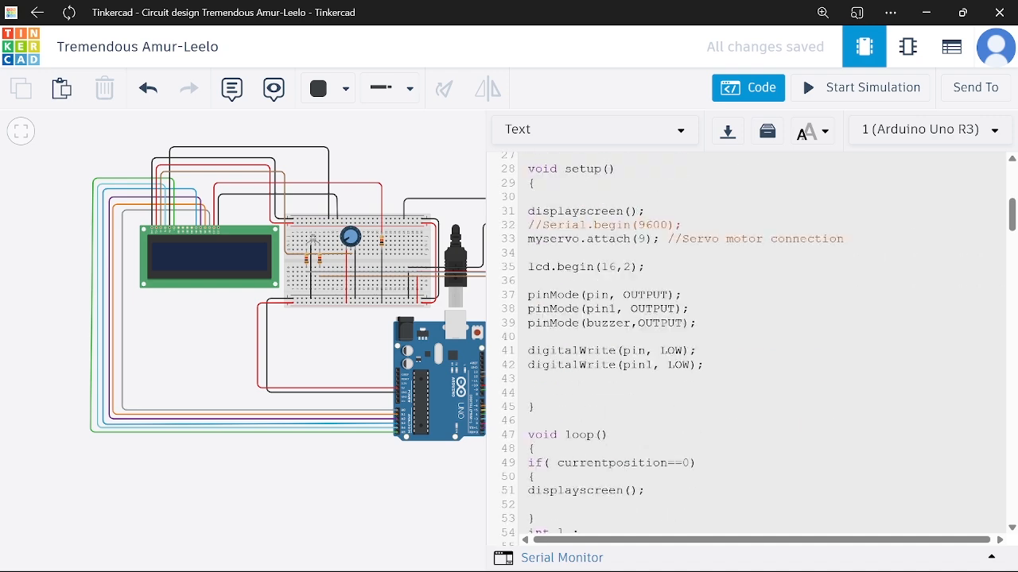
pyautogui.scroll(4, 756, 341)
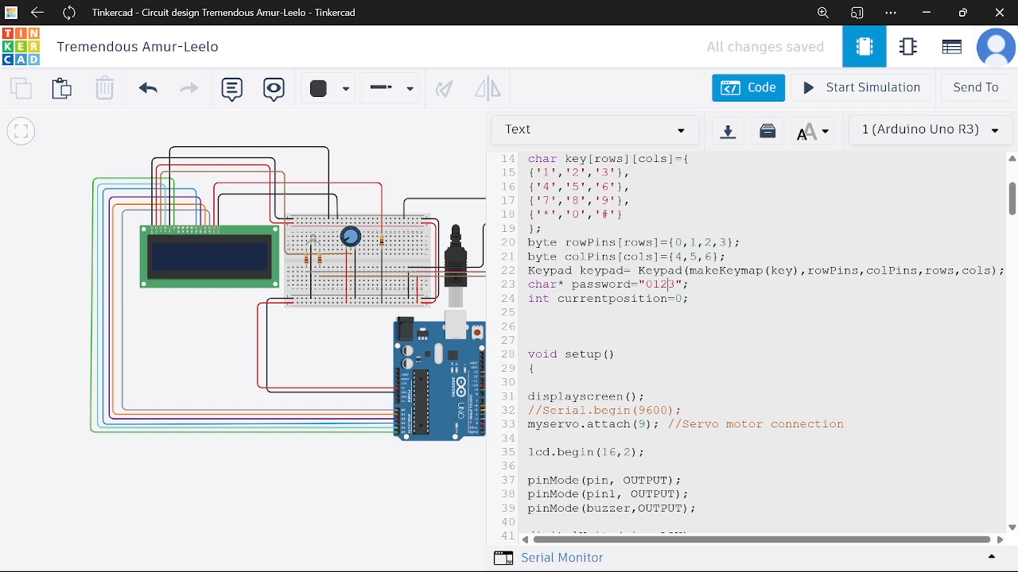
pyautogui.press('BackSpace')
pyautogui.write('4')
pyautogui.press('BackSpace')
pyautogui.write('2')
# Examine the loop() code that reads the keypad, prints asterisks and compares each key with the password.
pyautogui.scroll(-10, 747, 342)
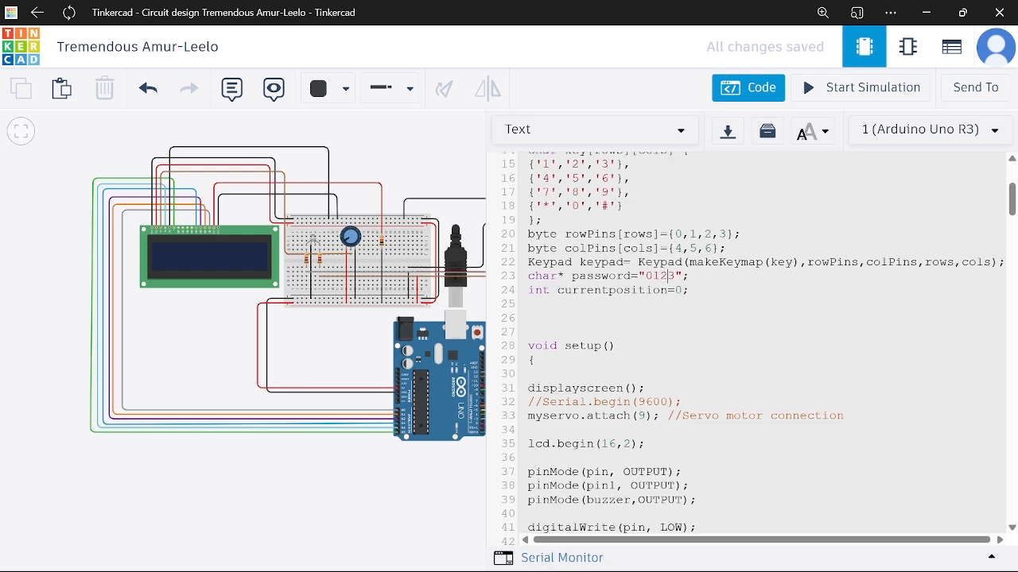
pyautogui.scroll(-3, 747, 342)
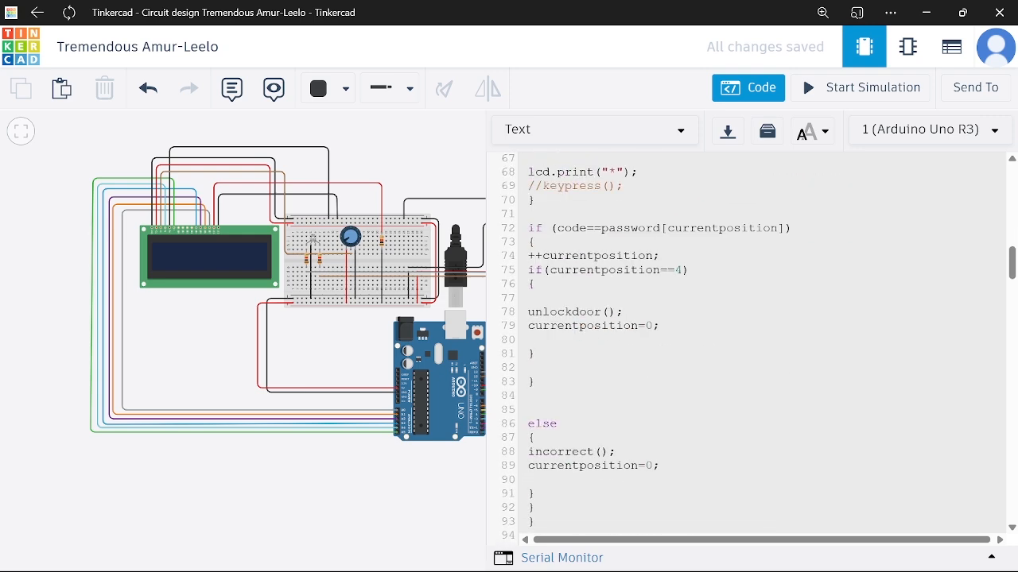
pyautogui.scroll(3, 748, 342)
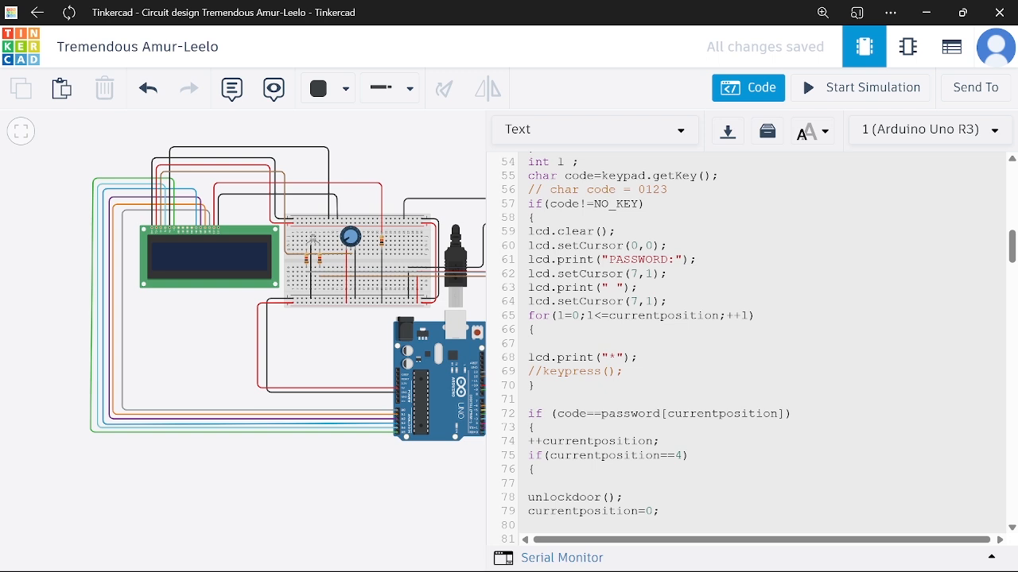
pyautogui.moveTo(528, 316); pyautogui.dragTo(622, 497)
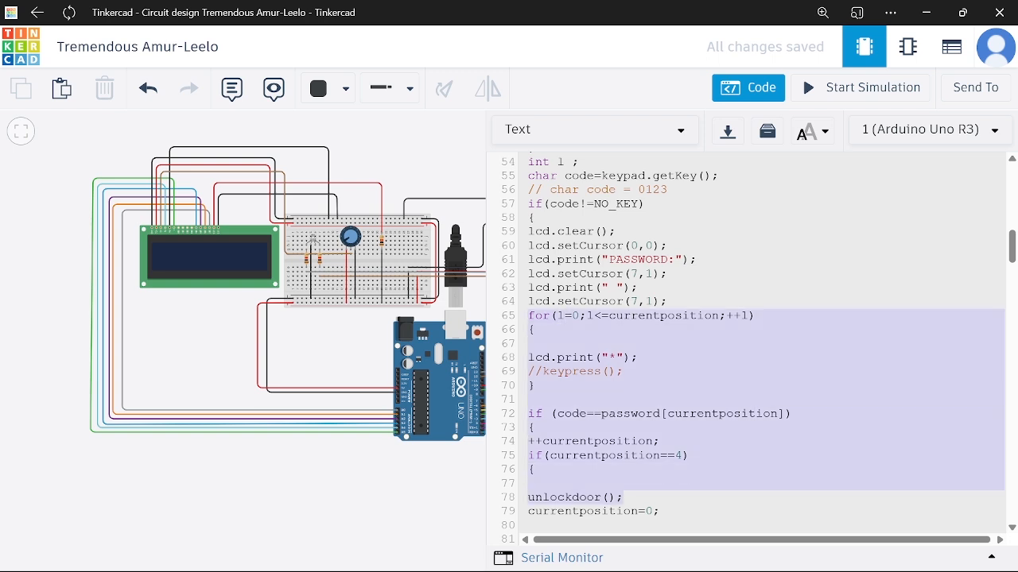
pyautogui.click(638, 358)
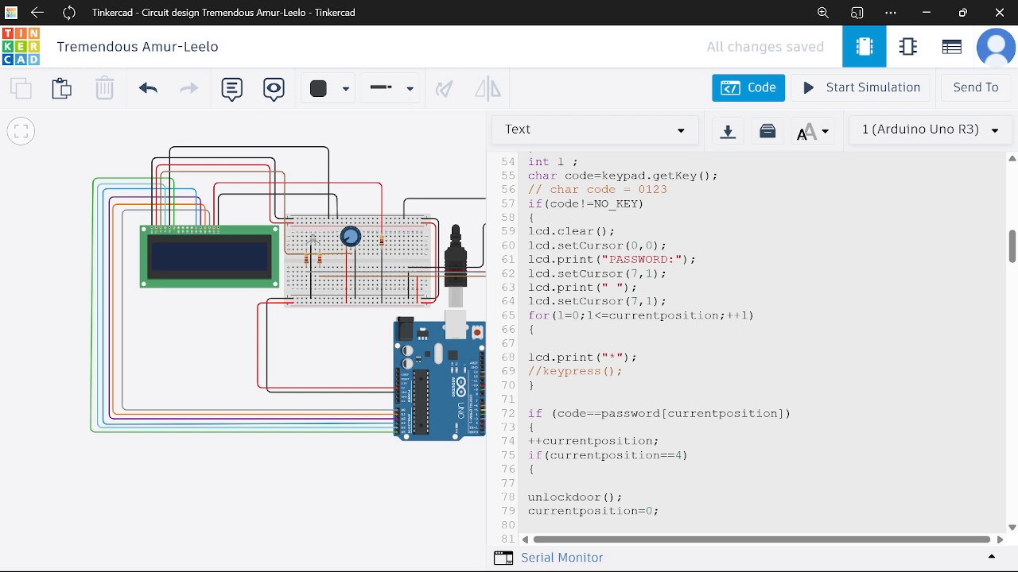
pyautogui.scroll(-3, 747, 342)
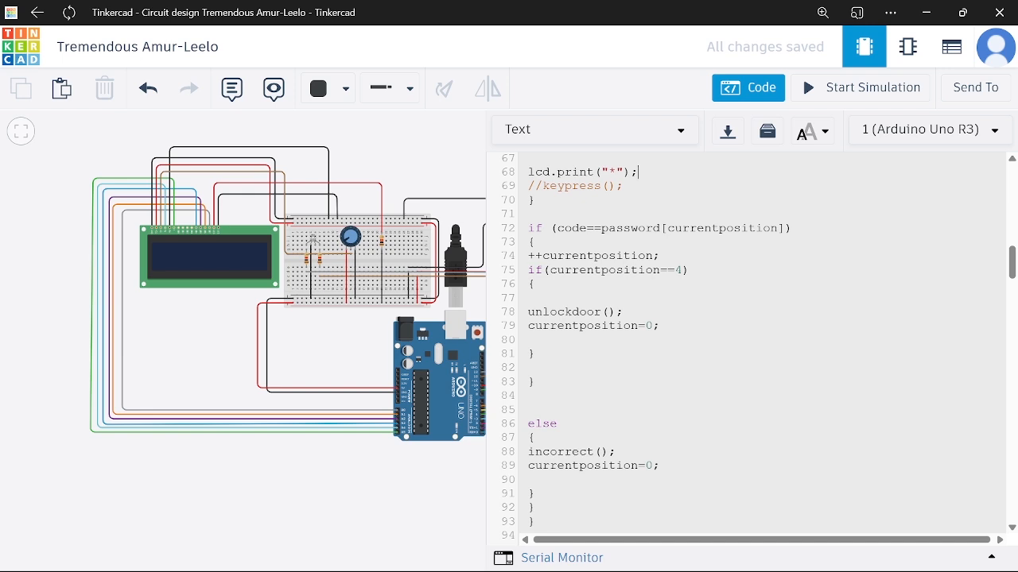
# Trace the unlockdoor() call to its function, and read the door-opening, door-closing and incorrect() code.
pyautogui.scroll(-9, 747, 342)
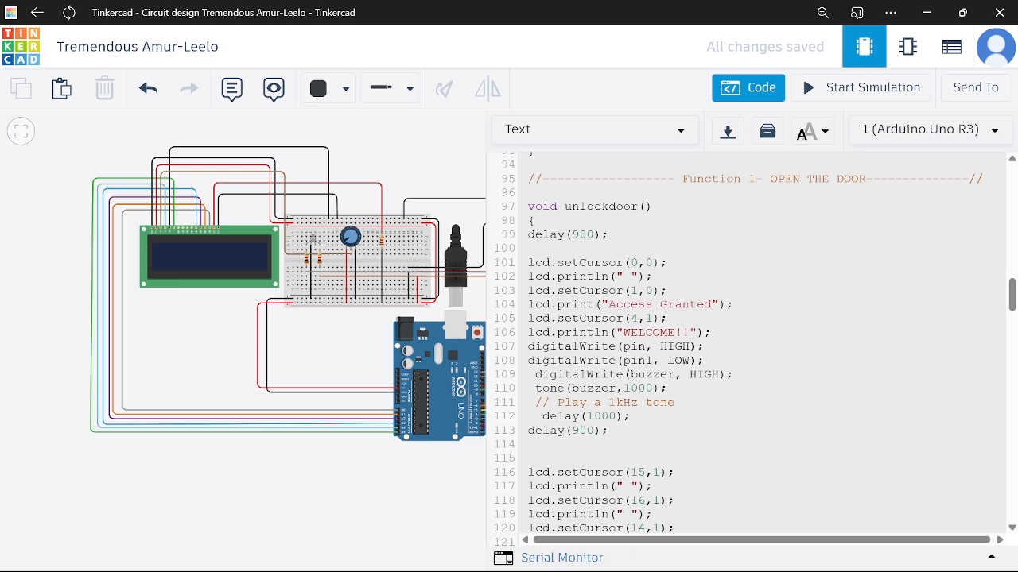
pyautogui.scroll(-4, 747, 342)
pyautogui.scroll(4, 747, 342)
pyautogui.scroll(-8, 748, 342)
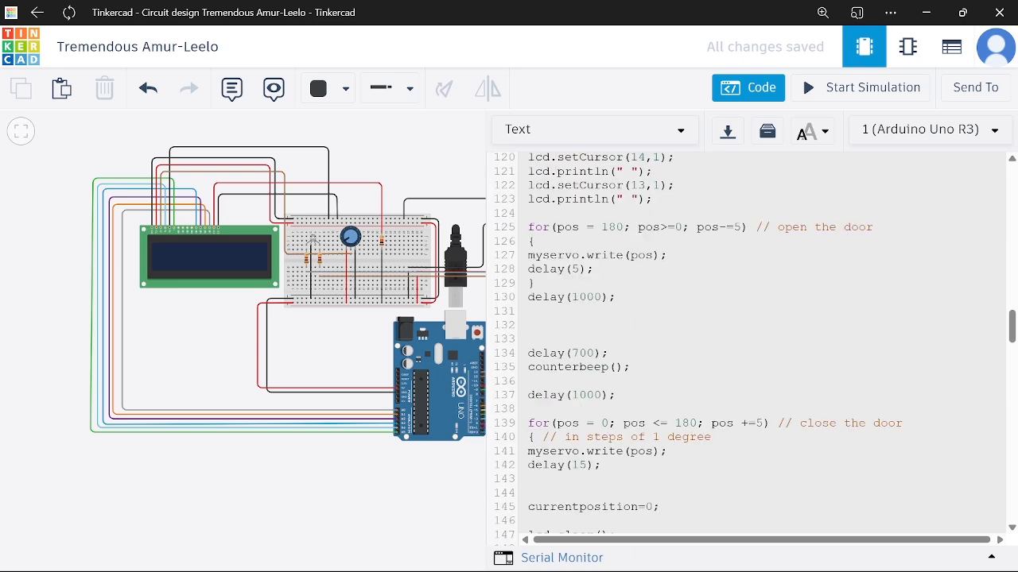
pyautogui.scroll(20, 747, 341)
pyautogui.scroll(-4, 747, 341)
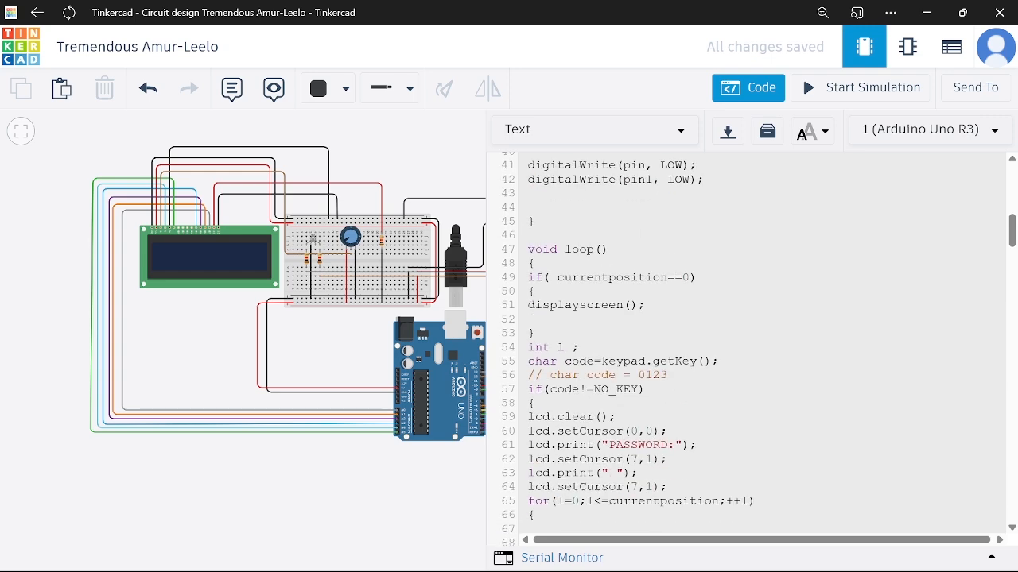
pyautogui.scroll(-4, 747, 341)
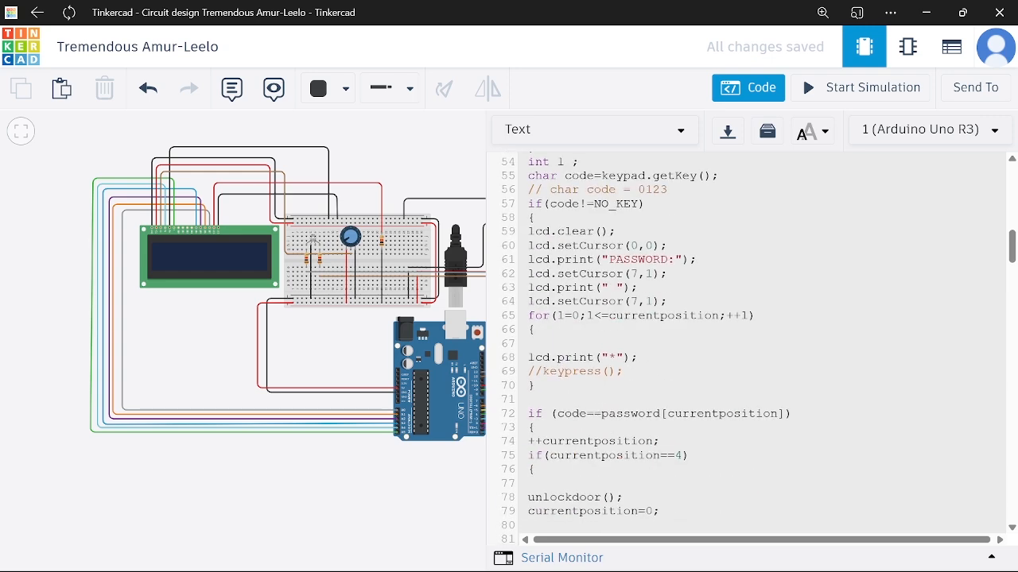
pyautogui.scroll(-4, 748, 342)
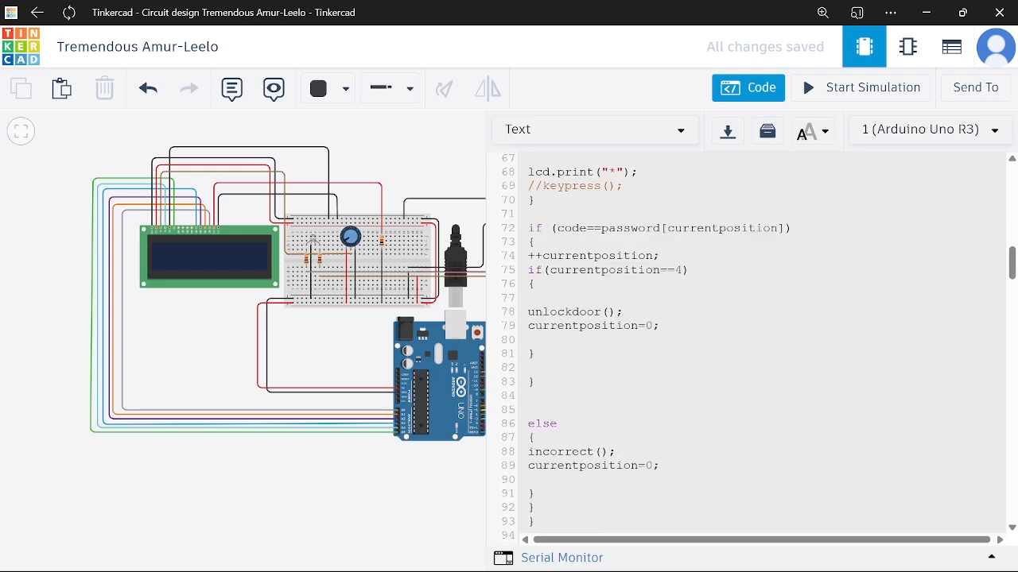
pyautogui.doubleClick(534, 311)
pyautogui.scroll(-16, 747, 342)
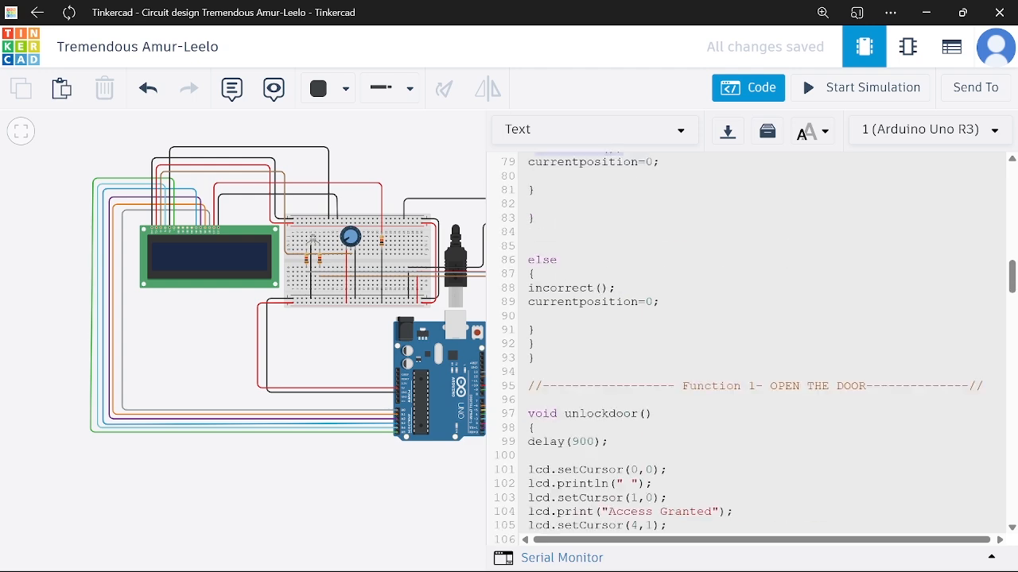
pyautogui.scroll(8, 747, 342)
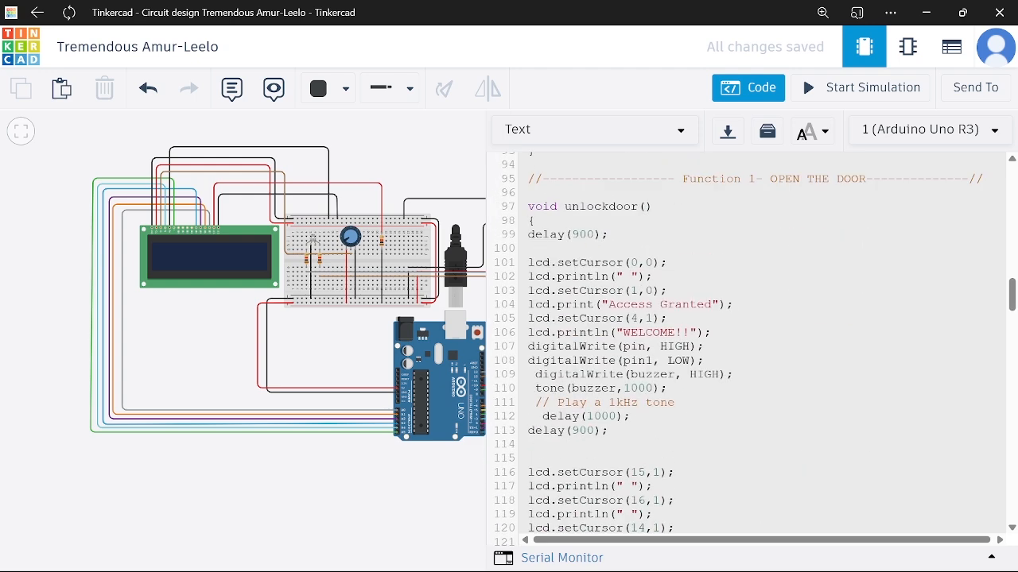
pyautogui.scroll(-16, 747, 342)
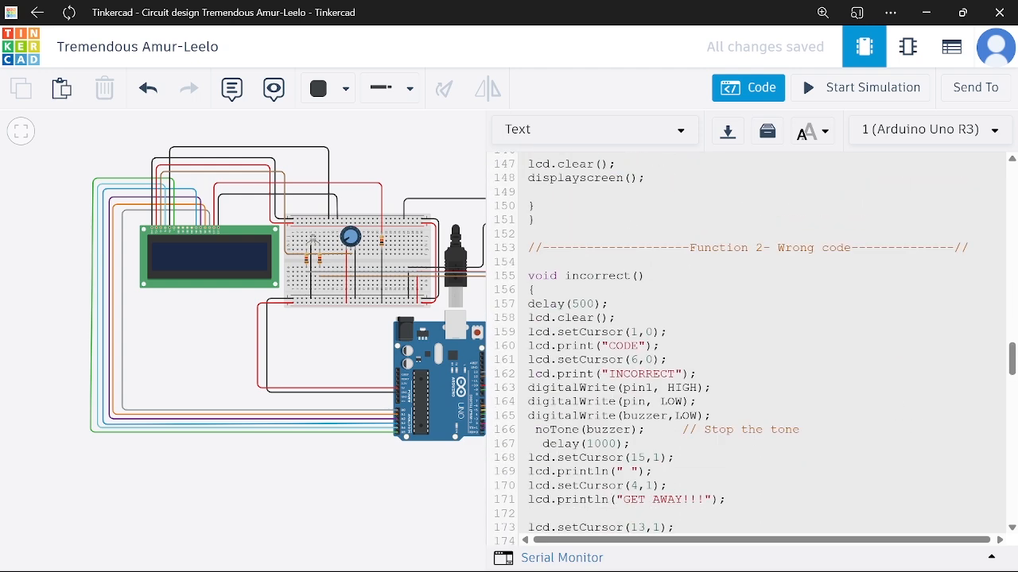
# In counterbeep(), set the delay before the first "GET IN WITHIN" message and the delay after printing "5" to 1000.
pyautogui.scroll(-12, 748, 342)
pyautogui.scroll(-9, 747, 342)
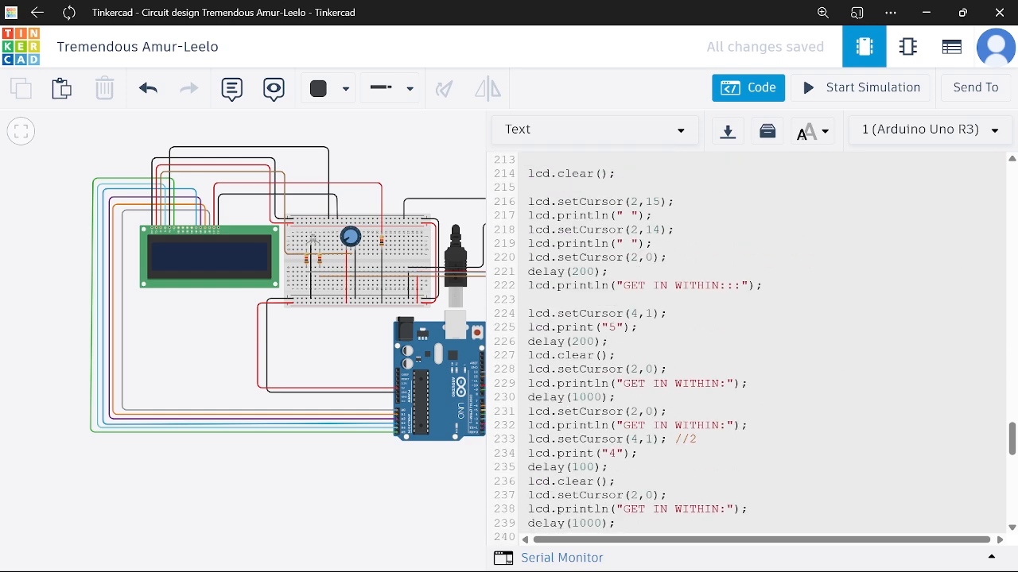
pyautogui.scroll(4, 747, 342)
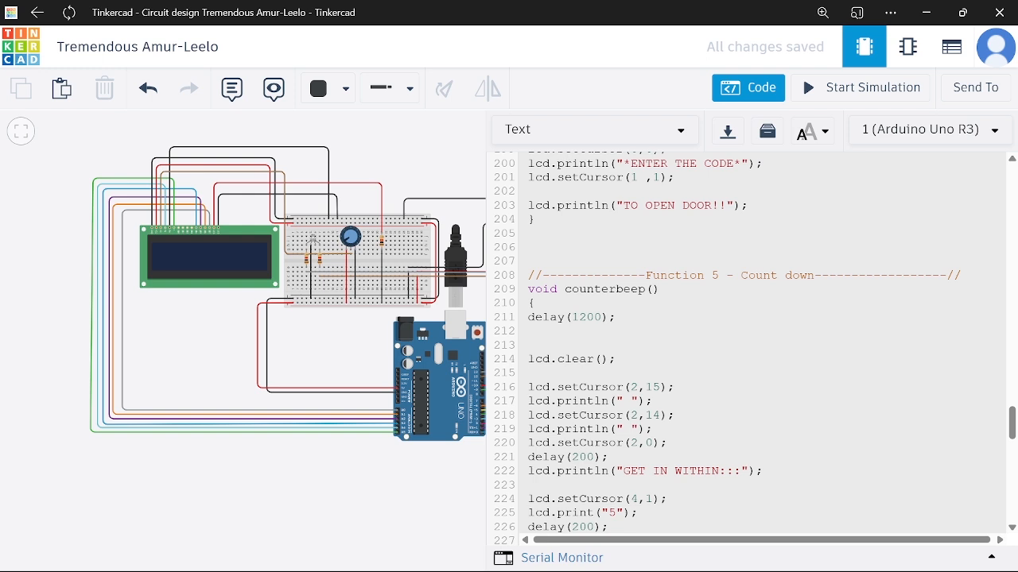
pyautogui.press('BackSpace')
pyautogui.write('10')
pyautogui.scroll(-3, 747, 342)
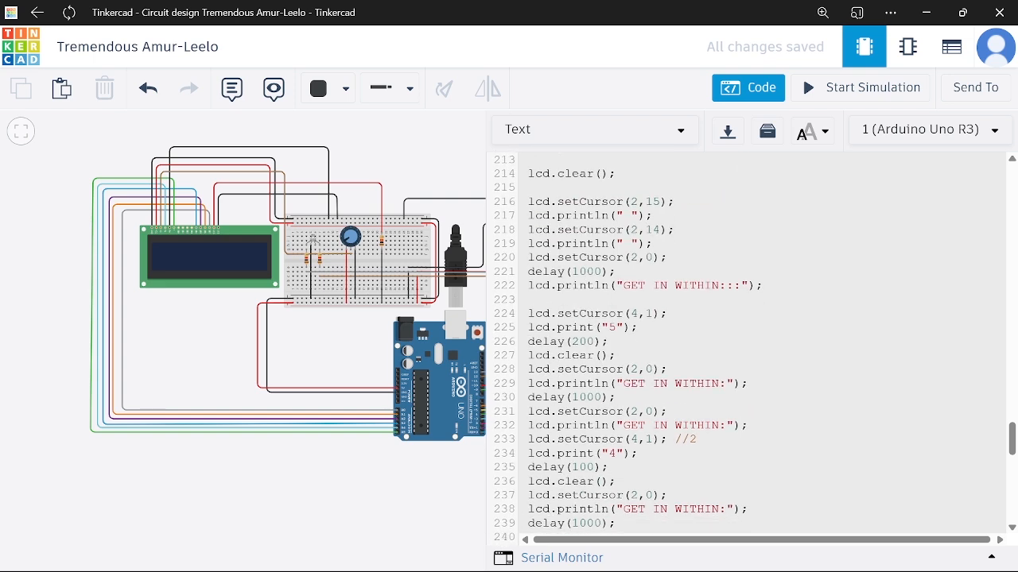
pyautogui.click(579, 341)
pyautogui.press('BackSpace')
pyautogui.write('10')
# Set the delays after printing "4", "3", "2" and "1" in the countdown function to 1000.
pyautogui.scroll(-3, 748, 342)
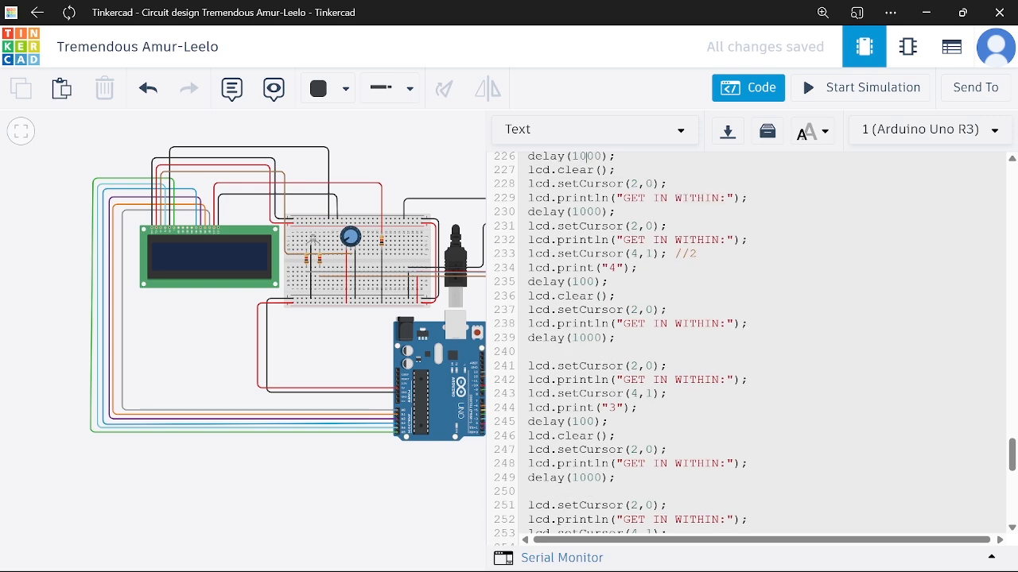
pyautogui.scroll(-3, 747, 342)
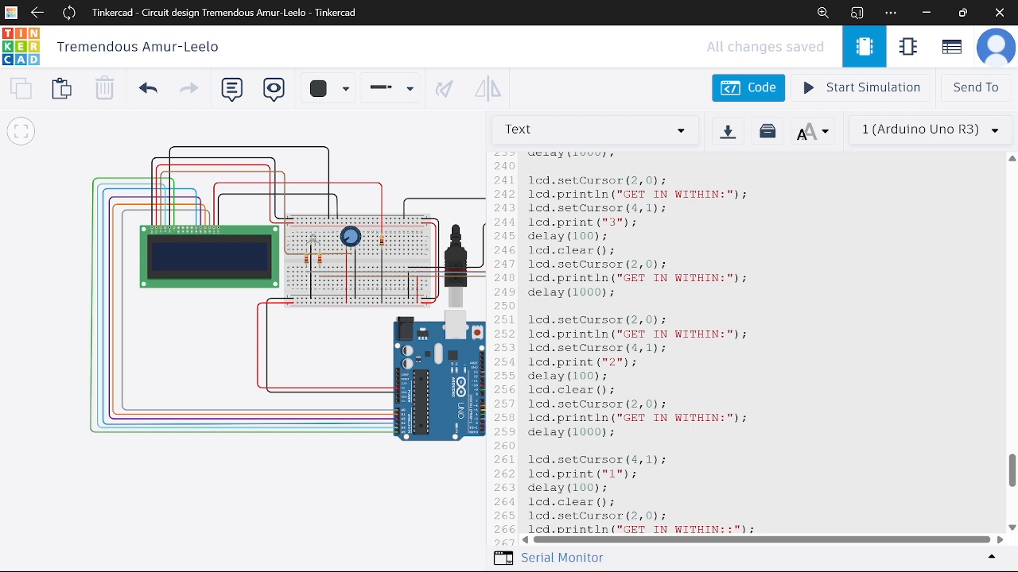
pyautogui.scroll(-3, 748, 342)
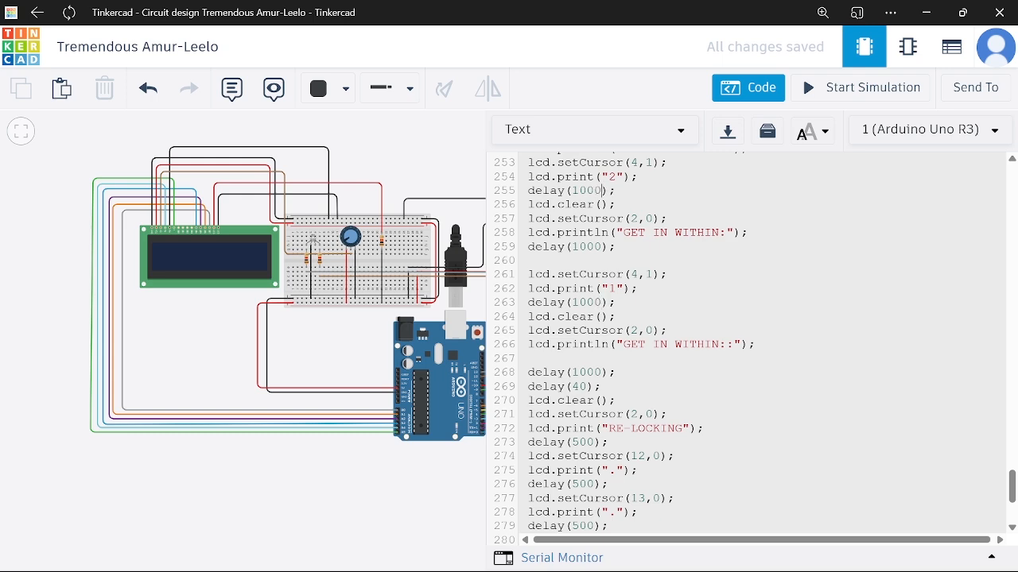
pyautogui.scroll(5, 747, 341)
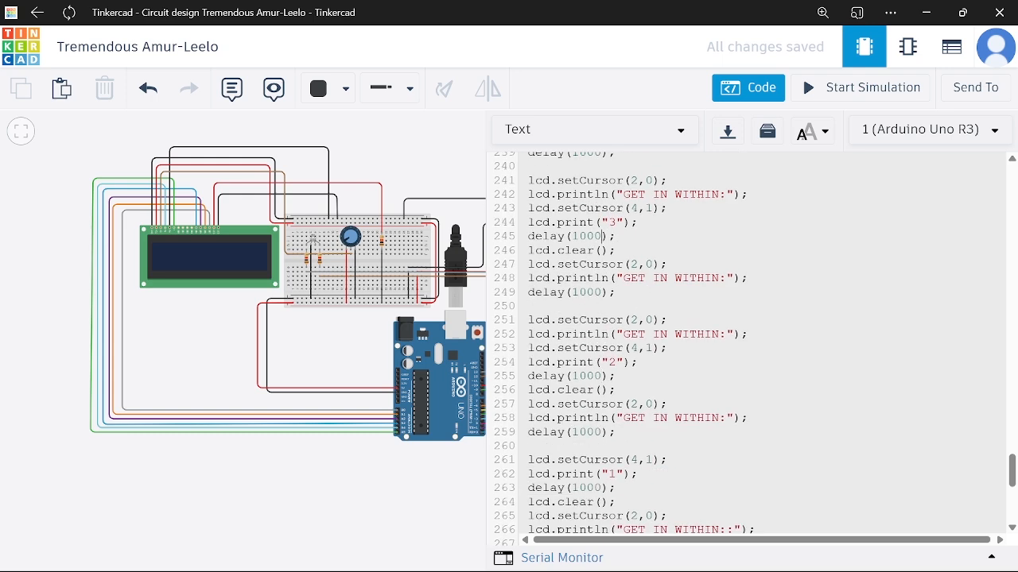
pyautogui.scroll(5, 747, 342)
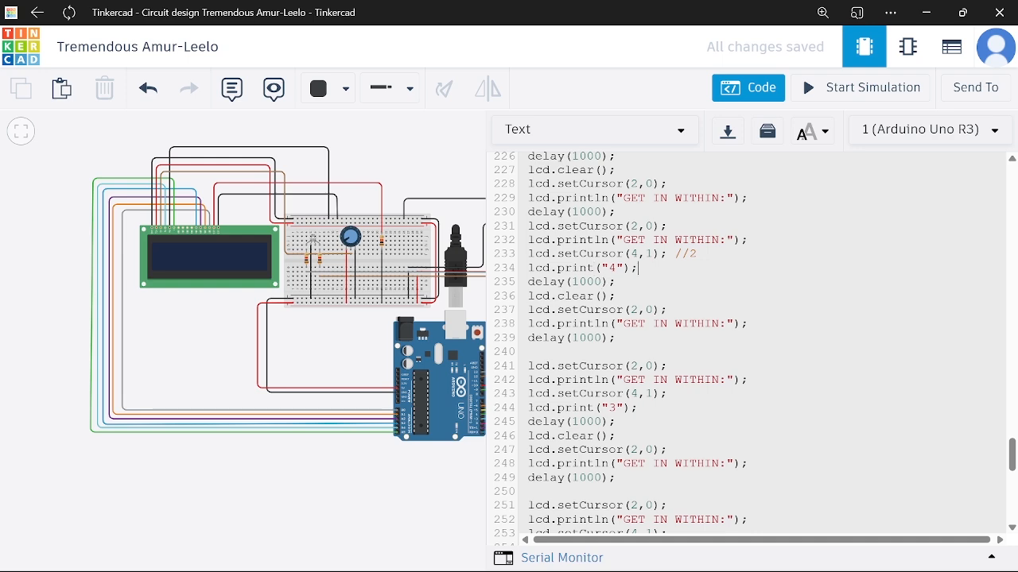
# Look over the edited program from setup() through the countdown, and close the code editor.
pyautogui.scroll(20, 747, 342)
pyautogui.scroll(-9, 747, 342)
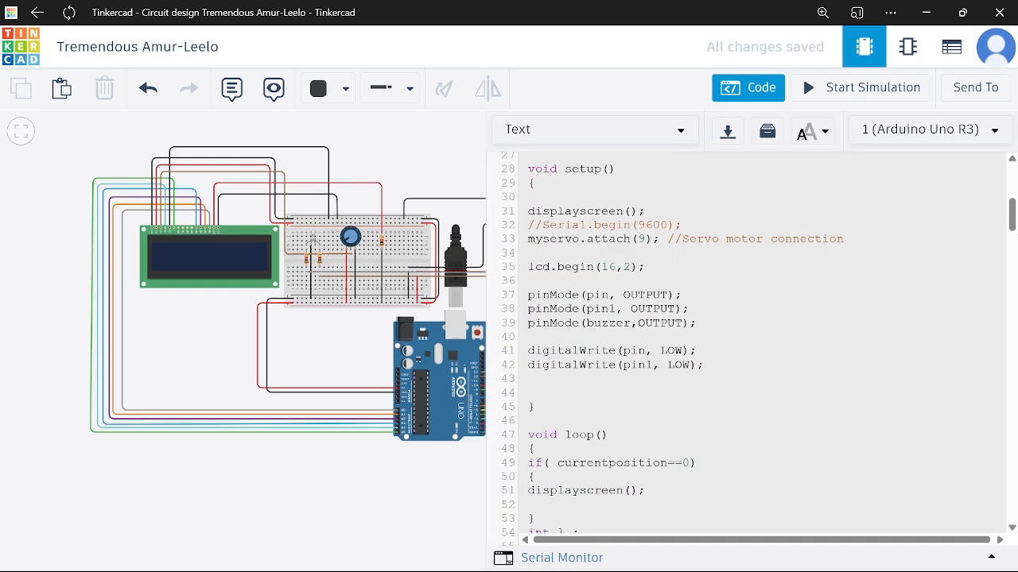
pyautogui.scroll(-20, 748, 342)
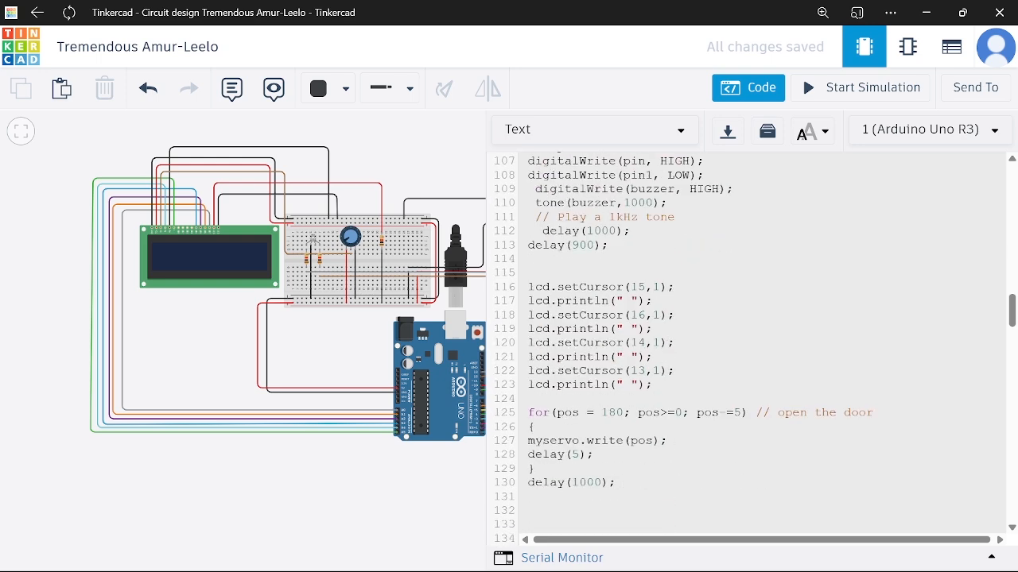
pyautogui.scroll(-20, 747, 342)
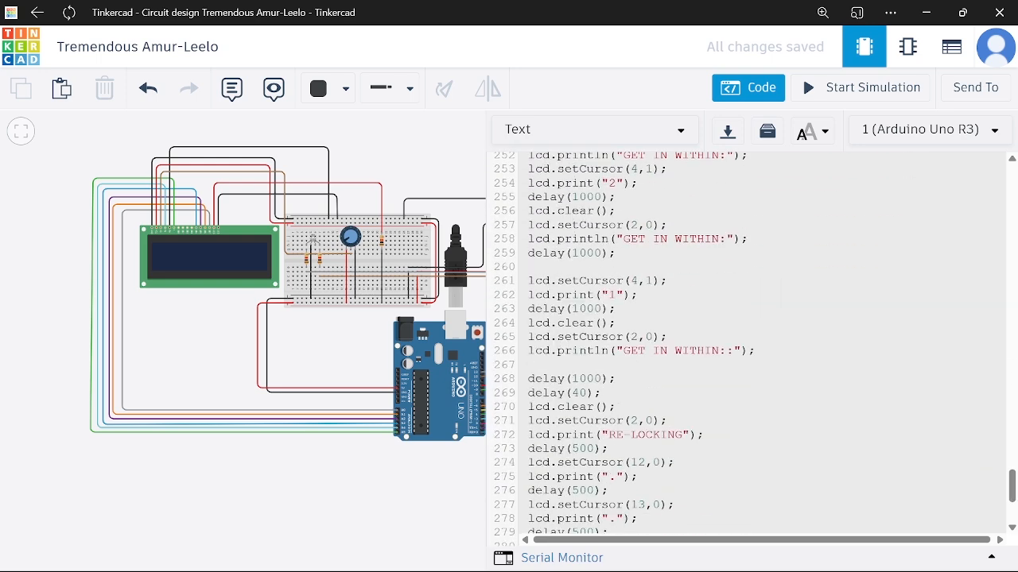
pyautogui.scroll(-5, 747, 342)
pyautogui.scroll(20, 748, 342)
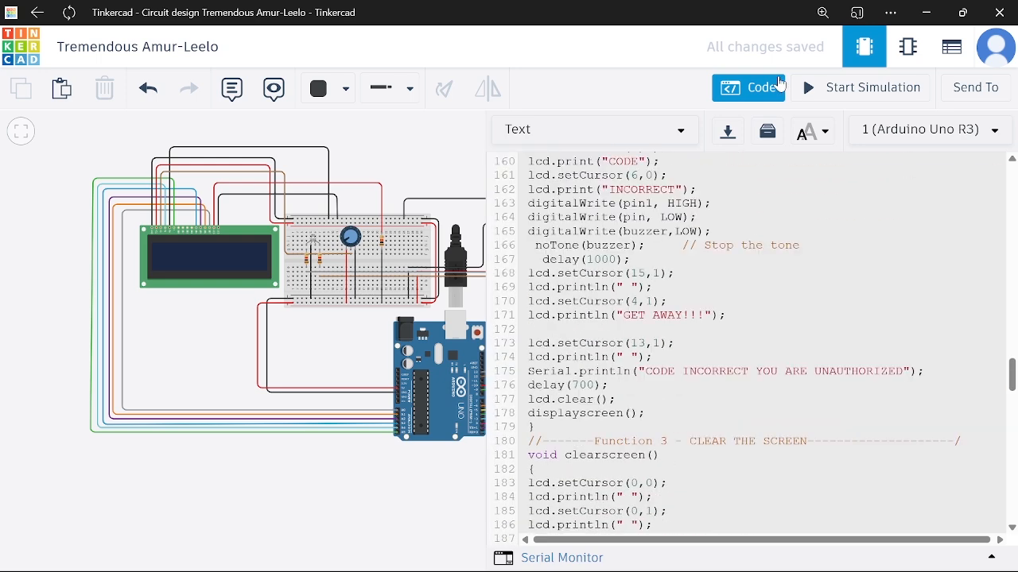
pyautogui.click(751, 88)
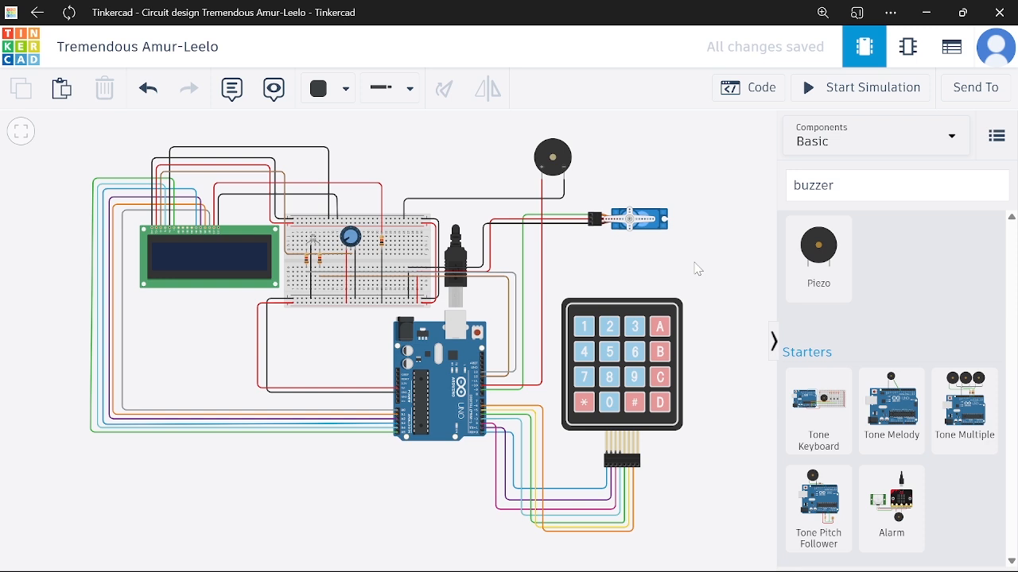
# Run the simulation and enter the door access code on the keypad to test unlocking.
pyautogui.click(797, 97)
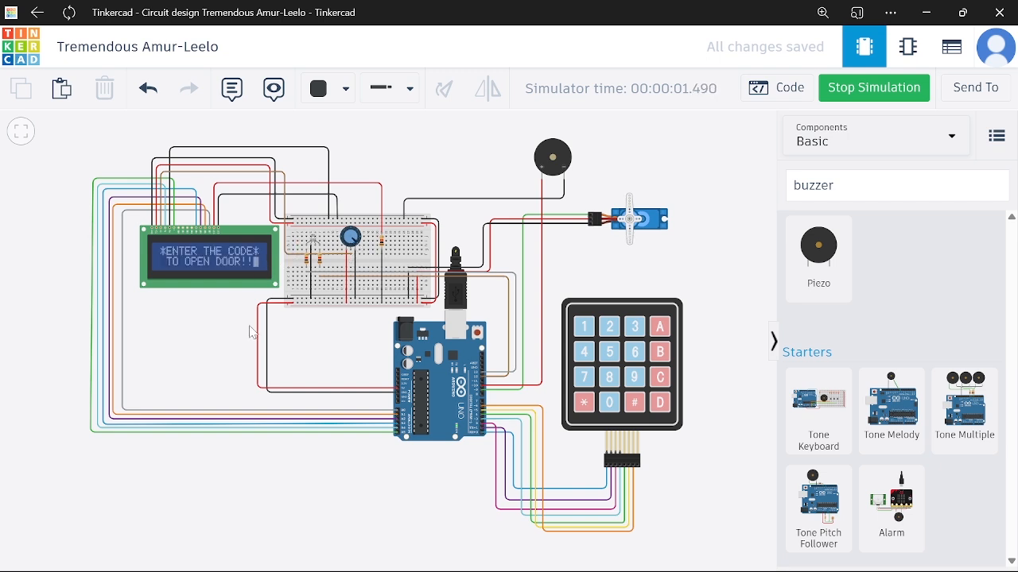
pyautogui.click(614, 409)
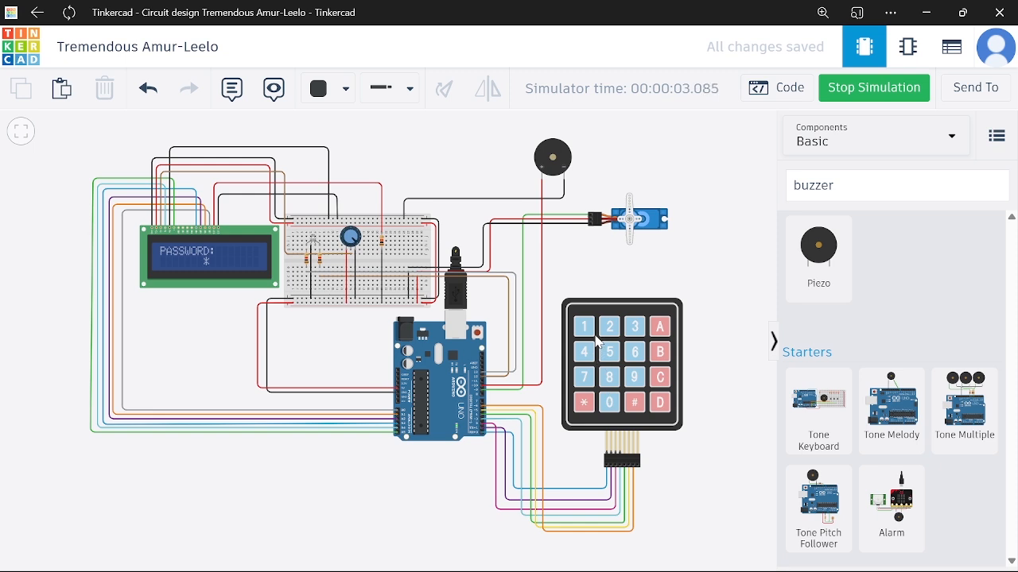
pyautogui.click(586, 324)
pyautogui.click(604, 331)
pyautogui.click(635, 333)
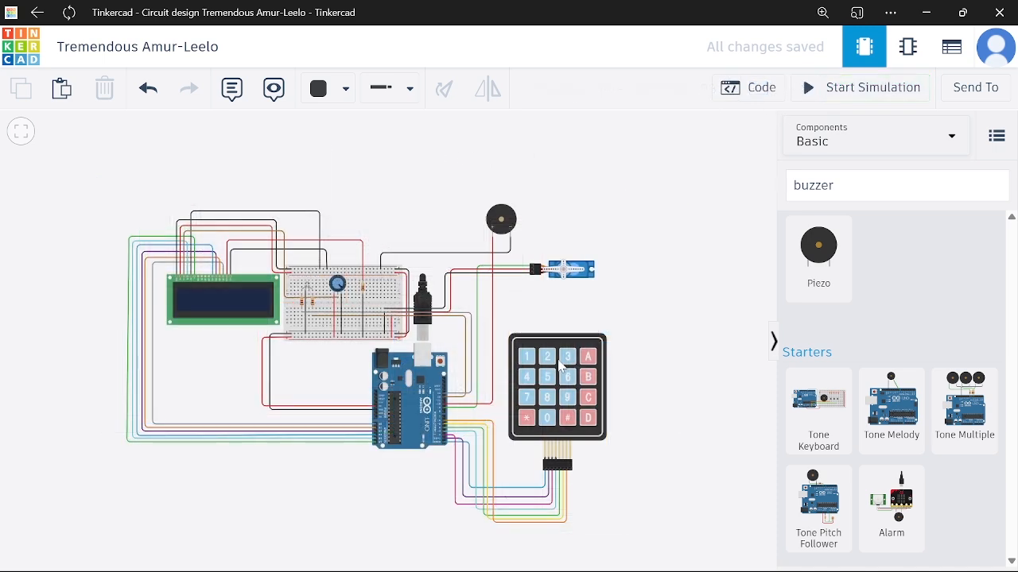
# Delete the piezo buzzer from the circuit and restart the simulation.
pyautogui.click(506, 222)
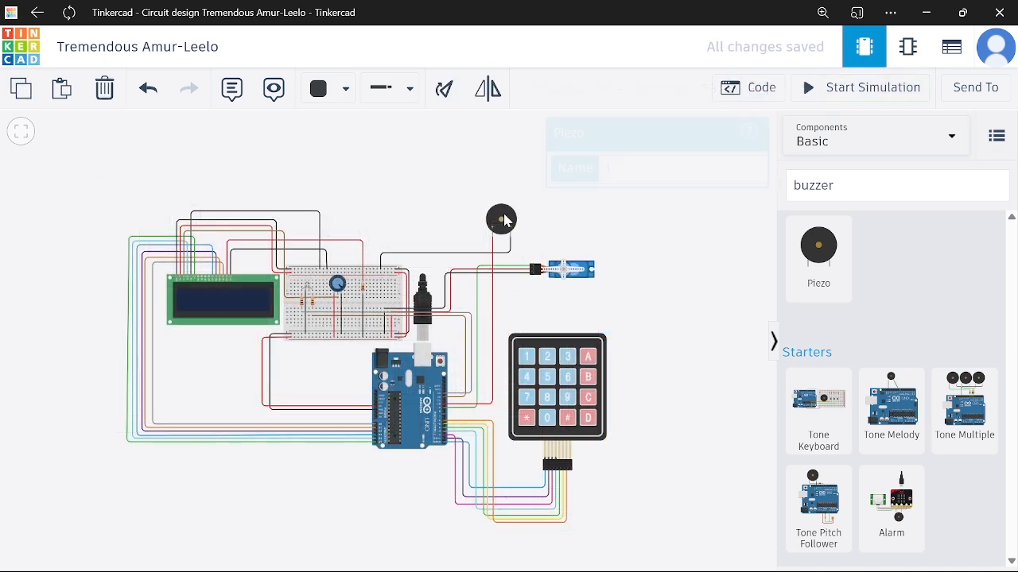
pyautogui.press('Delete')
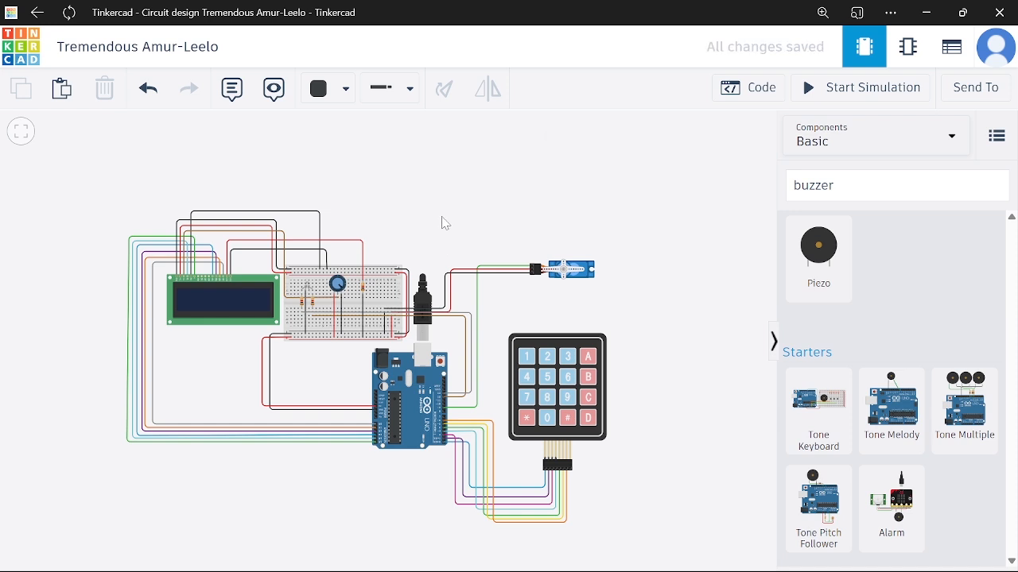
pyautogui.click(818, 92)
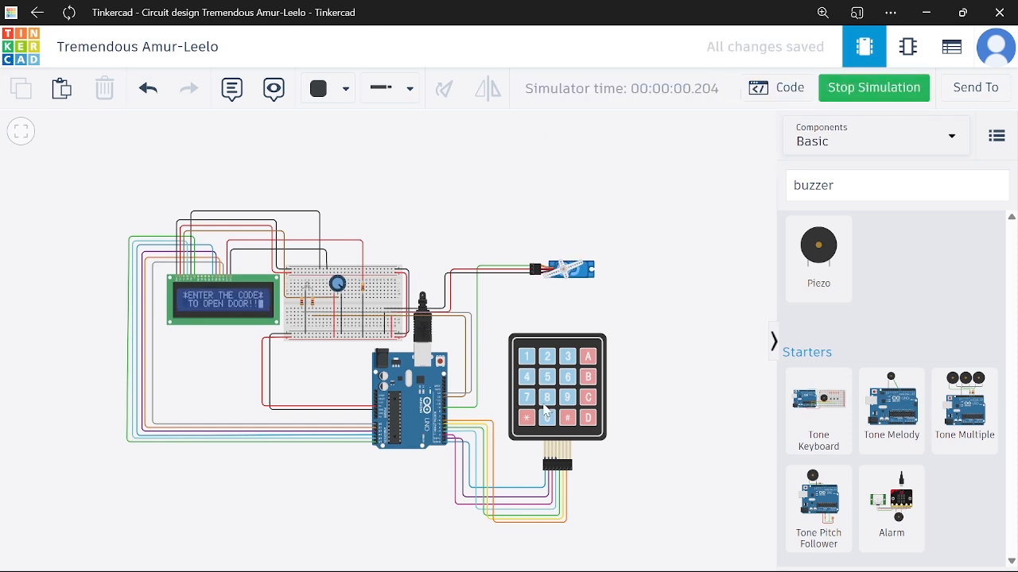
# Enter the door access code on the keypad to test the unlocking sequence without the buzzer.
pyautogui.scroll(1, 560, 419)
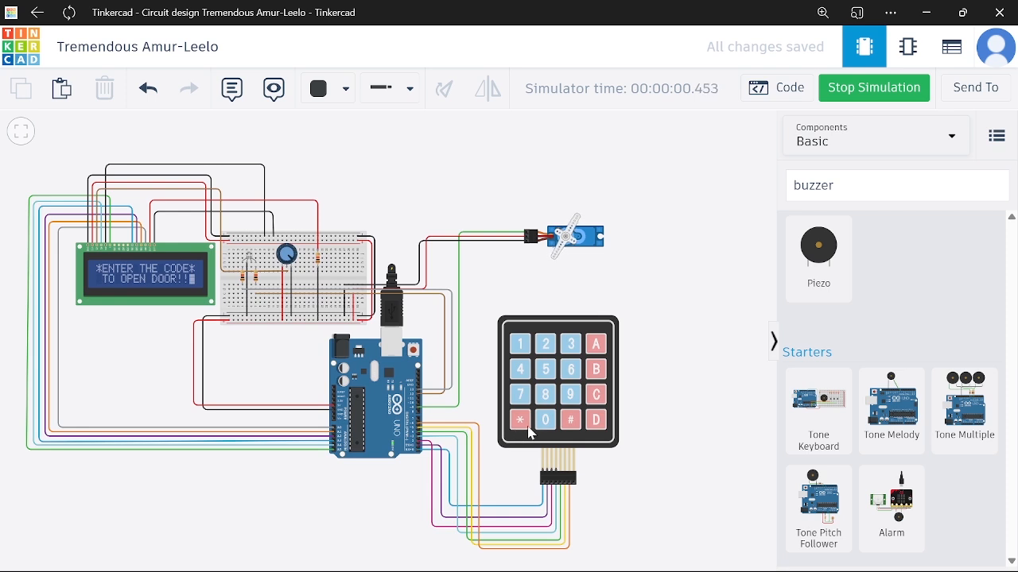
pyautogui.click(545, 420)
pyautogui.click(532, 348)
pyautogui.click(545, 344)
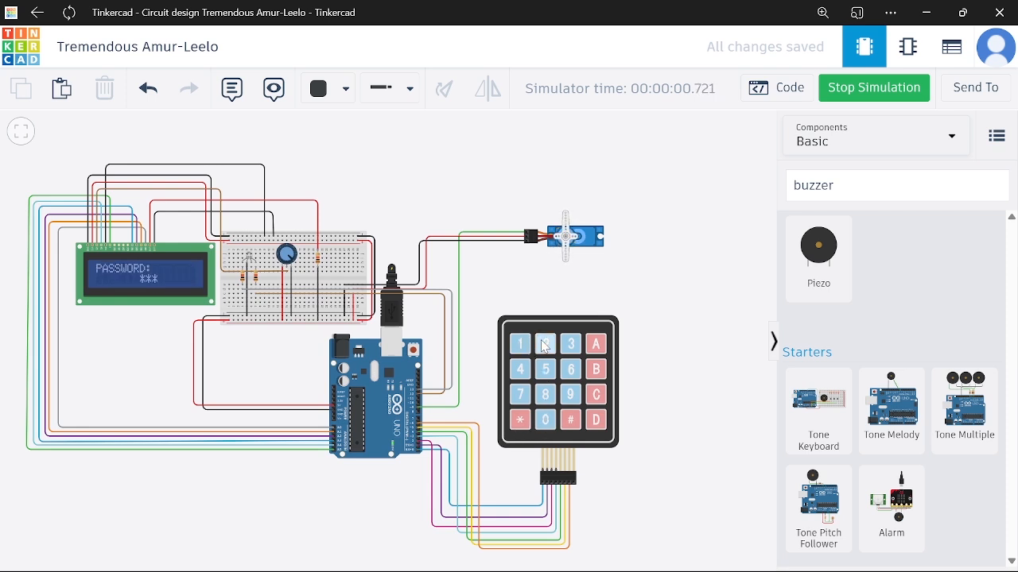
pyautogui.click(571, 343)
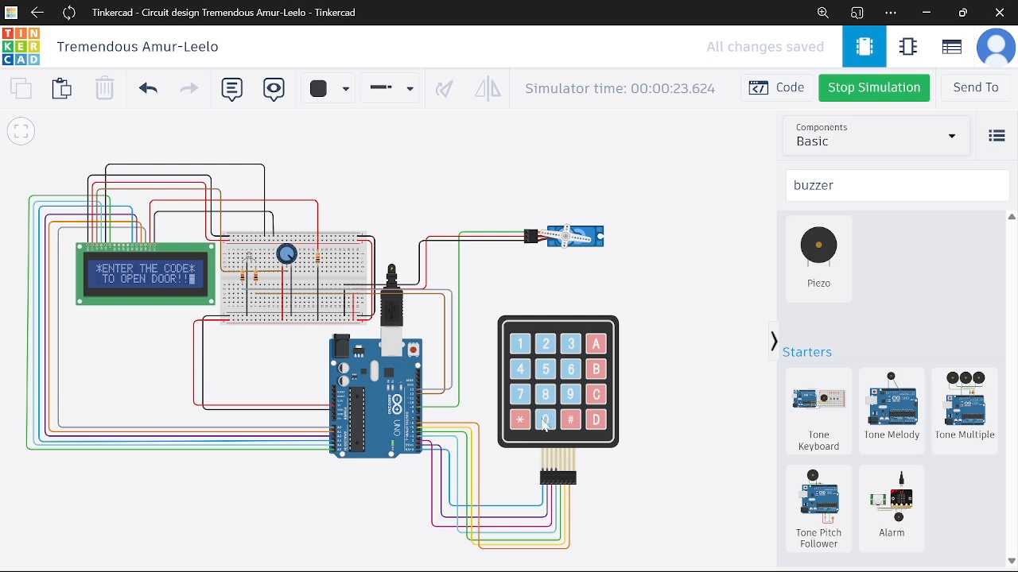
# Enter an incorrect access code on the keypad to test the lock's rejection response.
pyautogui.click(547, 421)
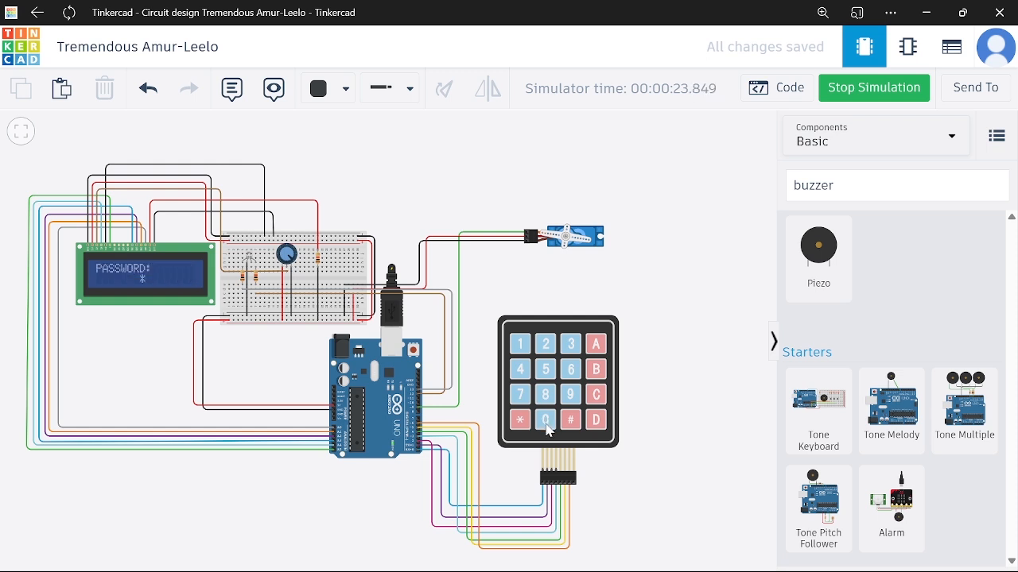
pyautogui.click(545, 371)
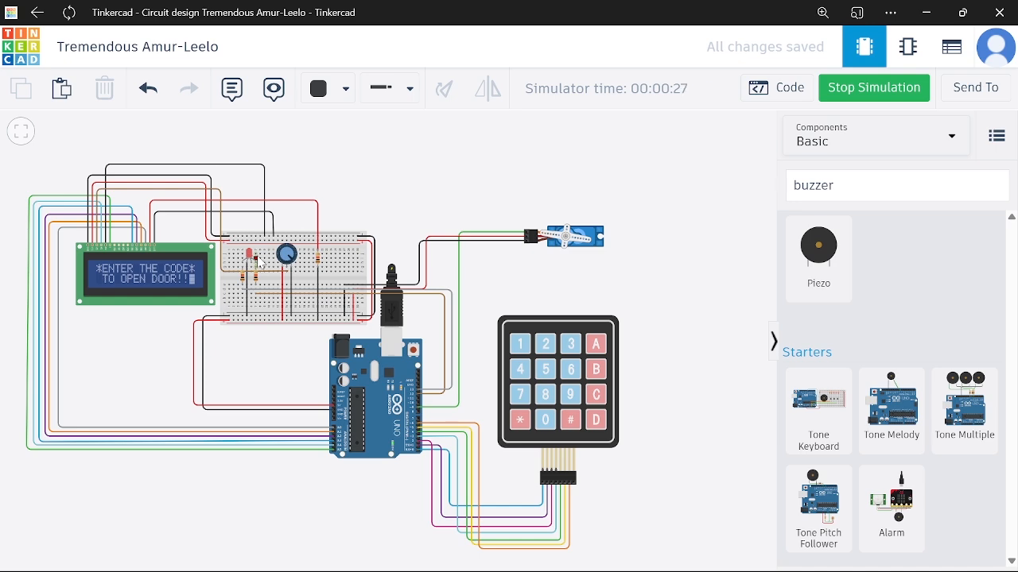
# Open the options for sending the circuit design.
pyautogui.click(954, 100)
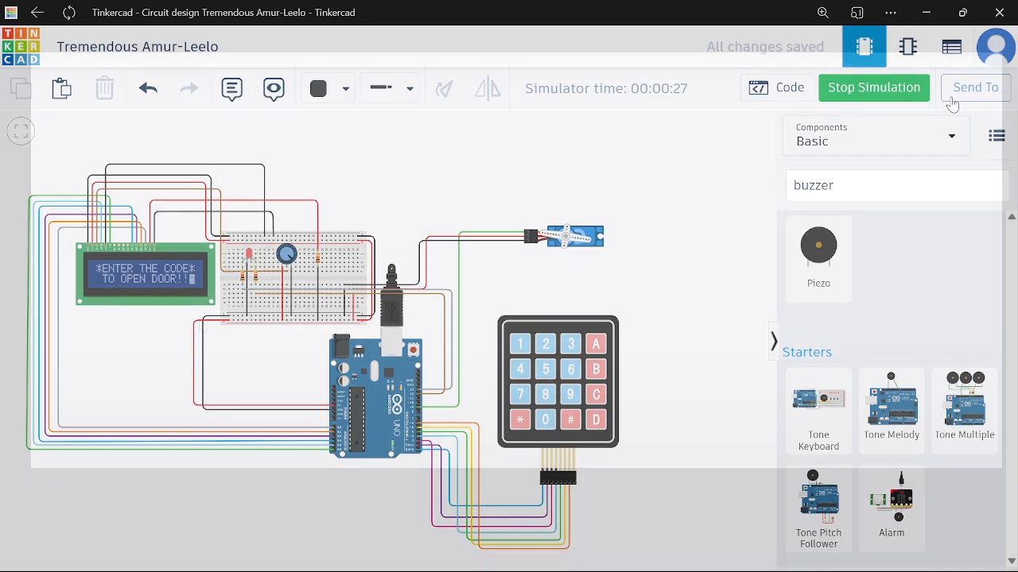